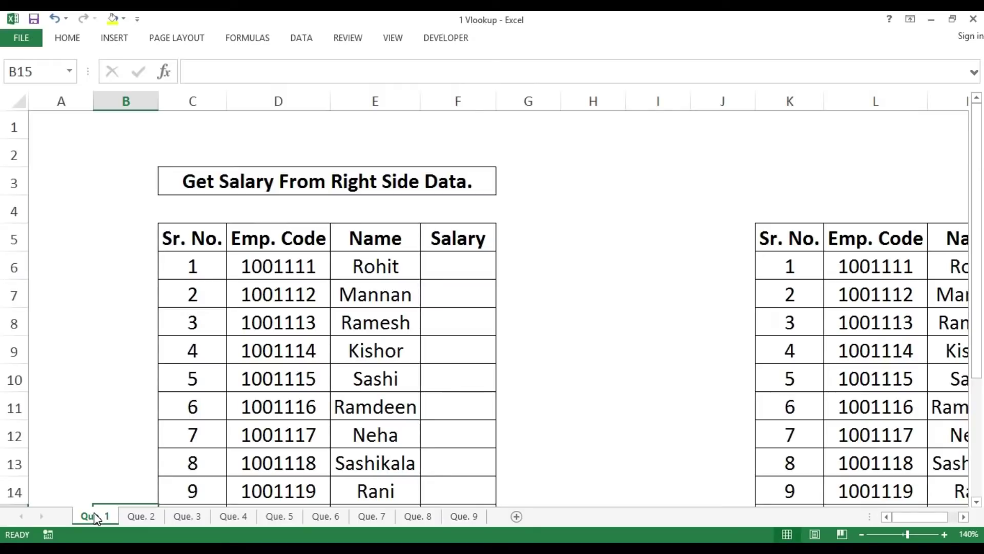
# Step: Examine the task heading in C3 and the empty Salary column of the first table on sheet Que. 1
pyautogui.press('Down')
pyautogui.press('Up')
pyautogui.press('Up')
pyautogui.hotkey('ctrl', 'Up')
pyautogui.press('Right')
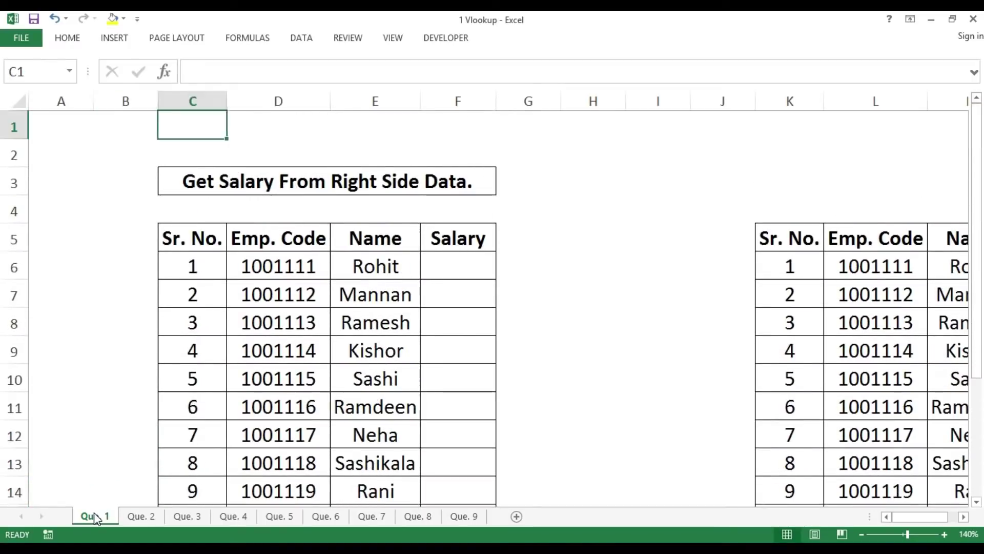
pyautogui.press('Right')
pyautogui.press('Down')
pyautogui.press('Down')
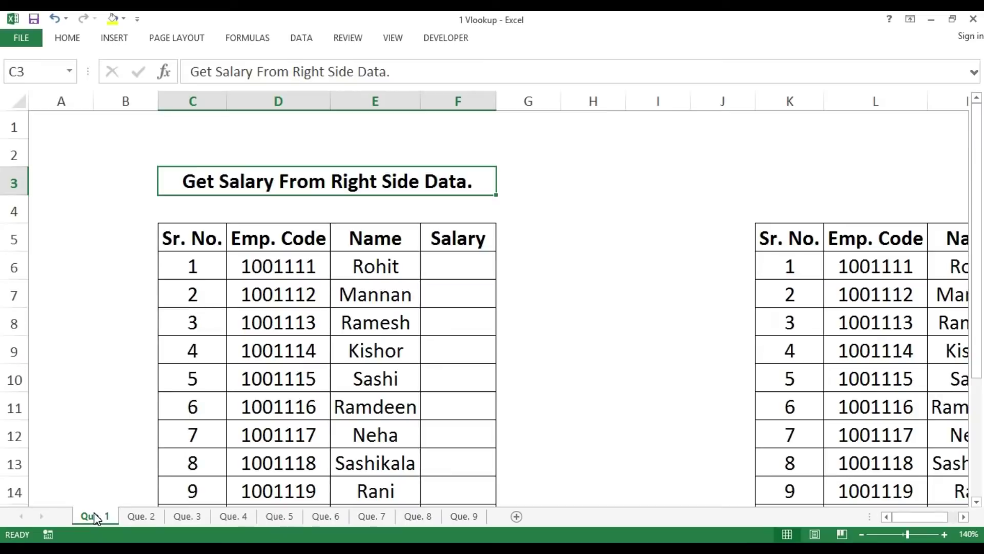
pyautogui.press('Down')
pyautogui.press('Down')
pyautogui.press('Right')
pyautogui.press('Right')
pyautogui.press('Down')
pyautogui.hotkey('shift', 'Down')
pyautogui.hotkey('shift', 'Down')
pyautogui.hotkey('shift', 'Down')
pyautogui.hotkey('shift', 'Down')
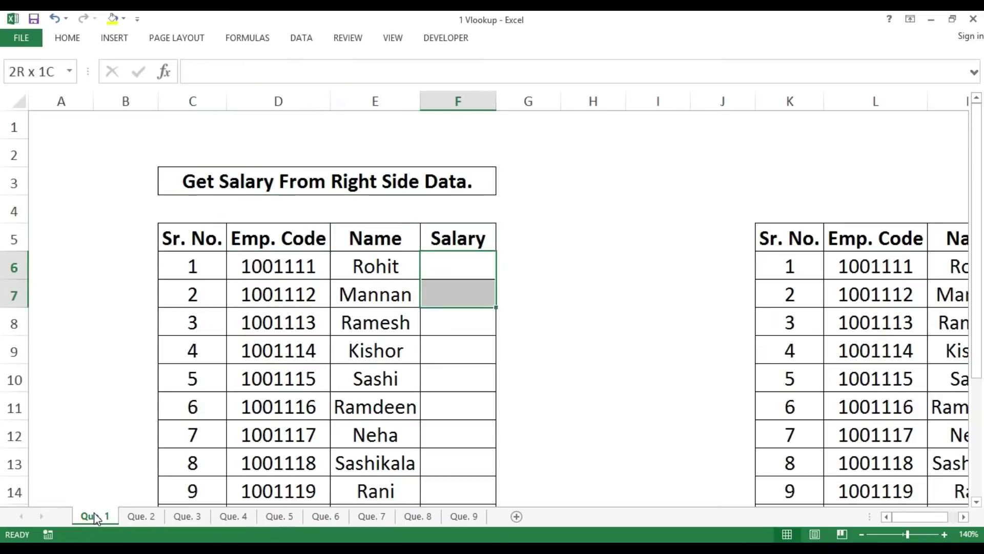
# Step: Examine the source data table in K5:N20, including its Salary column
pyautogui.hotkey('ctrl', 'Right')
pyautogui.hotkey('ctrl', 'Right')
pyautogui.press('Up')
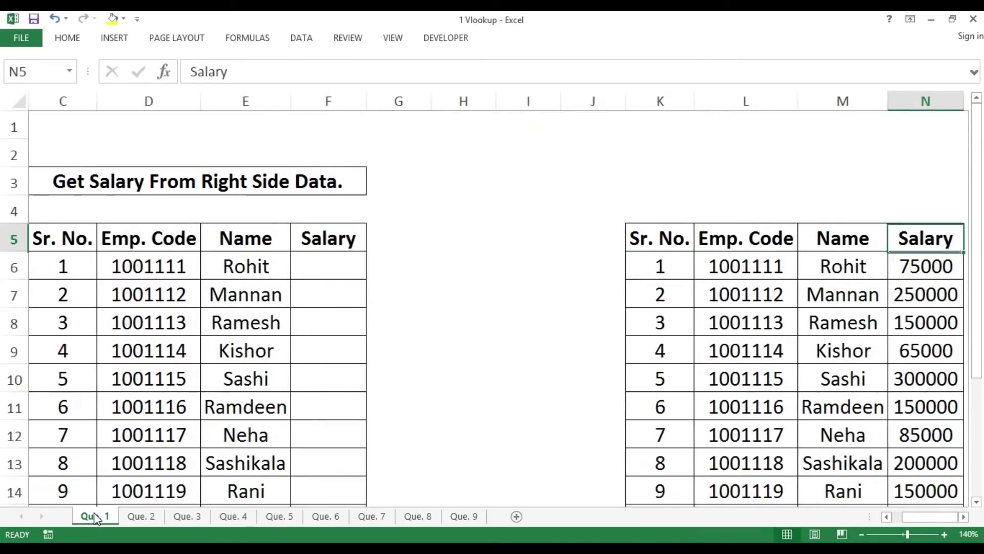
pyautogui.hotkey('ctrl', 'shift', 'Left')
pyautogui.hotkey('ctrl', 'shift', 'Down')
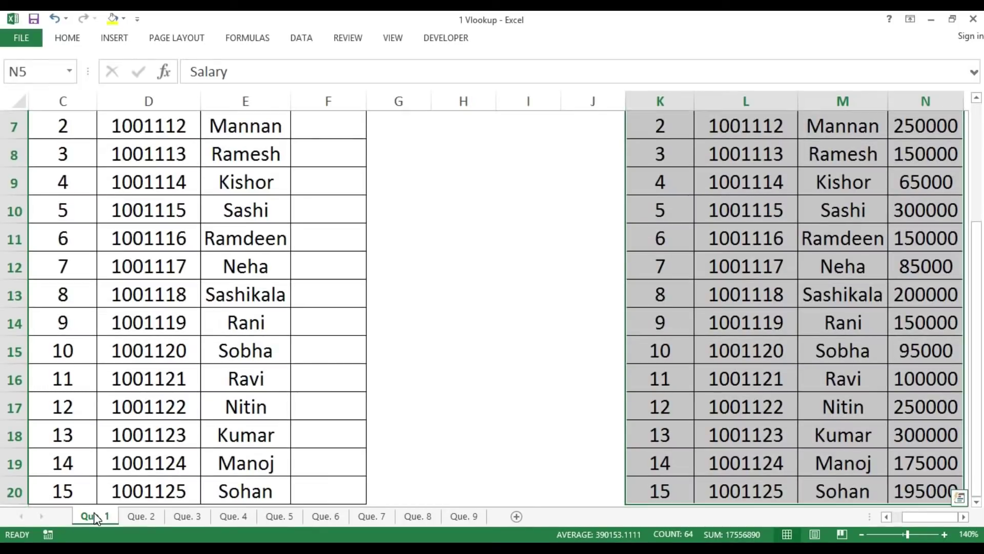
pyautogui.press('Up')
pyautogui.press('Down')
pyautogui.press('Down')
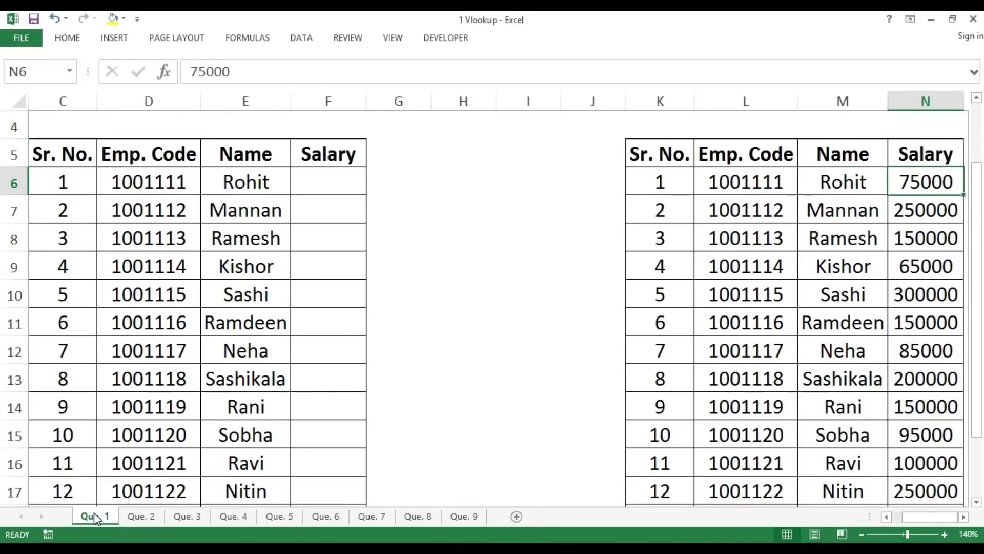
# Step: Start a VLOOKUP formula in F6 with the employee code in D6 as the lookup value
pyautogui.hotkey('ctrl', 'Left')
pyautogui.press('Left')
pyautogui.press('Left')
pyautogui.press('Left')
pyautogui.press('Left')
pyautogui.press('Left')
pyautogui.press('Left')
pyautogui.press('Left')
pyautogui.press('Left')
pyautogui.press('Left')
pyautogui.press('Left')
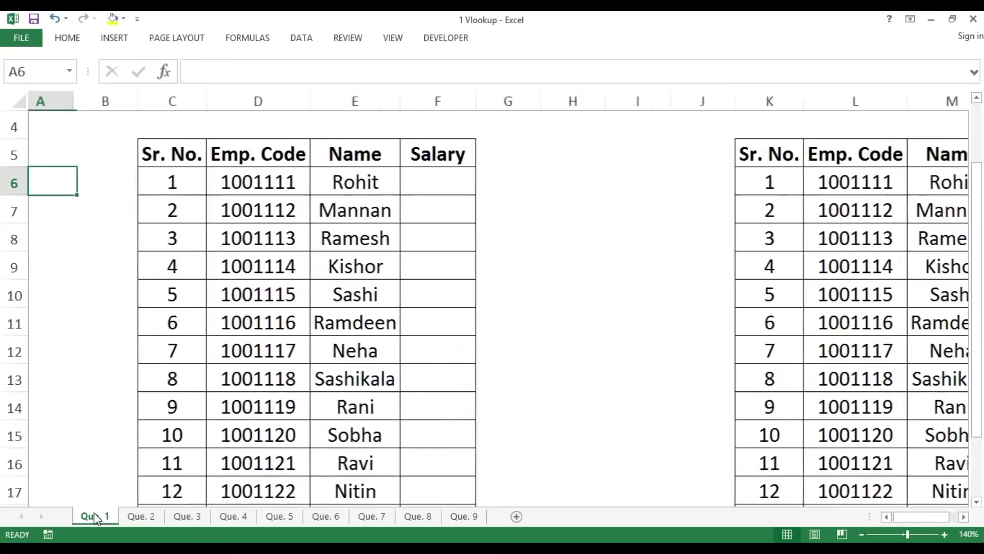
pyautogui.press('Right')
pyautogui.press('Right')
pyautogui.press('Right')
pyautogui.press('Right')
pyautogui.press('Right')
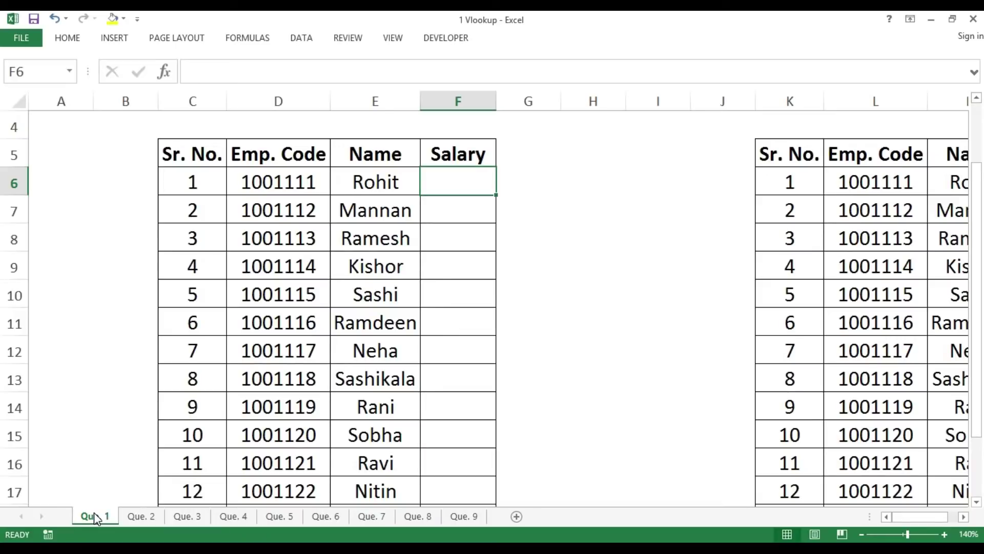
pyautogui.write('=')
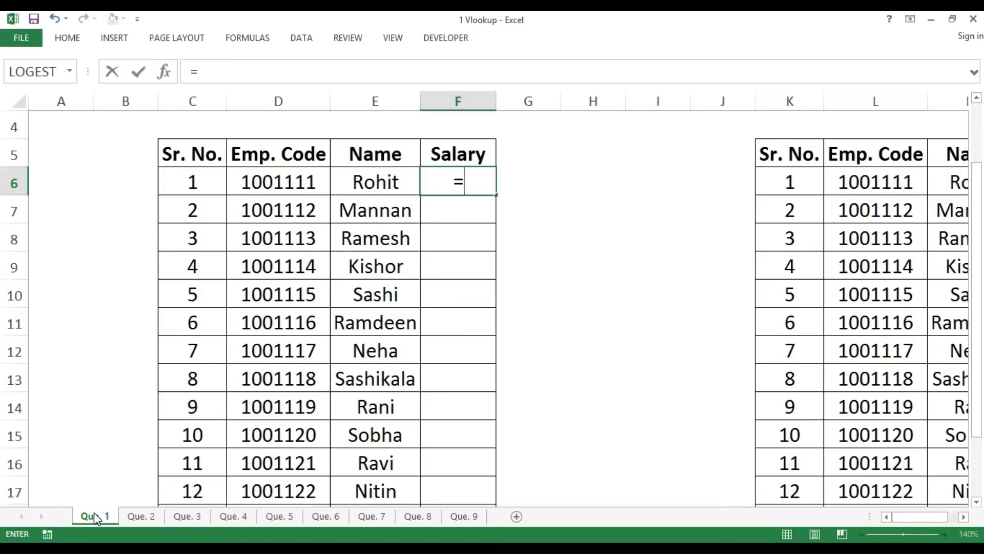
pyautogui.write('vl')
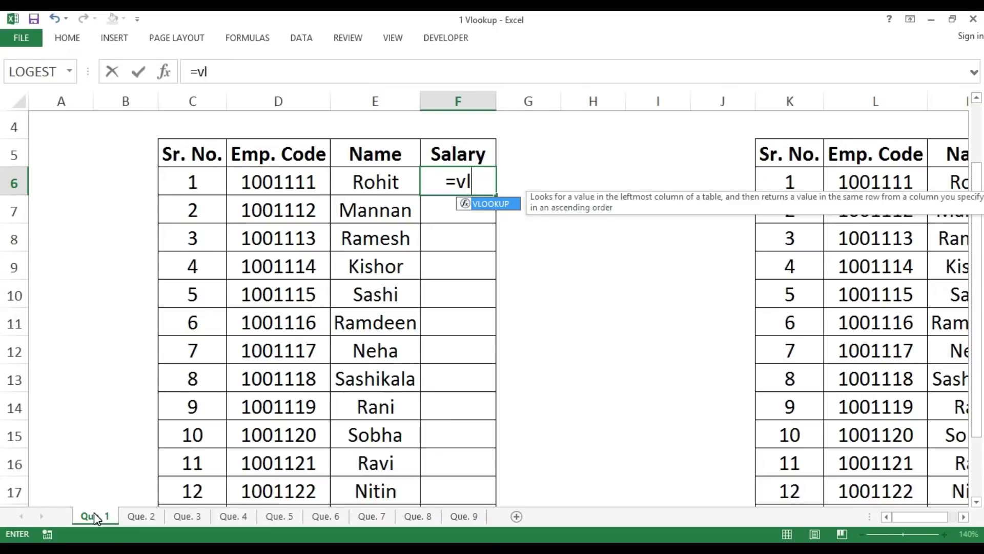
pyautogui.press('Tab')
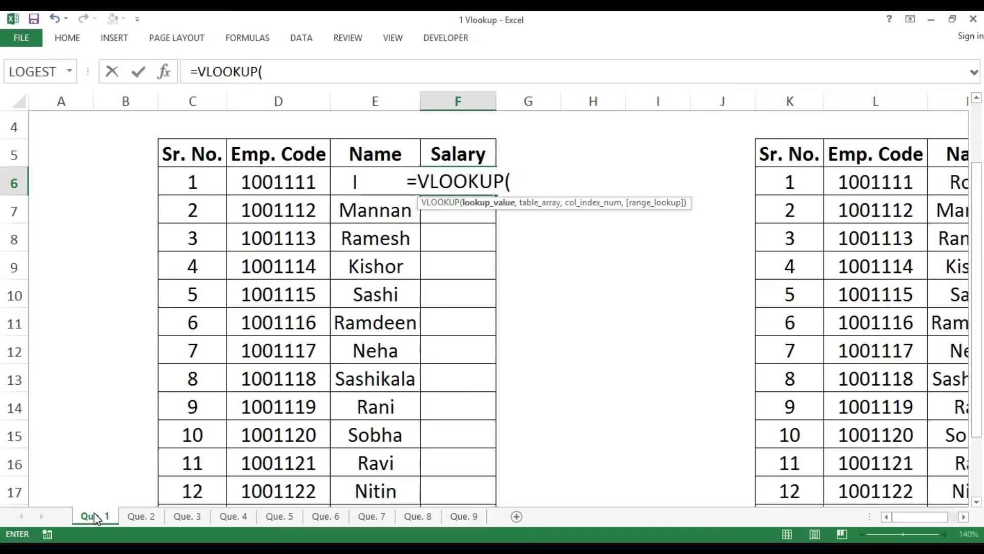
pyautogui.press('Left')
pyautogui.press('Left')
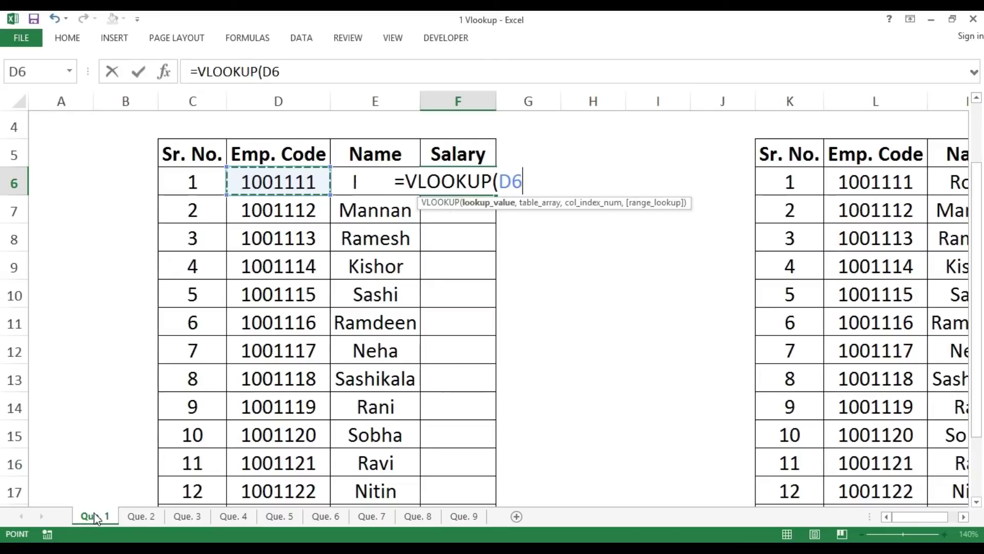
pyautogui.write(',')
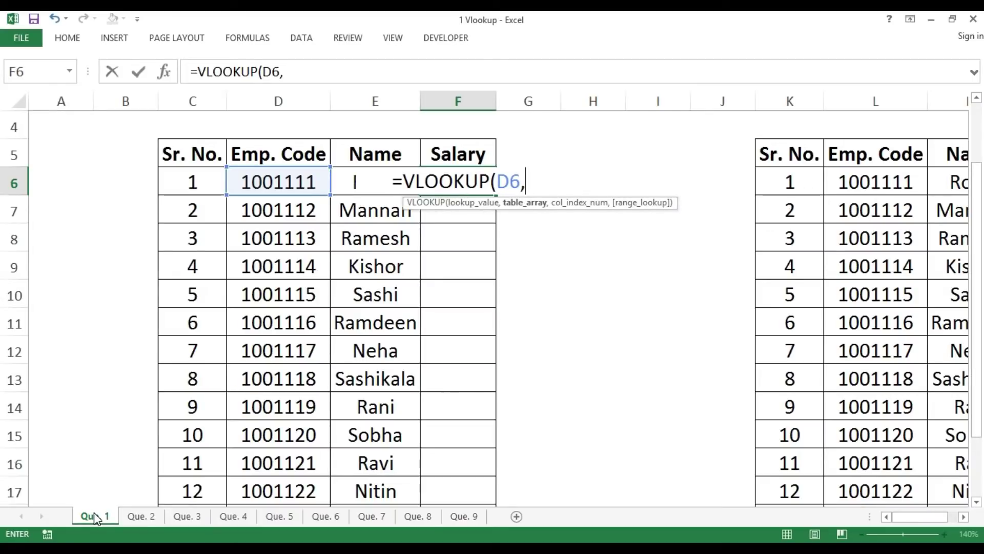
# Step: Set the VLOOKUP table array to the absolute range $L$6:$N$20
pyautogui.press('Right')
pyautogui.press('Right')
pyautogui.press('Right')
pyautogui.press('Right')
pyautogui.press('Right')
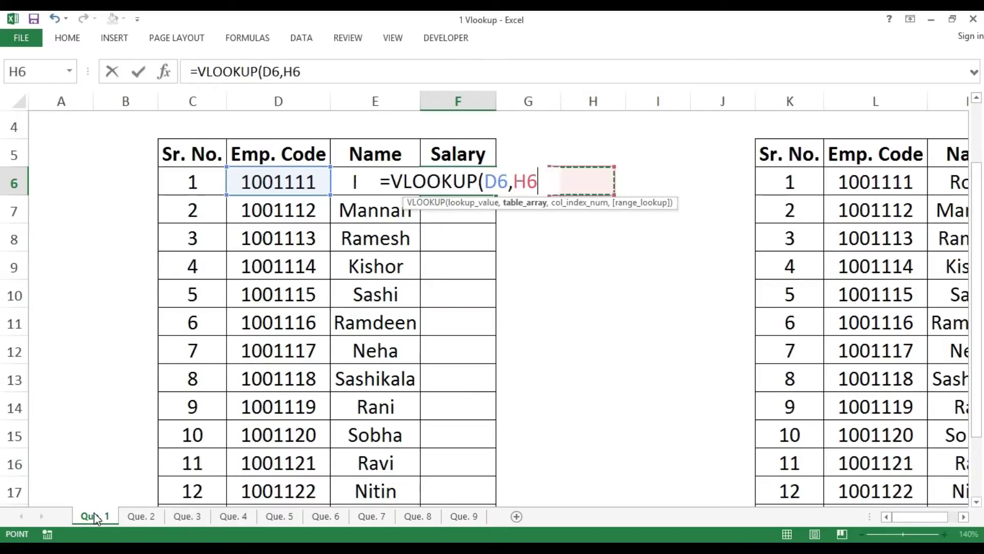
pyautogui.press('Right')
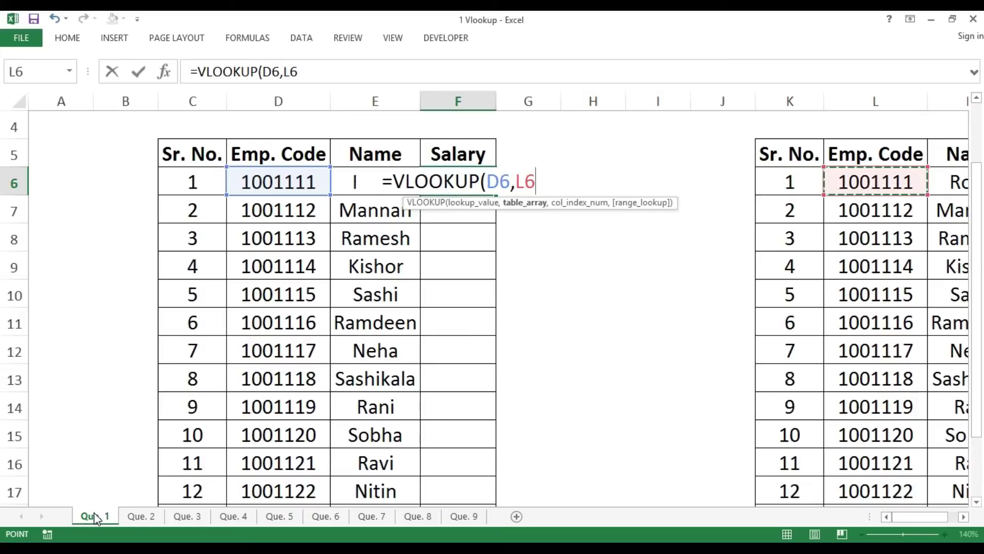
pyautogui.hotkey('ctrl', 'shift', 'Right')
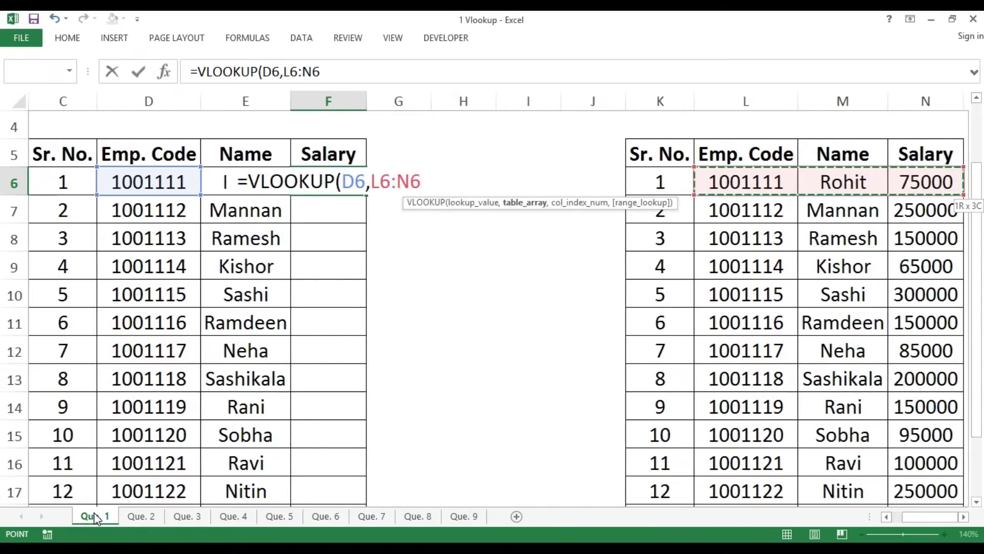
pyautogui.hotkey('ctrl', 'shift', 'Down')
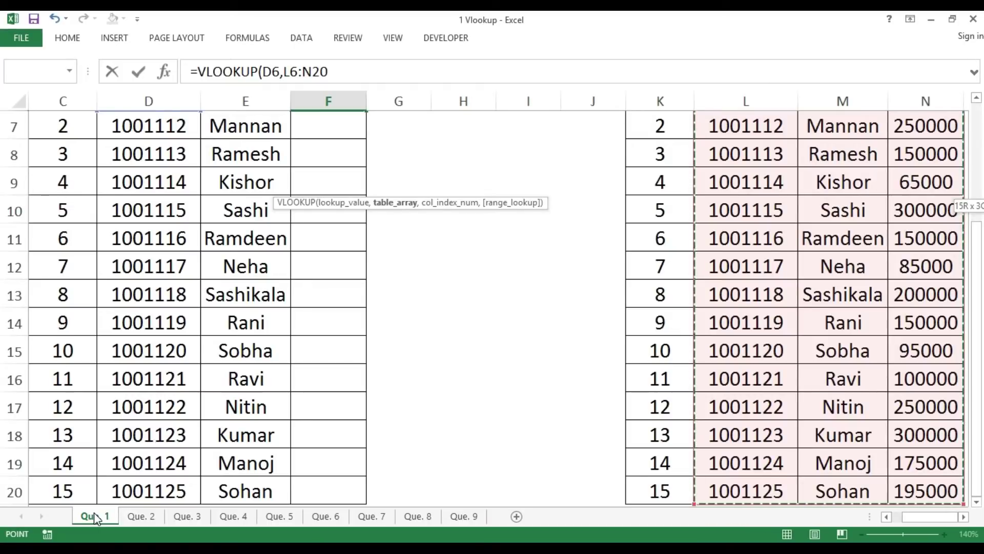
pyautogui.press('F4')
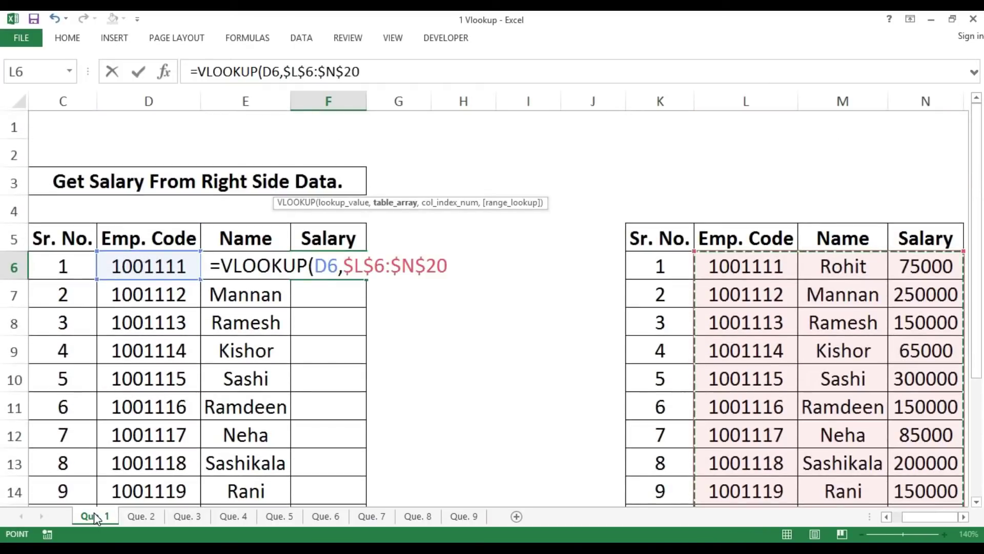
pyautogui.write(',')
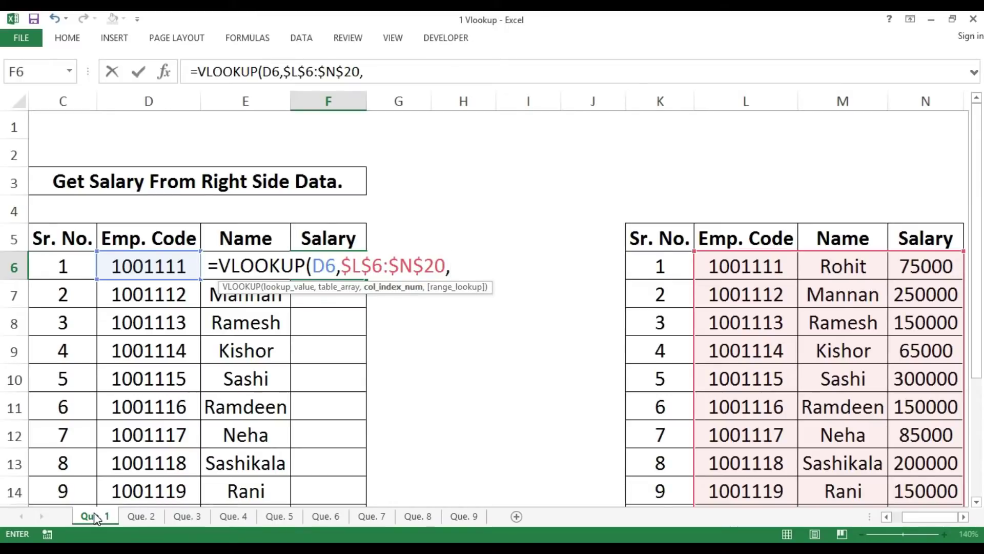
pyautogui.press('Right')
pyautogui.press('Right')
pyautogui.press('Right')
pyautogui.press('Right')
pyautogui.press('Right')
pyautogui.press('Right')
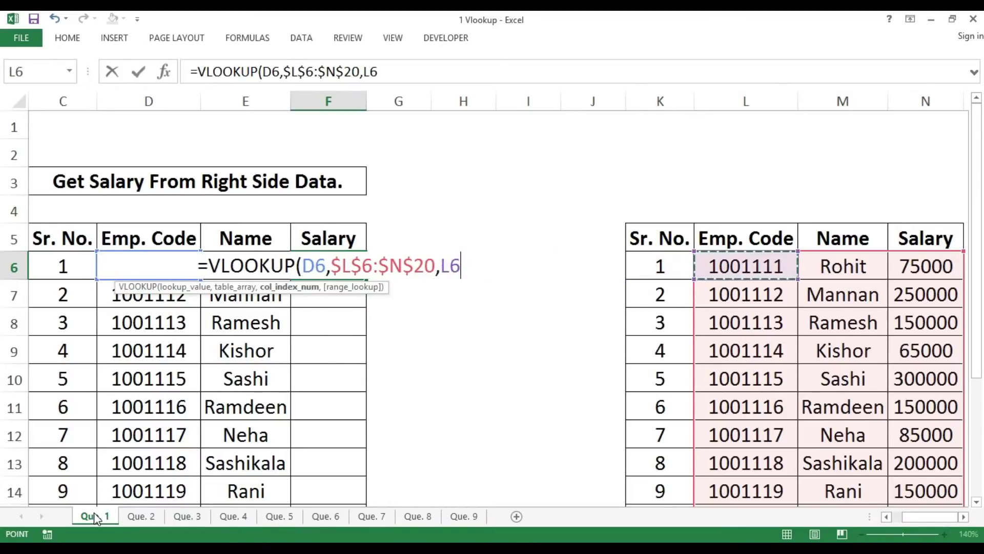
pyautogui.press('Right')
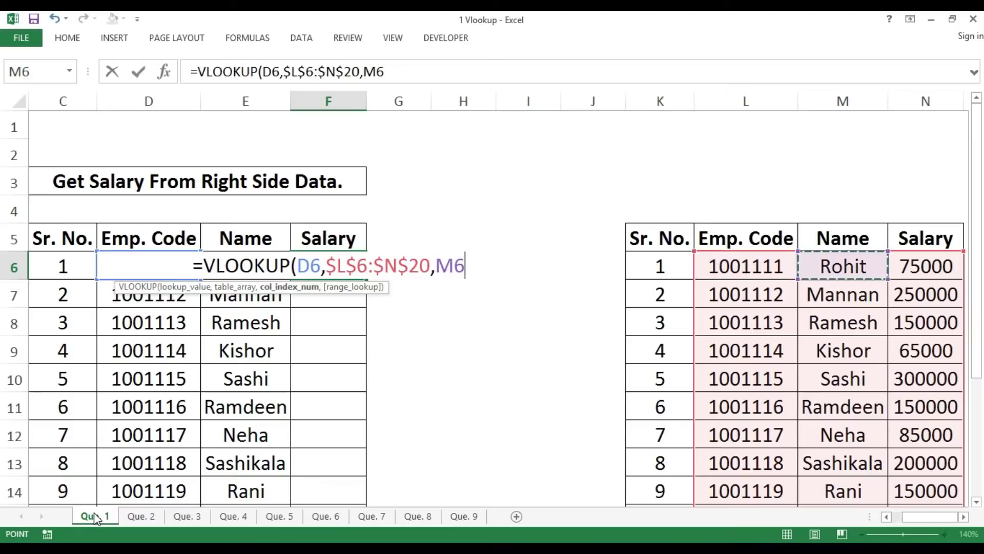
pyautogui.press('Right')
pyautogui.press('Right')
pyautogui.press('Left')
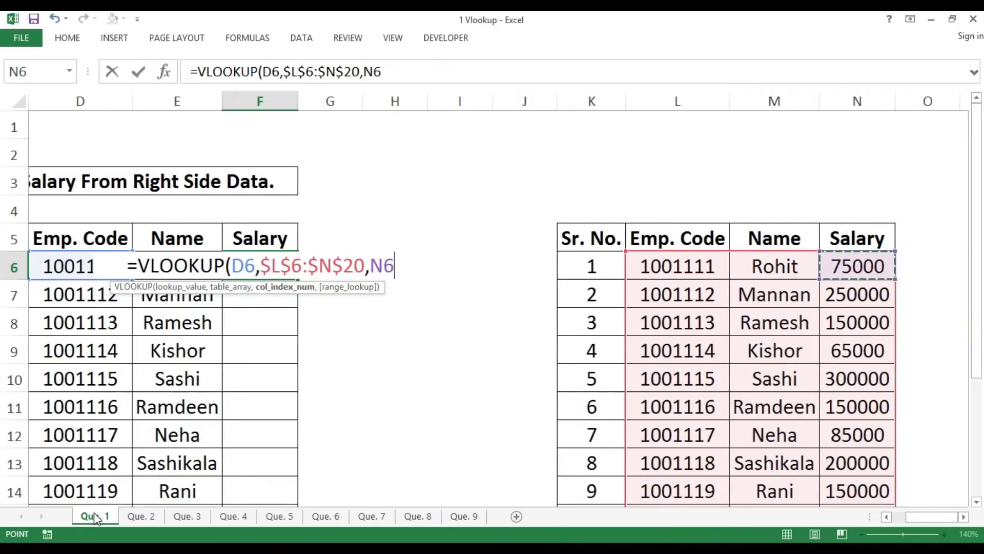
pyautogui.hotkey('ctrl', 'shift', 'Down')
pyautogui.press('Up')
pyautogui.press('Down')
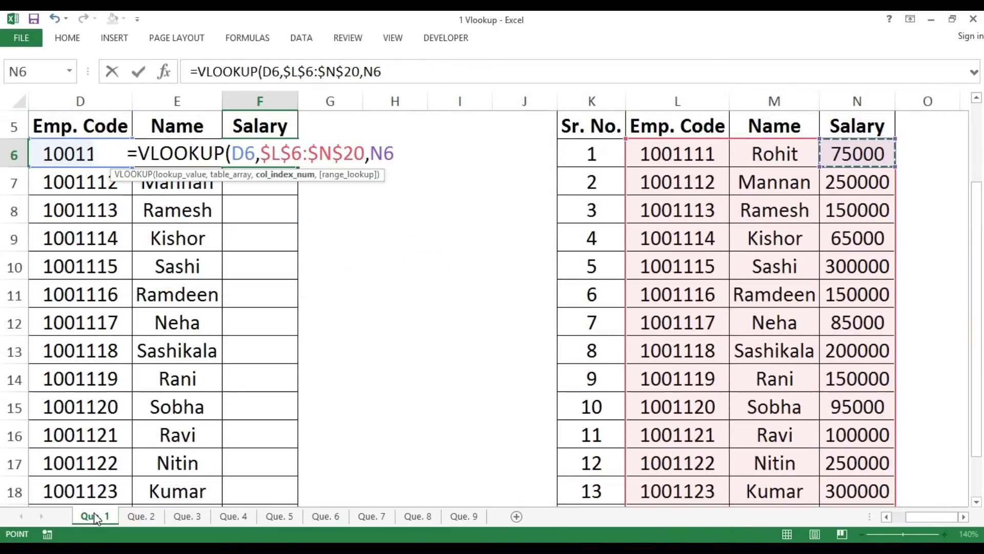
pyautogui.press('Left')
pyautogui.press('Left')
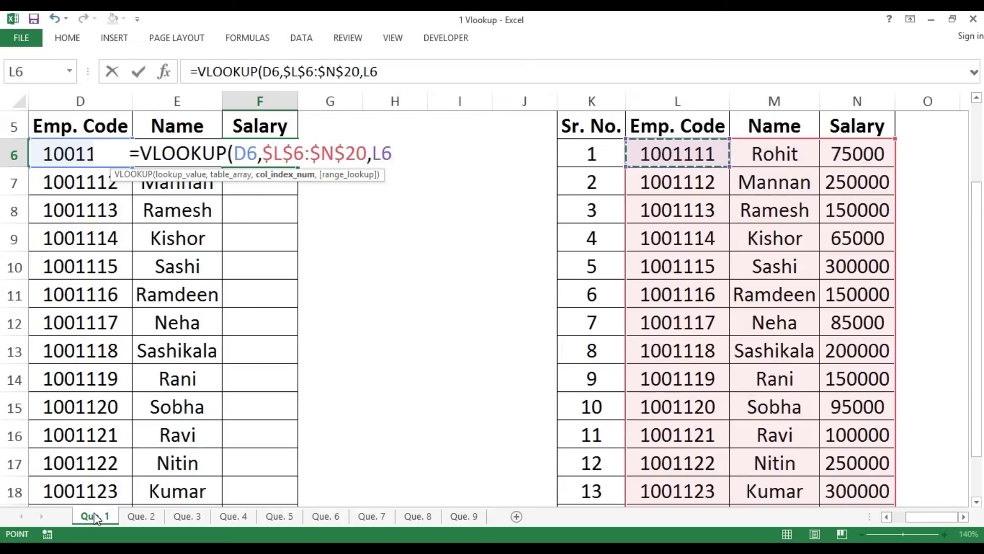
pyautogui.hotkey('shift', 'Right')
pyautogui.hotkey('shift', 'Right')
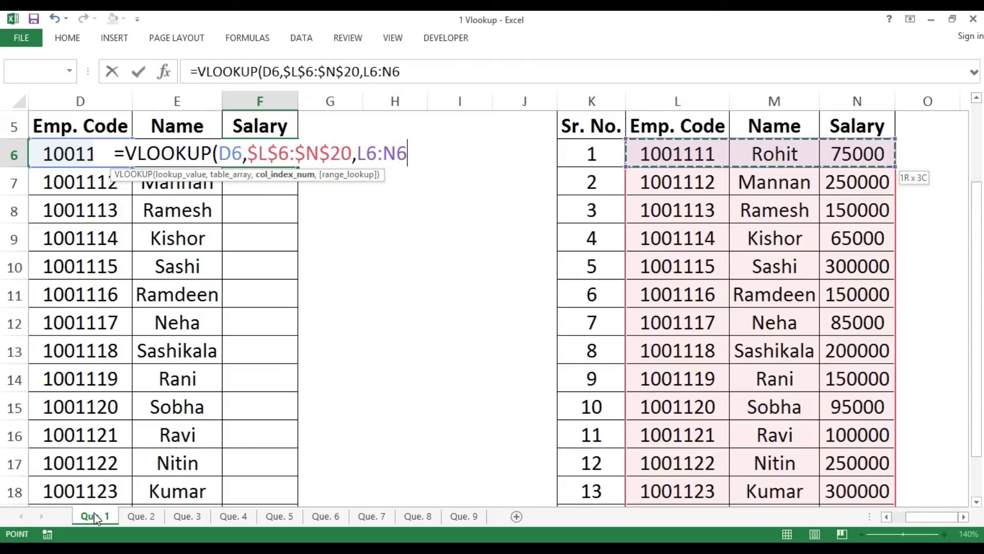
pyautogui.press('Left')
pyautogui.press('Left')
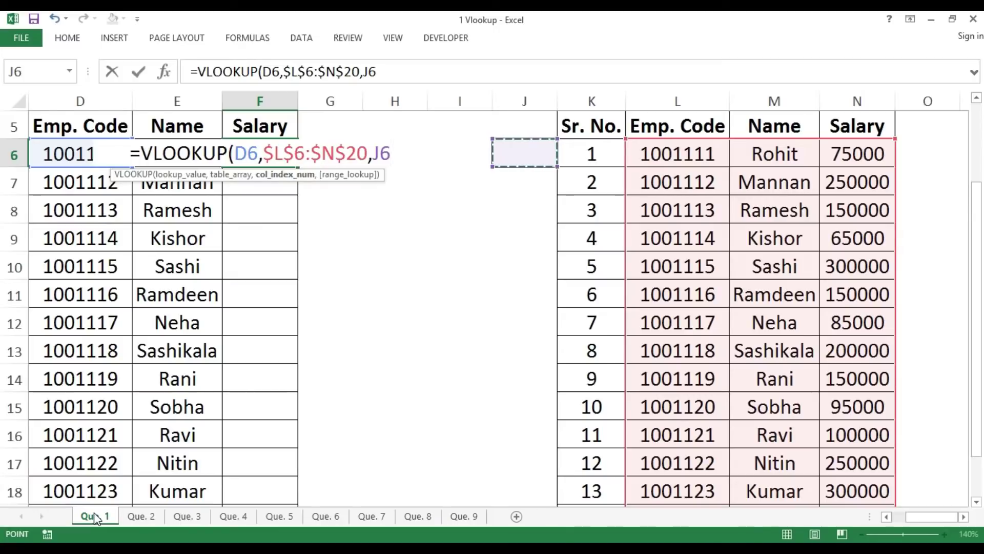
pyautogui.press('BackSpace')
pyautogui.press('BackSpace')
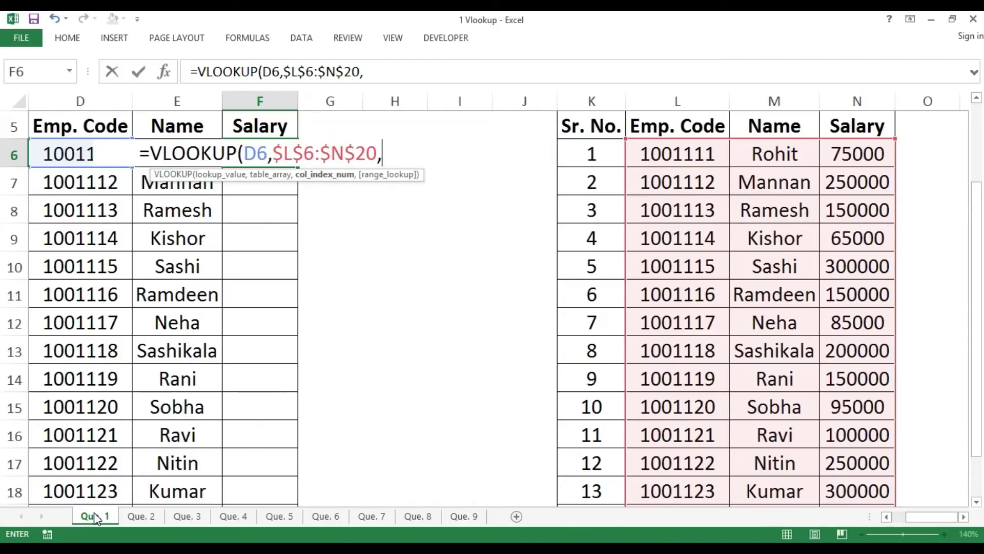
# Step: Complete the F6 formula with column index 3 and range lookup 0, giving =VLOOKUP(D6,$L$6:$N$20,3,0)
pyautogui.write('3,')
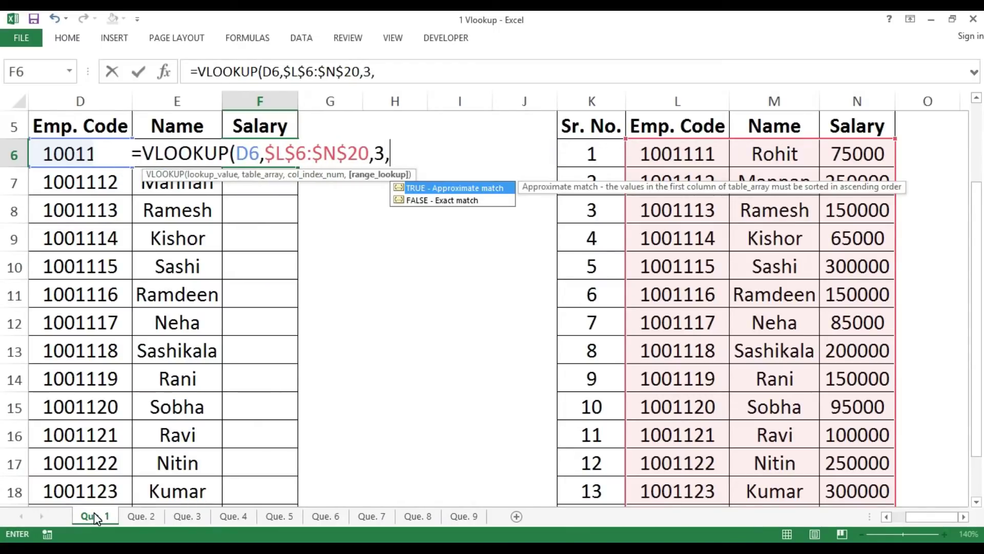
pyautogui.press('F2')
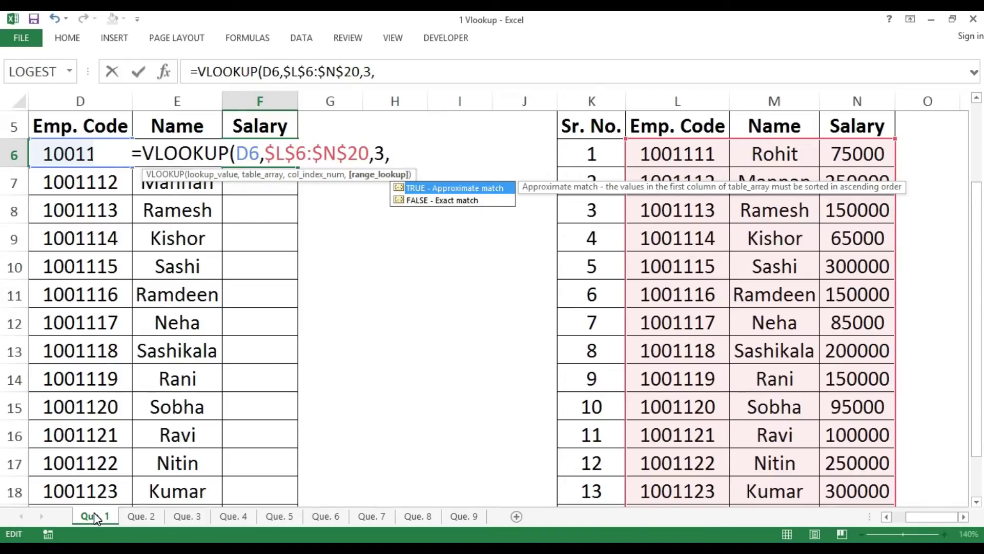
pyautogui.write('0')
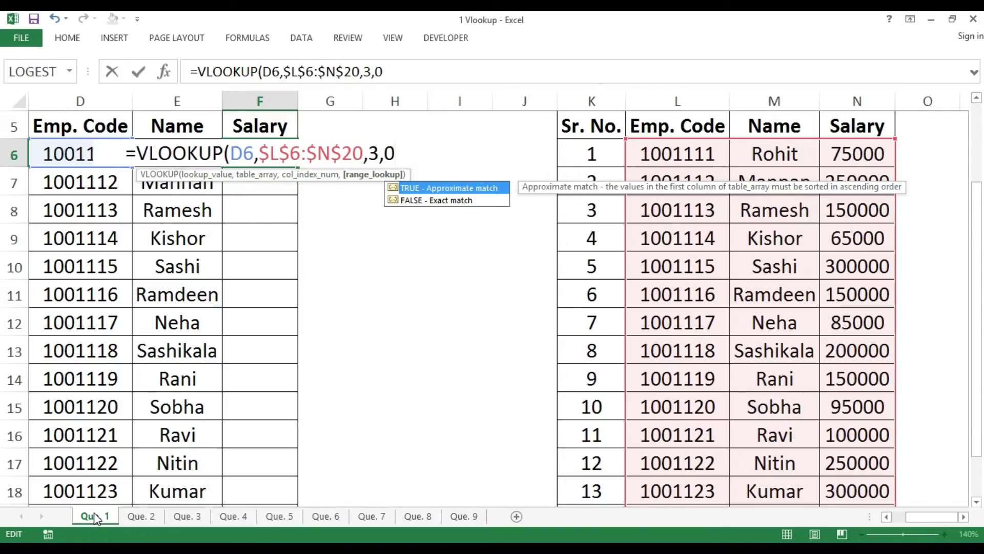
pyautogui.write(')')
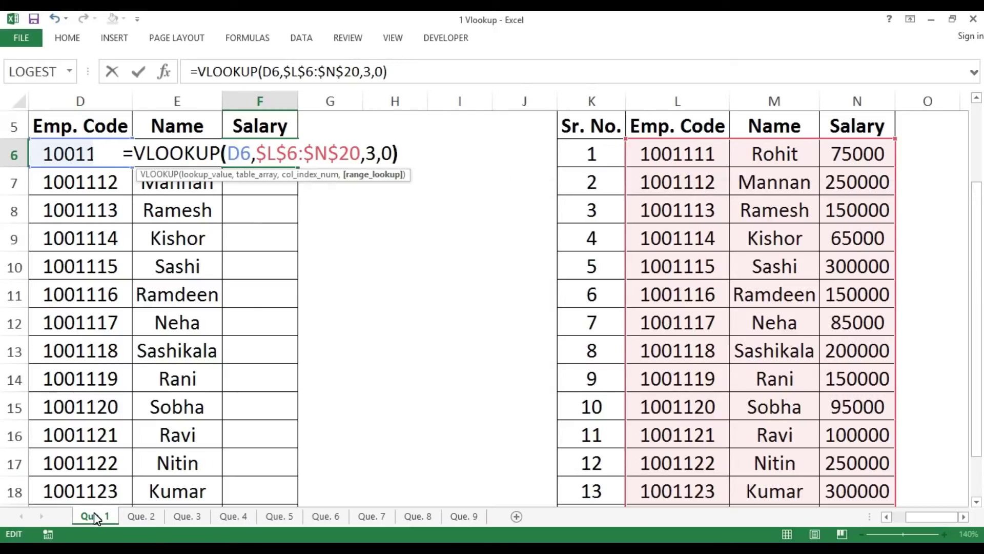
pyautogui.press('Return')
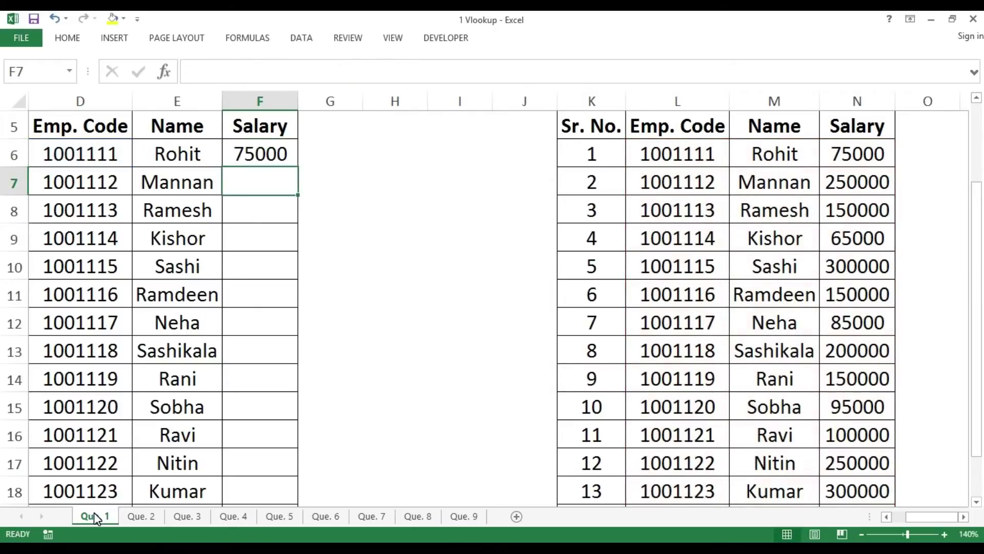
# Step: Fill the VLOOKUP formula from F6 down the Salary column to F20
pyautogui.press('Left')
pyautogui.hotkey('ctrl', 'Down')
pyautogui.press('Right')
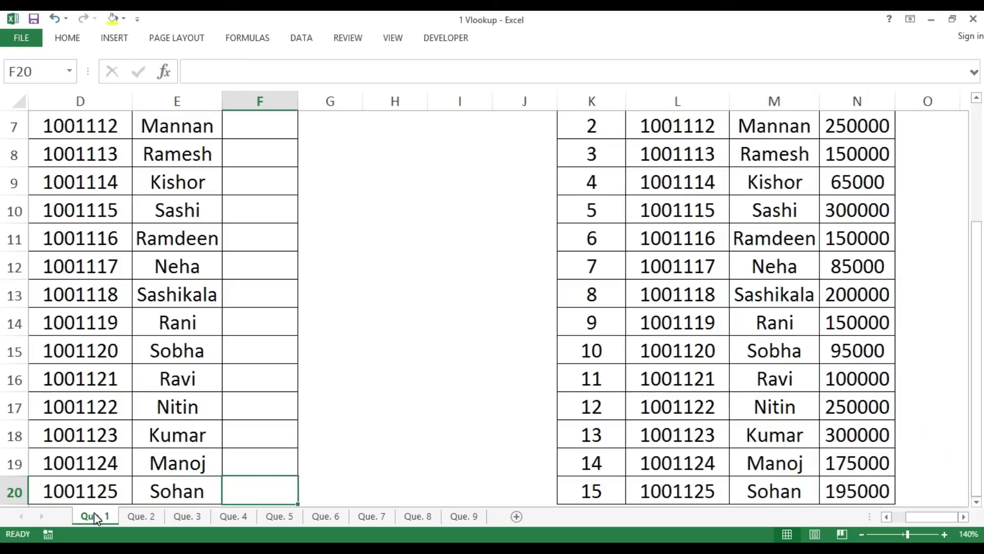
pyautogui.hotkey('ctrl', 'shift', 'Up')
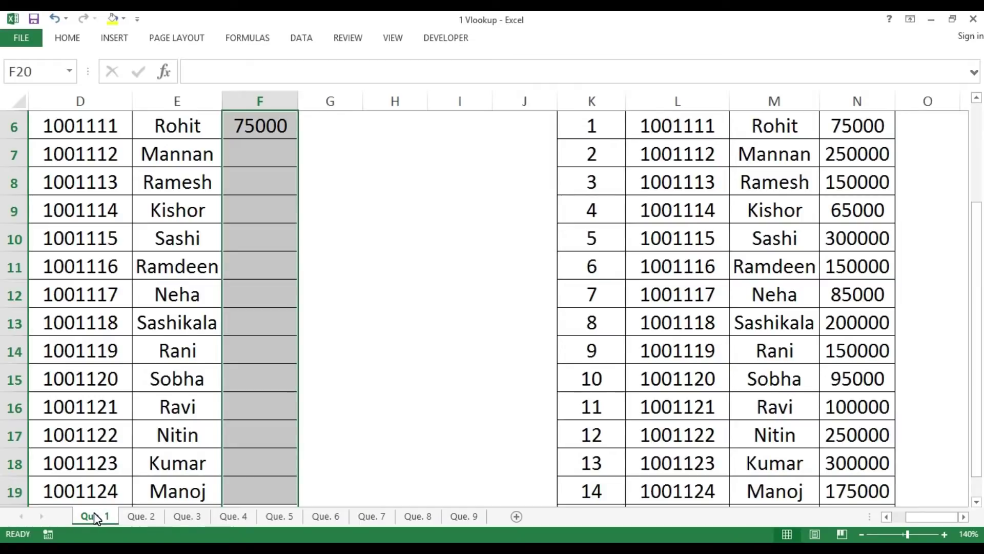
pyautogui.hotkey('ctrl', 'd')
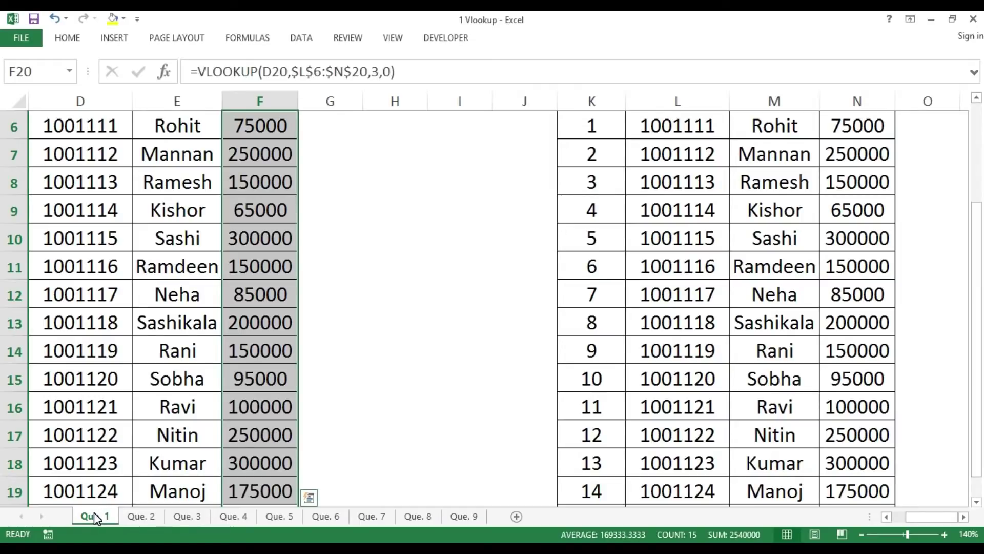
# Step: Clear the salary formulas in F7:F20, keeping the VLOOKUP formula in F6
pyautogui.hotkey('ctrl', 'Up')
pyautogui.press('Down')
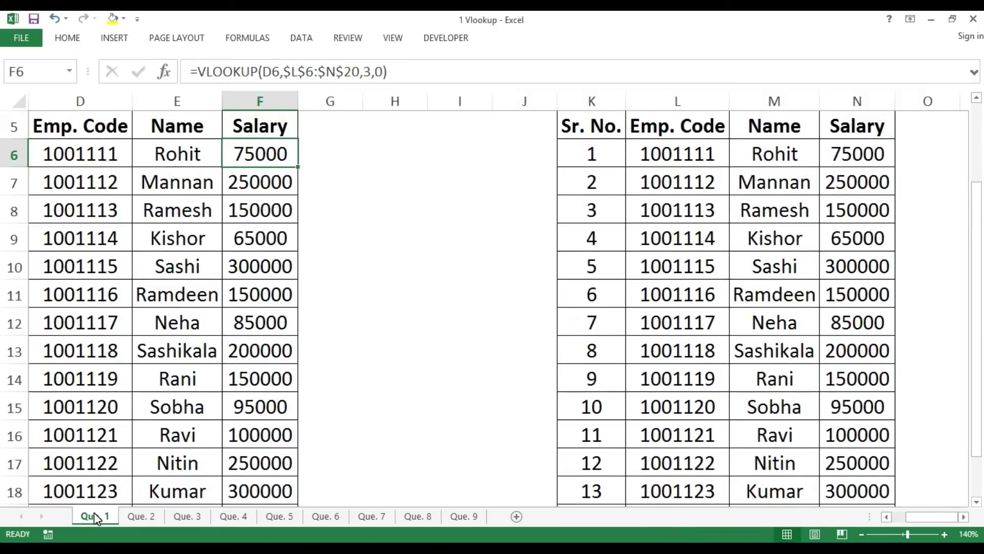
pyautogui.press('Down')
pyautogui.hotkey('ctrl', 'shift', 'Down')
pyautogui.press('Delete')
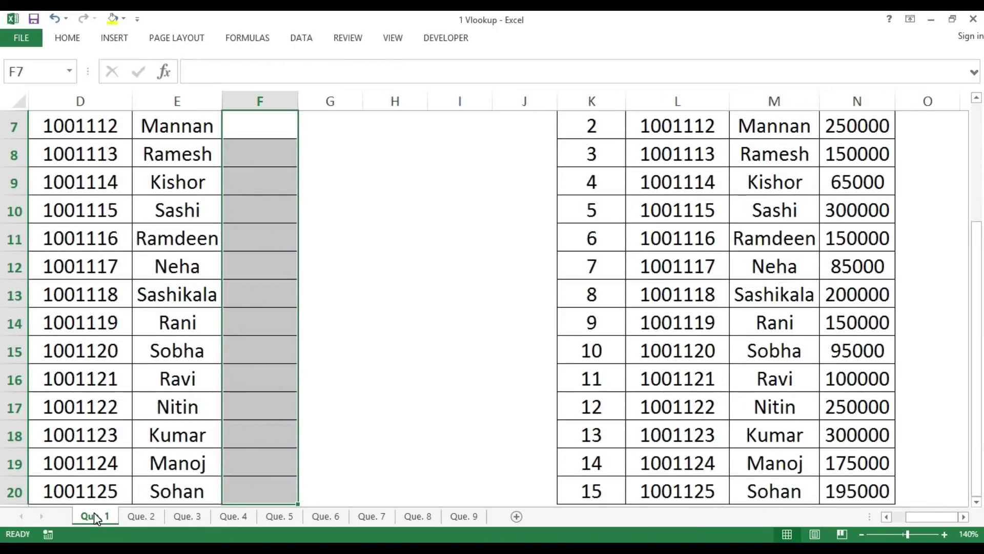
pyautogui.press('Up')
pyautogui.press('Up')
pyautogui.press('Up')
pyautogui.press('Down')
pyautogui.press('Down')
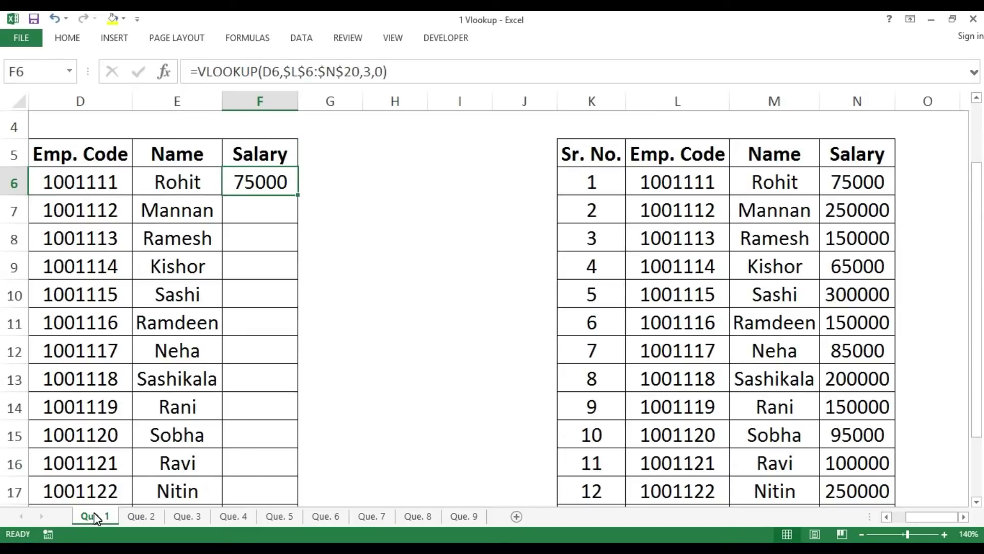
pyautogui.hotkey('shift', 'Down')
pyautogui.hotkey('shift', 'Down')
pyautogui.hotkey('shift', 'Down')
pyautogui.hotkey('shift', 'Down')
pyautogui.hotkey('shift', 'Down')
pyautogui.hotkey('shift', 'Down')
pyautogui.hotkey('shift', 'Down')
pyautogui.hotkey('shift', 'Down')
pyautogui.hotkey('shift', 'Down')
pyautogui.hotkey('shift', 'Down')
pyautogui.hotkey('shift', 'Down')
pyautogui.hotkey('shift', 'Down')
pyautogui.hotkey('shift', 'Down')
pyautogui.hotkey('shift', 'Down')
pyautogui.hotkey('shift', 'Down')
pyautogui.hotkey('shift', 'Down')
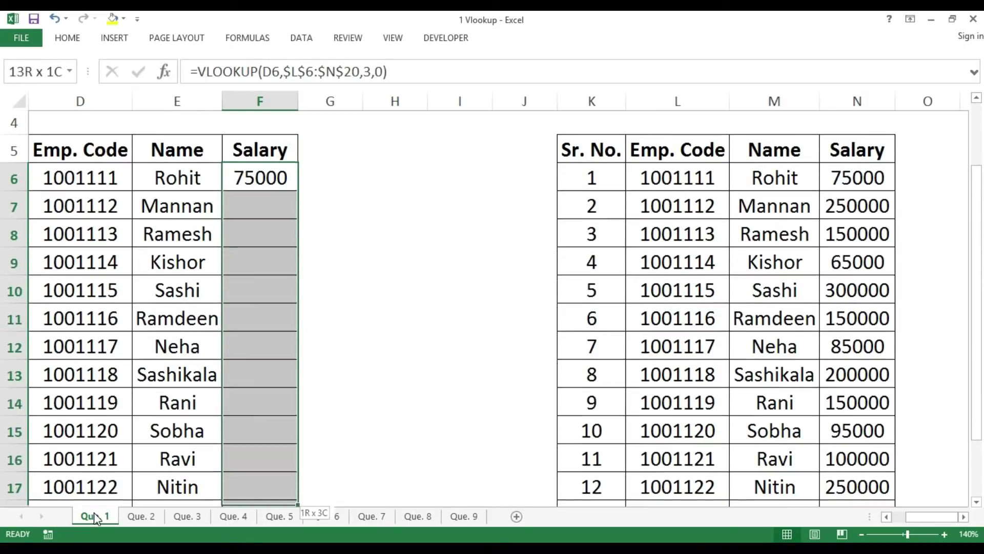
pyautogui.hotkey('shift', 'Up')
pyautogui.hotkey('shift', 'Up')
pyautogui.hotkey('shift', 'Up')
pyautogui.hotkey('shift', 'Up')
pyautogui.hotkey('shift', 'Up')
pyautogui.hotkey('shift', 'Up')
pyautogui.hotkey('shift', 'Up')
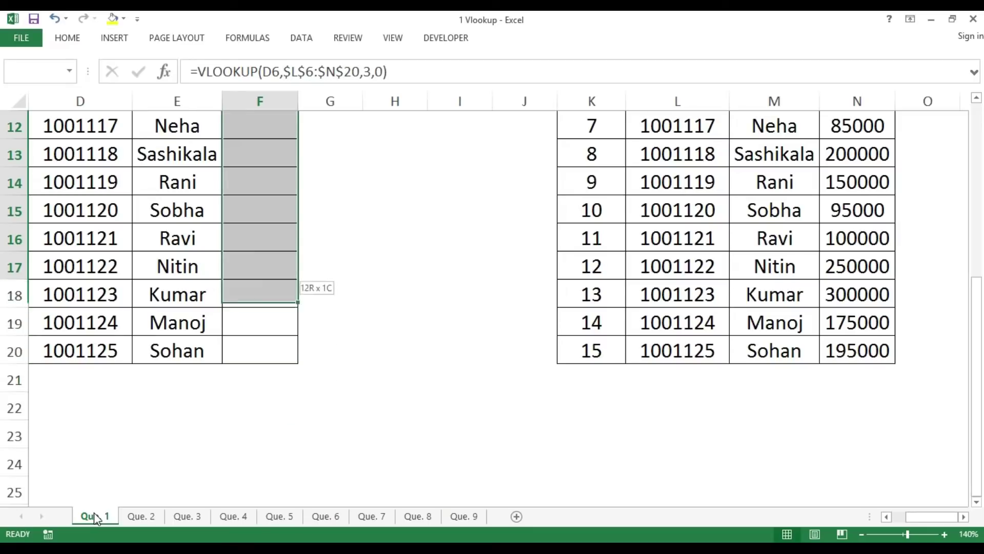
pyautogui.hotkey('shift', 'Down')
pyautogui.hotkey('shift', 'Down')
pyautogui.hotkey('shift', 'Down')
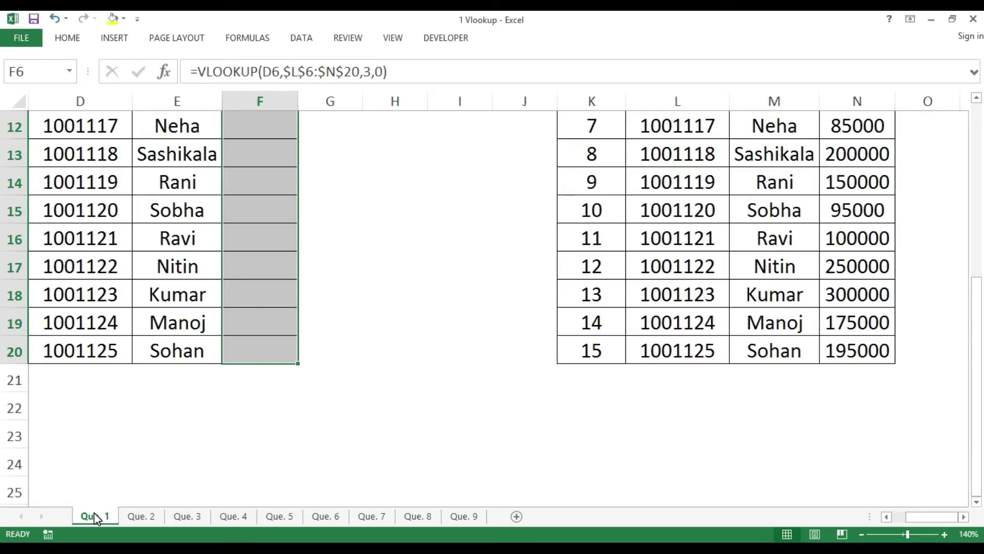
pyautogui.press('Up')
pyautogui.press('Up')
pyautogui.press('Down')
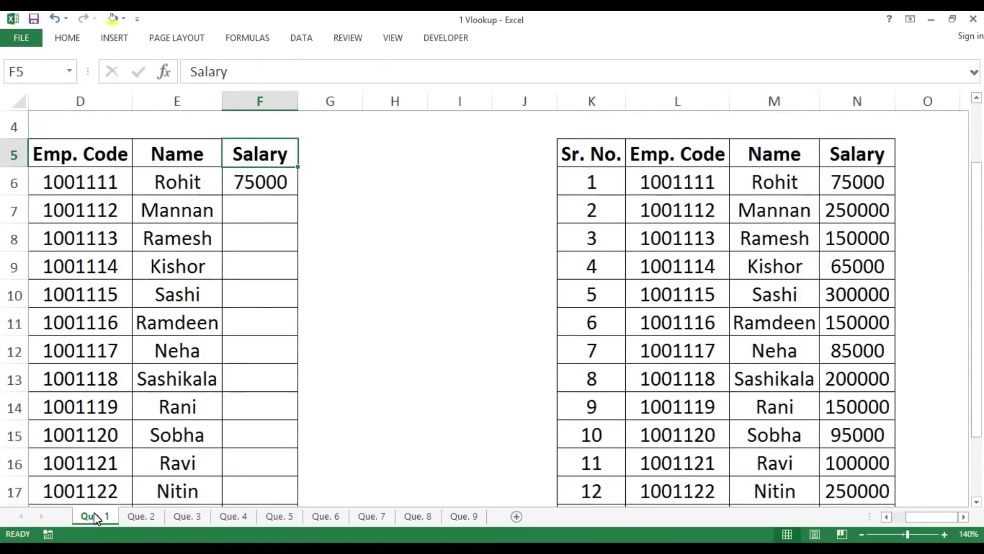
# Step: Fill the VLOOKUP formula from F6 down to F20, using the Name column to find the last row
pyautogui.press('Left')
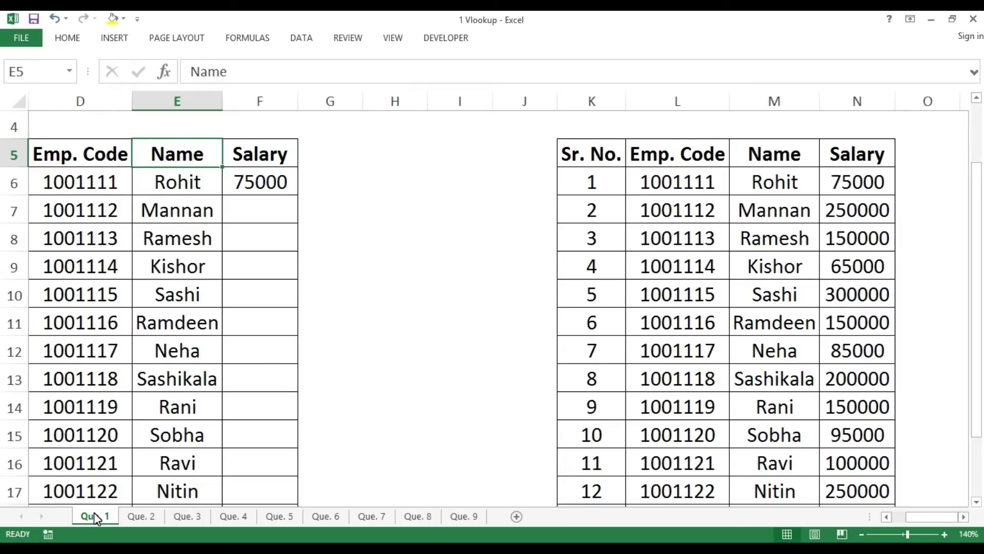
pyautogui.hotkey('ctrl', 'Down')
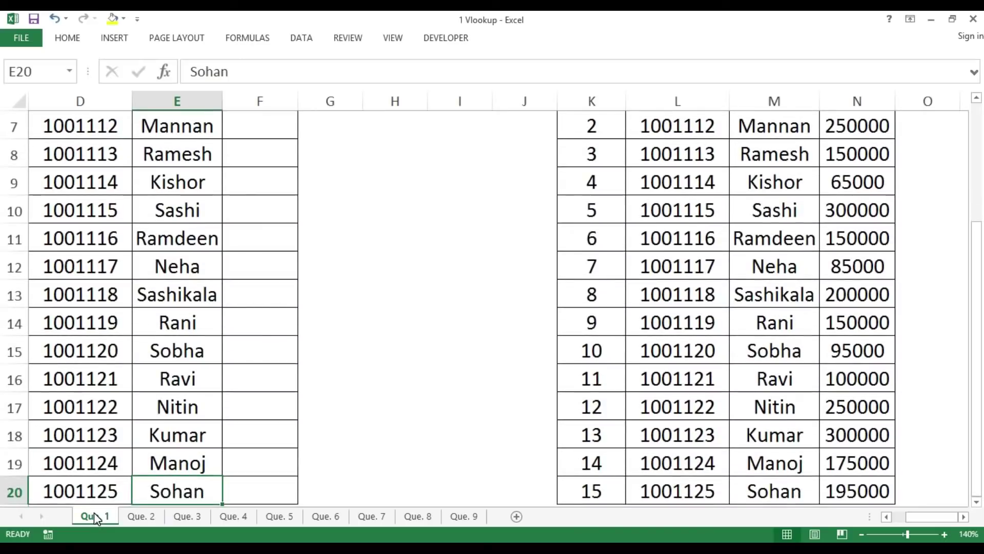
pyautogui.press('Right')
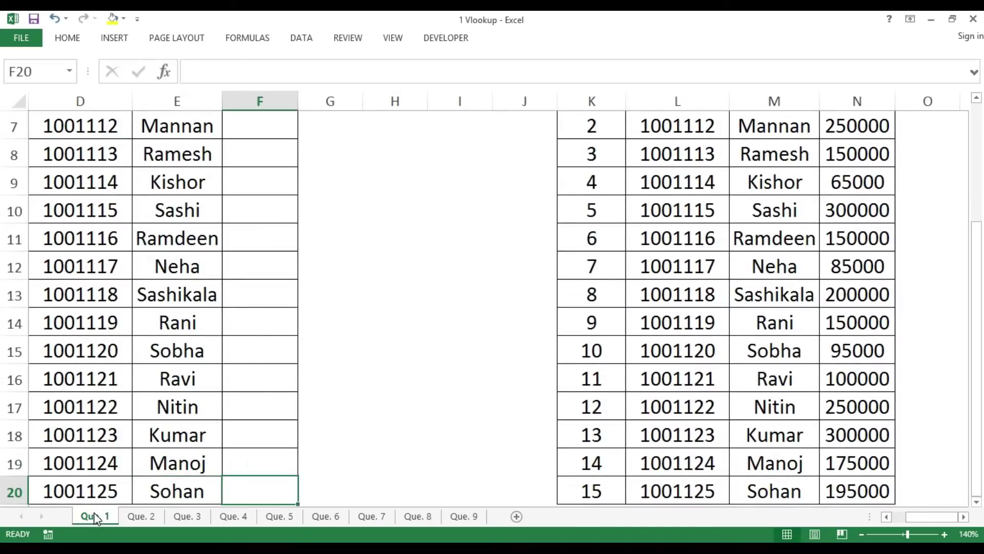
pyautogui.hotkey('ctrl', 'shift', 'Up')
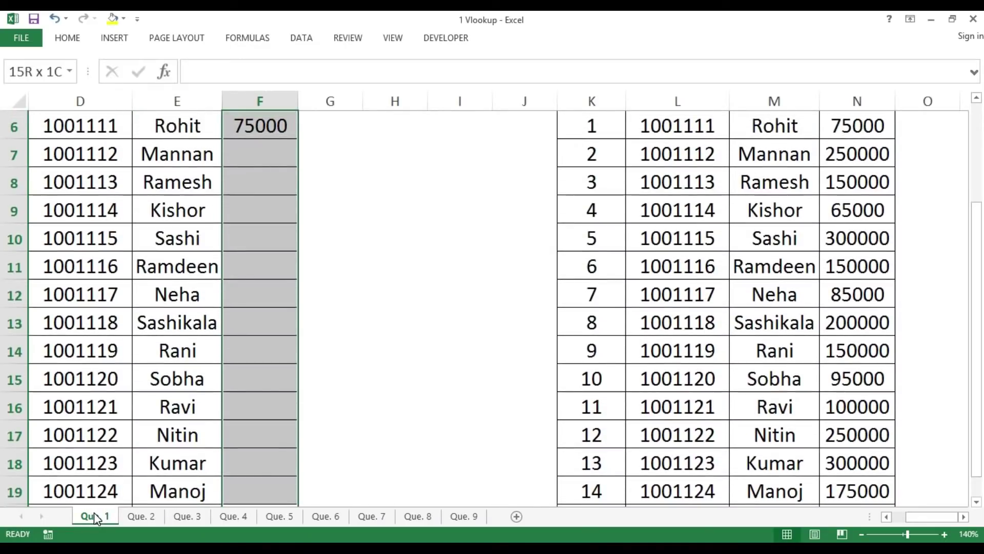
pyautogui.hotkey('ctrl', 'd')
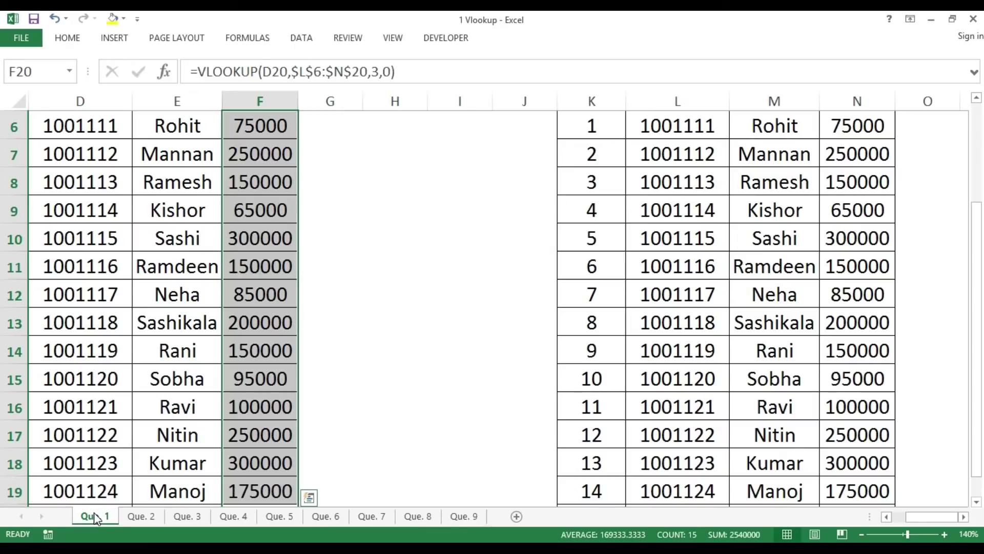
# Step: Review the F6 formula and the left table on sheet Que. 1, ending at cell A1
pyautogui.hotkey('ctrl', 'Up')
pyautogui.press('Down')
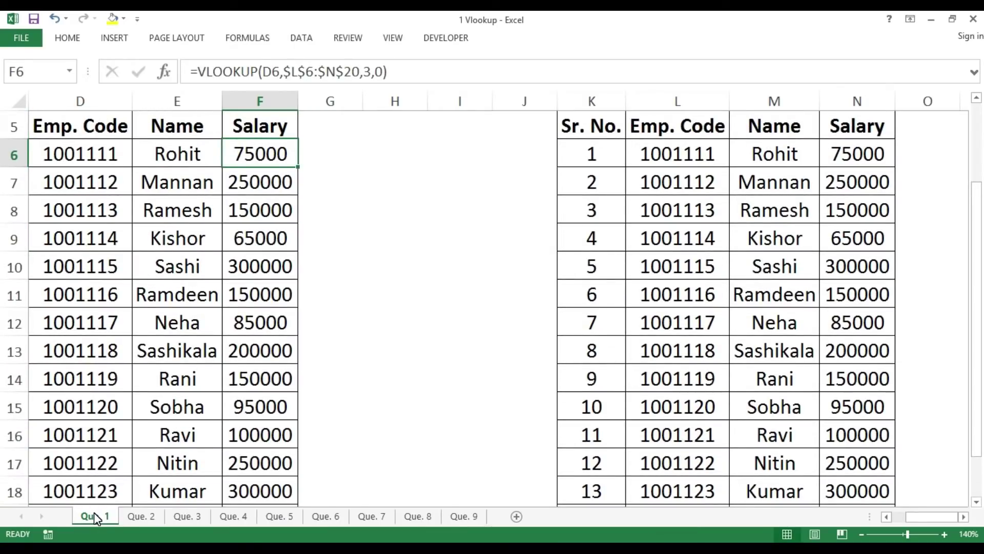
pyautogui.hotkey('ctrl', 'Left')
pyautogui.hotkey('ctrl', 'Left')
pyautogui.hotkey('ctrl', 'Right')
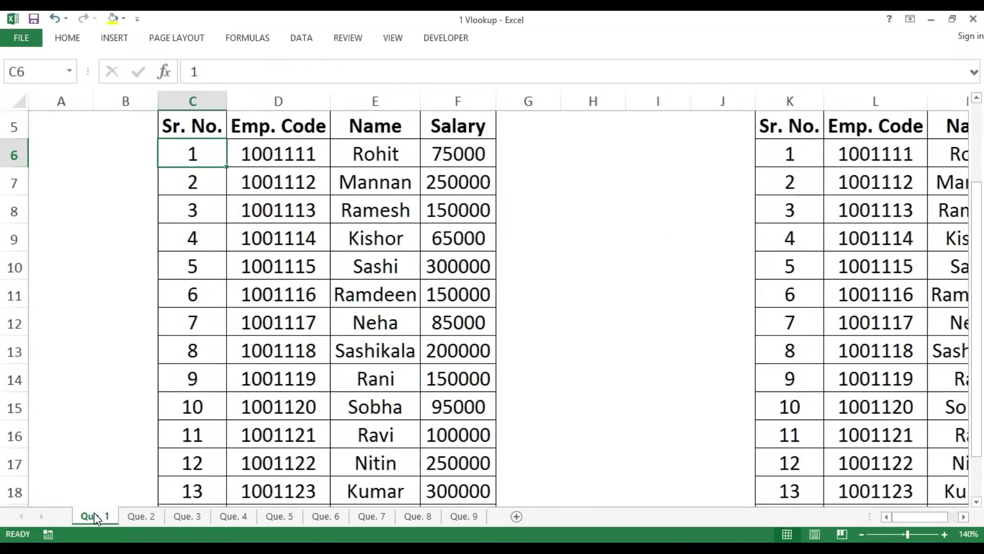
pyautogui.press('Up')
pyautogui.hotkey('ctrl', 'Right')
pyautogui.press('Down')
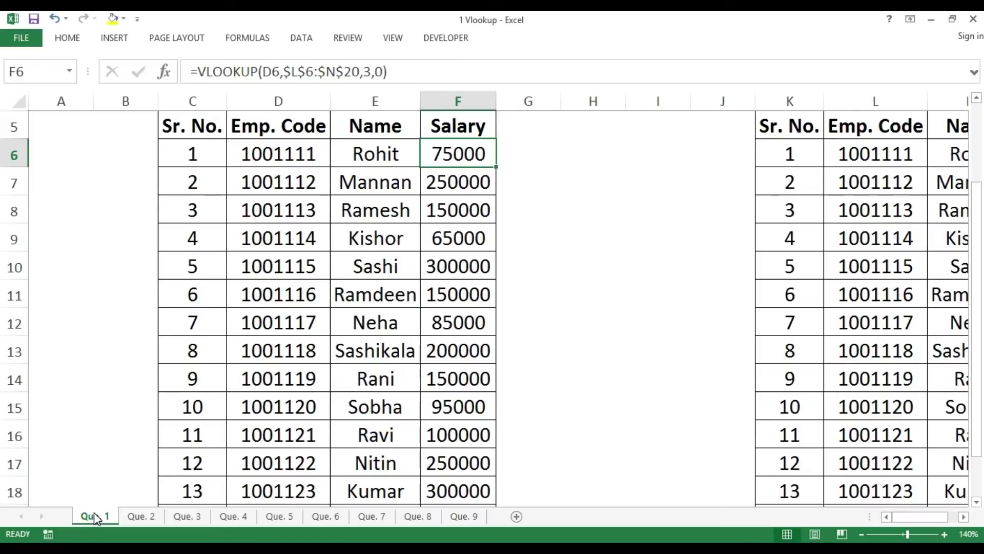
pyautogui.press('Home')
pyautogui.hotkey('ctrl', 'Home')
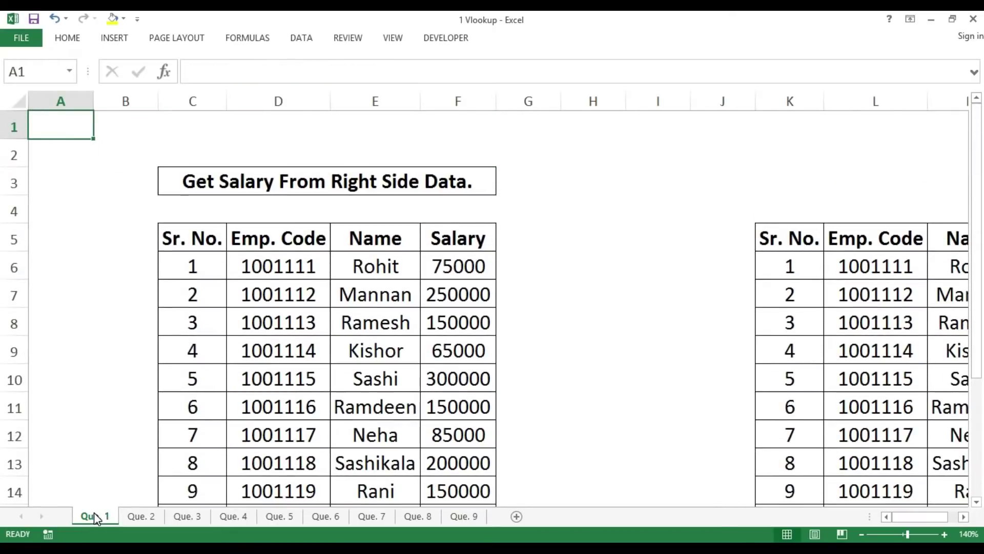
# Step: Switch to sheet Que. 2 and view its task title and the Data 2 table
pyautogui.hotkey('ctrl', 'pagedown')
pyautogui.press('Down')
pyautogui.press('Down')
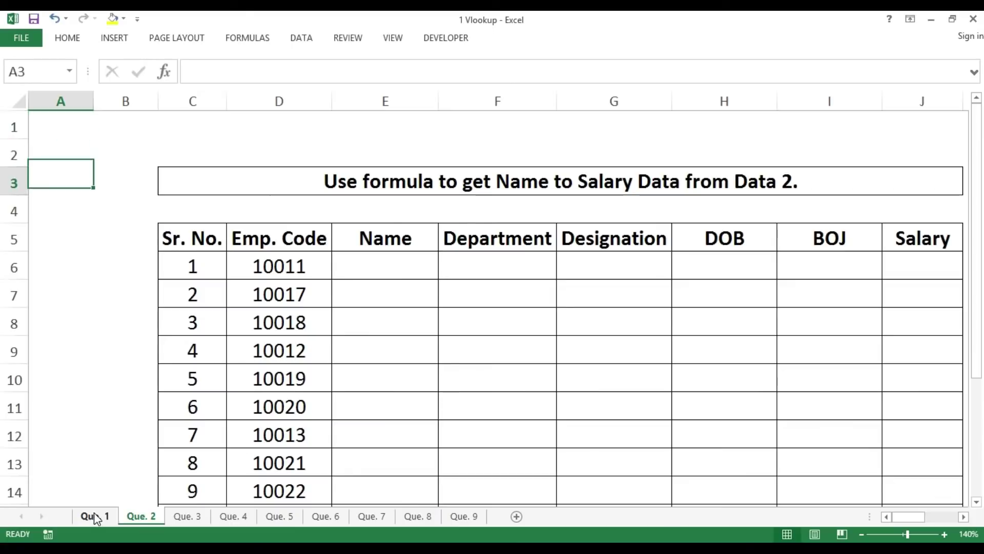
pyautogui.press('Right')
pyautogui.press('Right')
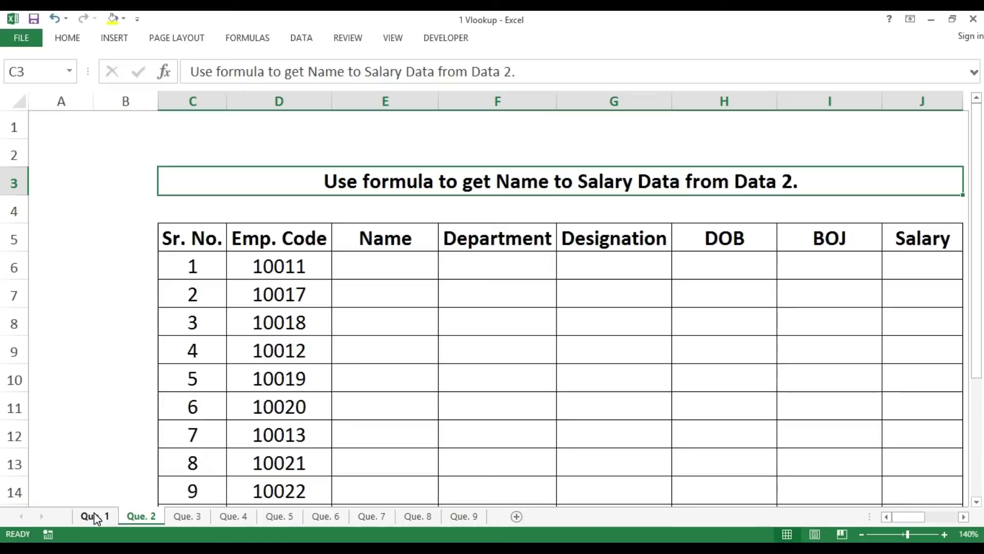
pyautogui.press('Right')
pyautogui.press('Right')
pyautogui.press('Right')
pyautogui.press('Right')
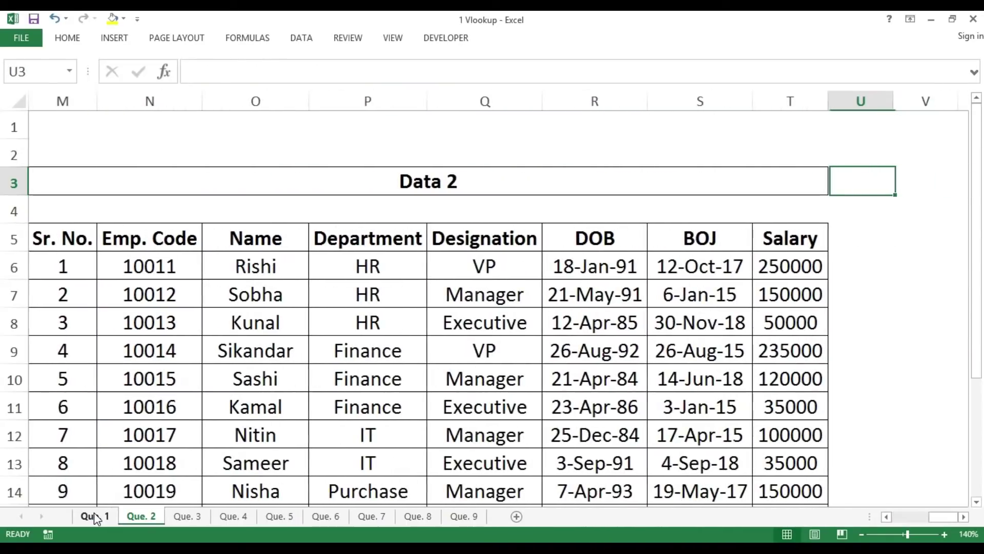
# Step: Examine the Data 2 column headers in row 5, from Name through Salary
pyautogui.press('Left')
pyautogui.press('Down')
pyautogui.press('Down')
pyautogui.press('Left')
pyautogui.press('Left')
pyautogui.press('Left')
pyautogui.press('Left')
pyautogui.press('Left')
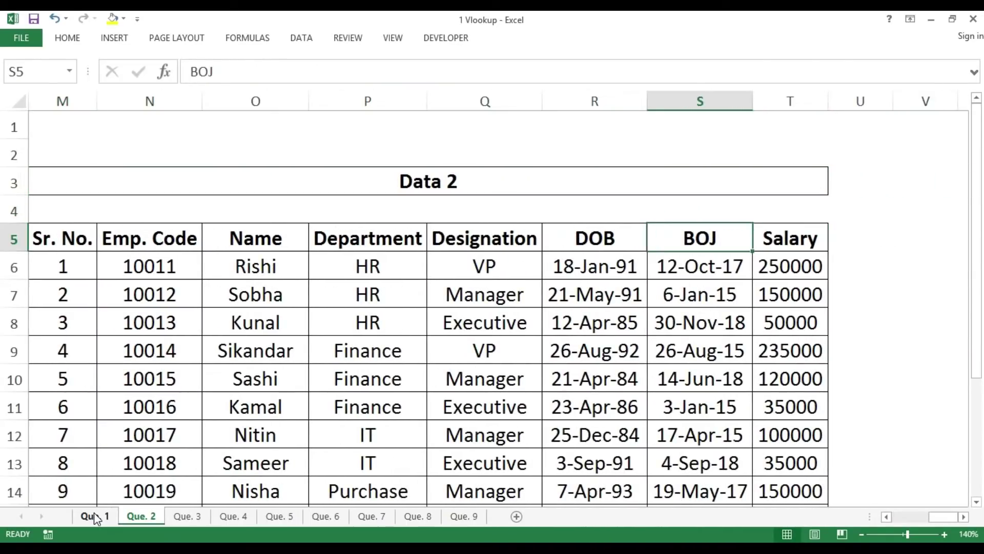
pyautogui.press('Left')
pyautogui.press('Left')
pyautogui.press('Right')
pyautogui.press('Right')
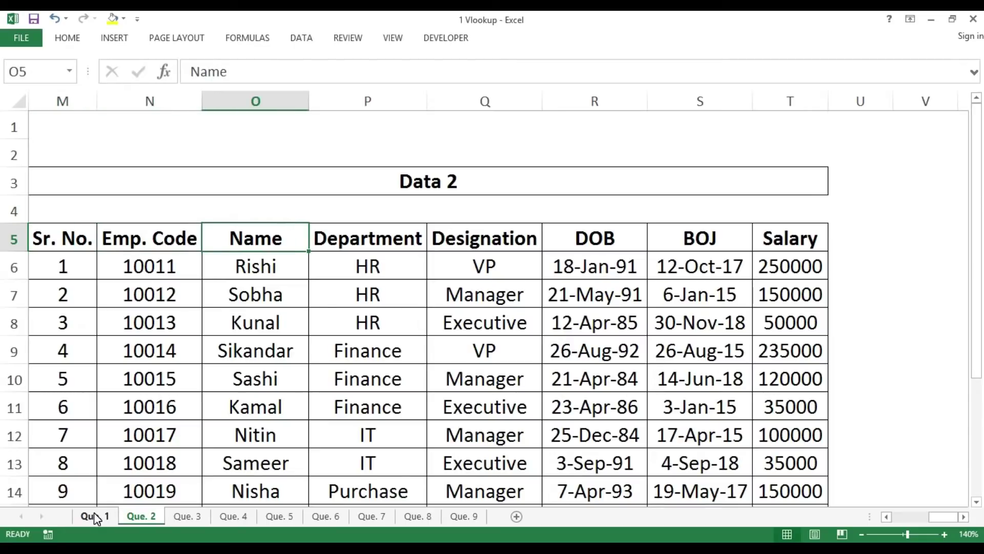
pyautogui.press('Right')
pyautogui.press('Right')
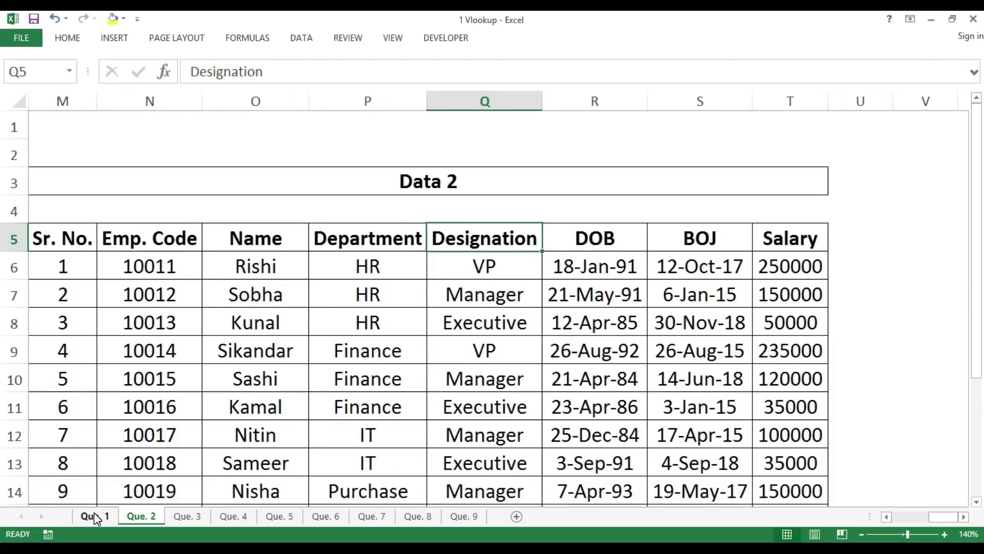
pyautogui.press('Right')
pyautogui.press('Right')
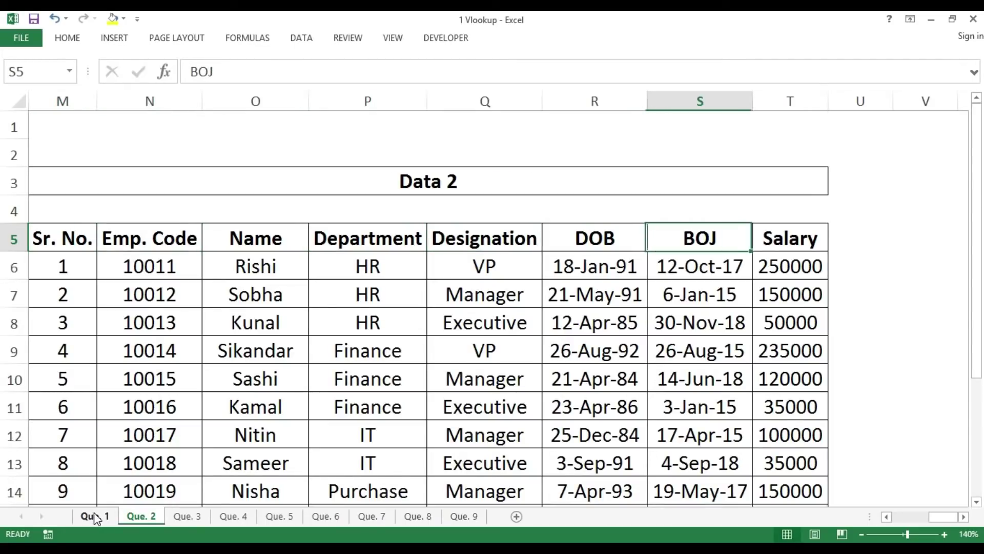
pyautogui.press('Right')
pyautogui.hotkey('ctrl', 'Left')
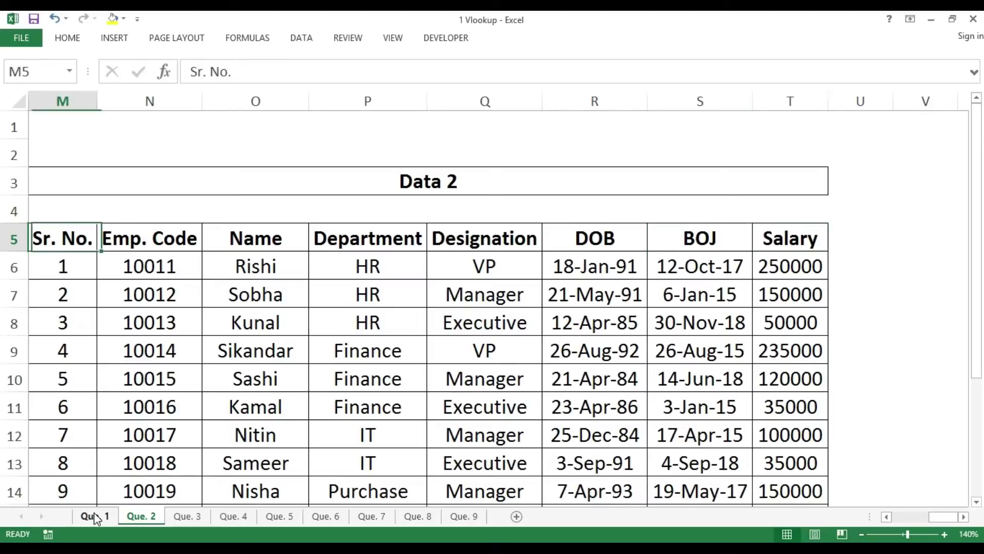
# Step: Start a VLOOKUP formula in E6 on sheet Que. 2 with the absolute range $D$6:$D$20 as the lookup value
pyautogui.hotkey('ctrl', 'Left')
pyautogui.hotkey('ctrl', 'Left')
pyautogui.hotkey('ctrl', 'Right')
pyautogui.press('Left')
pyautogui.press('Left')
pyautogui.press('Left')
pyautogui.press('Left')
pyautogui.press('Left')
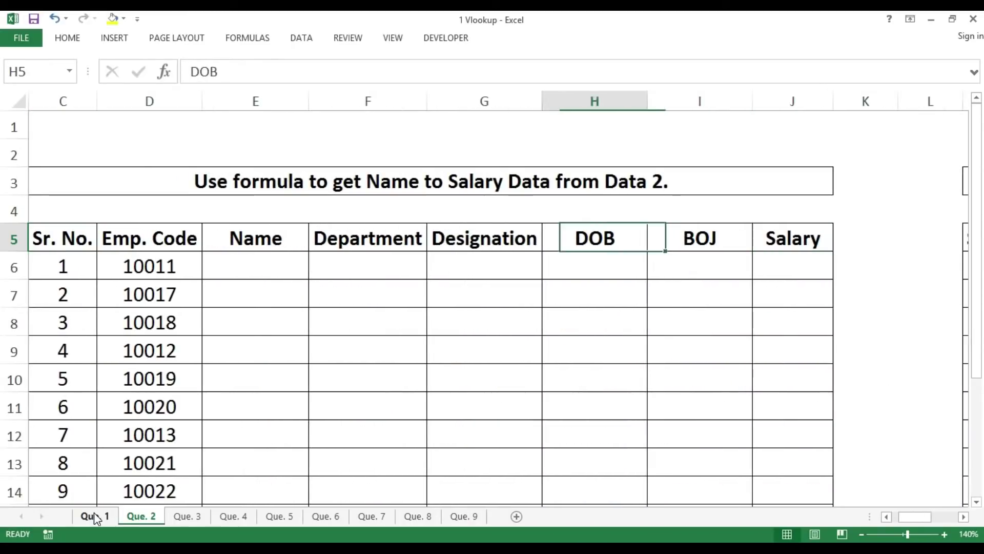
pyautogui.press('Down')
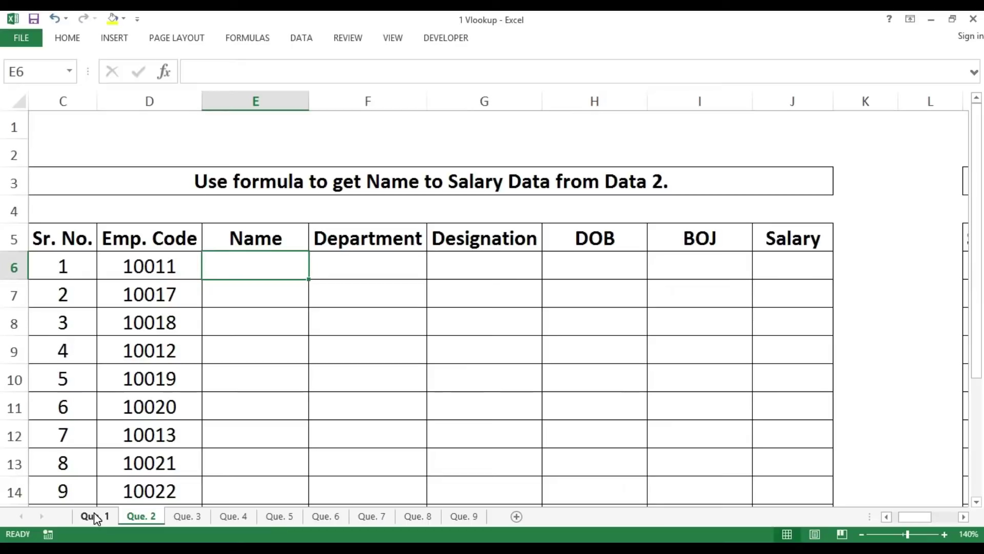
pyautogui.write('=vl')
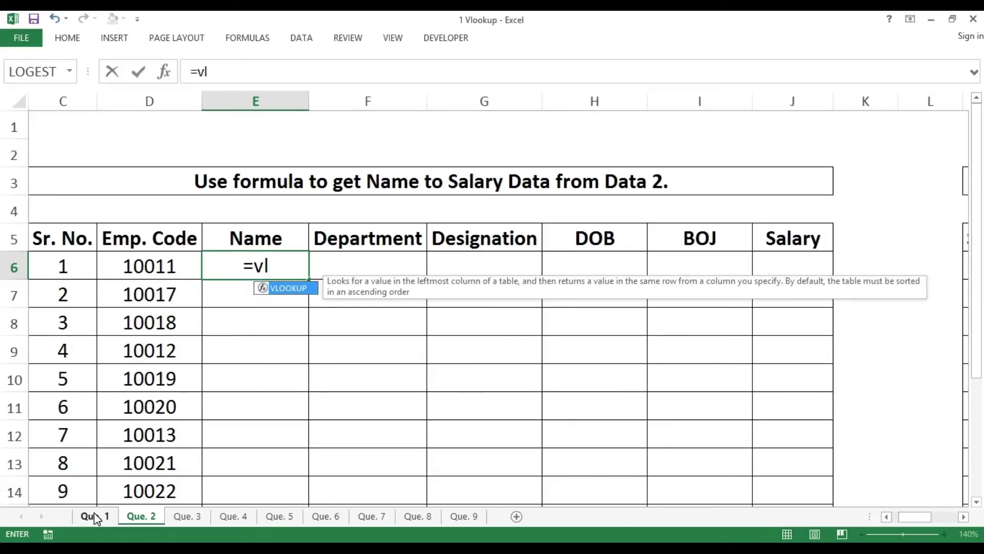
pyautogui.press('Tab')
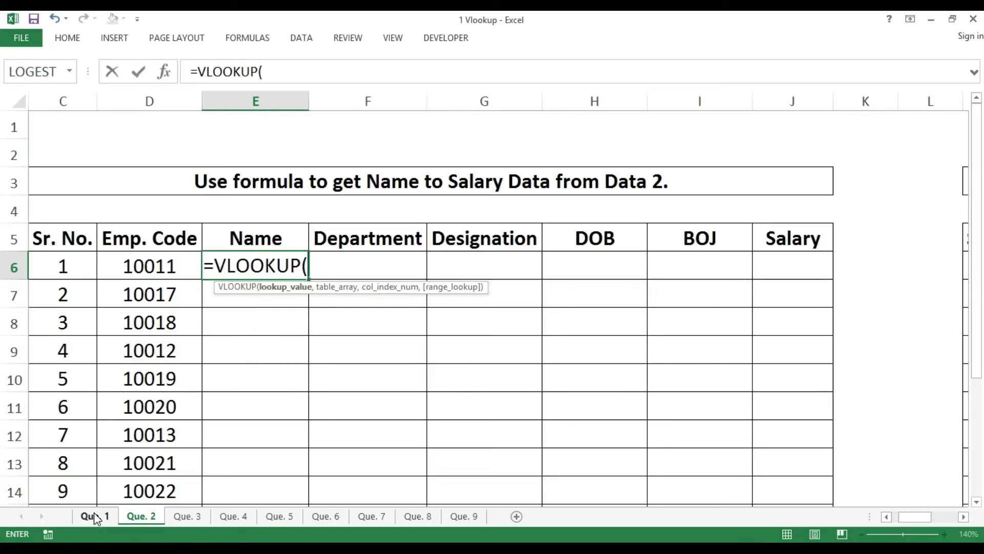
pyautogui.press('Left')
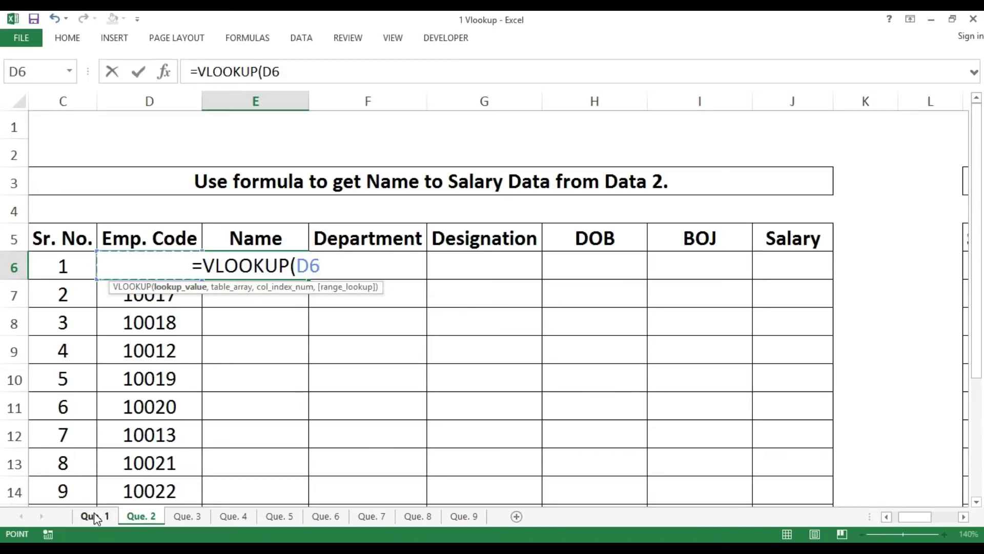
pyautogui.hotkey('ctrl', 'shift', 'Down')
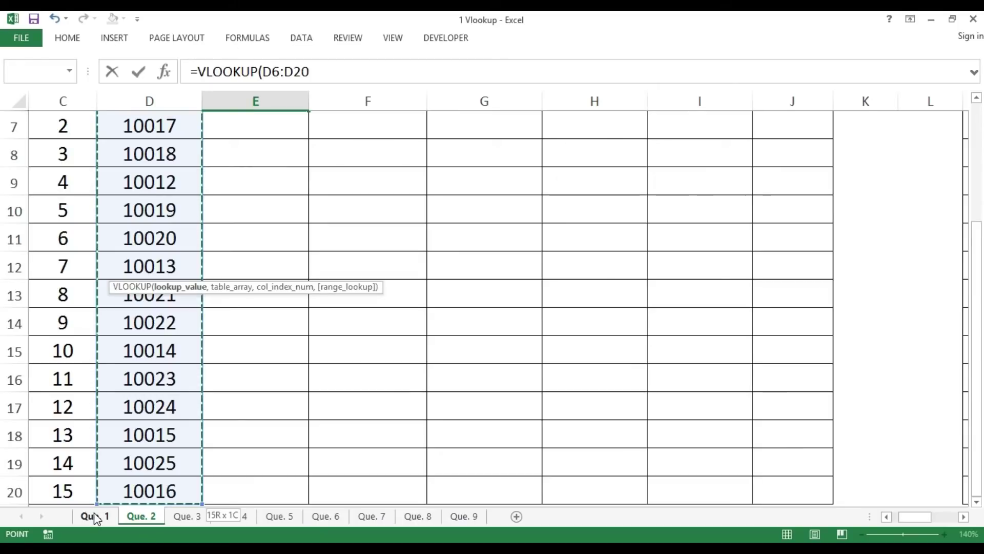
pyautogui.press('F4')
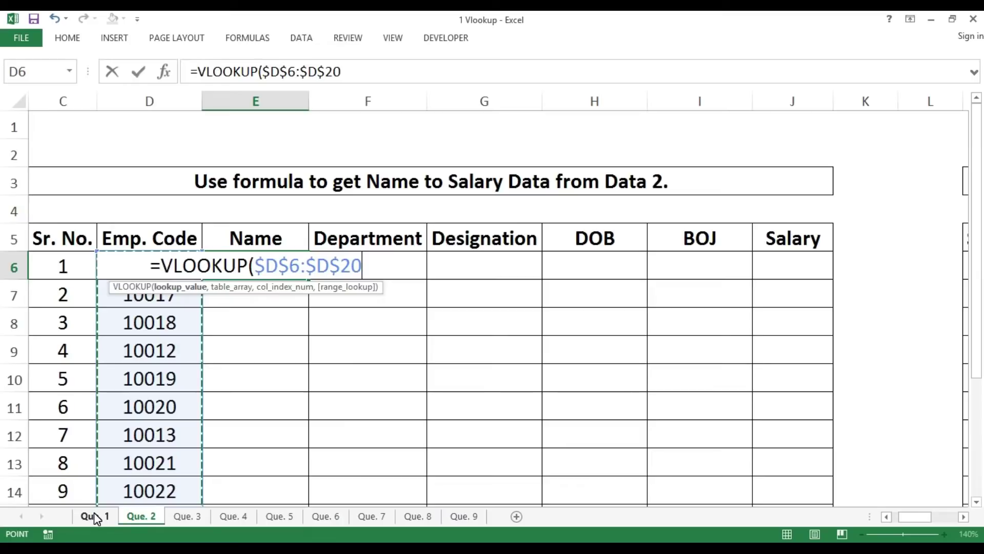
pyautogui.write(',')
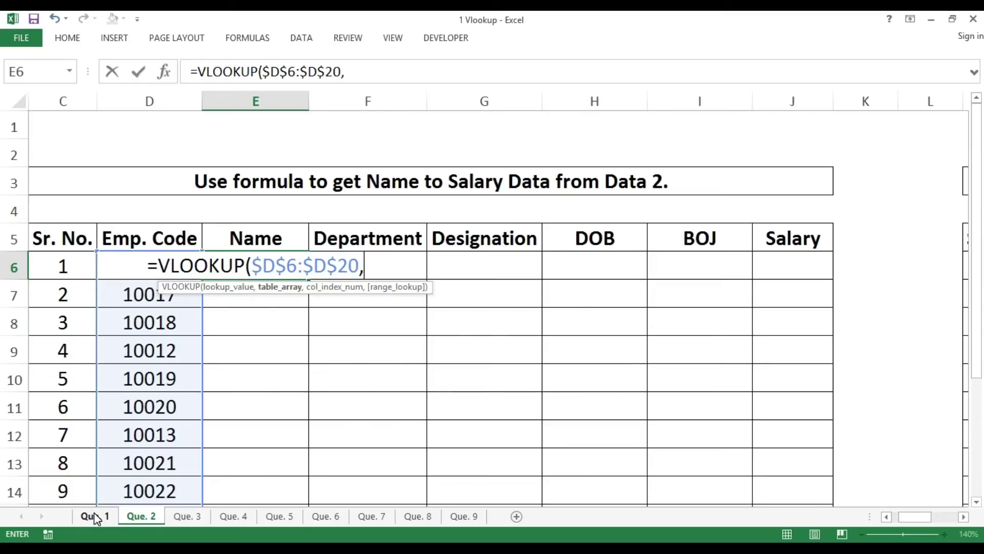
# Step: Set the table array of the E6 VLOOKUP to the absolute Data 2 range $N$6:$T$20
pyautogui.hotkey('ctrl', 'Right')
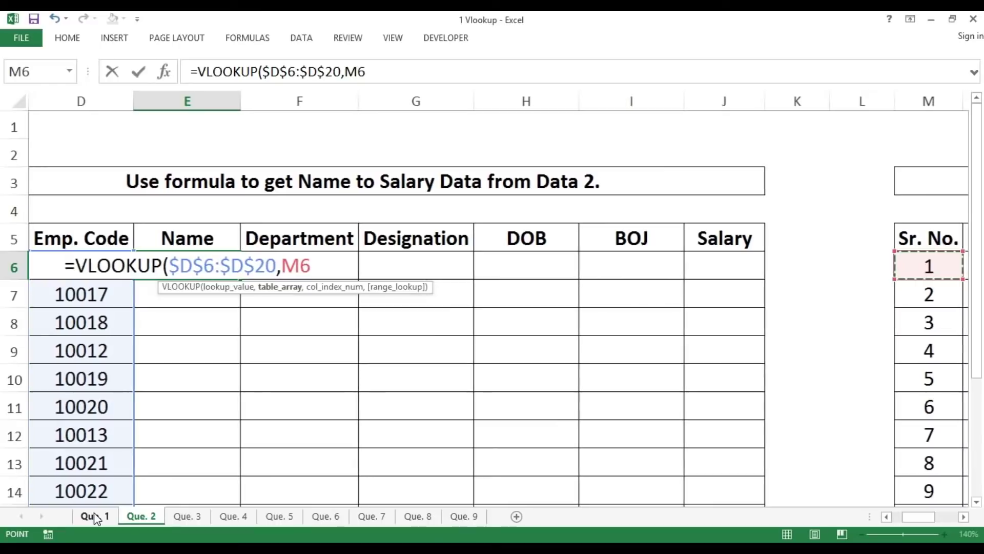
pyautogui.press('Right')
pyautogui.hotkey('ctrl', 'shift', 'Right')
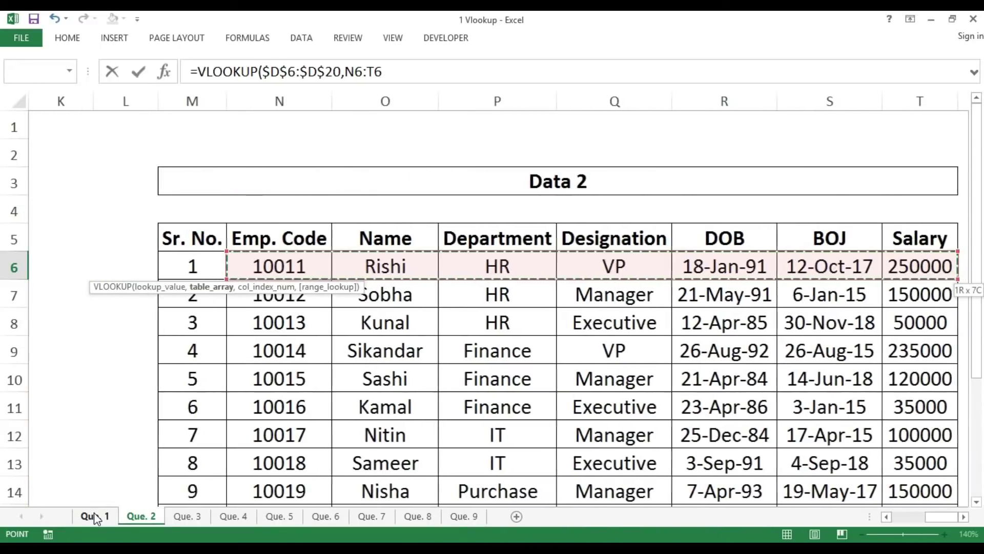
pyautogui.hotkey('ctrl', 'shift', 'Down')
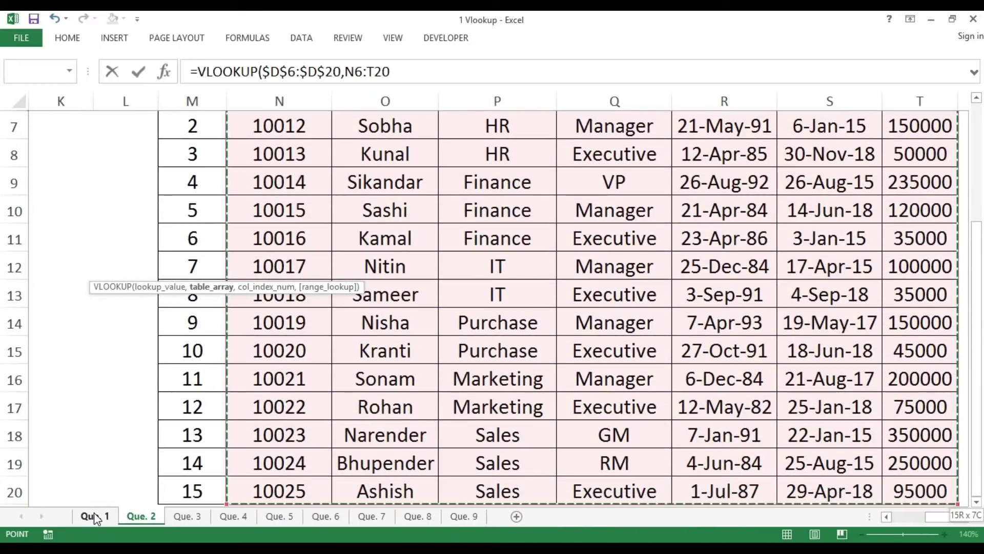
pyautogui.press('F4')
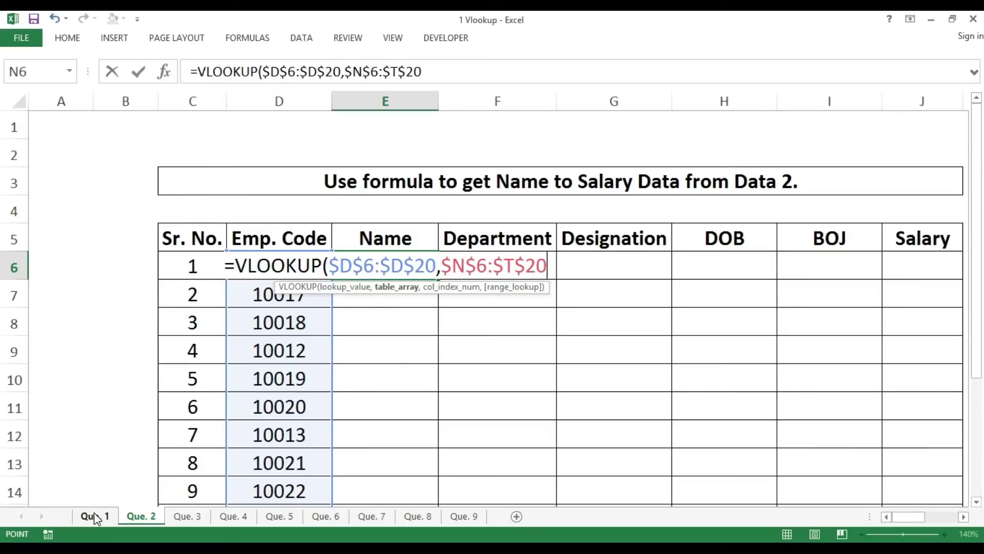
pyautogui.write(',')
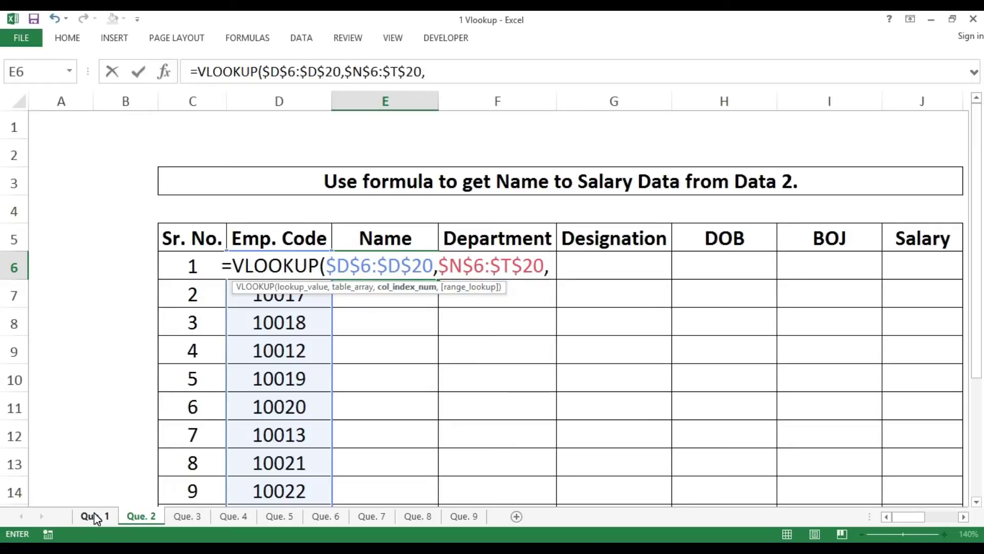
# Step: Complete the E6 VLOOKUP with column index 2 and exact match 0
pyautogui.write('2,')
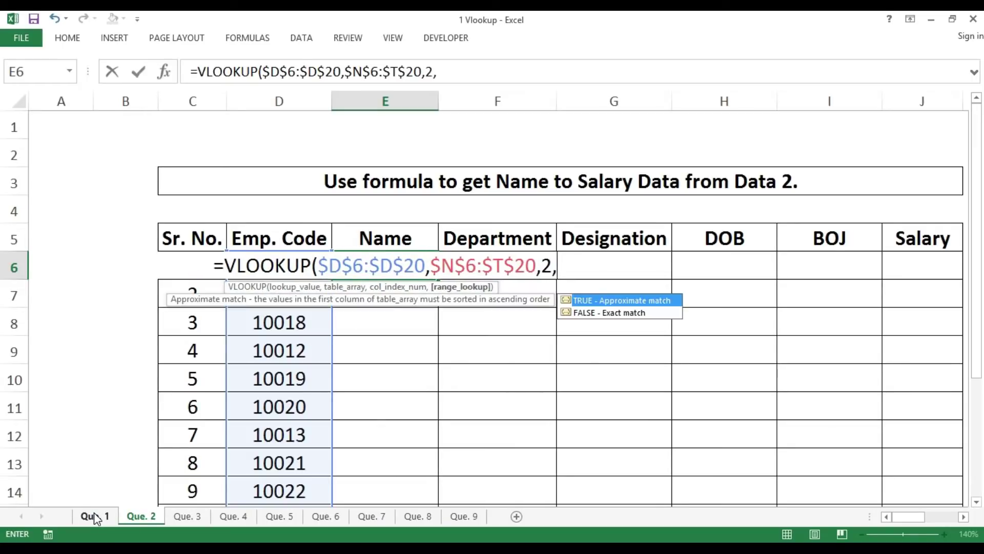
pyautogui.write('0)')
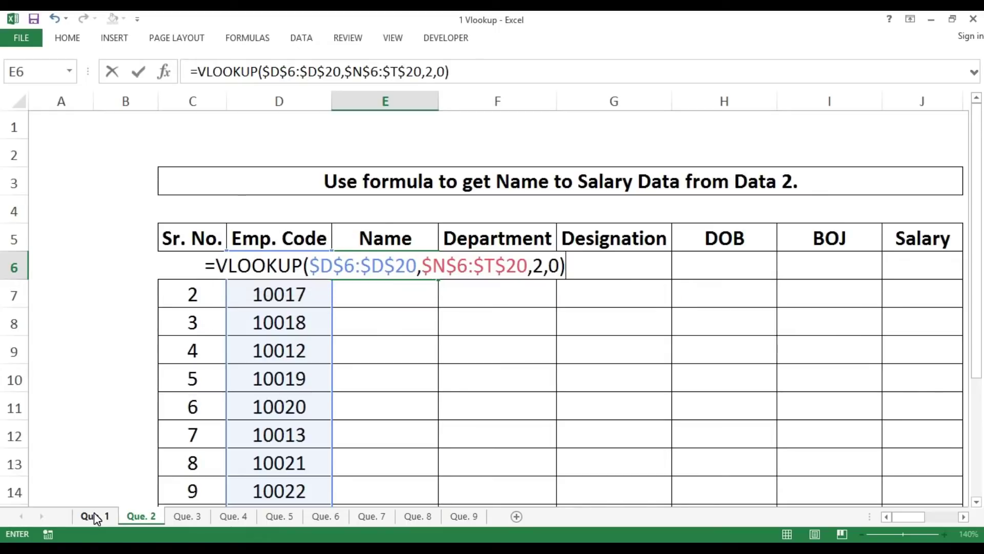
pyautogui.press('Return')
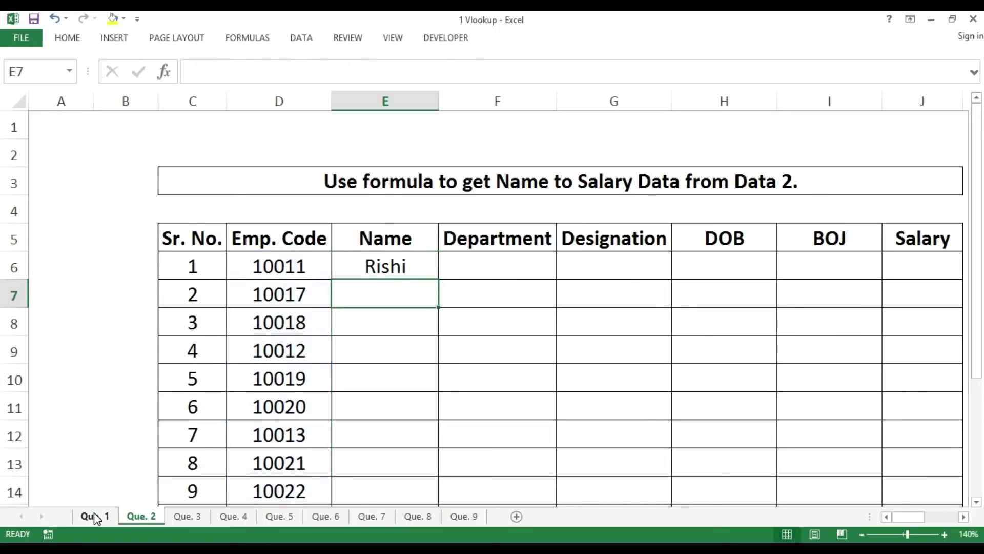
pyautogui.press('Up')
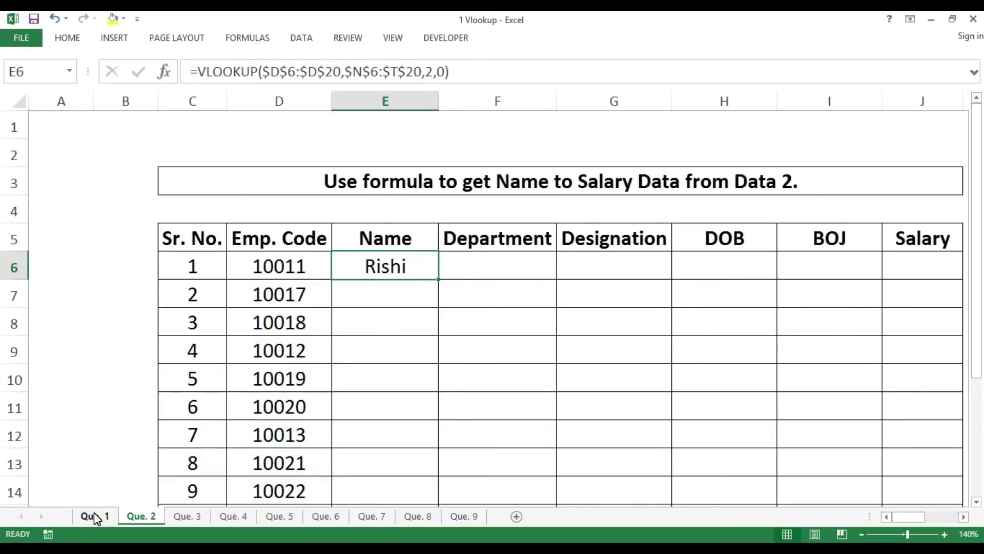
pyautogui.press('Right')
pyautogui.press('Right')
pyautogui.press('Right')
pyautogui.press('Right')
pyautogui.press('Right')
pyautogui.press('Right')
pyautogui.press('Left')
pyautogui.press('Left')
pyautogui.press('Left')
pyautogui.press('Left')
pyautogui.press('Left')
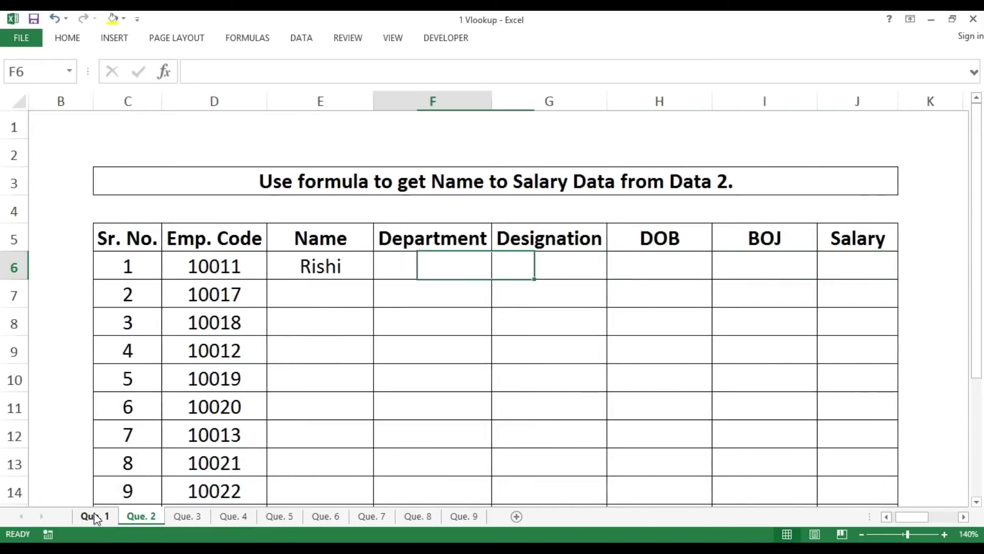
pyautogui.press('Left')
# Step: Fill the E6 VLOOKUP across row 6 through J6 and check the copied formulas
pyautogui.hotkey('shift', 'Right')
pyautogui.hotkey('shift', 'Right')
pyautogui.hotkey('shift', 'Right')
pyautogui.hotkey('shift', 'Right')
pyautogui.hotkey('shift', 'Right')
pyautogui.hotkey('ctrl', 'r')
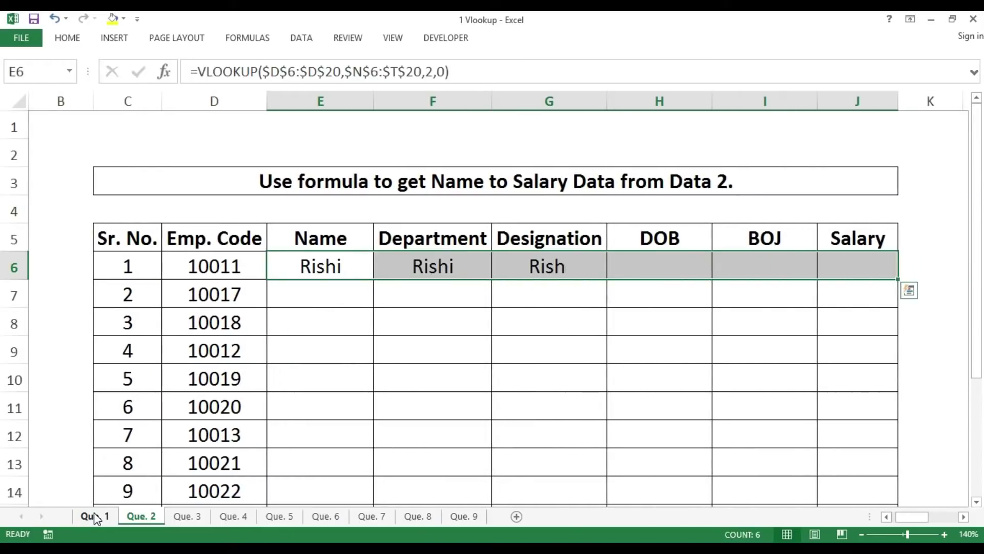
pyautogui.press('Right')
pyautogui.press('Right')
pyautogui.press('Right')
pyautogui.press('Right')
pyautogui.press('Right')
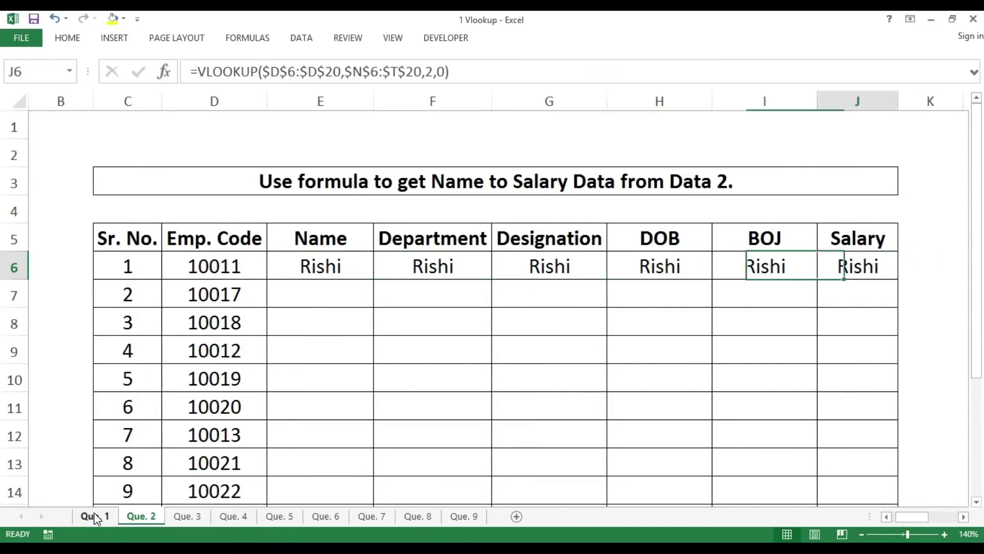
# Step: Clear the copied formulas from F6:J6
pyautogui.press('Left')
pyautogui.press('Left')
pyautogui.press('Left')
pyautogui.press('Left')
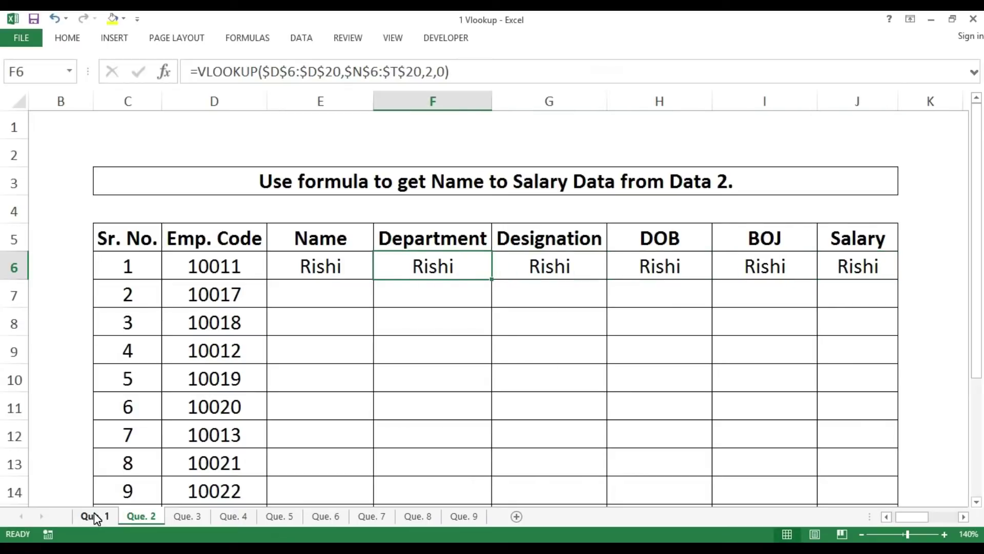
pyautogui.hotkey('shift', 'Right')
pyautogui.hotkey('shift', 'Right')
pyautogui.hotkey('shift', 'Right')
pyautogui.hotkey('shift', 'Right')
pyautogui.press('Delete')
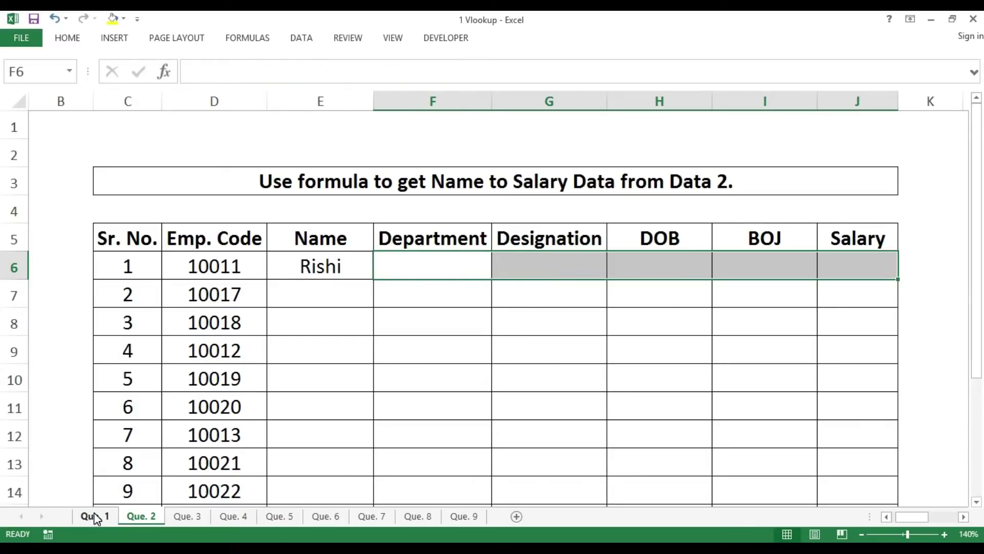
# Step: Fill the E6 VLOOKUP down the Name column through E10
pyautogui.press('Left')
pyautogui.hotkey('shift', 'Down')
pyautogui.hotkey('shift', 'Down')
pyautogui.hotkey('shift', 'Down')
pyautogui.hotkey('shift', 'Down')
pyautogui.hotkey('ctrl', 'd')
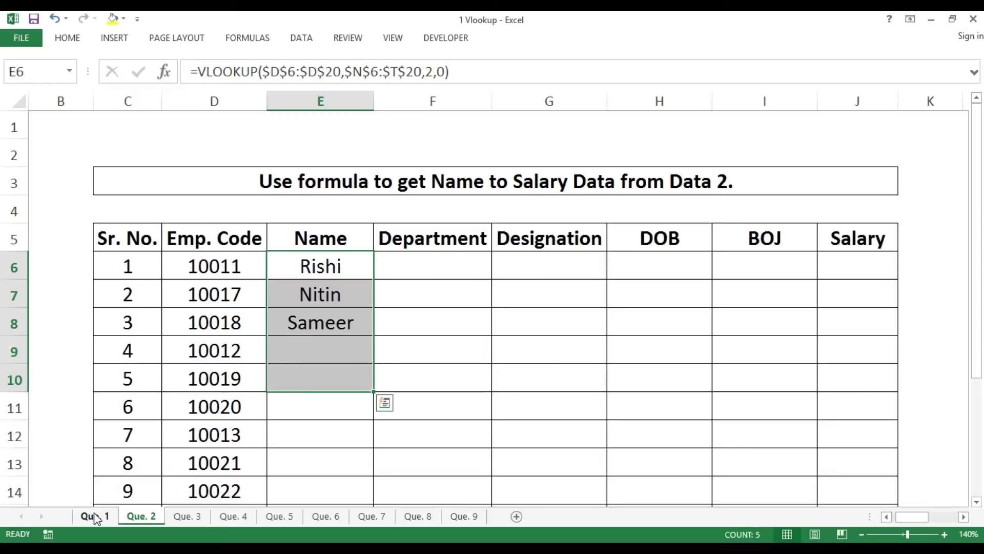
# Step: Clear the filled formulas from E7:E10, keeping only the one in E6
pyautogui.press('Down')
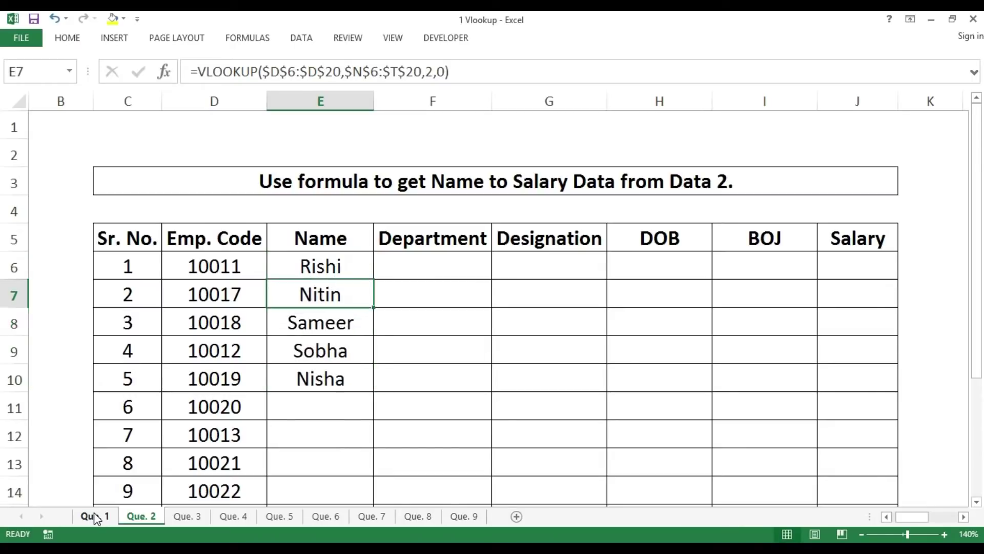
pyautogui.hotkey('shift', 'Down')
pyautogui.hotkey('shift', 'Down')
pyautogui.hotkey('shift', 'Down')
pyautogui.press('Delete')
pyautogui.press('Up')
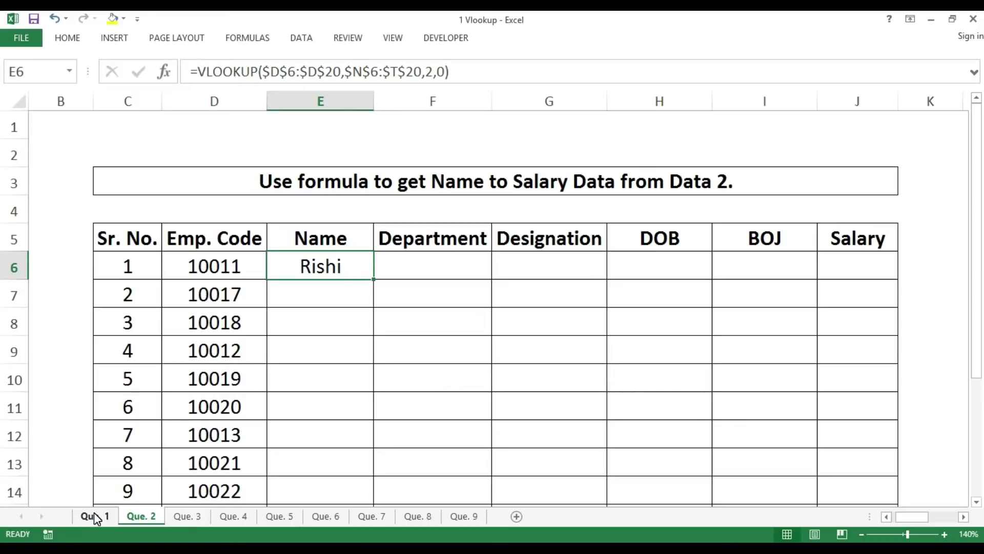
# Step: Copy the E6 VLOOKUP and paste it across row 6 from Name through Salary, E6:J6
pyautogui.press('Left')
pyautogui.press('Right')
pyautogui.hotkey('ctrl', 'c')
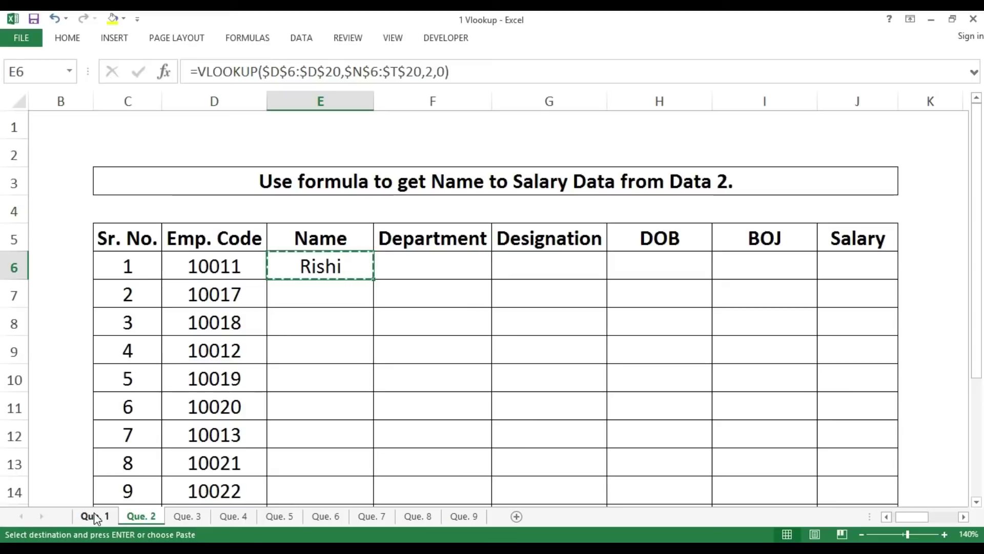
pyautogui.hotkey('shift', 'Right')
pyautogui.hotkey('shift', 'Right')
pyautogui.hotkey('shift', 'Right')
pyautogui.hotkey('shift', 'Right')
pyautogui.hotkey('shift', 'Right')
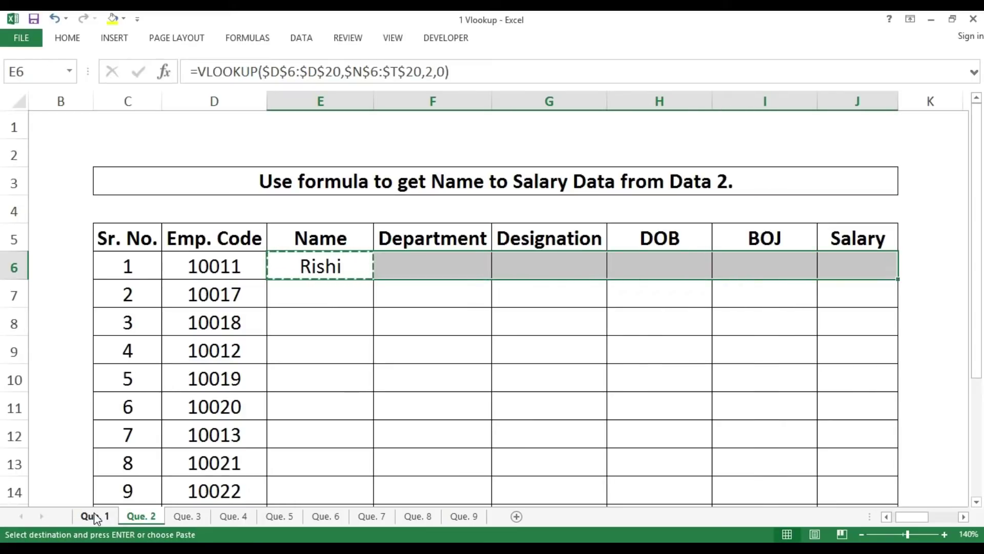
pyautogui.hotkey('ctrl', 'v')
# Step: Change the column index of the Department VLOOKUP in F6 to 3
pyautogui.press('Right')
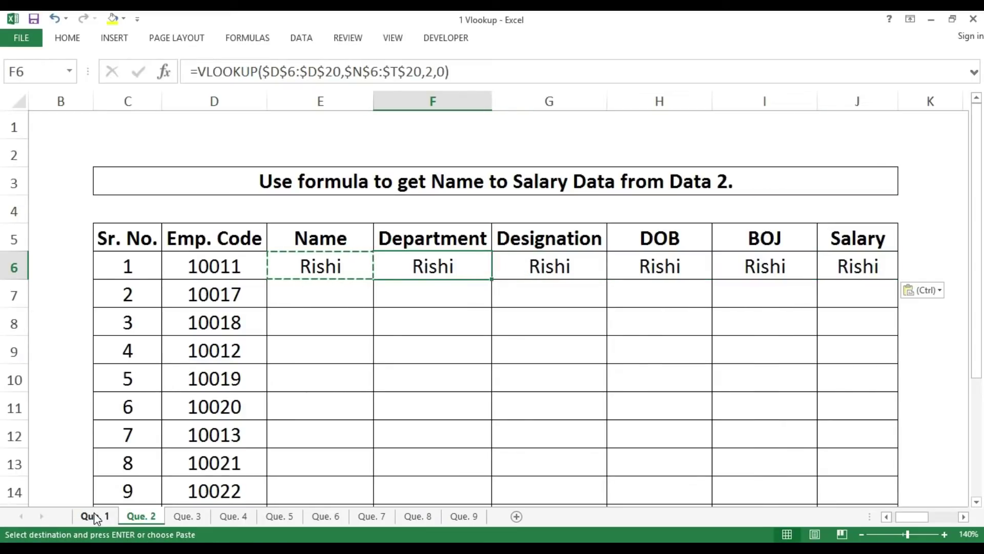
pyautogui.press('F2')
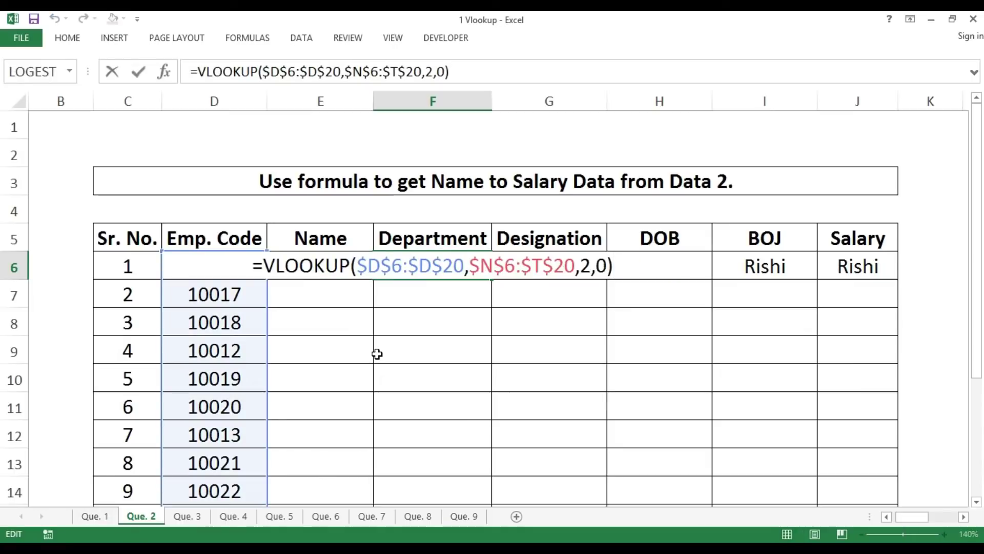
pyautogui.press('Left')
pyautogui.press('Left')
pyautogui.press('Left')
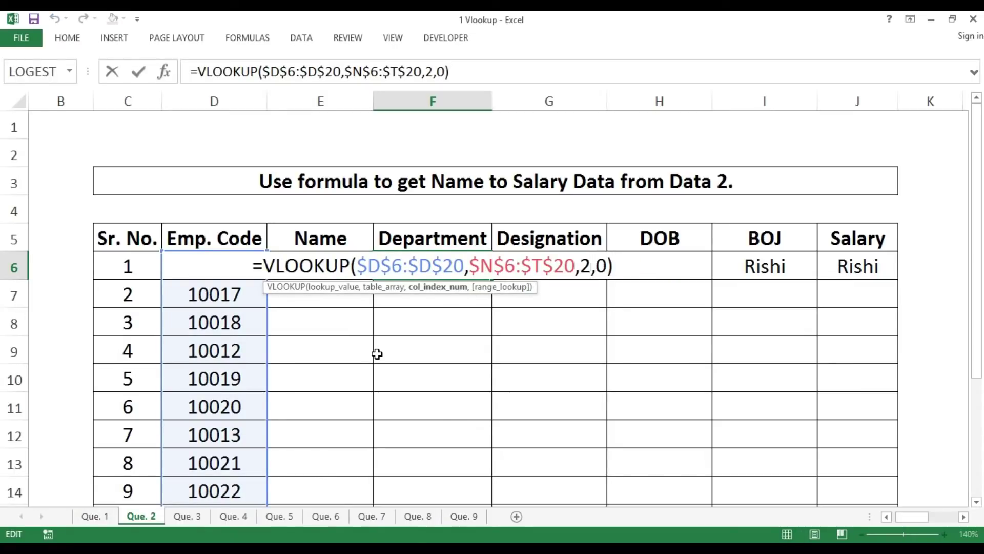
pyautogui.press('BackSpace')
pyautogui.write('3')
pyautogui.press('Return')
pyautogui.press('Up')
# Step: Change the column index of the Designation VLOOKUP in G6 to 4
pyautogui.press('Right')
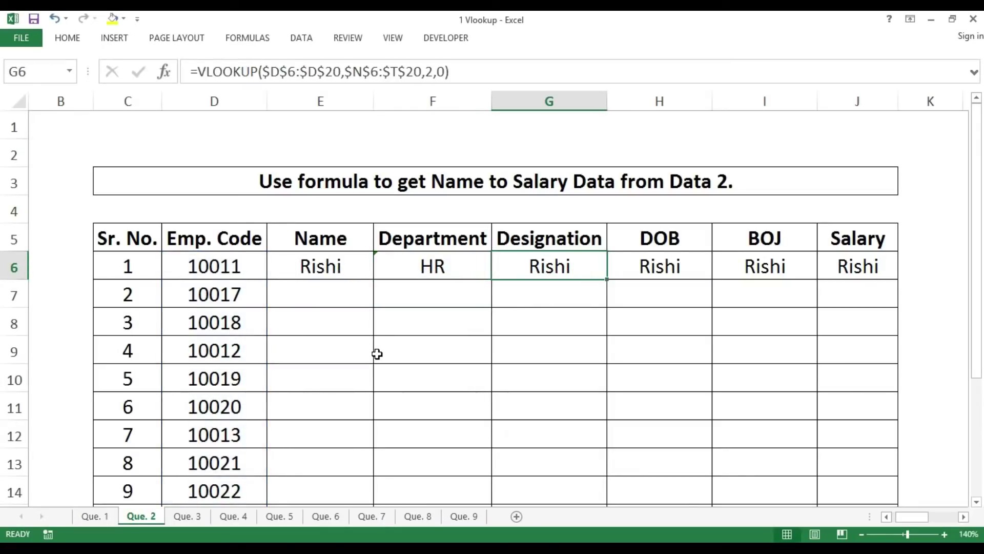
pyautogui.press('F2')
pyautogui.press('Left')
pyautogui.press('Left')
pyautogui.press('Left')
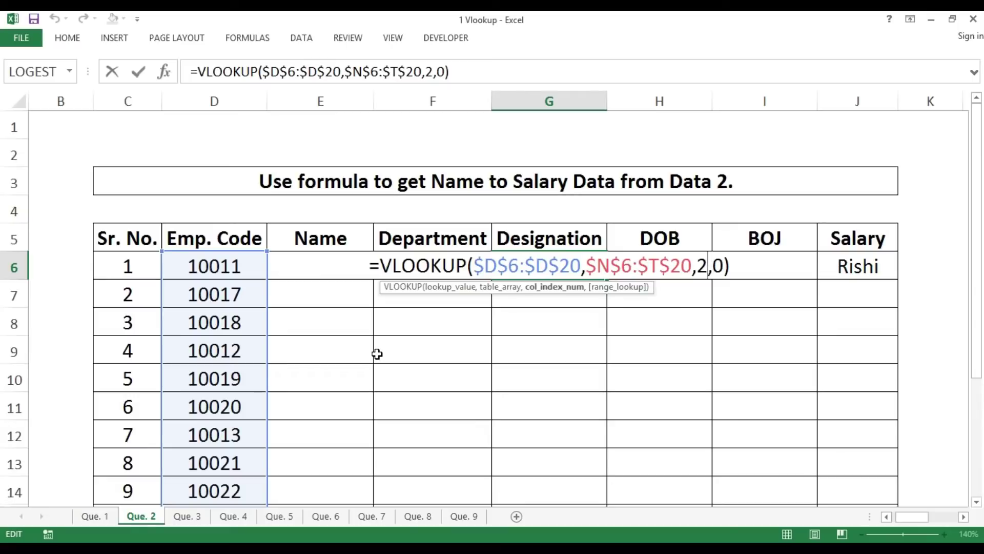
pyautogui.press('BackSpace')
pyautogui.write('4')
pyautogui.press('Return')
pyautogui.press('Up')
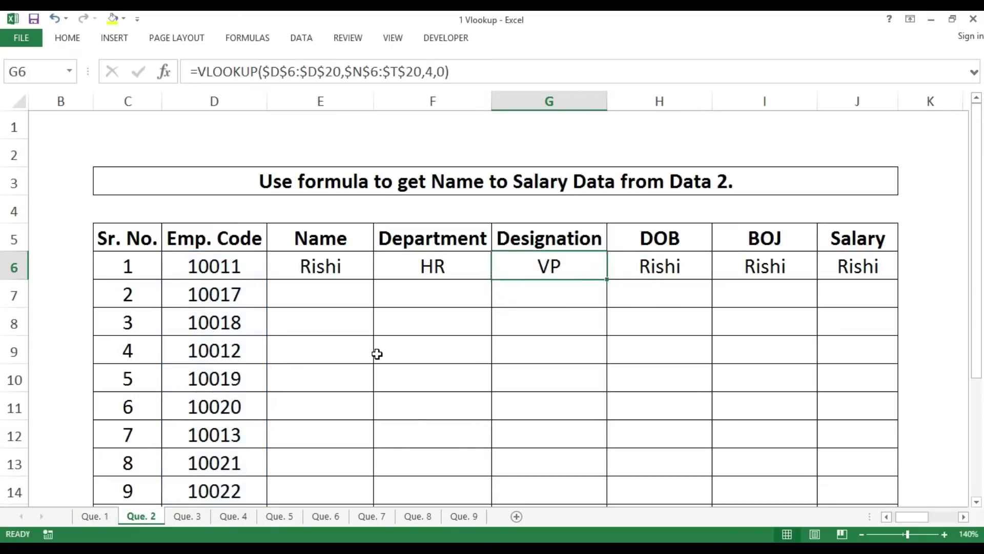
# Step: Change the column index of the DOB VLOOKUP in H6 to 5
pyautogui.press('Right')
pyautogui.press('F2')
pyautogui.press('Left')
pyautogui.press('Left')
pyautogui.press('Left')
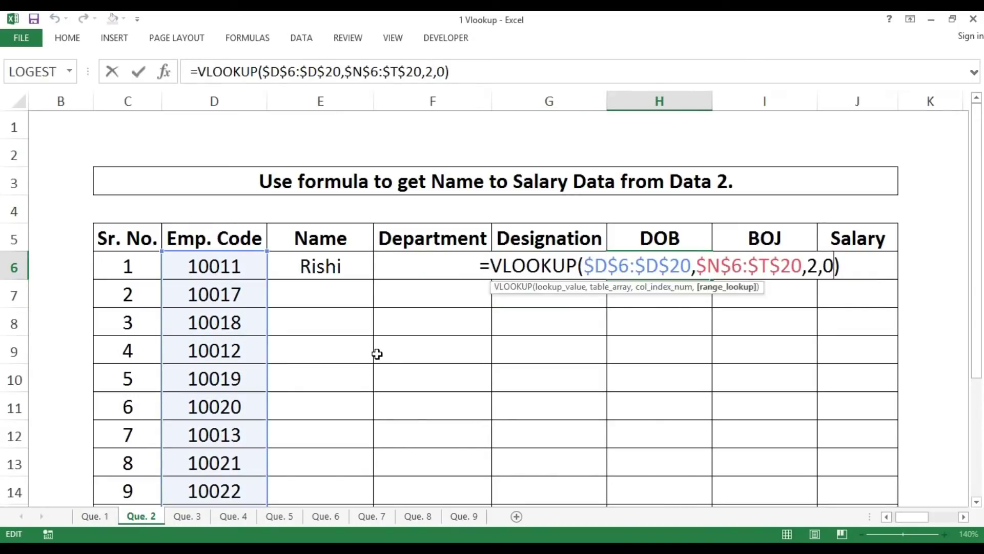
pyautogui.press('BackSpace')
pyautogui.write('5')
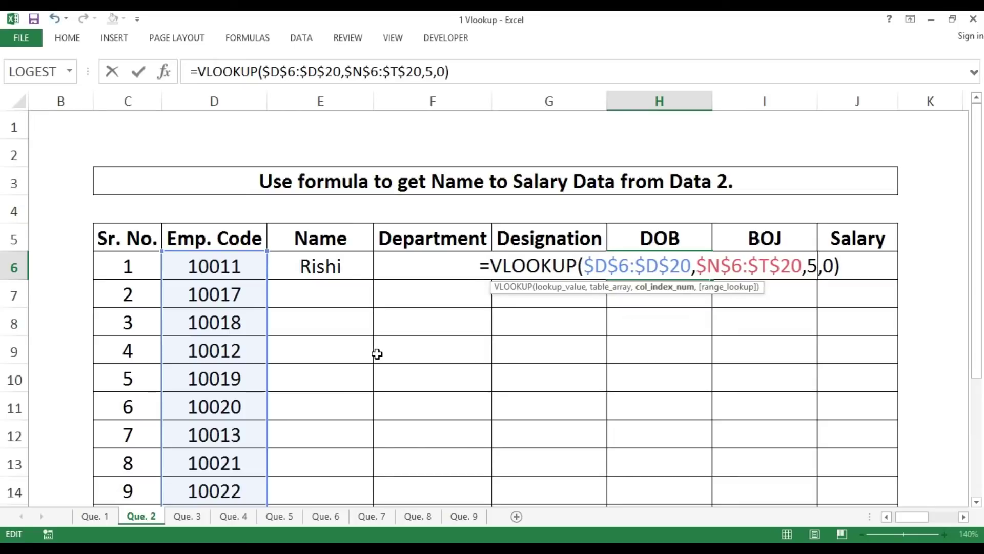
pyautogui.press('Return')
pyautogui.press('Up')
# Step: Change the column index of the BOJ VLOOKUP in I6 to 6
pyautogui.press('Right')
pyautogui.press('F2')
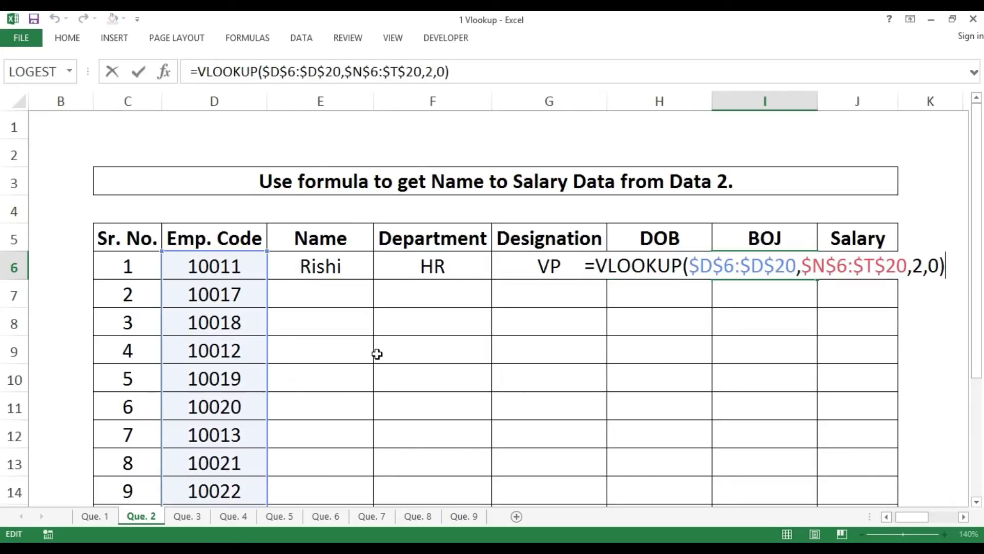
pyautogui.press('Left')
pyautogui.press('Left')
pyautogui.press('Left')
pyautogui.press('BackSpace')
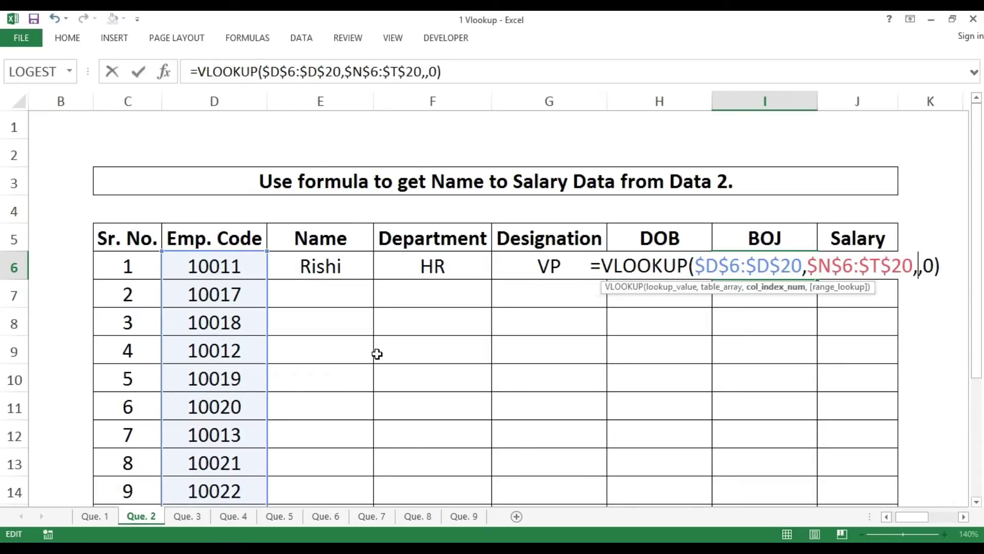
pyautogui.write('6')
pyautogui.press('Return')
pyautogui.press('Up')
# Step: Change the Salary VLOOKUP's column index in J6 to 7 and format the cell as a number with thousands separator and two decimals
pyautogui.press('Right')
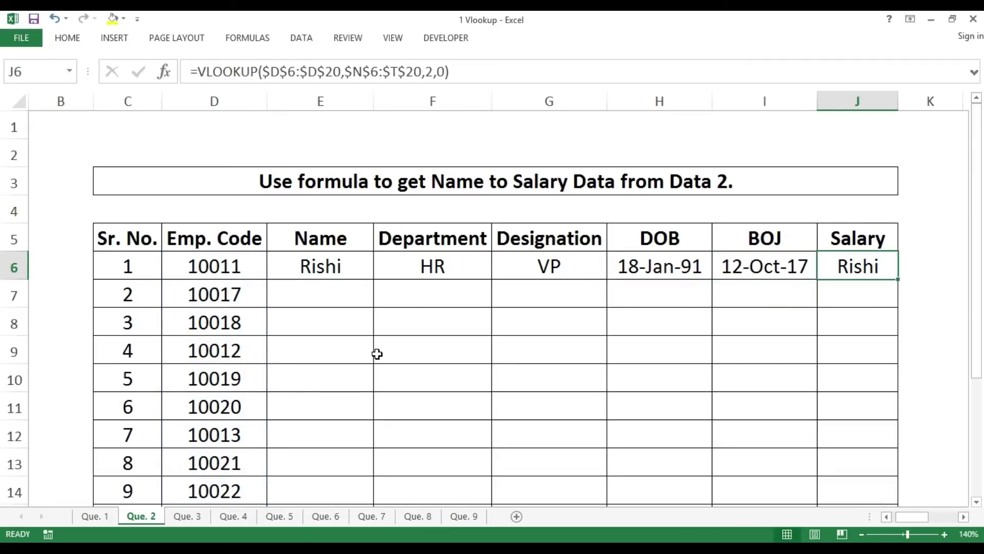
pyautogui.press('F2')
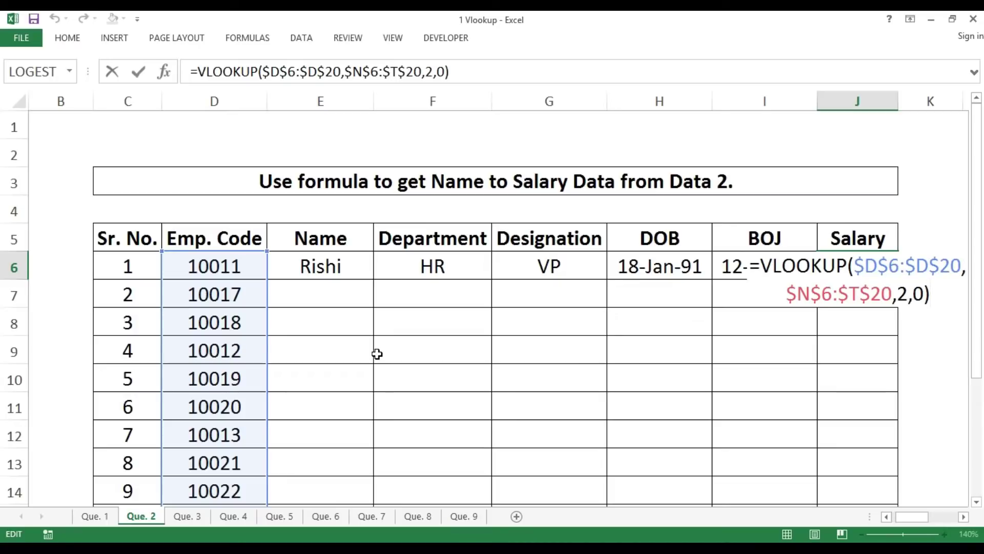
pyautogui.press('Left')
pyautogui.press('Left')
pyautogui.press('Left')
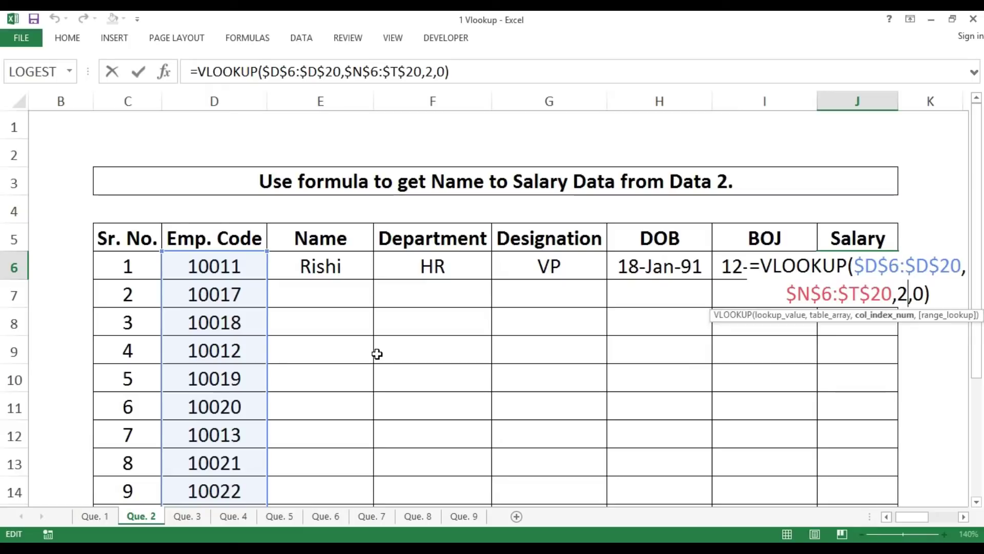
pyautogui.press('BackSpace')
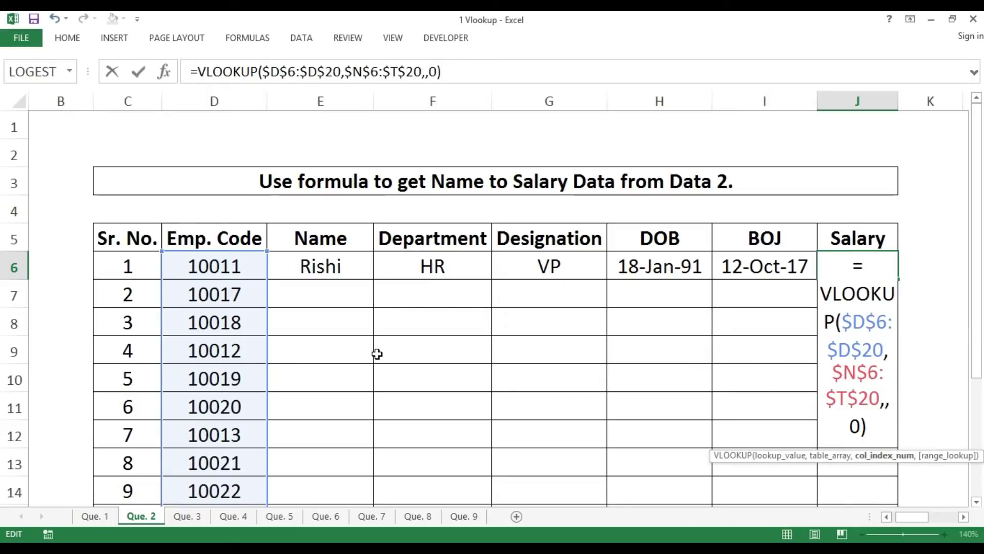
pyautogui.write('7')
pyautogui.press('Return')
pyautogui.press('Up')
pyautogui.hscroll(3, 377, 354)
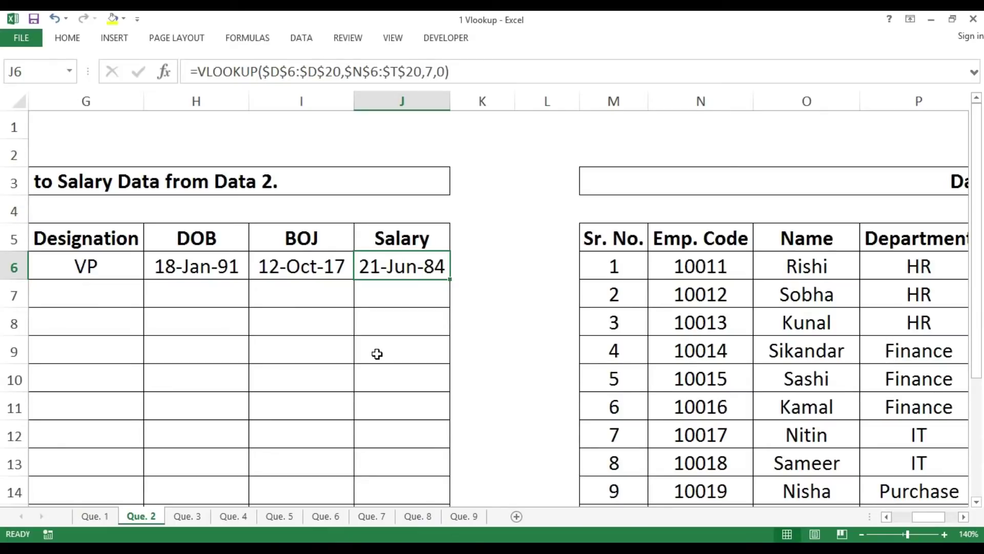
pyautogui.hotkey('ctrl', 'shift', '1')
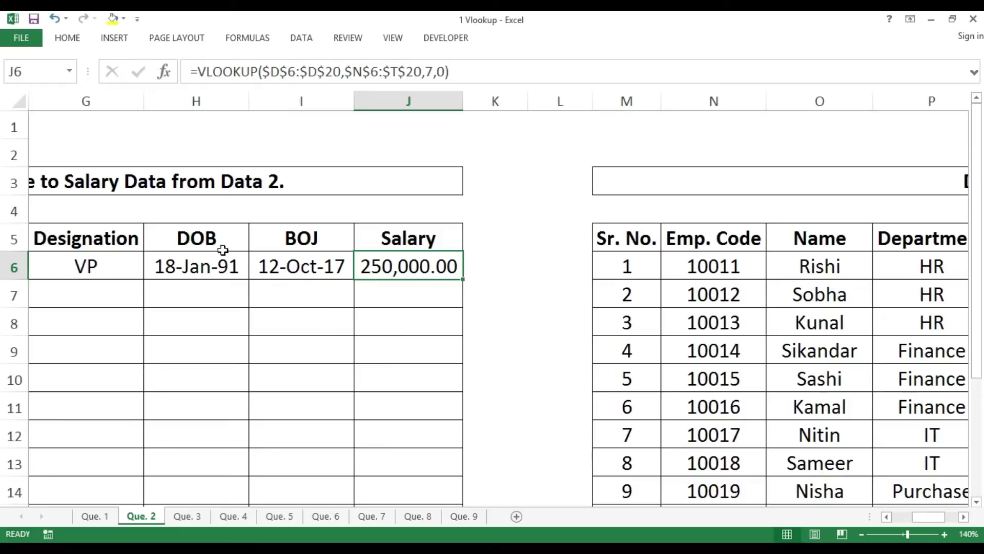
# Step: Remove the decimal places from the Salary value in J6
pyautogui.click(72, 38)
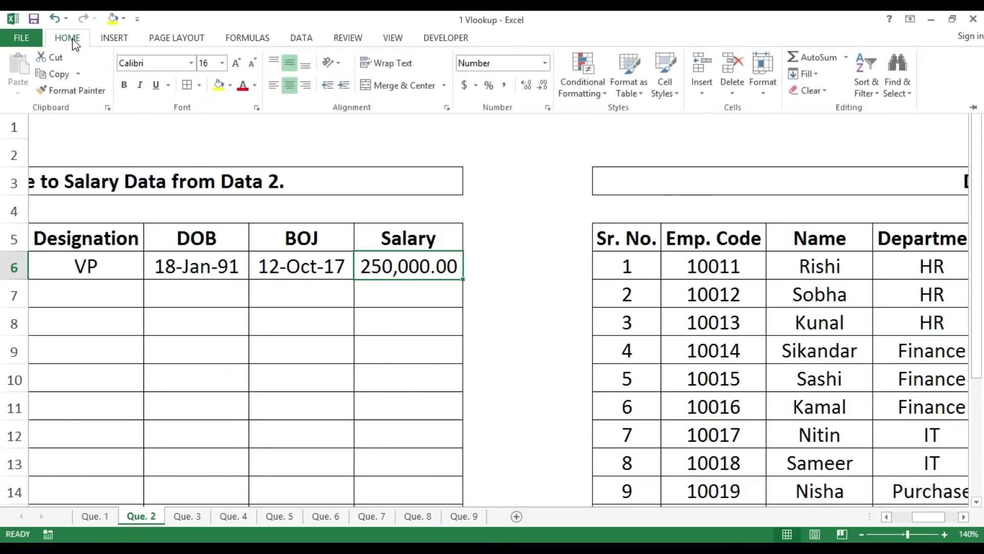
pyautogui.click(543, 86)
pyautogui.click(543, 87)
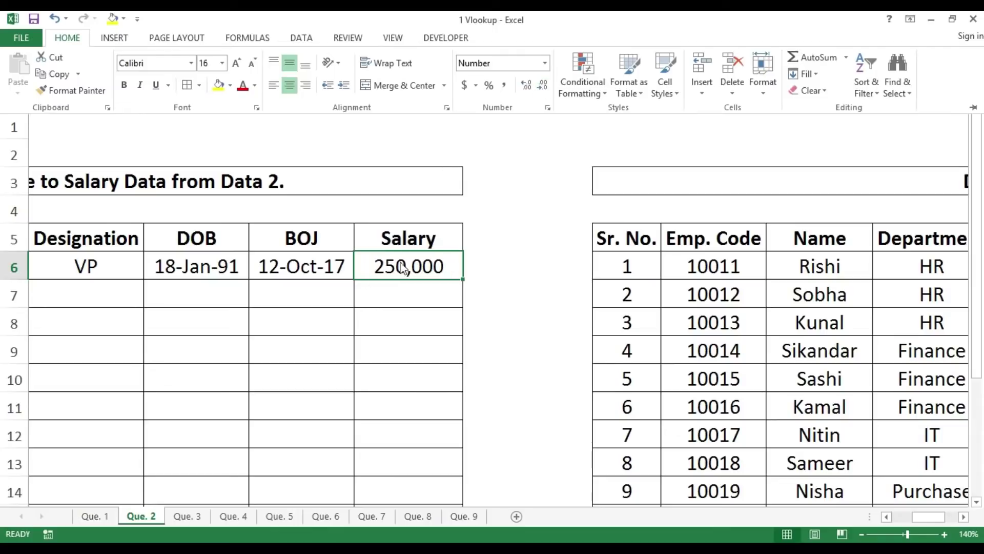
pyautogui.click(403, 260)
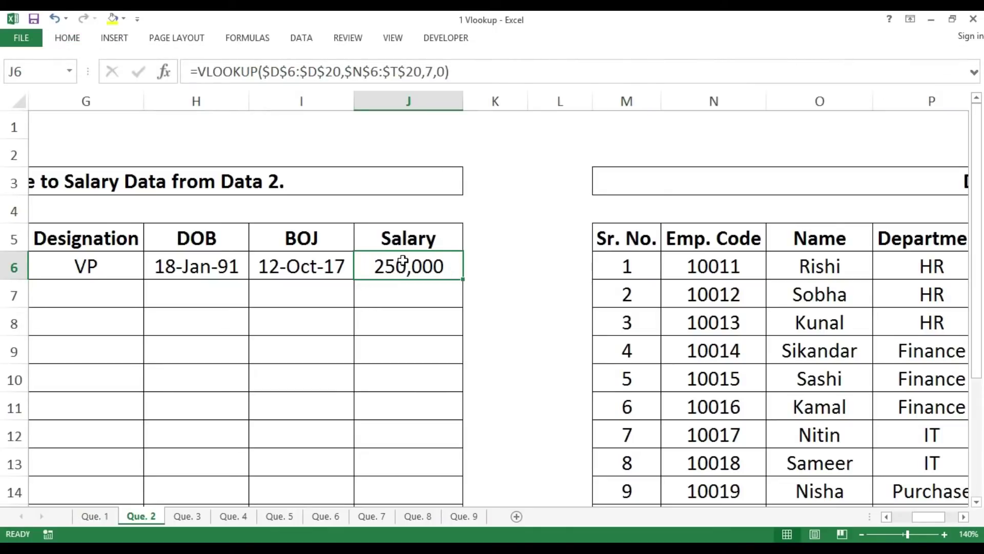
# Step: Review the row 6 entries from Emp. Code in D6 to Salary in J6
pyautogui.press('Left')
pyautogui.press('Left')
pyautogui.press('Left')
pyautogui.press('Left')
pyautogui.press('Left')
pyautogui.press('Left')
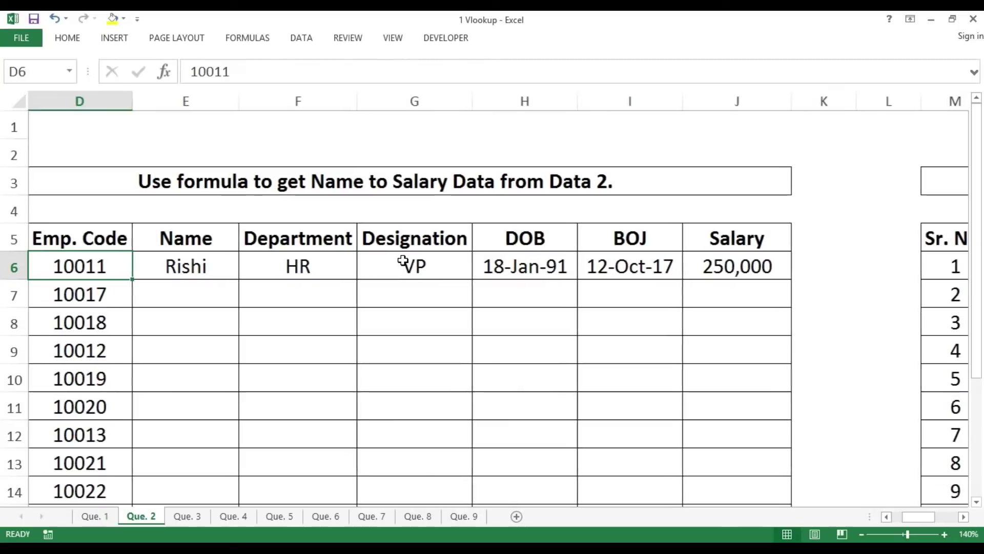
pyautogui.press('Right')
pyautogui.press('Right')
pyautogui.press('Left')
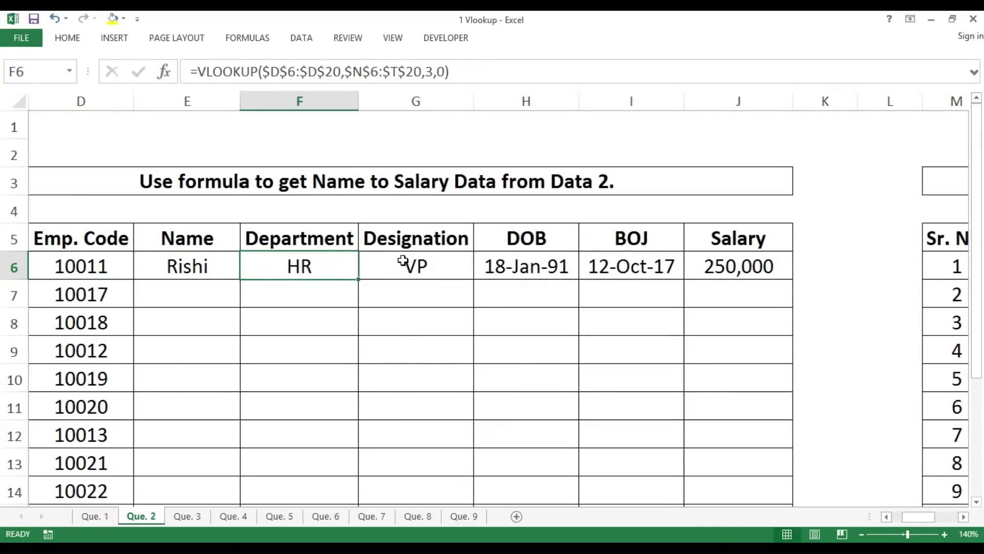
pyautogui.press('Right')
pyautogui.press('Right')
pyautogui.press('Right')
pyautogui.press('Right')
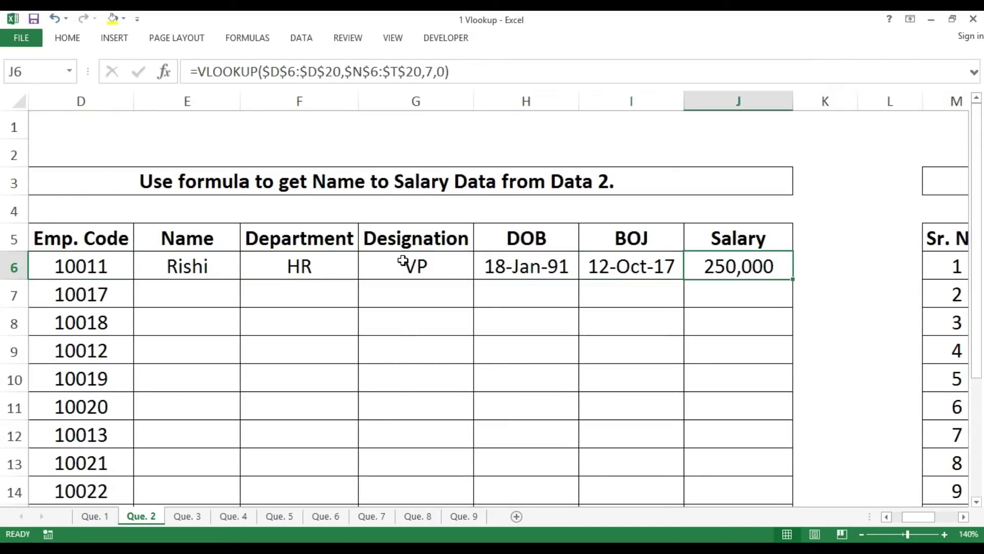
# Step: Fill the row 6 formulas in E6:J6 down through row 20 for all employee codes
pyautogui.hotkey('ctrl', 'Left')
pyautogui.press('Right')
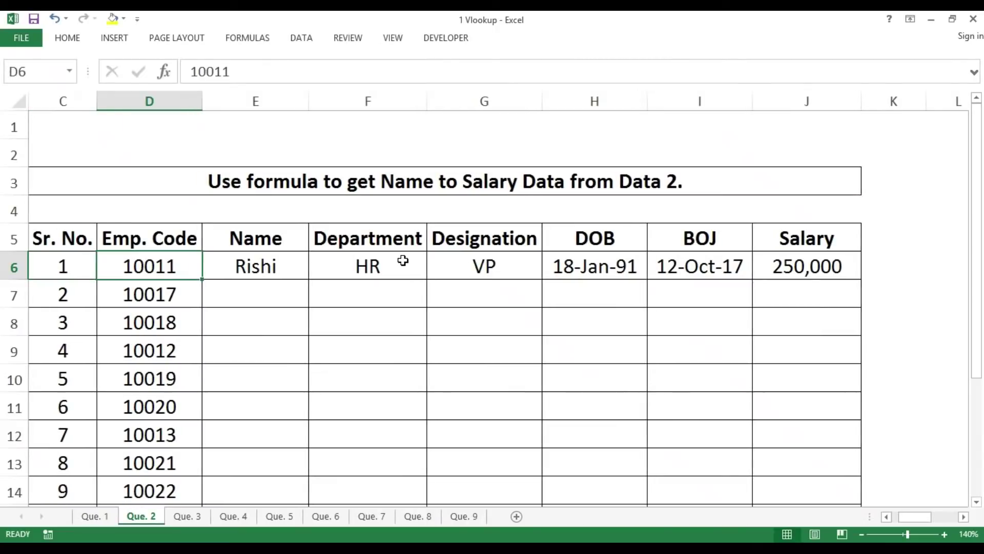
pyautogui.hotkey('ctrl', 'shift', 'Down')
pyautogui.press('Up')
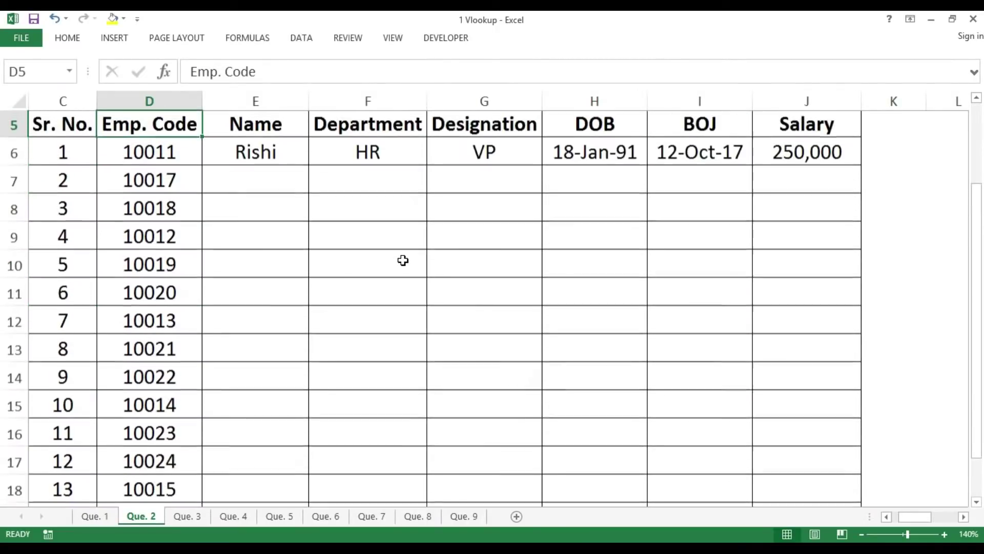
pyautogui.press('Down')
pyautogui.hotkey('ctrl', 'Down')
pyautogui.press('Right')
pyautogui.hotkey('shift', 'Right')
pyautogui.hotkey('shift', 'Right')
pyautogui.hotkey('shift', 'Right')
pyautogui.hotkey('shift', 'Right')
pyautogui.hotkey('shift', 'Right')
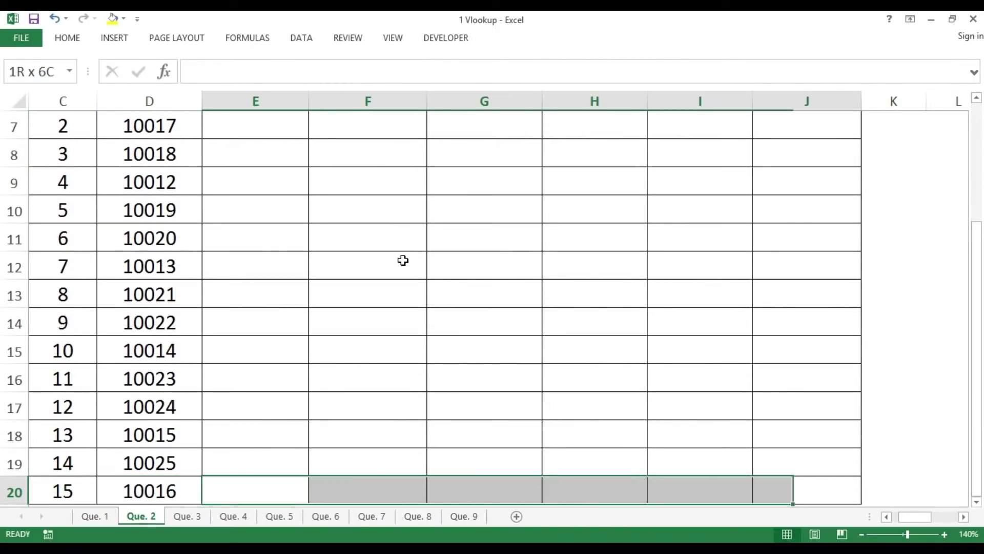
pyautogui.hotkey('ctrl', 'shift', 'Up')
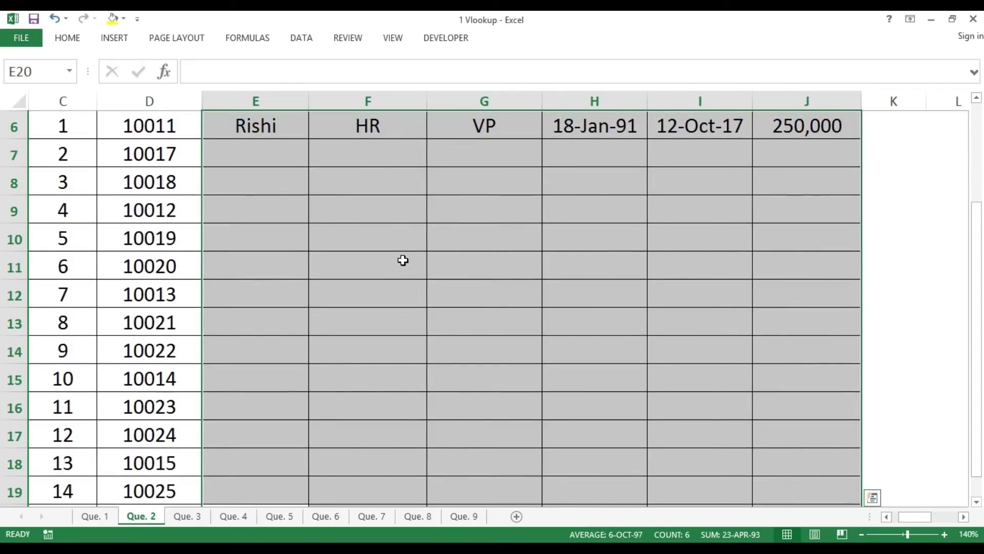
pyautogui.hotkey('ctrl', 'd')
pyautogui.hotkey('ctrl', 'Up')
# Step: Examine the VLOOKUP formulas across row 6, checking the column index used for each field up to Salary
pyautogui.press('Down')
pyautogui.press('Right')
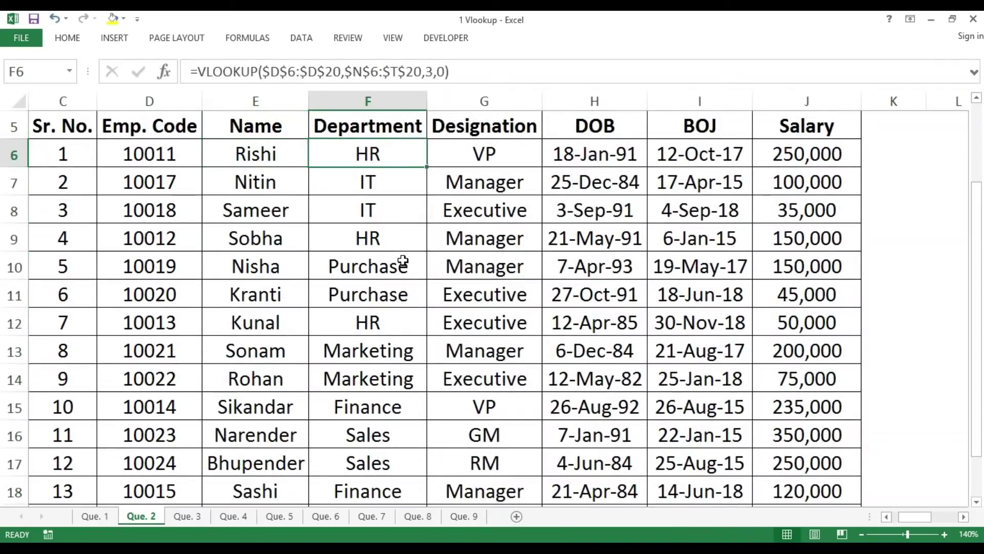
pyautogui.press('Right')
pyautogui.press('Right')
pyautogui.press('Right')
pyautogui.press('Right')
pyautogui.press('Left')
pyautogui.press('Left')
pyautogui.press('Left')
pyautogui.press('Left')
pyautogui.press('Left')
pyautogui.press('Left')
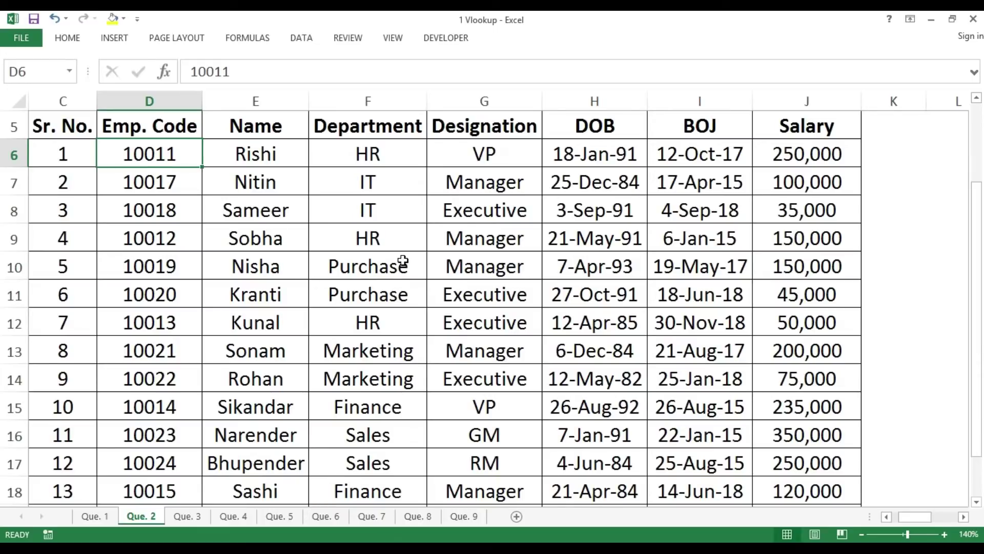
pyautogui.press('Right')
pyautogui.press('Right')
pyautogui.press('Right')
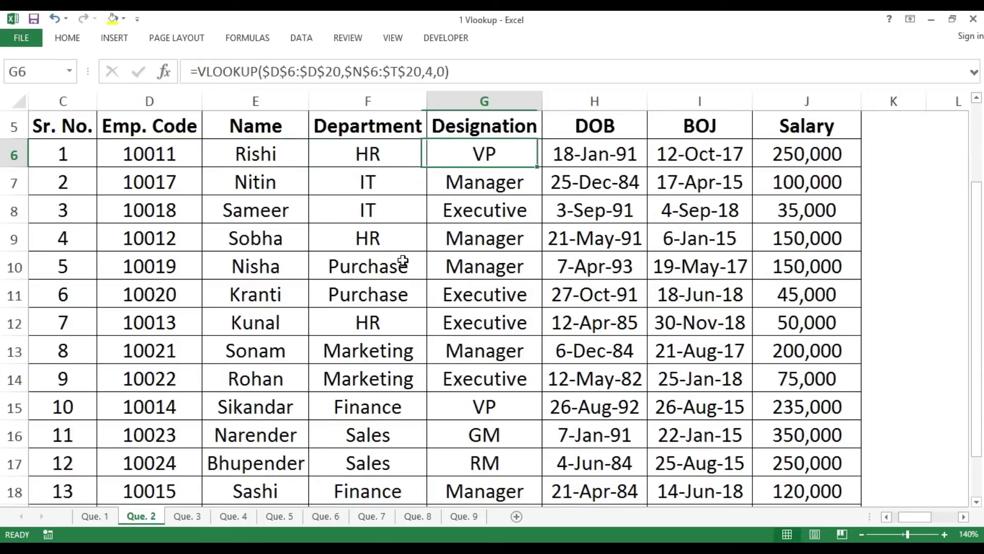
pyautogui.press('Right')
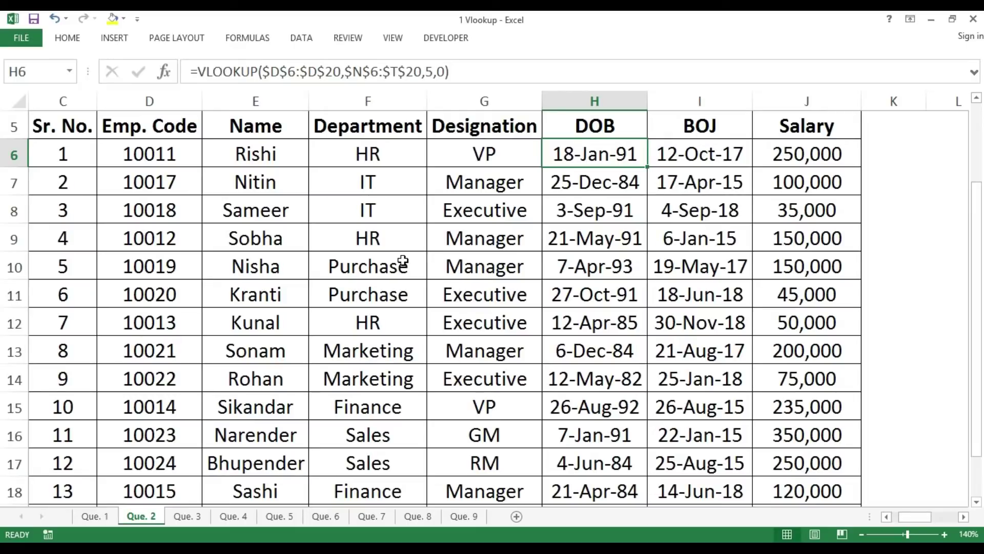
pyautogui.press('Right')
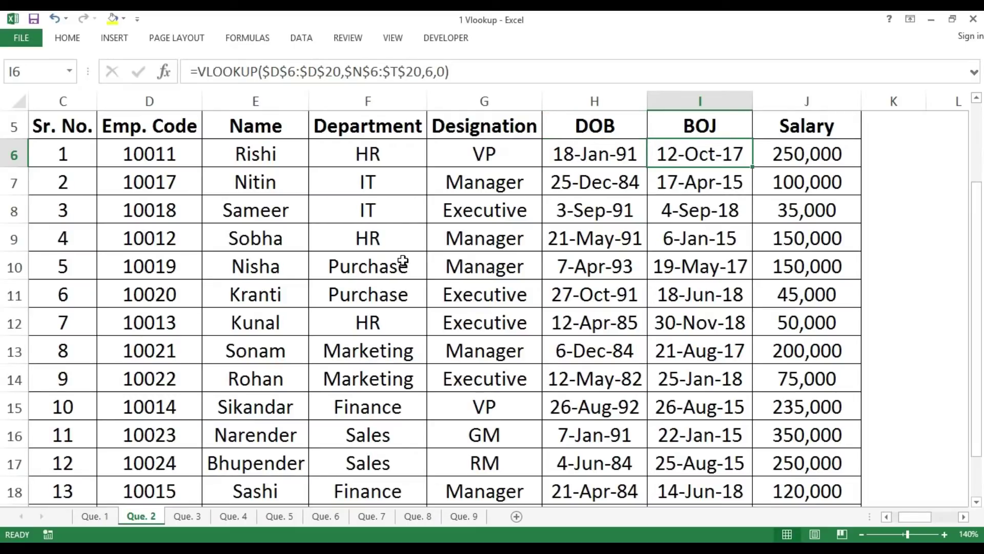
pyautogui.press('Right')
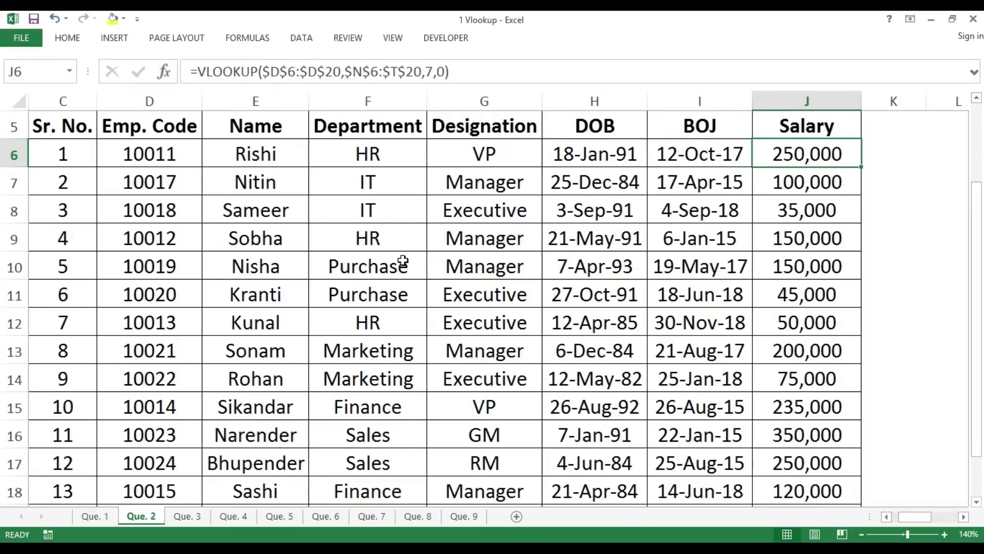
# Step: Examine the first record of the Data 2 table, from Emp. Code across to Salary
pyautogui.press('Right')
pyautogui.press('Right')
pyautogui.press('Right')
pyautogui.press('Right')
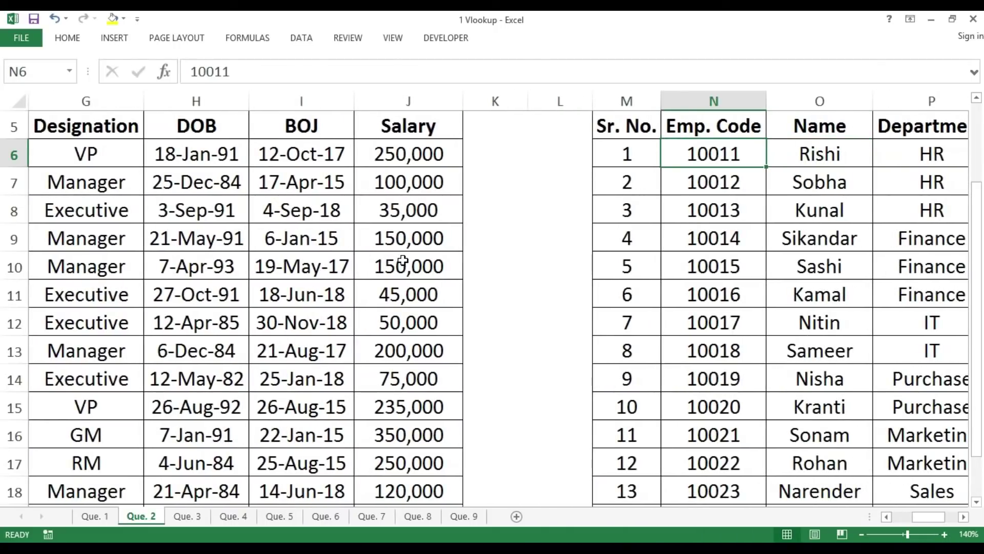
pyautogui.press('Right')
pyautogui.press('Right')
pyautogui.press('Right')
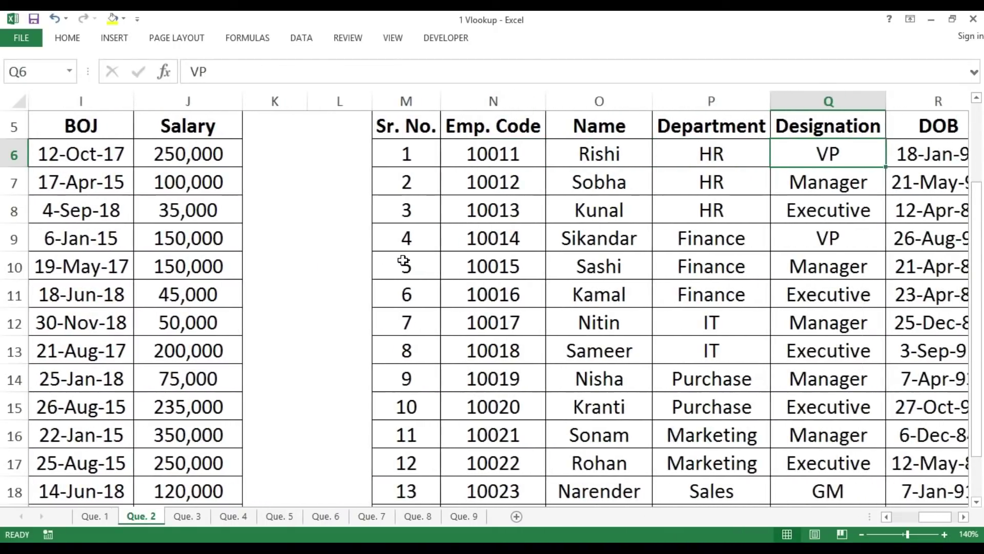
pyautogui.press('Right')
pyautogui.press('Right')
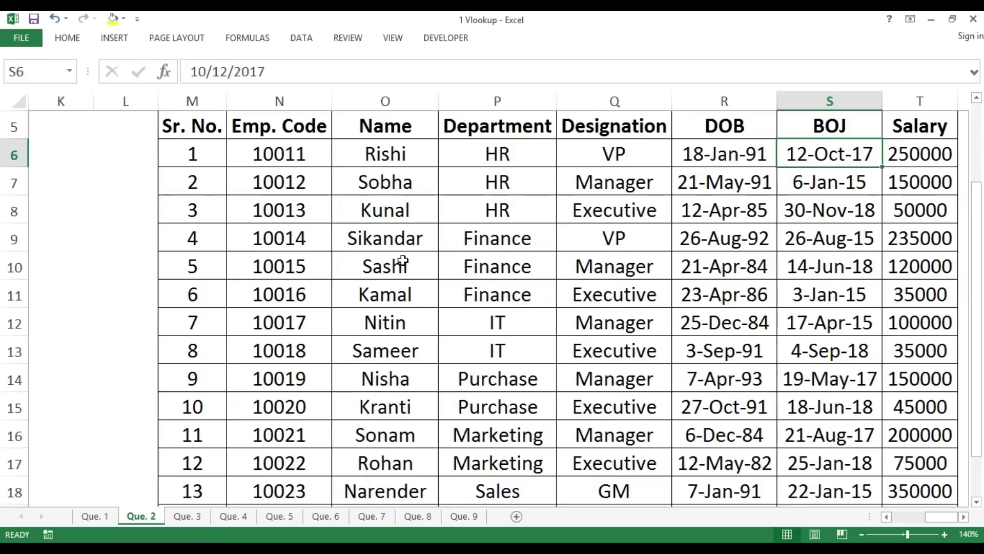
pyautogui.press('Right')
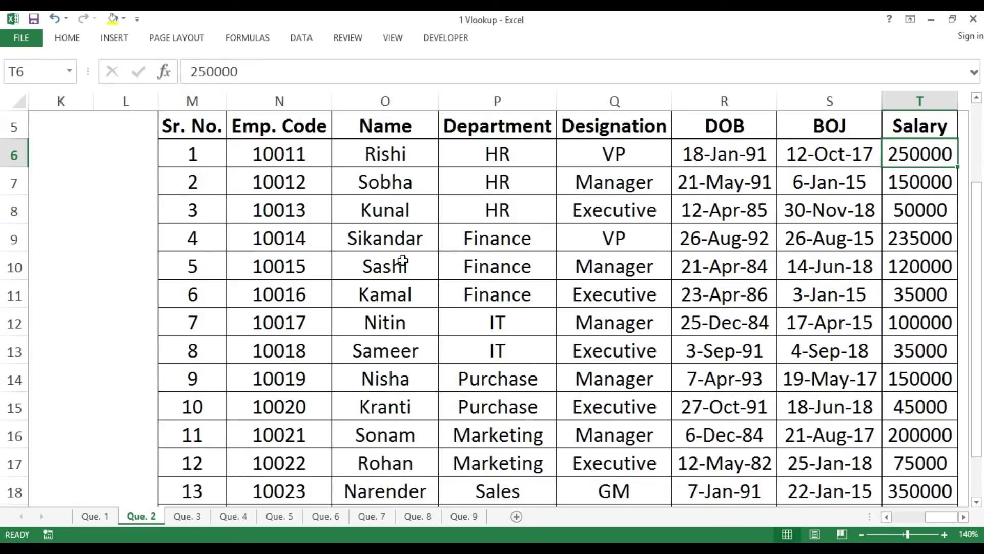
# Step: Recheck the lookup formulas in E6 and J6 against the employee code in D6
pyautogui.hotkey('ctrl', 'Left')
pyautogui.hotkey('ctrl', 'Left')
pyautogui.hotkey('ctrl', 'Left')
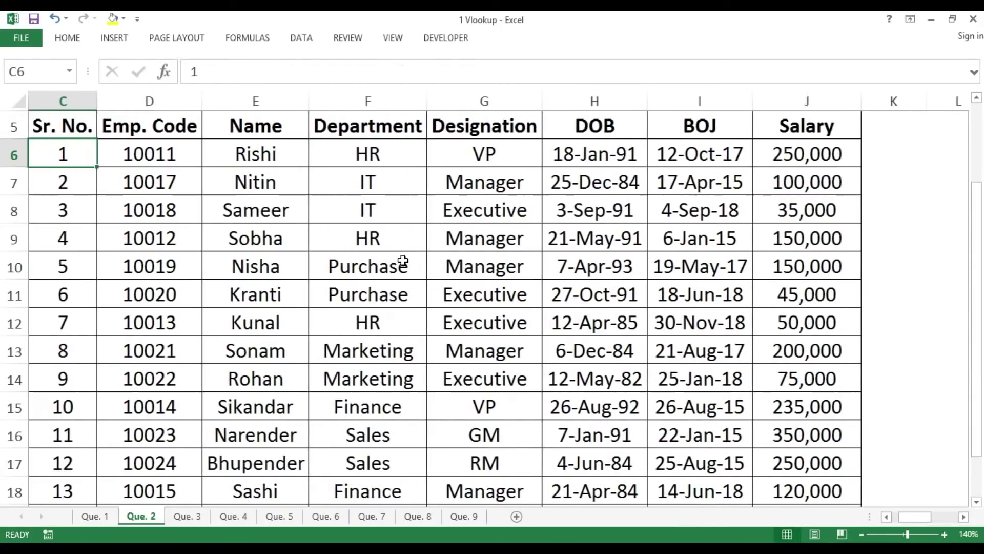
pyautogui.hotkey('ctrl', 'Right')
pyautogui.press('Left')
pyautogui.press('Left')
pyautogui.press('Left')
pyautogui.press('Left')
pyautogui.press('Left')
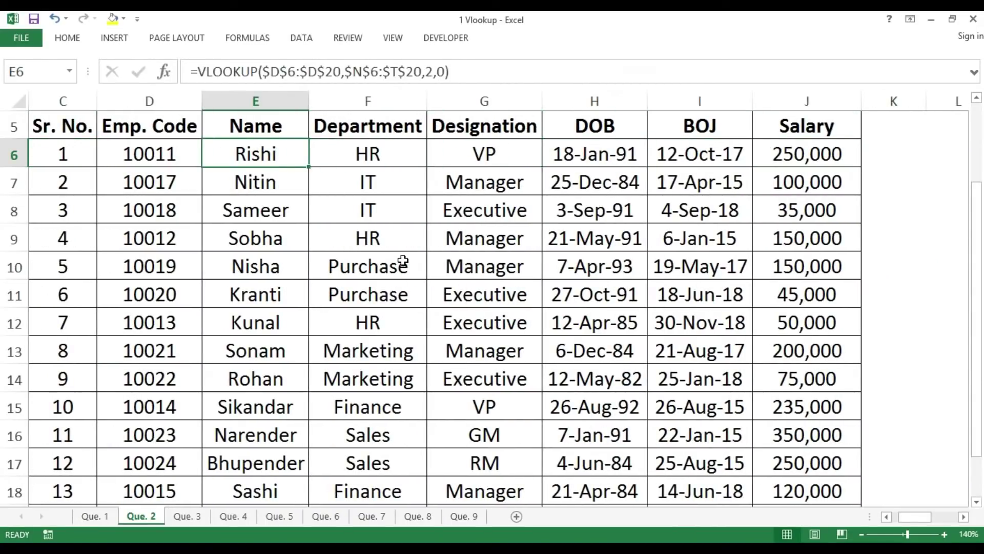
pyautogui.press('Right')
pyautogui.press('Right')
pyautogui.press('Right')
pyautogui.press('Right')
pyautogui.press('Right')
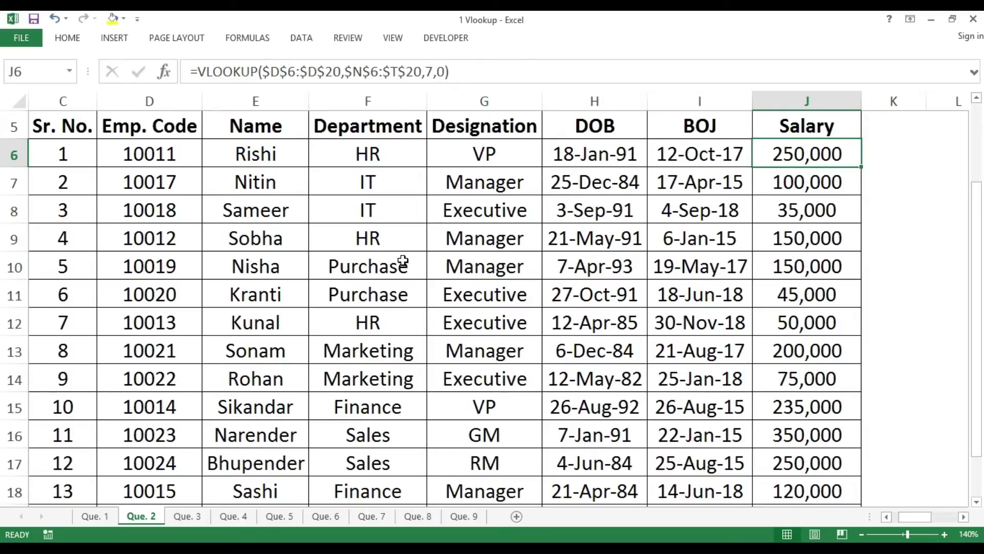
pyautogui.press('Left')
pyautogui.press('Left')
pyautogui.press('Left')
pyautogui.press('Left')
pyautogui.press('Left')
pyautogui.press('Left')
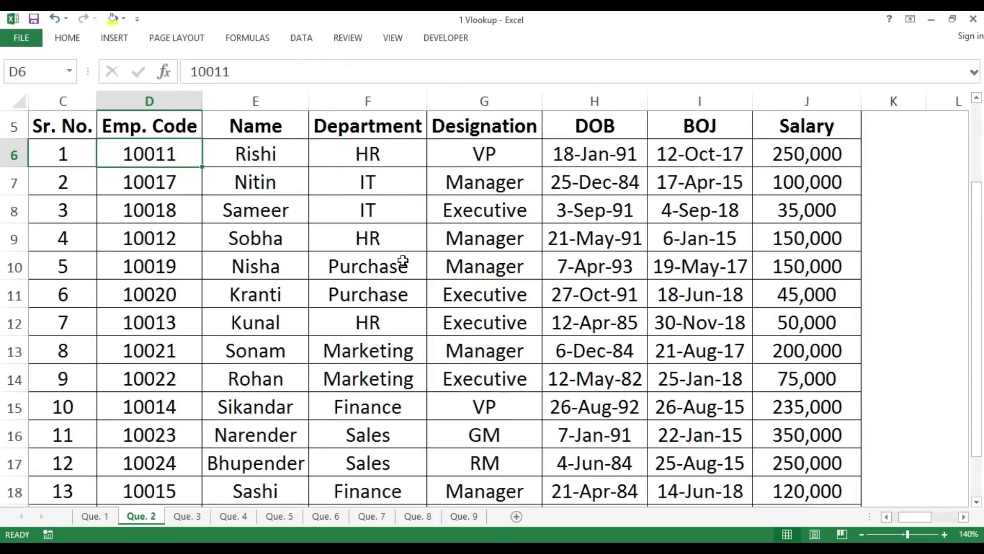
pyautogui.press('Right')
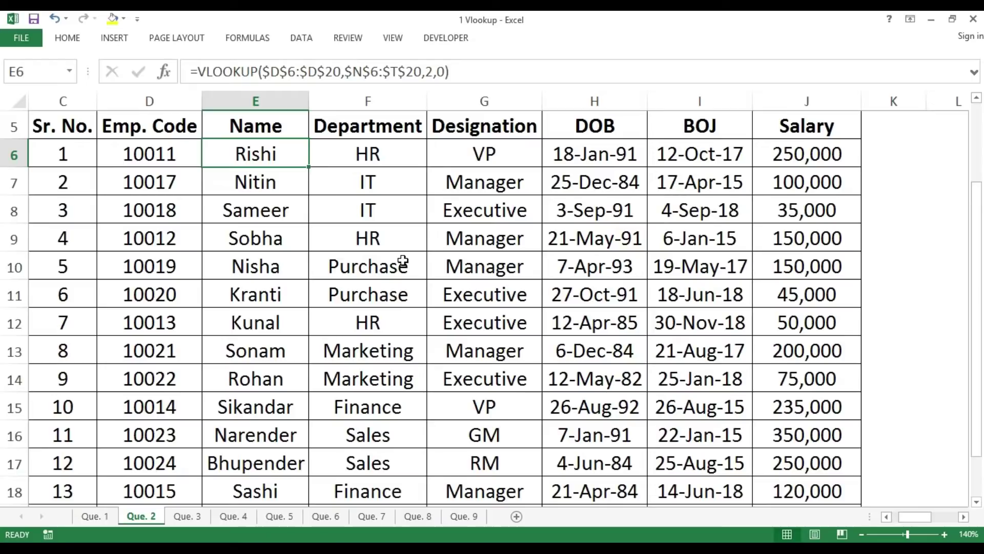
pyautogui.press('Left')
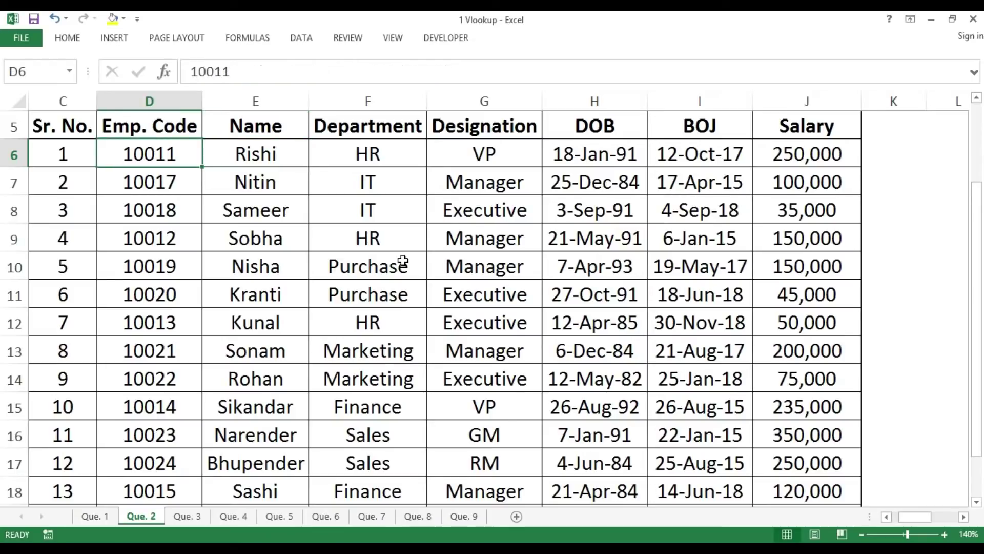
# Step: Switch to sheet Que. 3 and select the task instruction in C3
pyautogui.hotkey('ctrl', 'shift', 'Down')
pyautogui.hotkey('ctrl', 'Up')
pyautogui.hotkey('ctrl', 'Home')
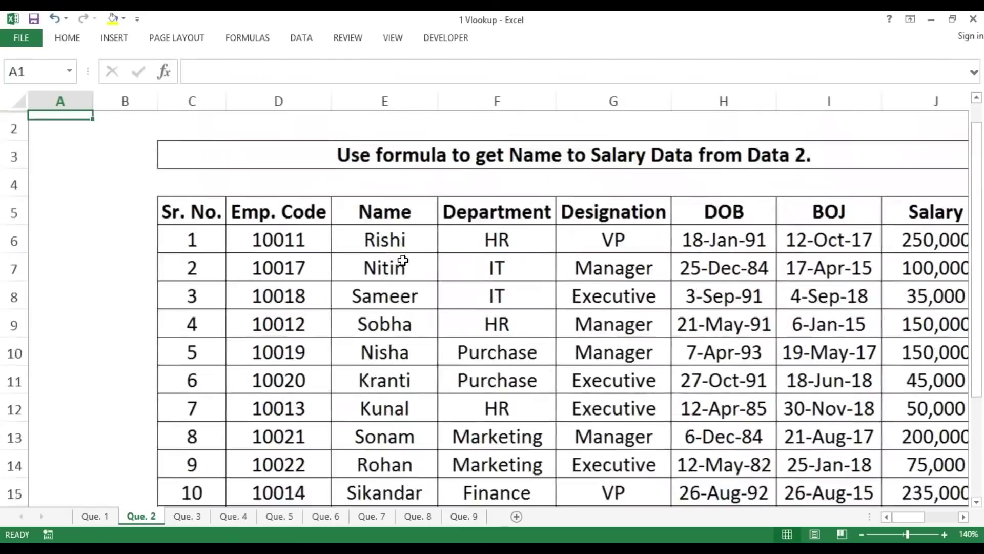
pyautogui.hotkey('ctrl', 'pagedown')
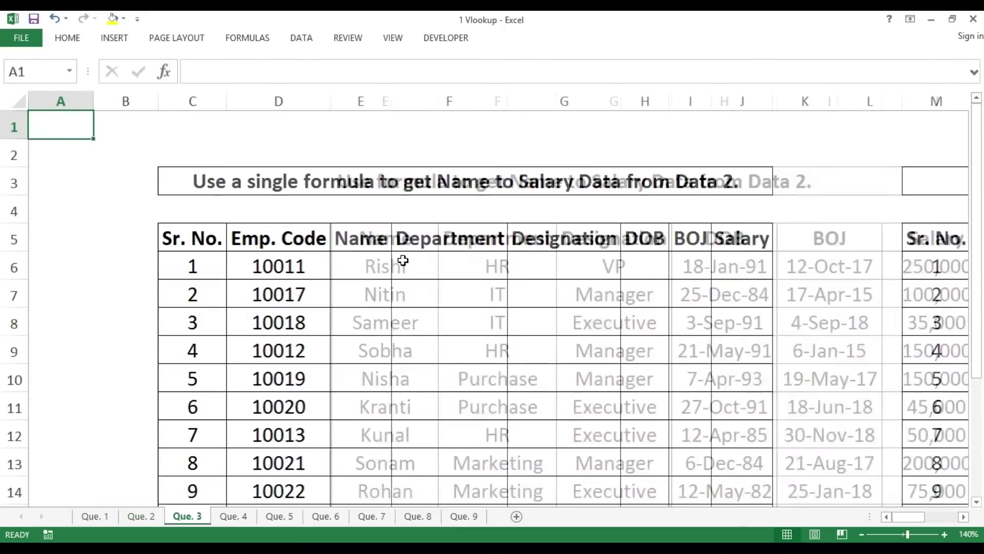
pyautogui.press('Down')
pyautogui.press('Down')
pyautogui.press('Right')
pyautogui.press('Right')
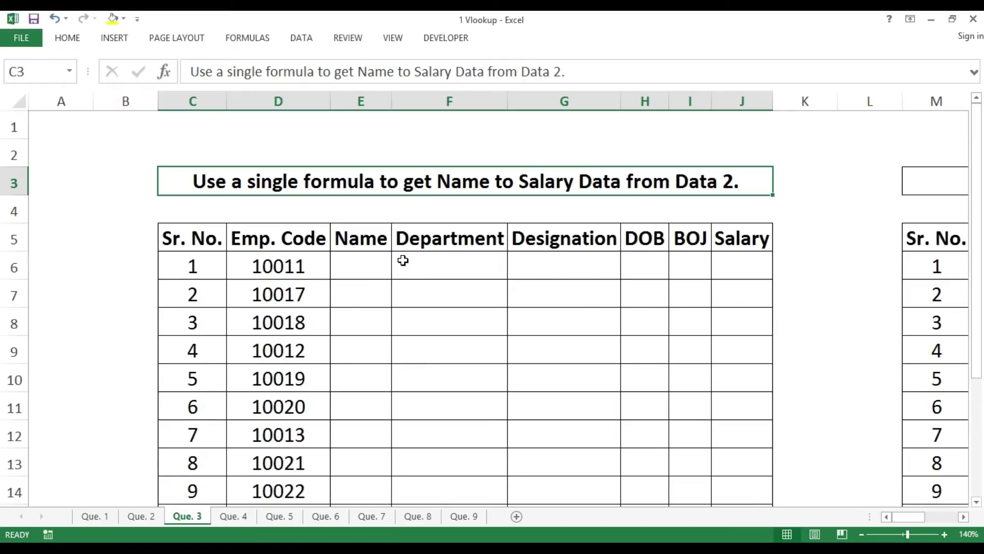
# Step: Examine the column headings of the Que. 3 answer table and the records of its Data 2 table
pyautogui.press('Down')
pyautogui.press('Down')
pyautogui.press('Right')
pyautogui.press('Right')
pyautogui.press('Right')
pyautogui.press('Right')
pyautogui.press('Right')
pyautogui.press('Right')
pyautogui.press('Right')
pyautogui.press('Right')
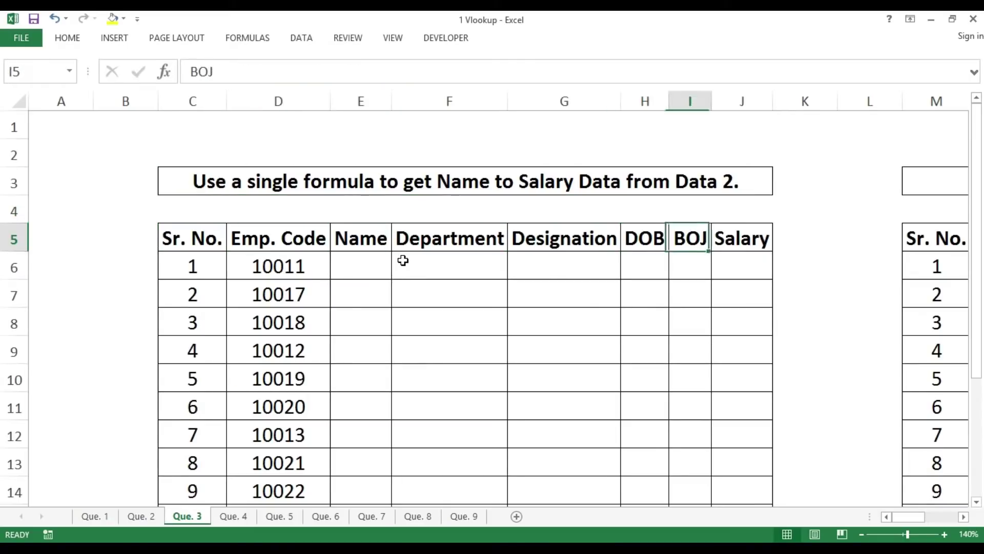
pyautogui.press('Right')
pyautogui.press('Right')
pyautogui.press('Right')
pyautogui.press('Right')
pyautogui.press('Right')
pyautogui.press('Right')
pyautogui.press('Right')
pyautogui.press('Right')
pyautogui.press('Right')
pyautogui.press('Left')
pyautogui.press('Left')
pyautogui.press('Left')
pyautogui.press('Left')
pyautogui.press('Left')
pyautogui.press('Left')
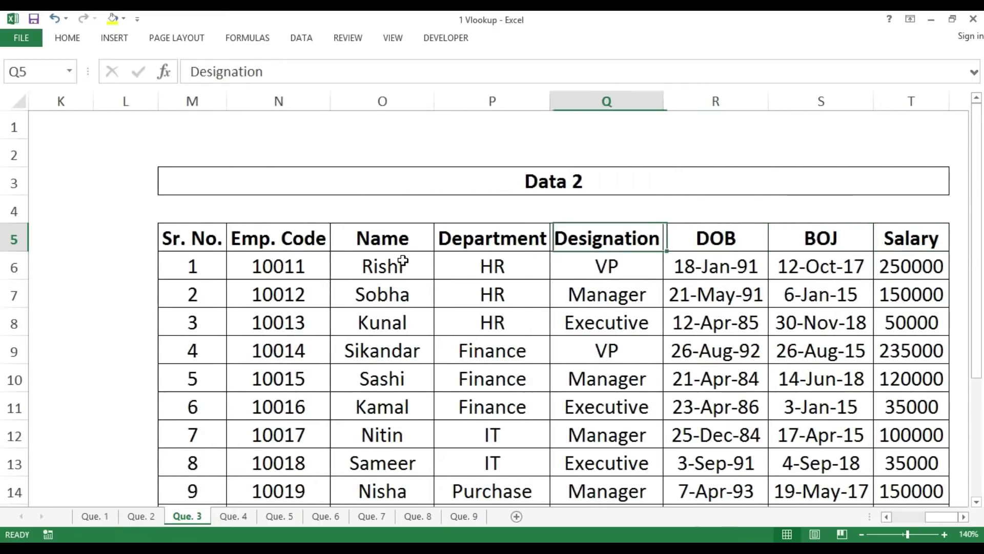
pyautogui.press('Left')
pyautogui.hotkey('ctrl', 'shift', 'Right')
pyautogui.hotkey('ctrl', 'shift', 'Down')
pyautogui.press('Up')
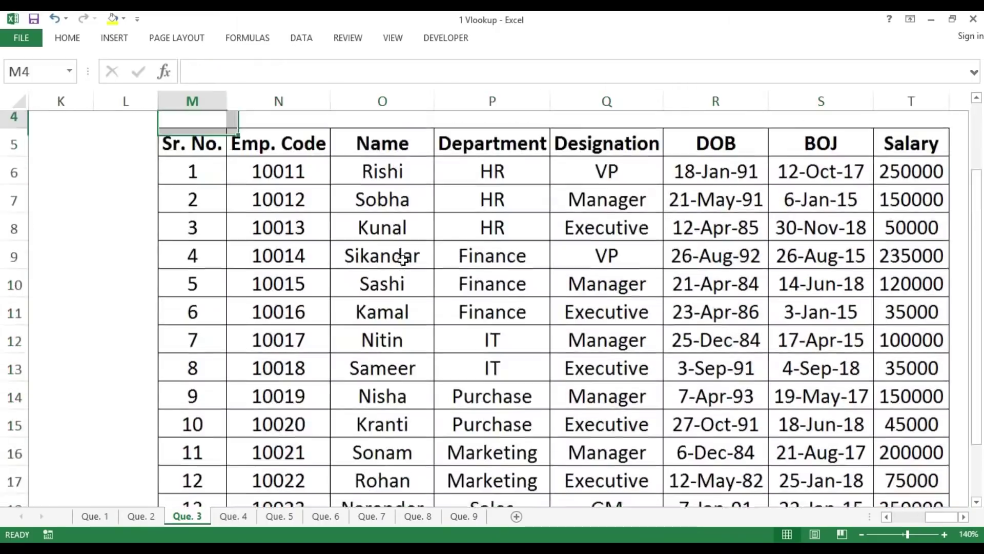
# Step: Return to the Que. 3 answer table and select the first empty Name cell, E6
pyautogui.press('Left')
pyautogui.press('Down')
pyautogui.press('Left')
pyautogui.press('Left')
pyautogui.press('Left')
pyautogui.press('Left')
pyautogui.press('Left')
pyautogui.press('Left')
pyautogui.press('Left')
pyautogui.press('Left')
pyautogui.press('Left')
pyautogui.press('Right')
pyautogui.press('Right')
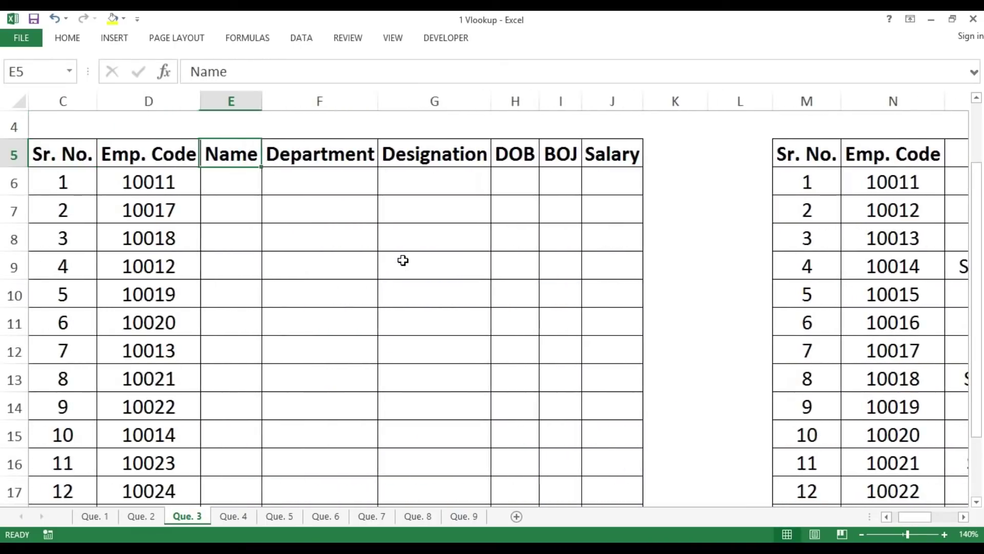
pyautogui.press('Down')
pyautogui.press('Up')
pyautogui.press('Up')
pyautogui.press('Up')
pyautogui.press('Up')
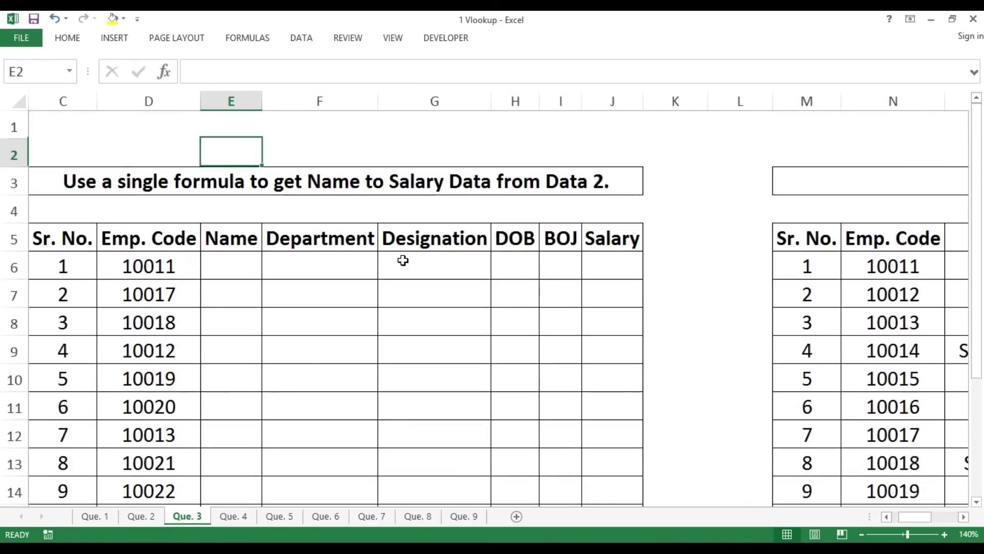
pyautogui.press('Down')
pyautogui.press('Down')
pyautogui.press('Down')
pyautogui.press('Down')
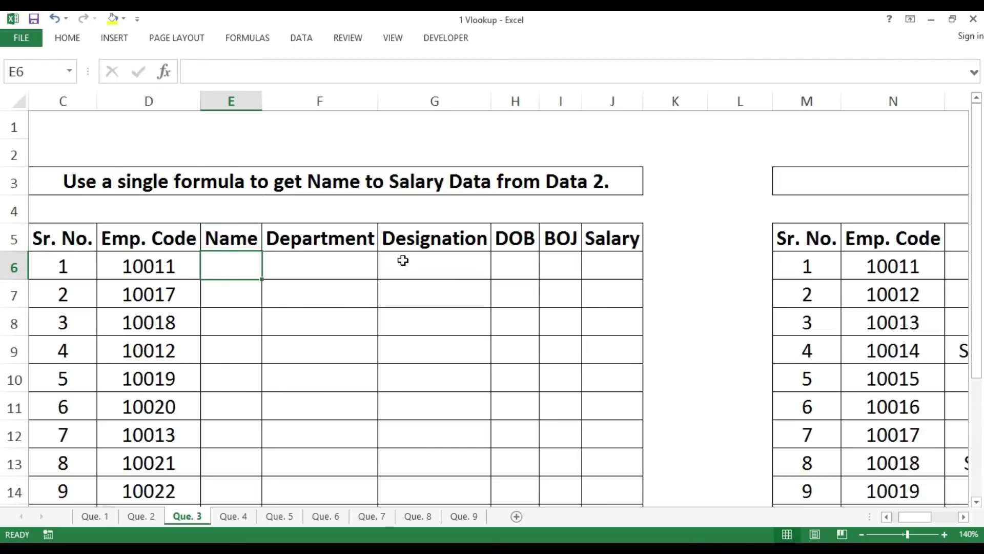
# Step: Start a VLOOKUP formula in E6 with the employee codes $D$6:$D$20 as an absolute lookup value
pyautogui.write('=vl')
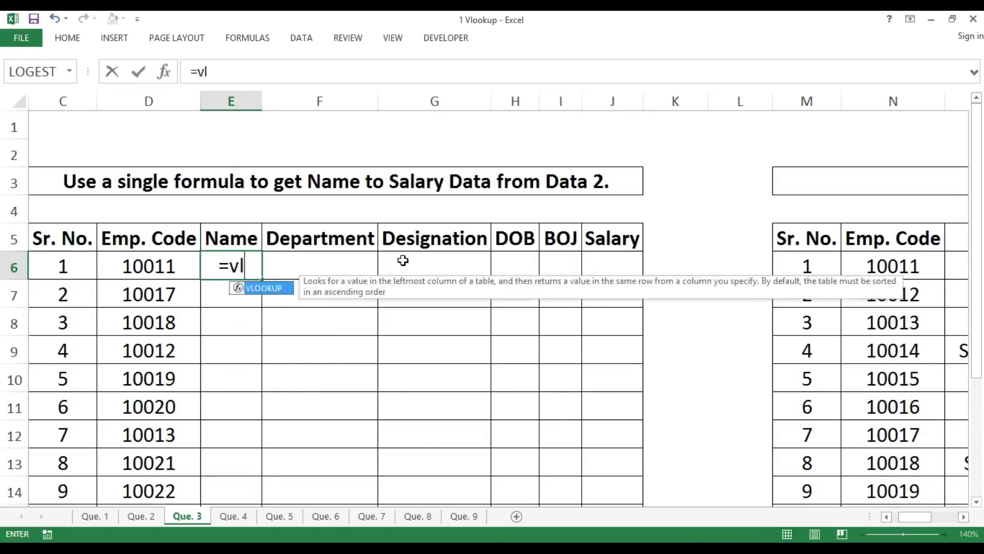
pyautogui.press('Tab')
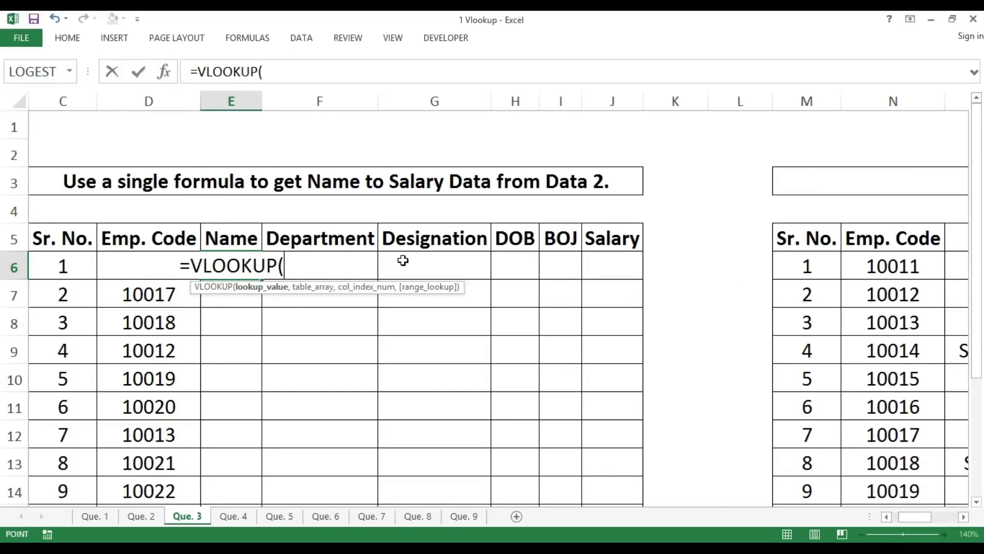
pyautogui.press('Left')
pyautogui.hotkey('ctrl', 'shift', 'Down')
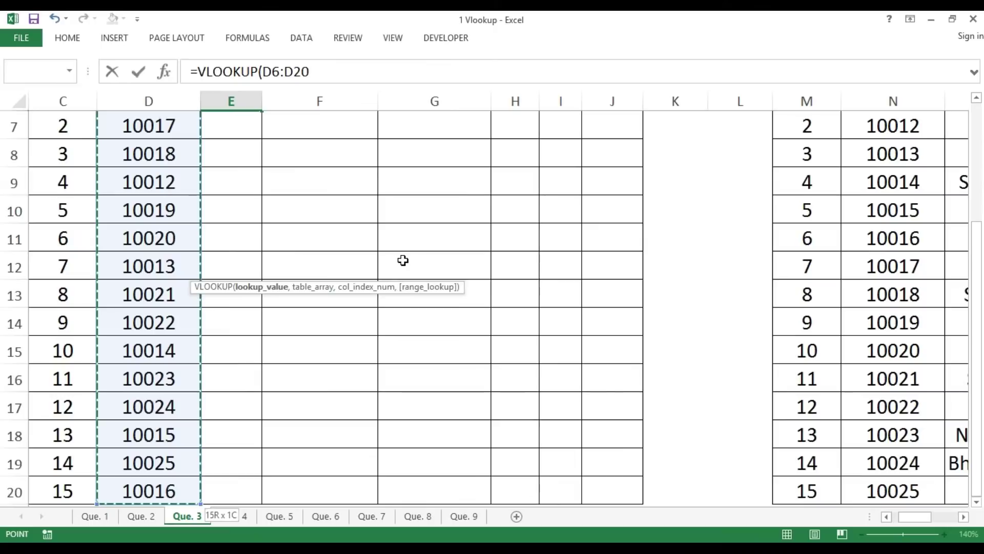
pyautogui.press('F4')
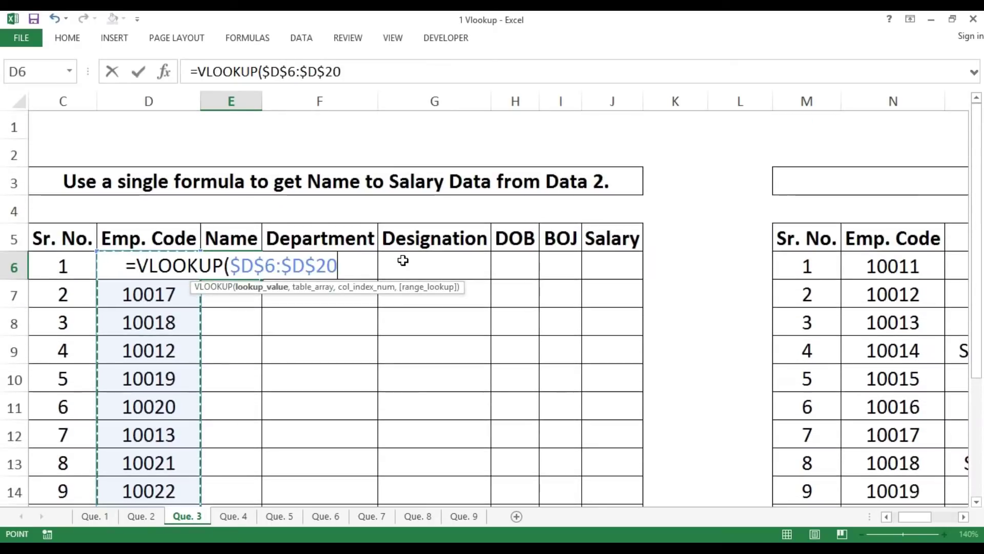
pyautogui.write(',')
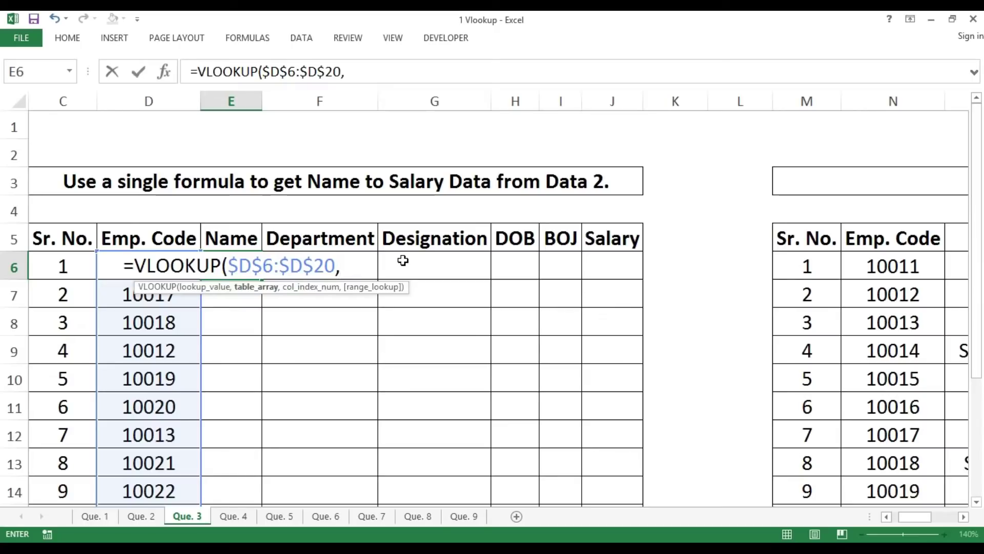
# Step: Set the VLOOKUP table array to the Data 2 records from Emp. Code to Salary, locked as $N$6:$T$20
pyautogui.hotkey('ctrl', 'Right')
pyautogui.press('Right')
pyautogui.hotkey('ctrl', 'shift', 'Right')
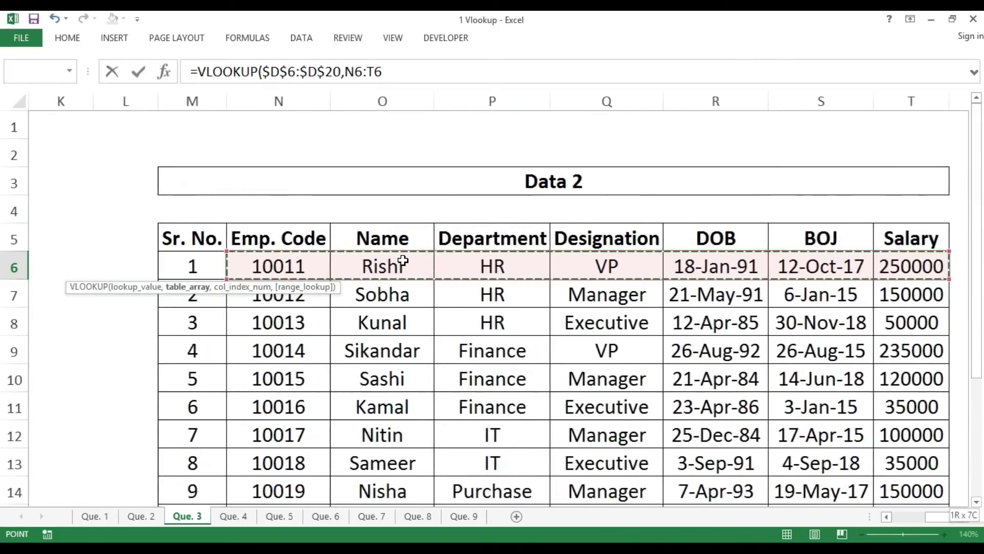
pyautogui.hotkey('ctrl', 'shift', 'Down')
pyautogui.press('F4')
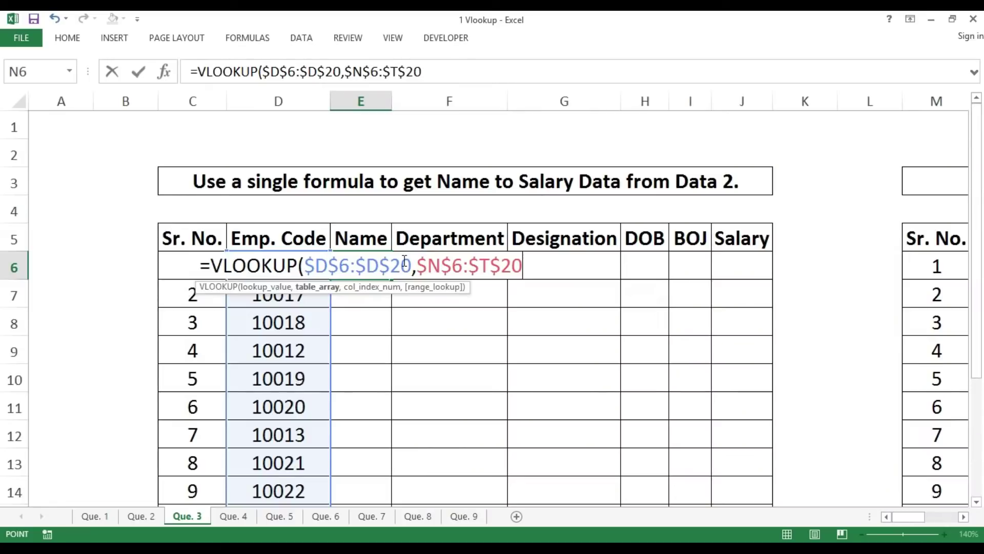
pyautogui.write(',')
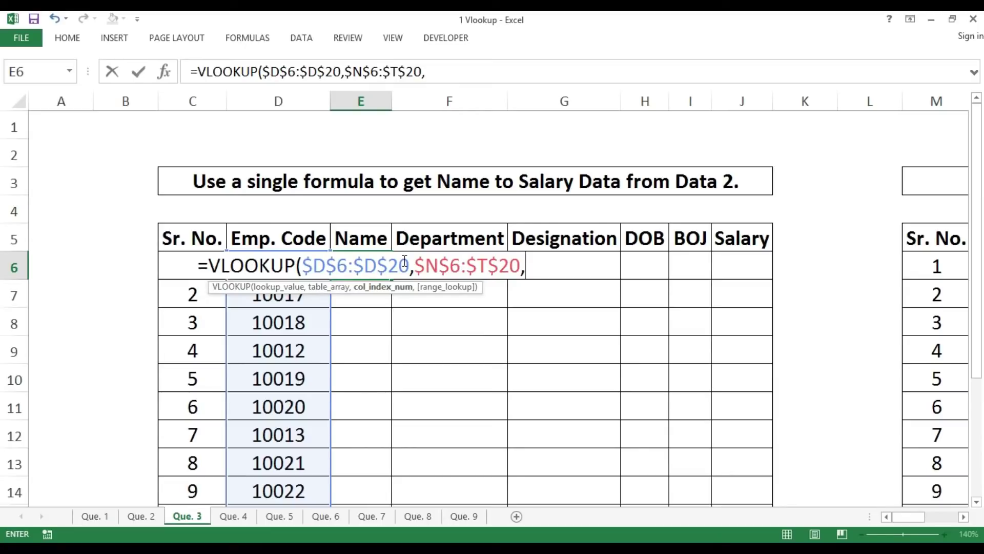
# Step: Add COLUMNS($D$4:D4) as the column index, with only the first D4 reference made absolute
pyautogui.write('colu')
pyautogui.press('Down')
pyautogui.press('Tab')
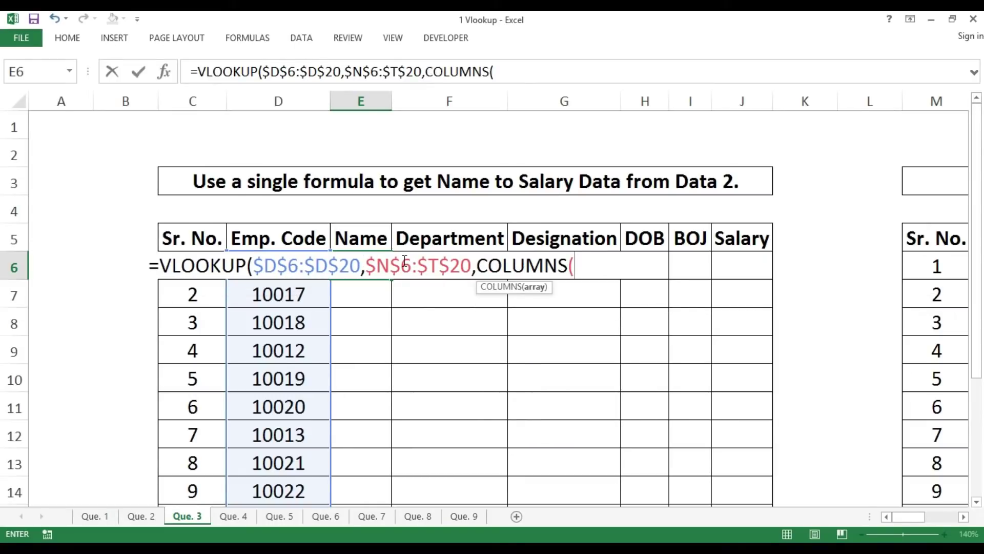
pyautogui.press('Up')
pyautogui.press('Up')
pyautogui.press('Left')
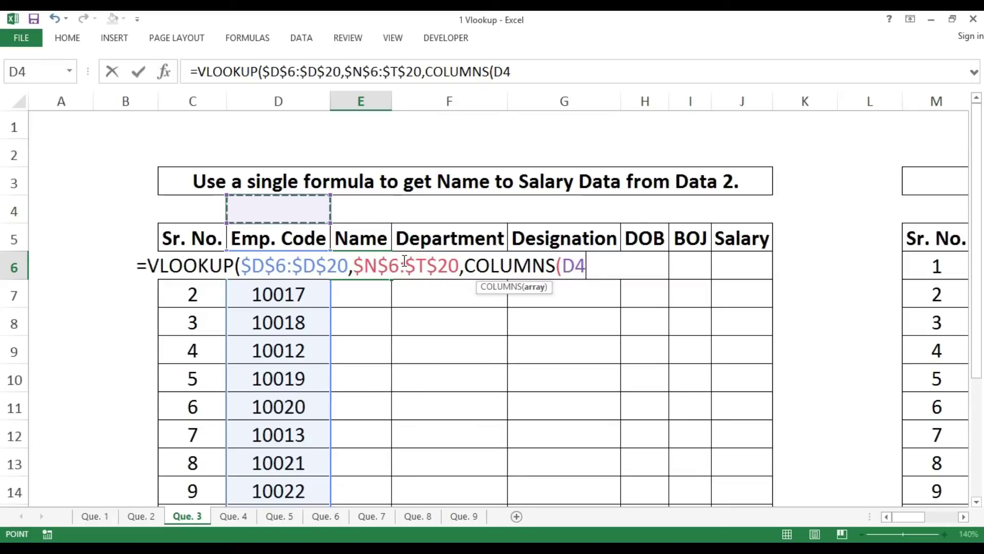
pyautogui.press('F8')
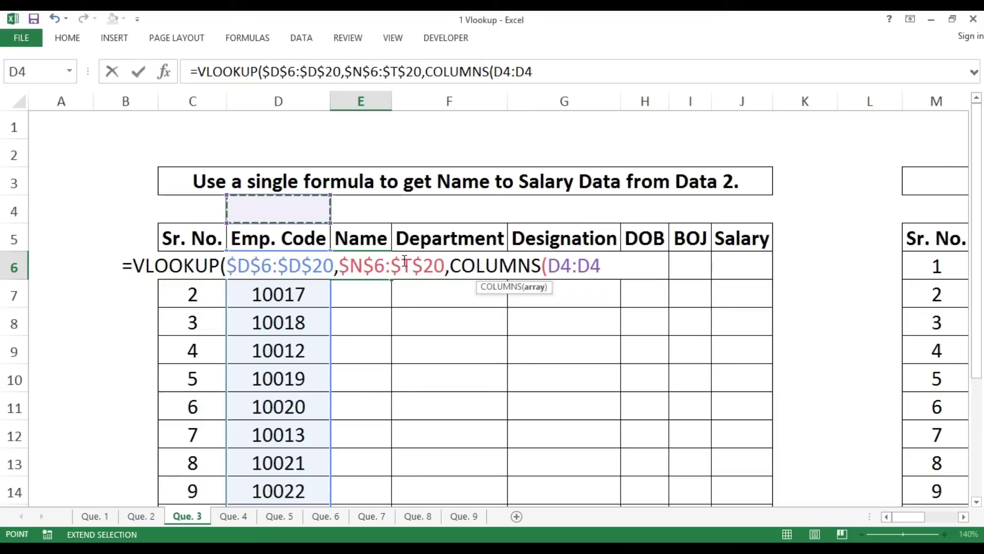
pyautogui.write(')')
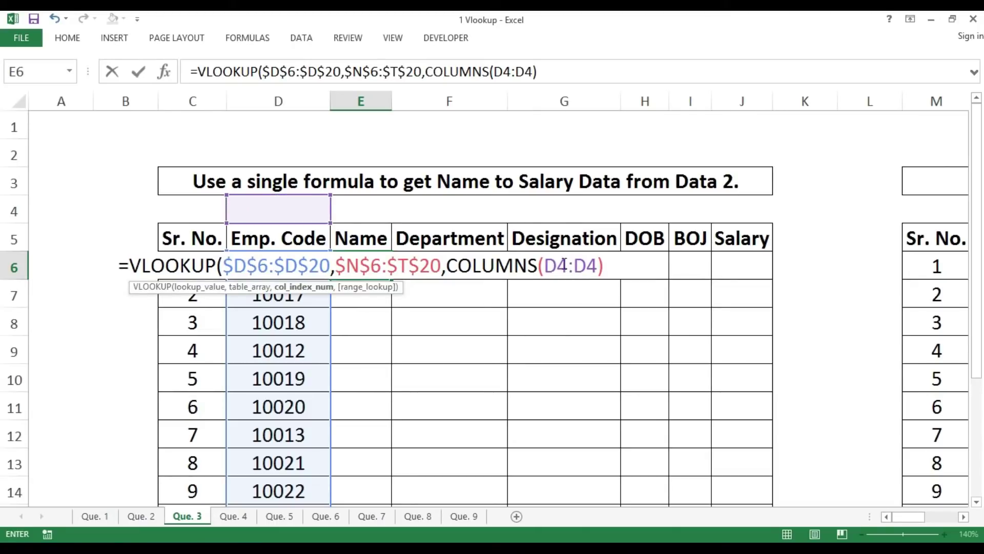
pyautogui.moveTo(566, 265); pyautogui.dragTo(549, 265)
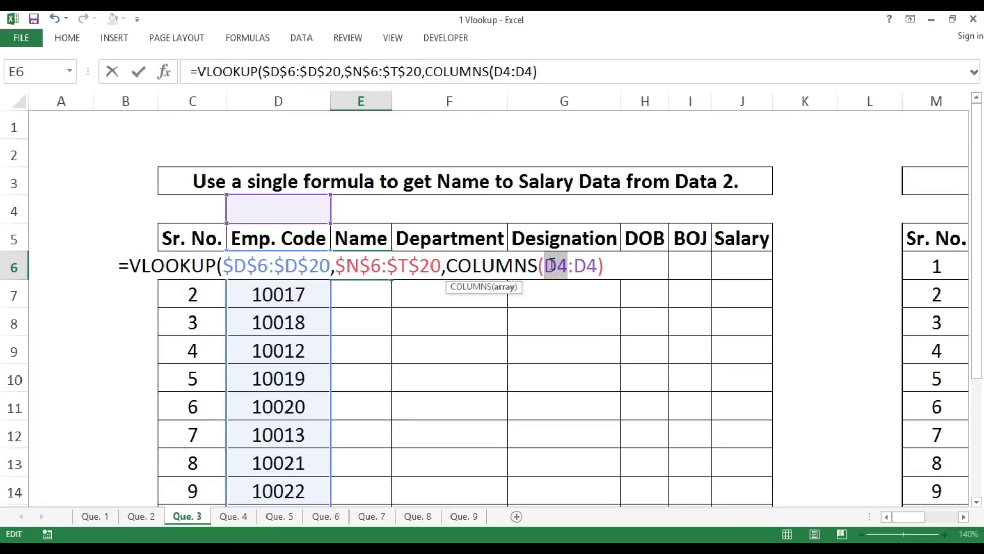
pyautogui.press('F4')
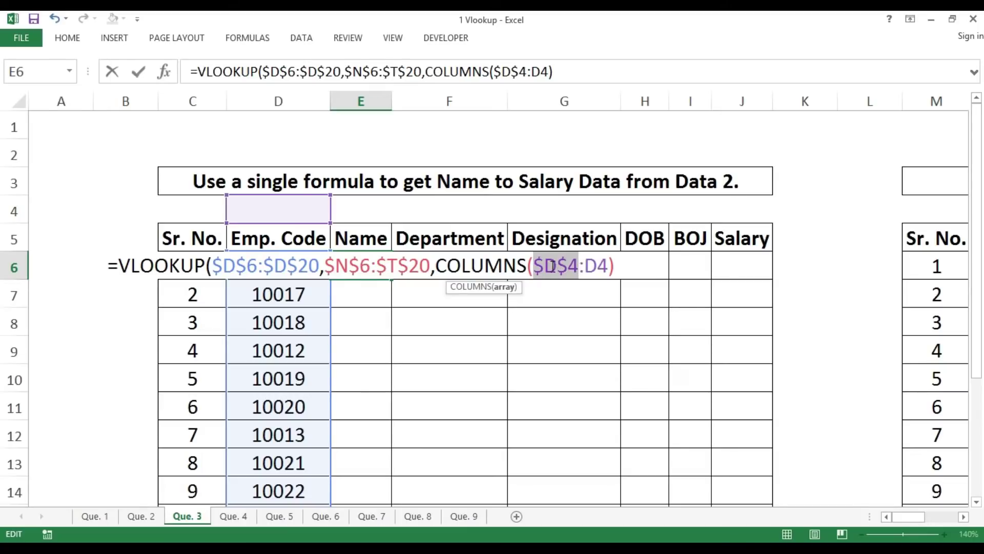
# Step: Add 1 to the COLUMNS result, set the range lookup to 0 for an exact match, and enter the formula
pyautogui.click(621, 266)
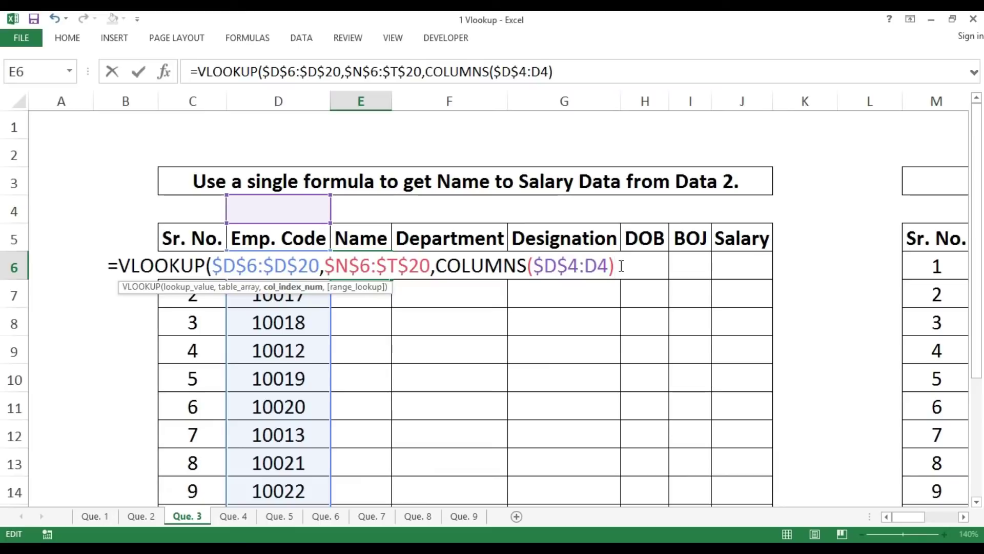
pyautogui.write('+1')
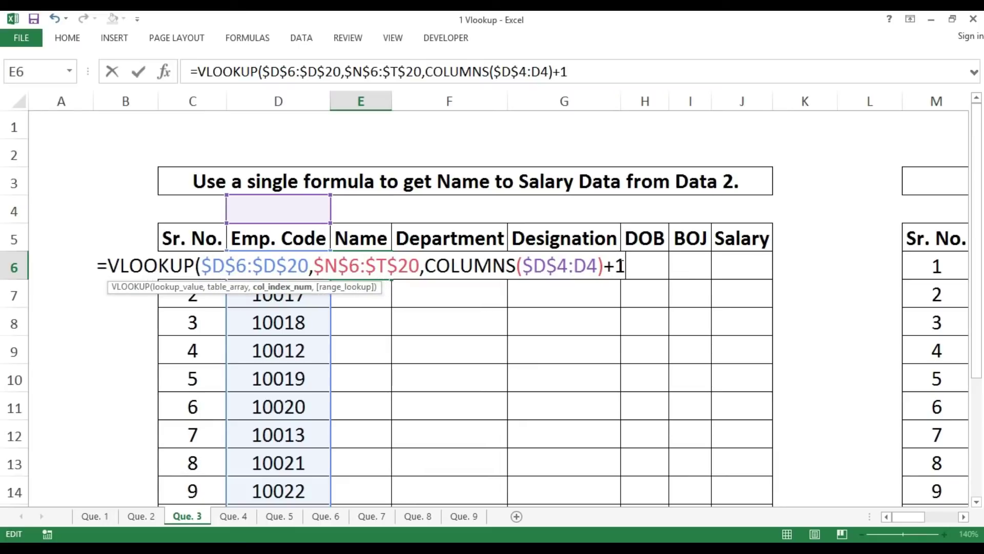
pyautogui.write(',0)')
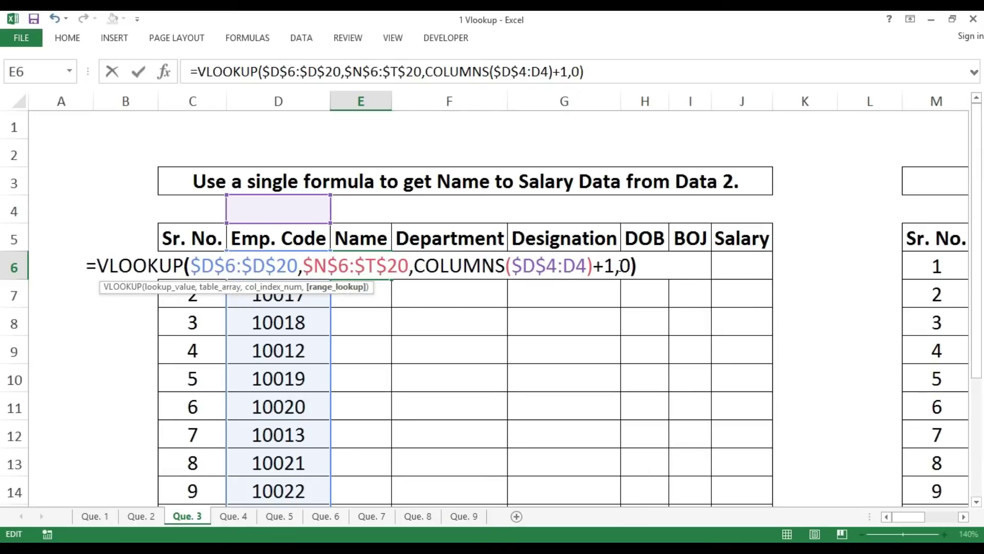
pyautogui.press('Return')
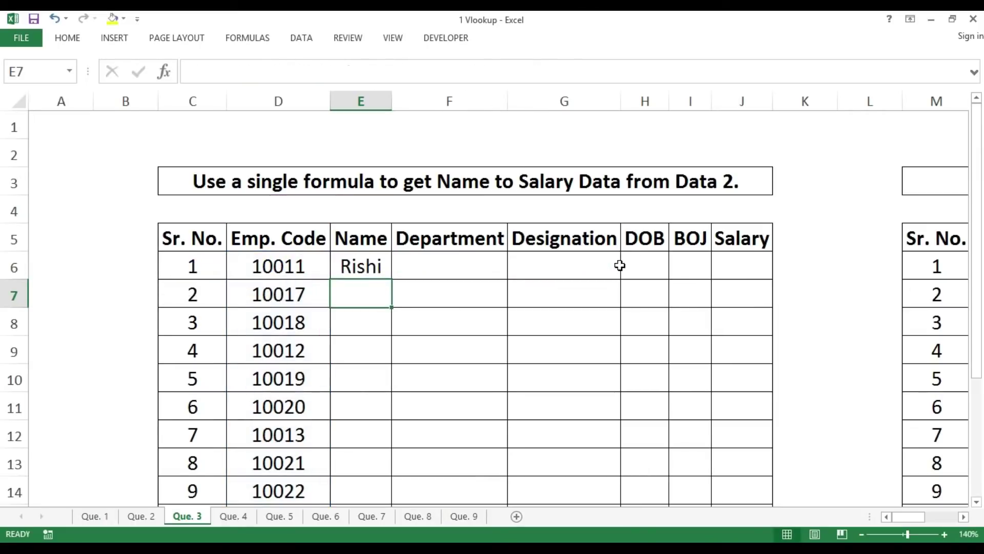
# Step: Fill the E6 formula across to J6 and autofit all column widths on the sheet
pyautogui.press('Up')
pyautogui.hotkey('shift', 'Right')
pyautogui.hotkey('shift', 'Right')
pyautogui.hotkey('shift', 'Right')
pyautogui.hotkey('shift', 'Right')
pyautogui.hotkey('shift', 'Right')
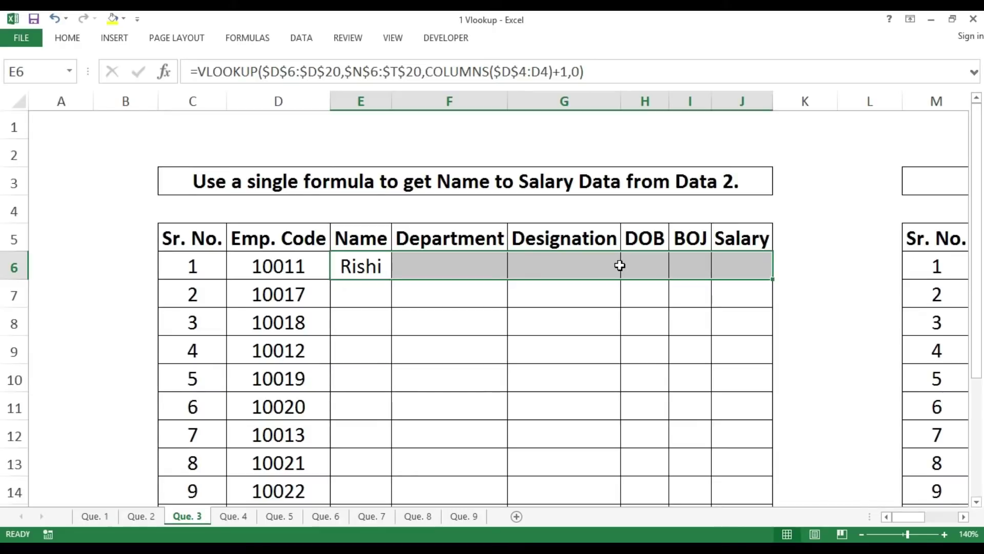
pyautogui.hotkey('ctrl', 'r')
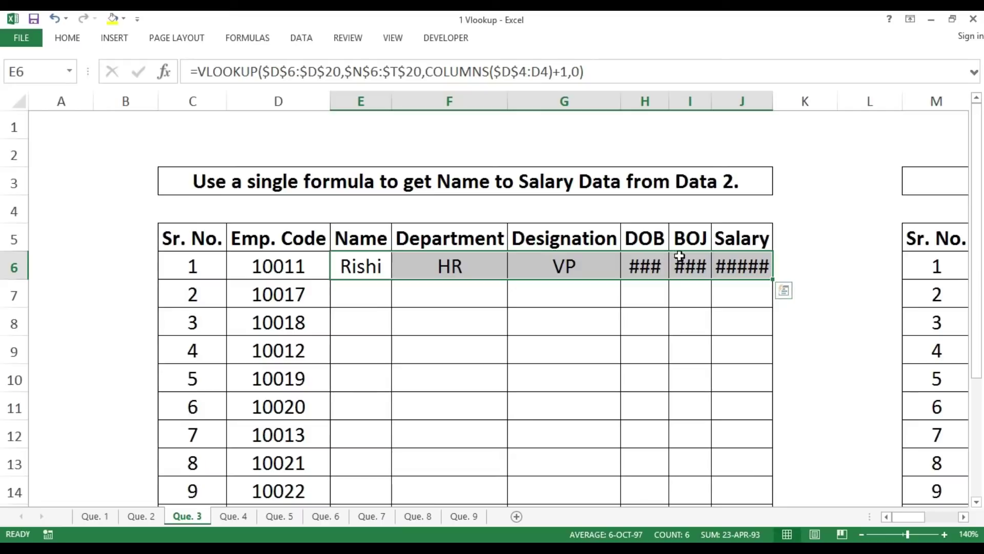
pyautogui.click(12, 99)
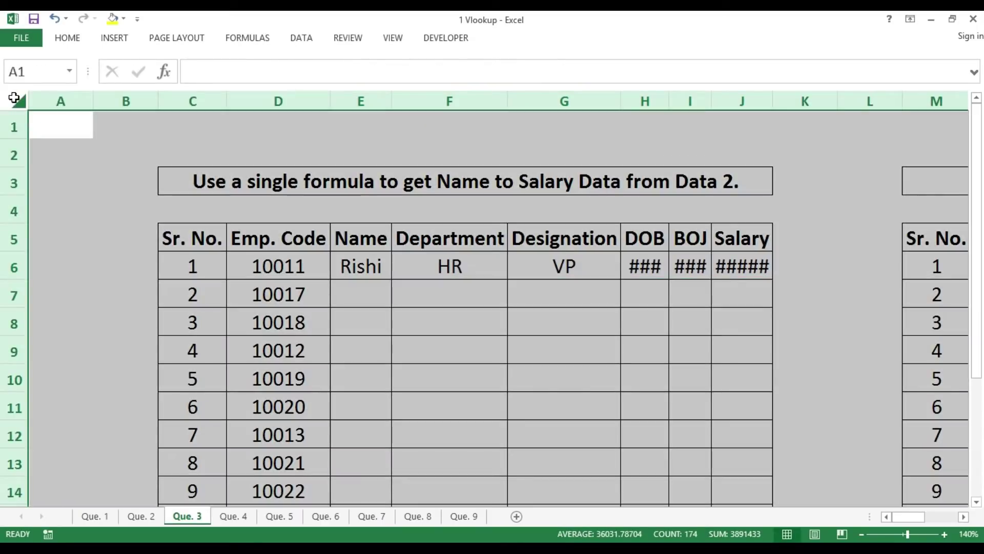
pyautogui.doubleClick(393, 101)
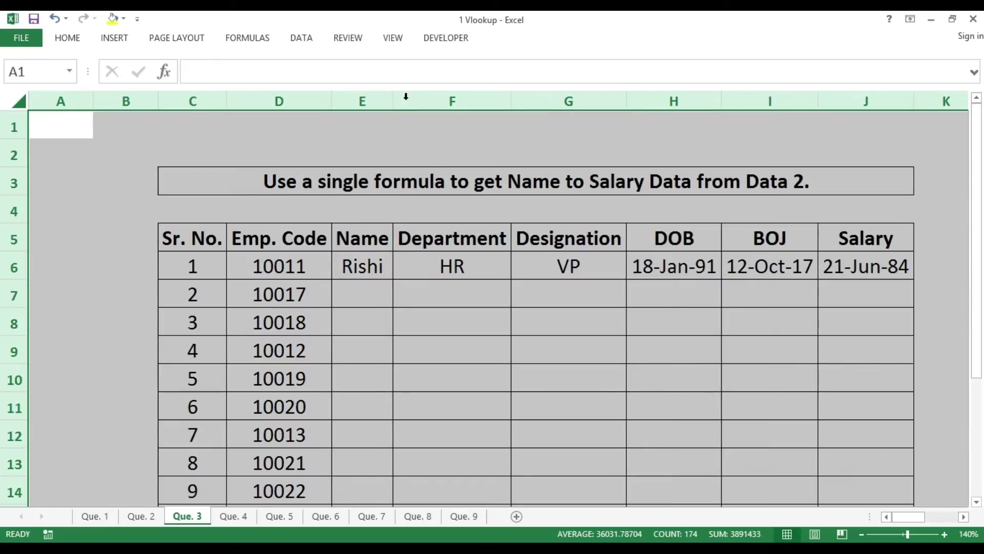
# Step: Format the Salary cell J6 as a number with a thousands separator and no decimal places
pyautogui.click(691, 266)
pyautogui.press('Right')
pyautogui.press('Right')
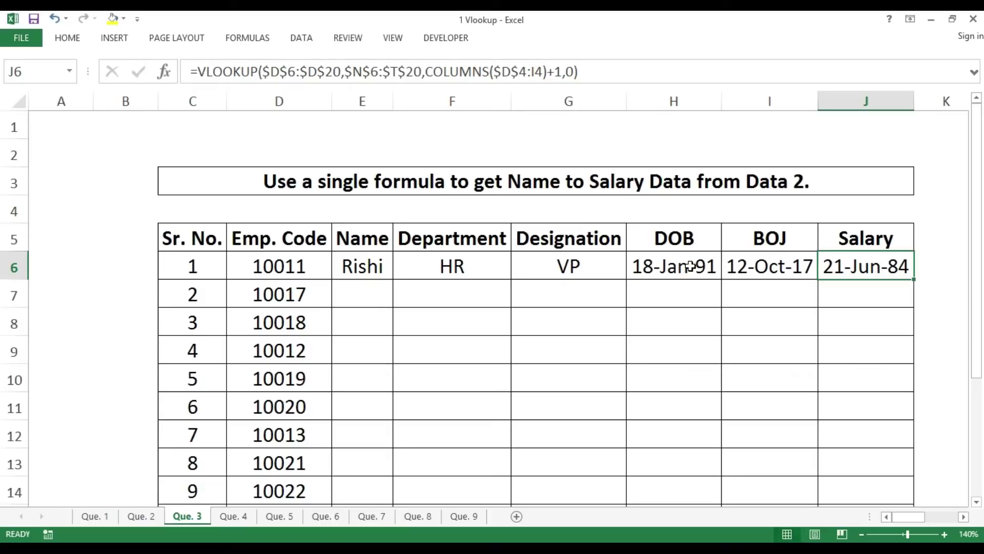
pyautogui.hotkey('ctrl', 'shift', '1')
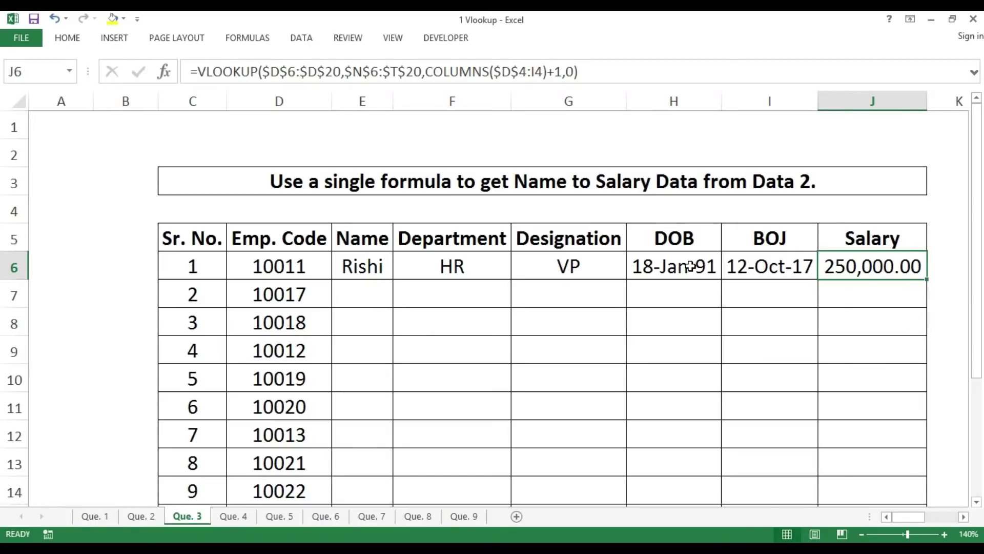
pyautogui.click(66, 36)
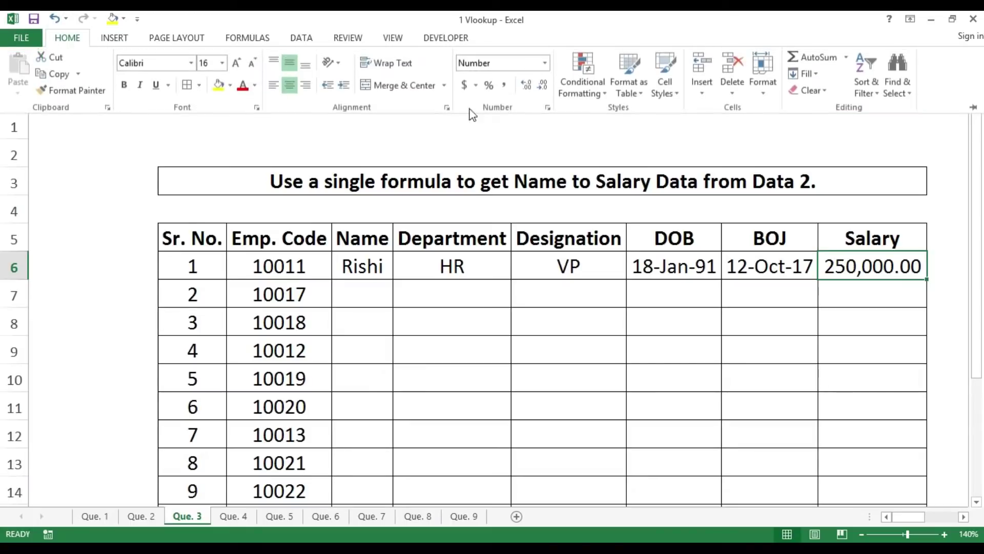
pyautogui.click(543, 86)
pyautogui.click(544, 86)
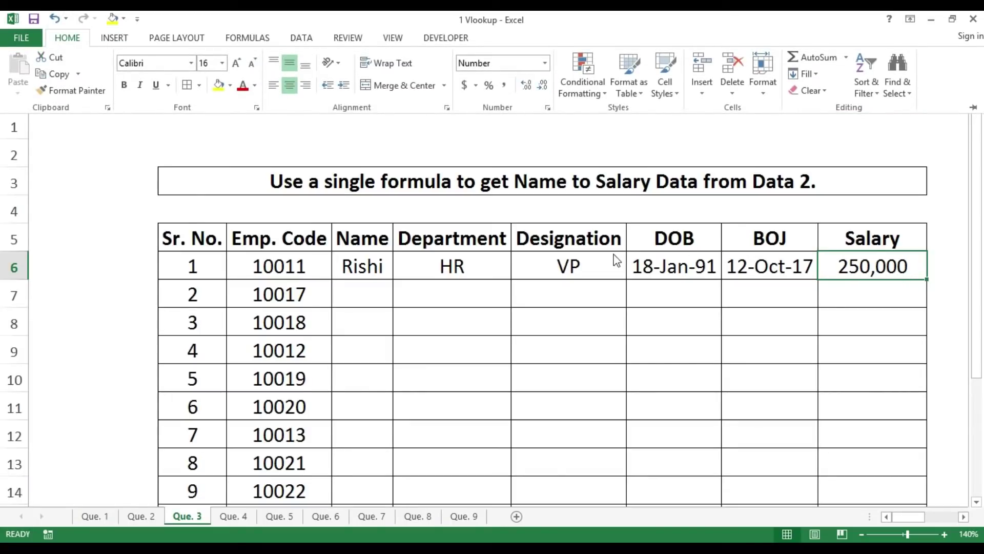
# Step: Fill the row 6 formulas from Name to Salary down through row 20
pyautogui.click(571, 262)
pyautogui.click(570, 264)
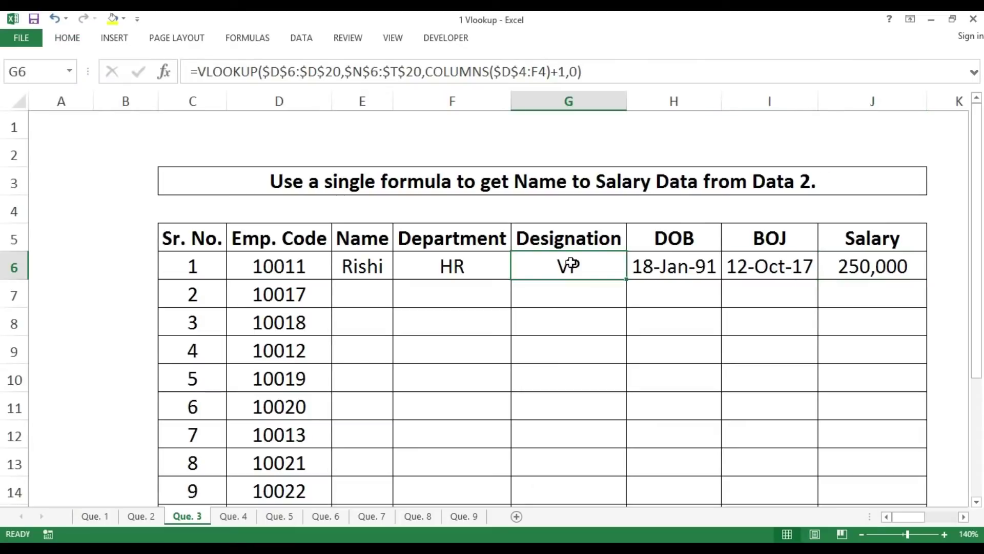
pyautogui.hotkey('ctrl', 'Left')
pyautogui.press('Right')
pyautogui.hotkey('ctrl', 'Down')
pyautogui.press('Right')
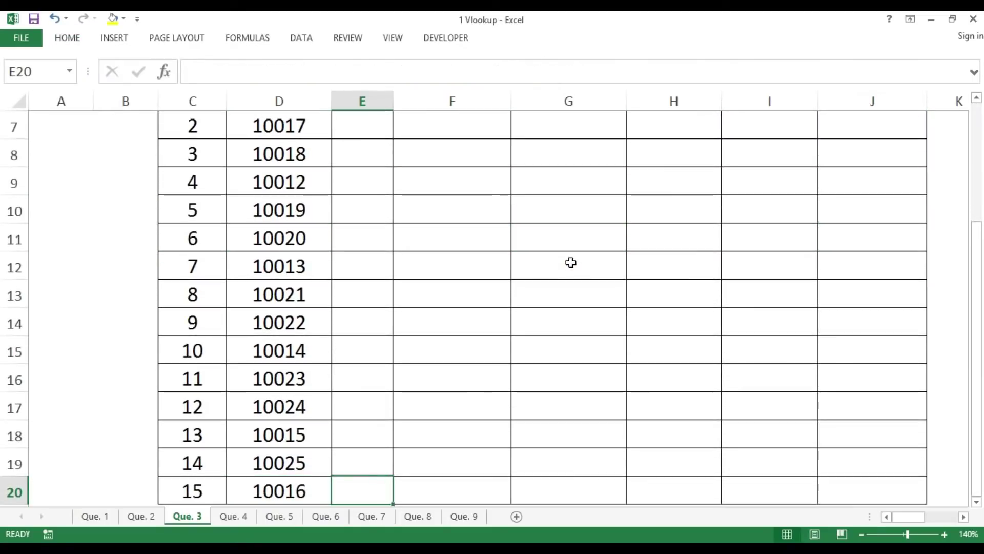
pyautogui.hotkey('shift', 'Right')
pyautogui.hotkey('shift', 'Right')
pyautogui.hotkey('shift', 'Right')
pyautogui.hotkey('shift', 'Right')
pyautogui.hotkey('shift', 'Right')
pyautogui.hotkey('ctrl', 'shift', 'Up')
pyautogui.hotkey('ctrl', 'd')
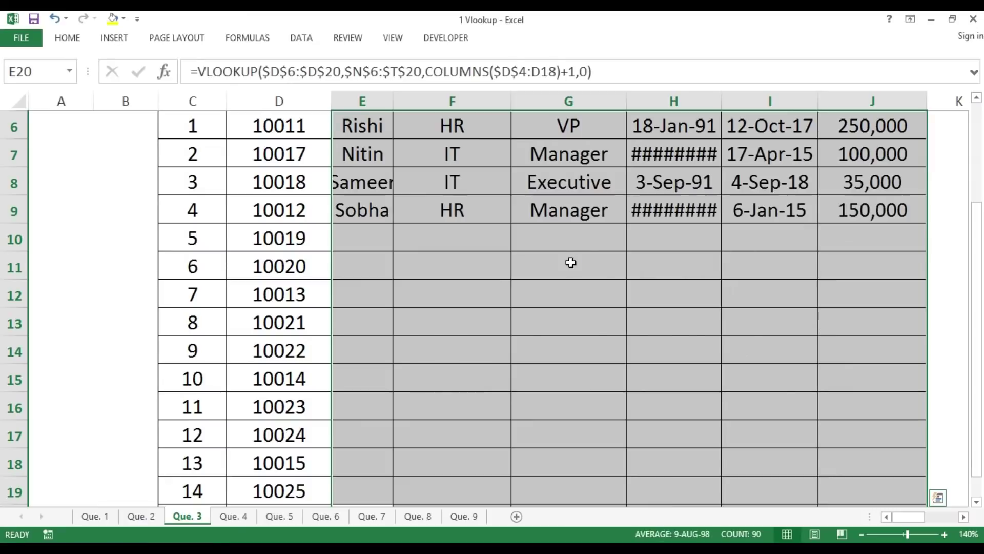
# Step: Autofit all column widths again to suit the filled names and dates
pyautogui.hotkey('ctrl', 'Up')
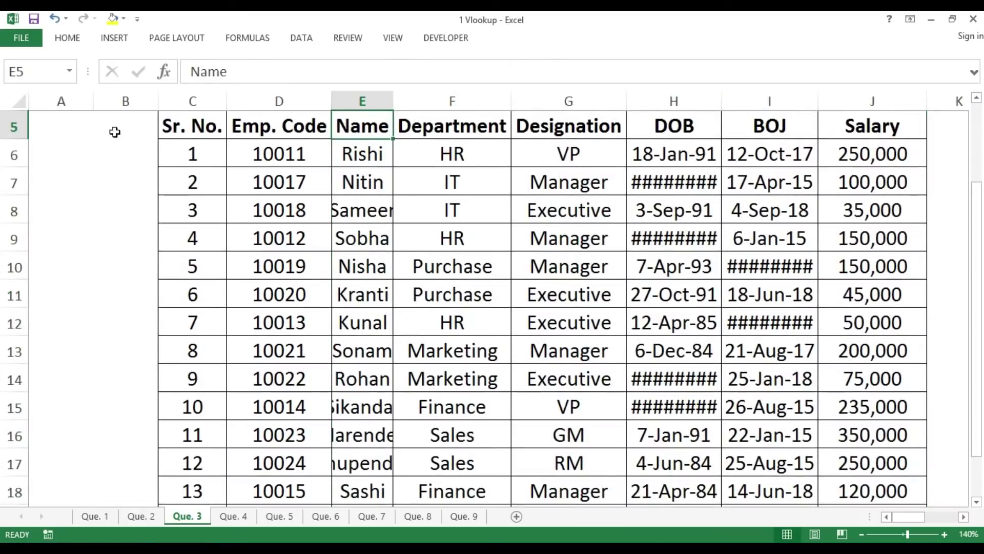
pyautogui.click(17, 100)
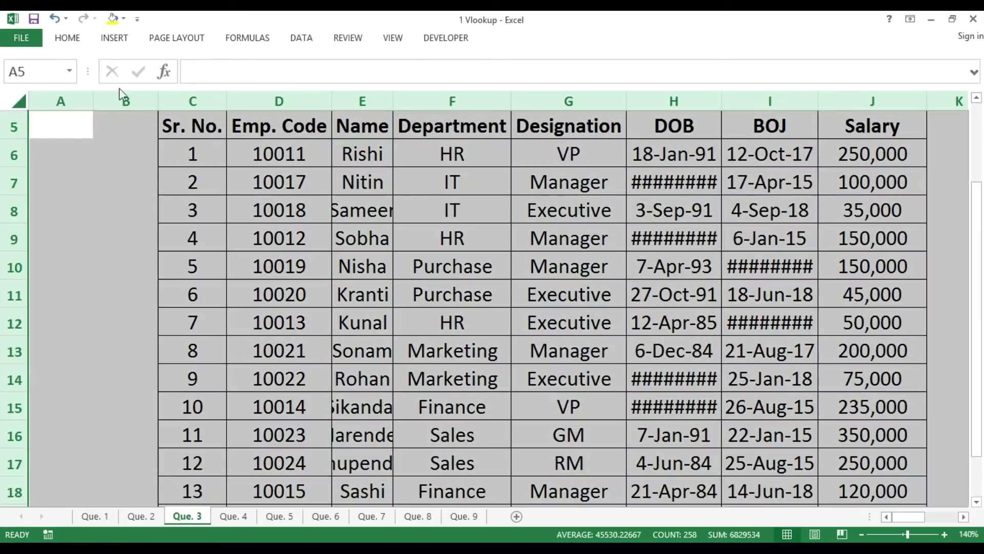
pyautogui.doubleClick(225, 97)
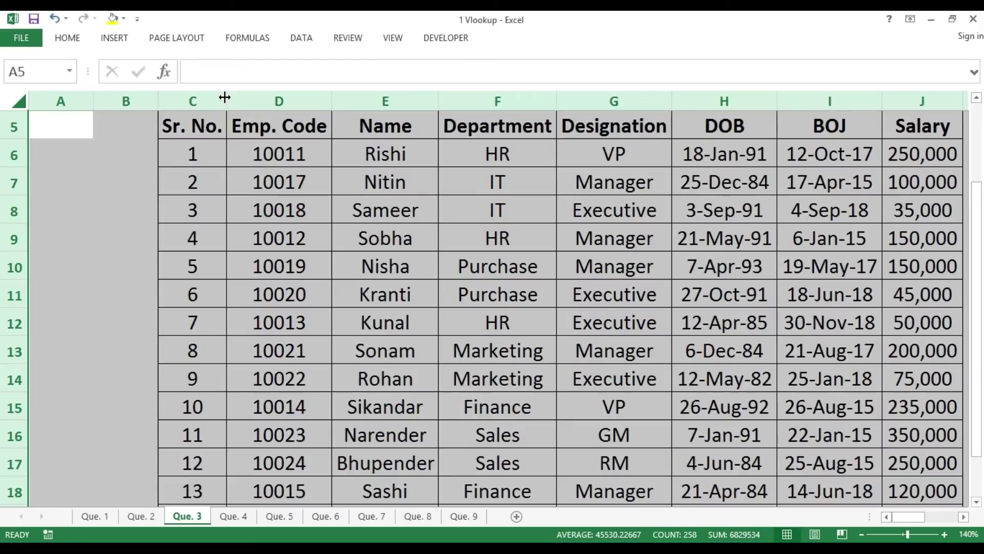
# Step: Review the filled Name to Salary records down to row 20, ending back at the top of the sheet in A3
pyautogui.click(255, 128)
pyautogui.hotkey('ctrl', 'Right')
pyautogui.press('Right')
pyautogui.press('Left')
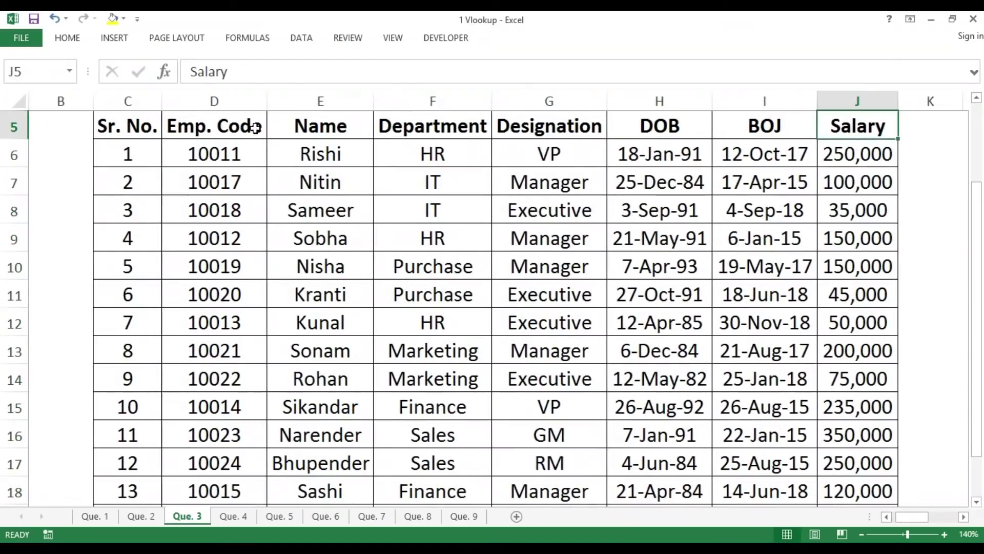
pyautogui.press('Down')
pyautogui.press('Down')
pyautogui.press('Down')
pyautogui.press('Down')
pyautogui.press('Down')
pyautogui.press('Down')
pyautogui.hotkey('ctrl', 'Down')
pyautogui.hotkey('ctrl', 'Left')
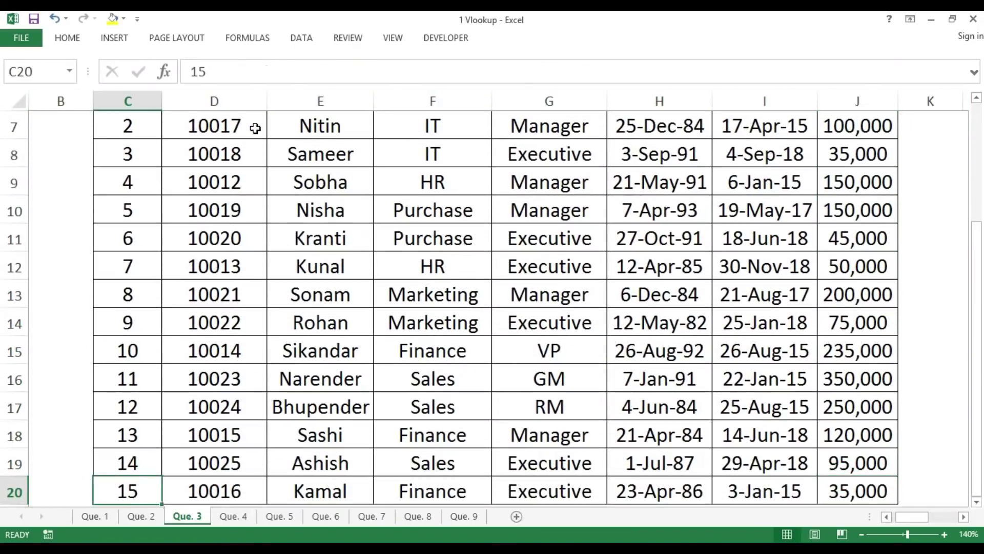
pyautogui.hotkey('ctrl', 'Up')
pyautogui.hotkey('ctrl', 'Up')
pyautogui.hotkey('ctrl', 'Up')
pyautogui.hotkey('ctrl', 'Left')
pyautogui.press('Down')
pyautogui.press('Down')
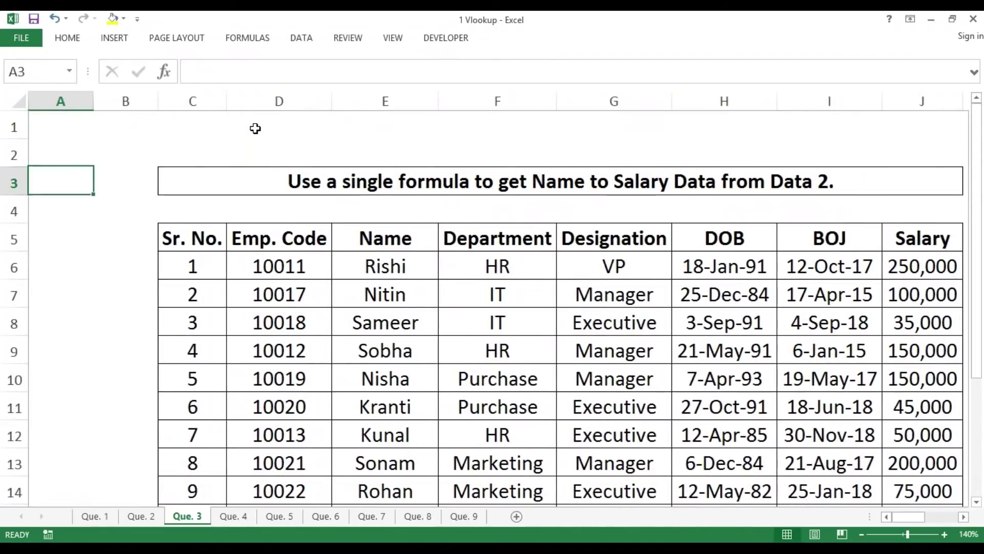
# Step: Inspect how the COLUMNS reference changes across the row 6 VLOOKUP formulas from Name to Salary
pyautogui.press('Down')
pyautogui.press('Down')
pyautogui.press('Right')
pyautogui.press('Right')
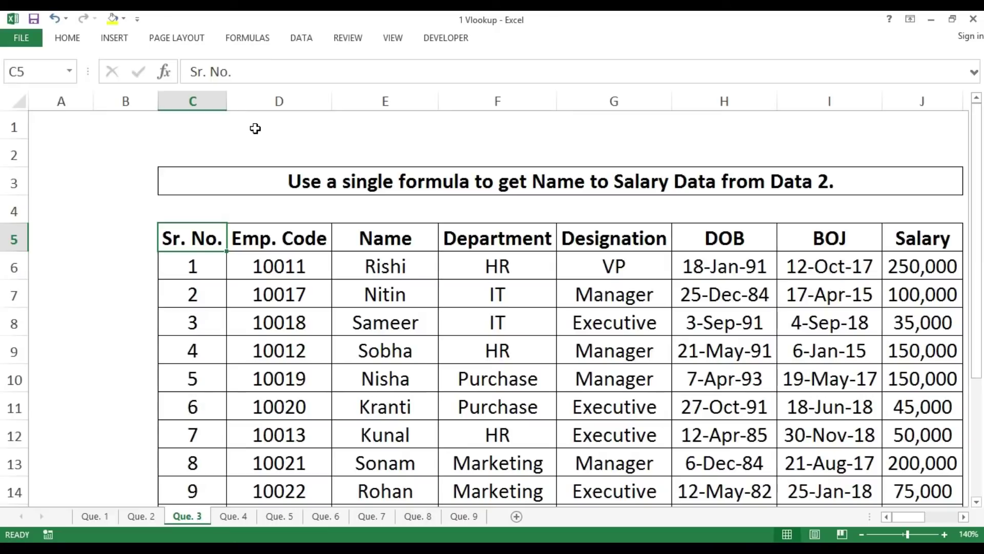
pyautogui.press('Down')
pyautogui.press('Right')
pyautogui.press('Right')
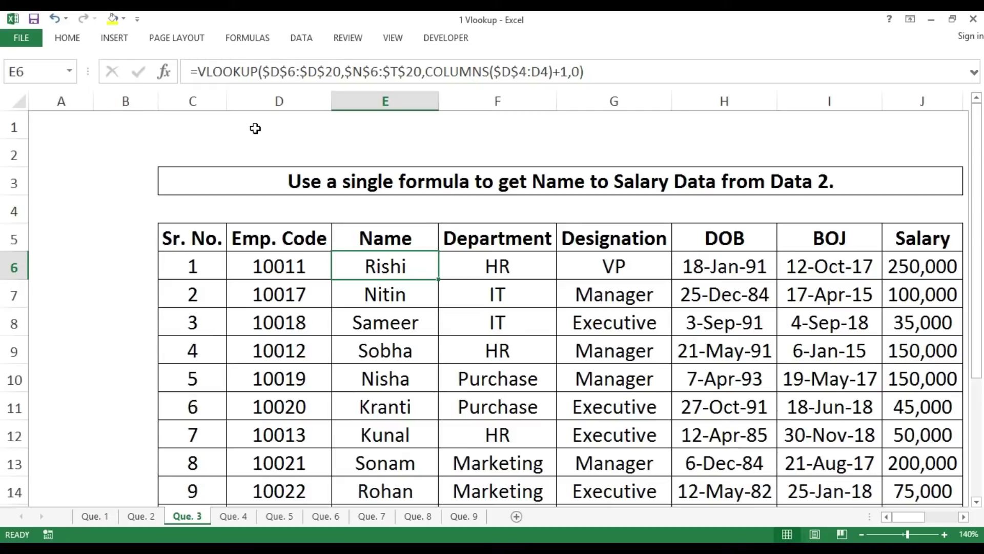
pyautogui.hotkey('ctrl', 'shift', 'Right')
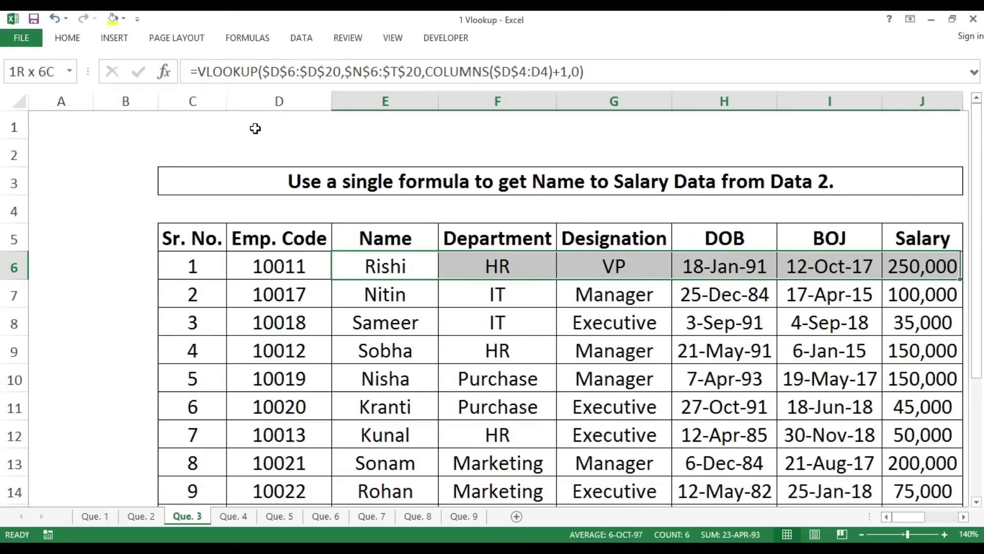
pyautogui.hotkey('ctrl', 'v')
pyautogui.press('Left')
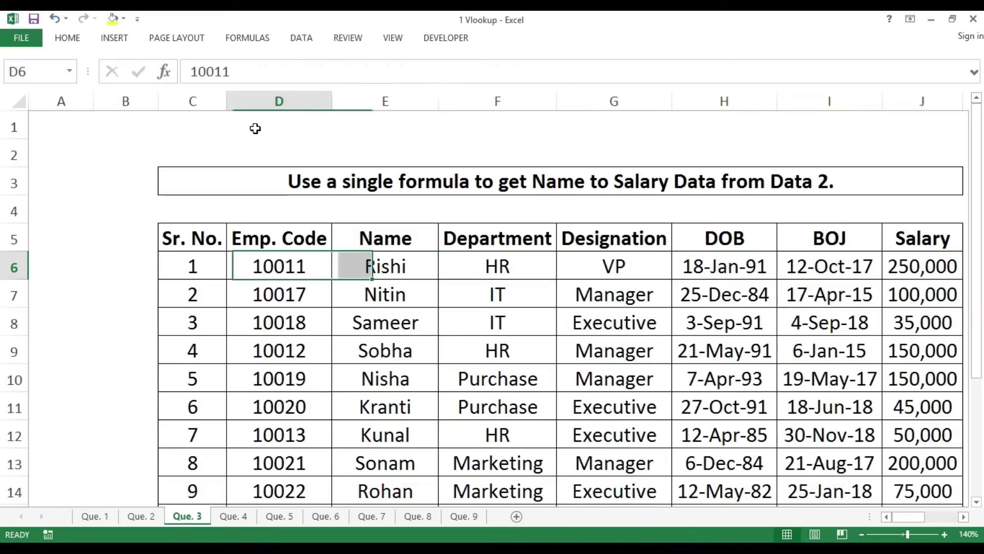
pyautogui.press('Right')
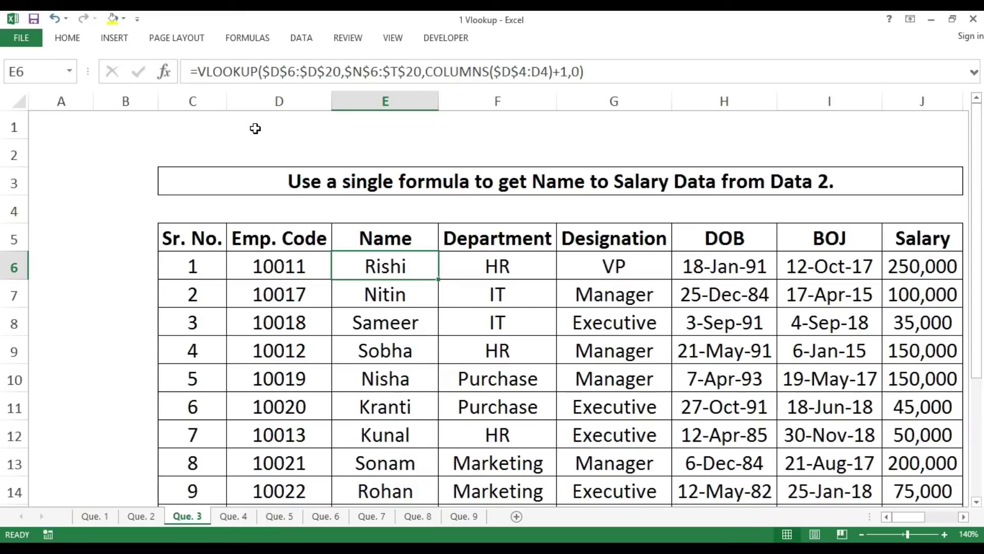
pyautogui.press('Right')
pyautogui.press('Right')
pyautogui.press('Right')
pyautogui.press('Right')
pyautogui.press('Right')
pyautogui.press('Right')
pyautogui.press('Left')
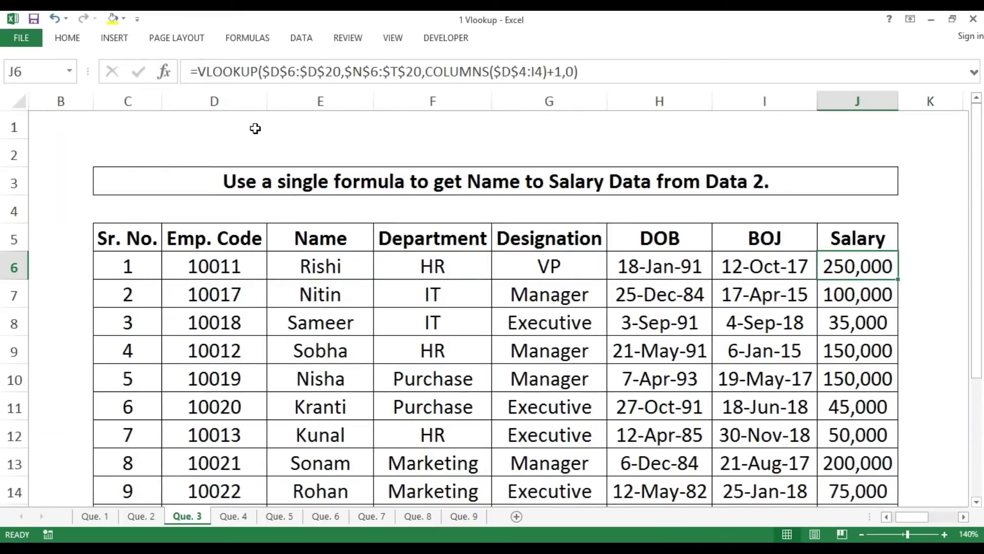
pyautogui.press('Left')
pyautogui.press('Left')
pyautogui.press('Left')
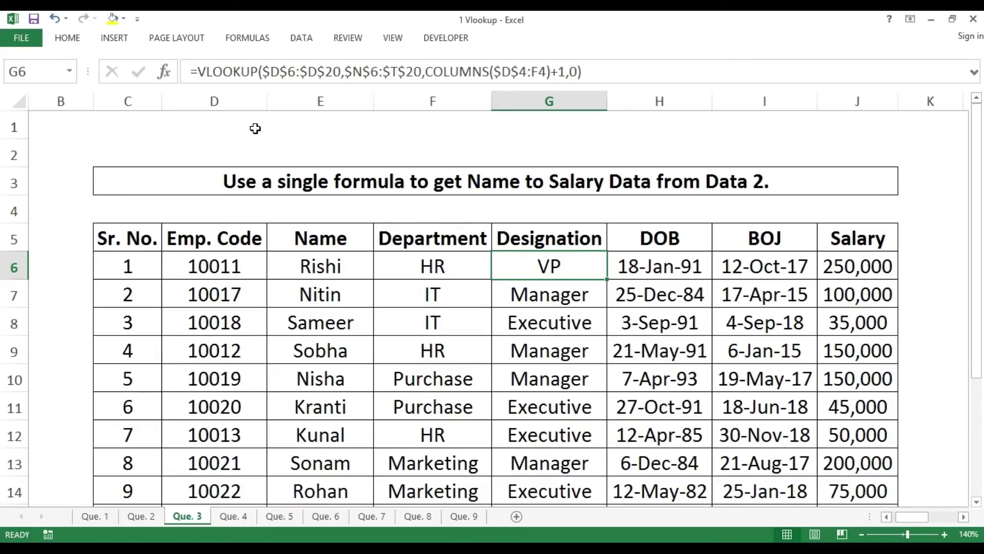
# Step: Return to cell A1 and switch to sheet Que. 4
pyautogui.press('Left')
pyautogui.press('Left')
pyautogui.press('Left')
pyautogui.press('Left')
pyautogui.press('Left')
pyautogui.press('Left')
pyautogui.press('Up')
pyautogui.press('Up')
pyautogui.press('Up')
pyautogui.press('Up')
pyautogui.press('Up')
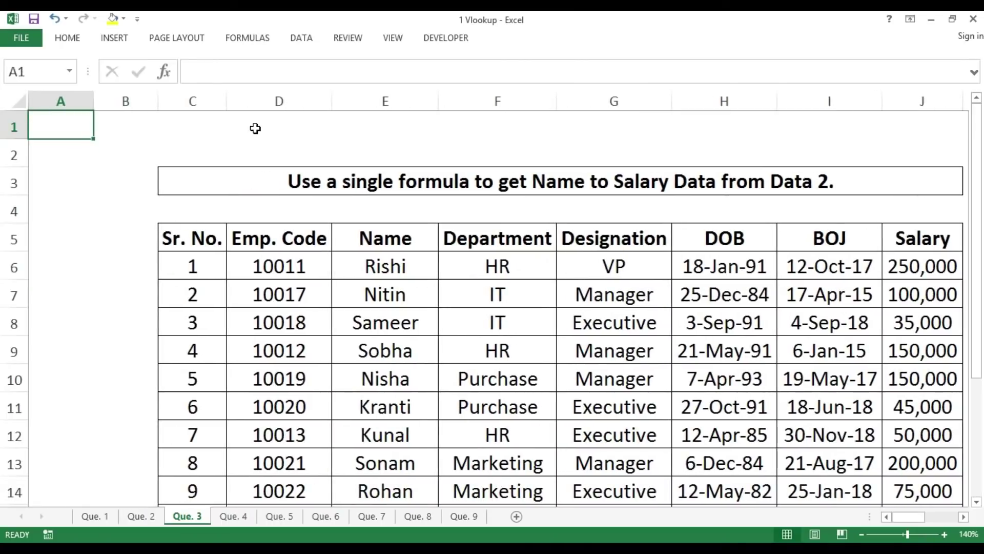
pyautogui.hotkey('ctrl', 'pagedown')
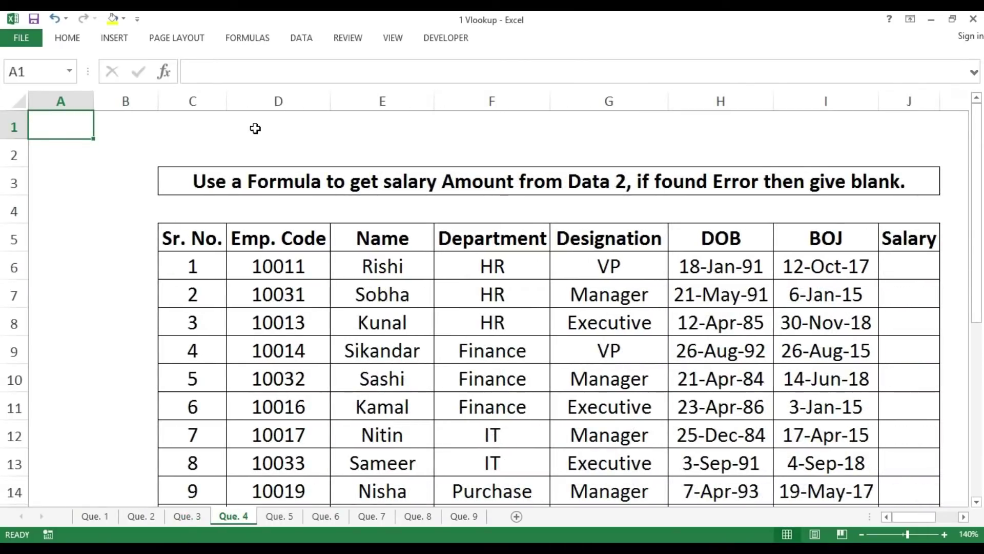
# Step: Read the Que. 4 task heading and look over the empty Salary column starting at J6
pyautogui.press('Down')
pyautogui.press('Down')
pyautogui.press('Right')
pyautogui.press('Right')
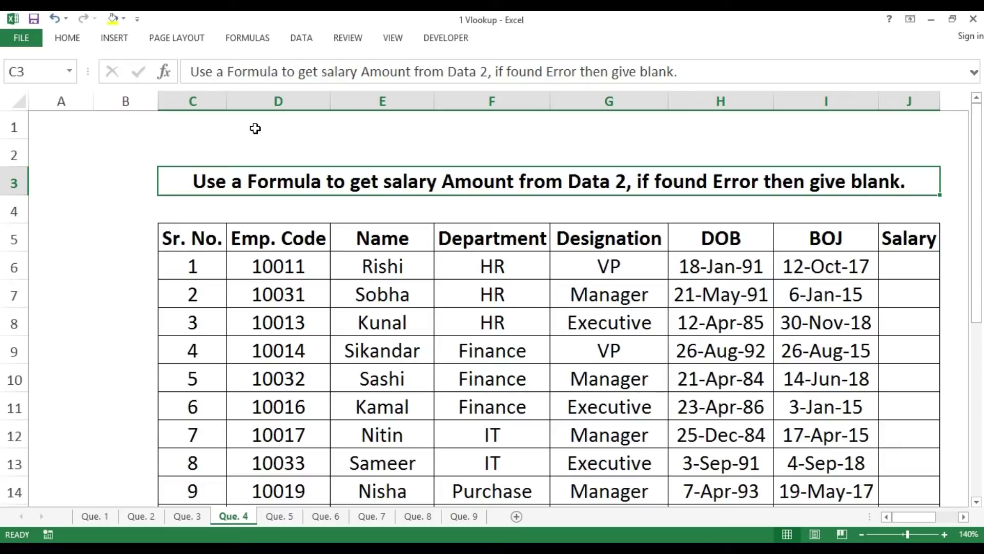
pyautogui.press('Down')
pyautogui.press('Down')
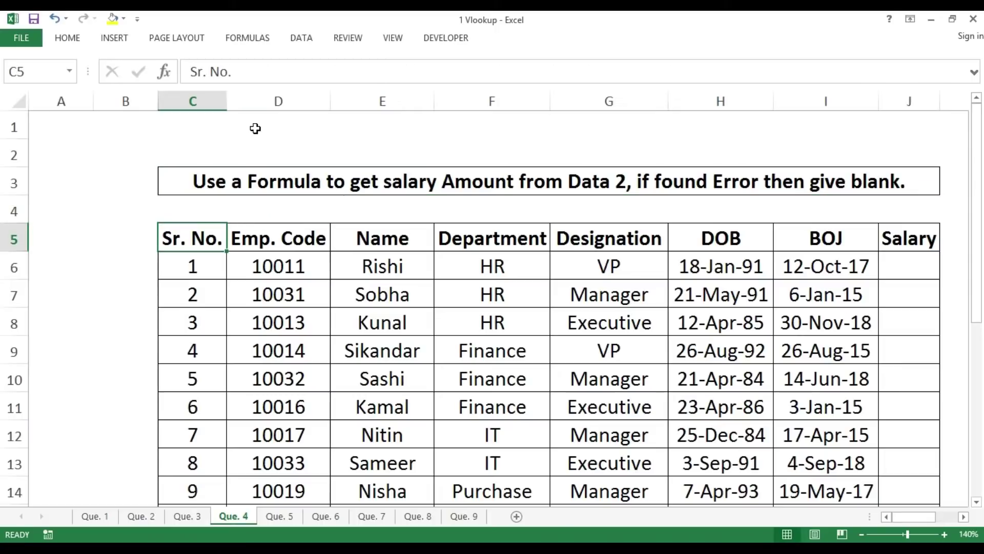
pyautogui.hotkey('ctrl', 'Right')
pyautogui.press('Down')
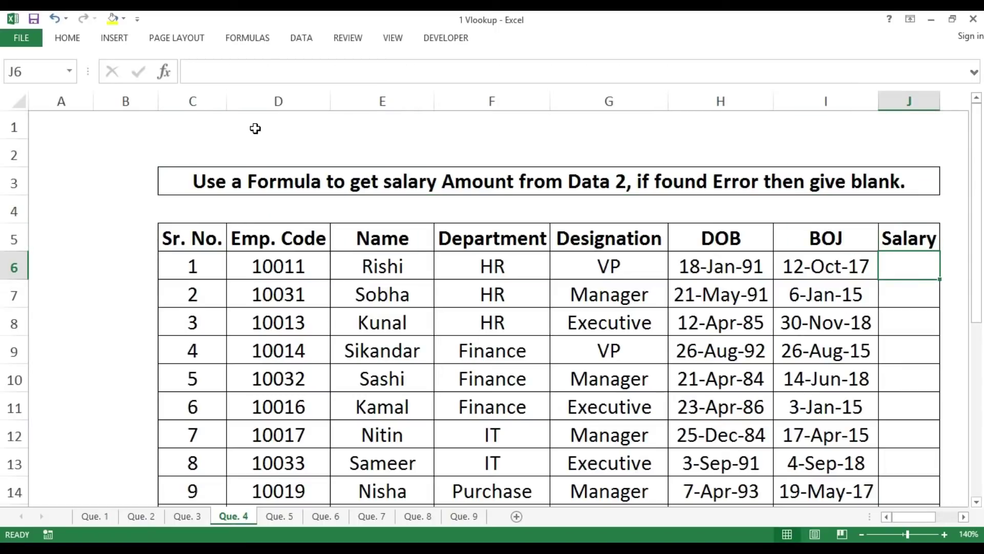
pyautogui.hotkey('shift', 'Down')
pyautogui.hotkey('shift', 'Down')
pyautogui.hotkey('shift', 'Down')
pyautogui.hotkey('shift', 'Down')
pyautogui.hotkey('shift', 'Down')
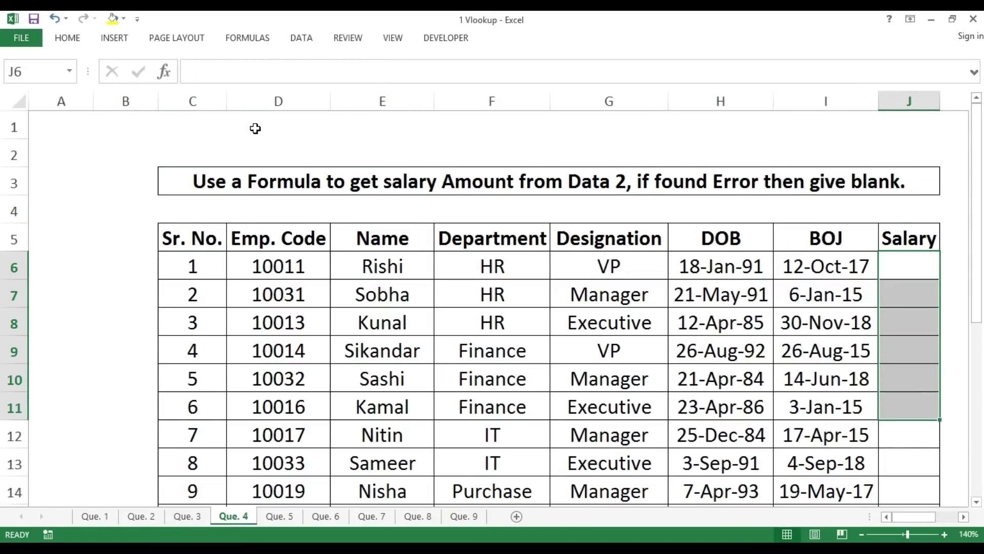
# Step: Examine the Data 2 table and the task heading, ending back in Salary cell J6
pyautogui.hotkey('ctrl', 'Right')
pyautogui.hotkey('ctrl', 'Right')
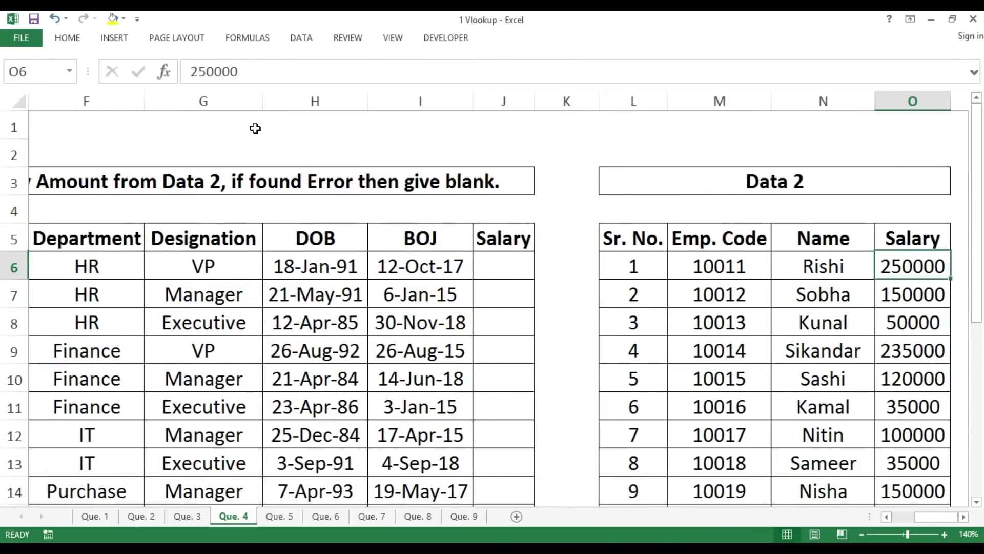
pyautogui.scroll(-4, 255, 128)
pyautogui.press('Up')
pyautogui.press('Down')
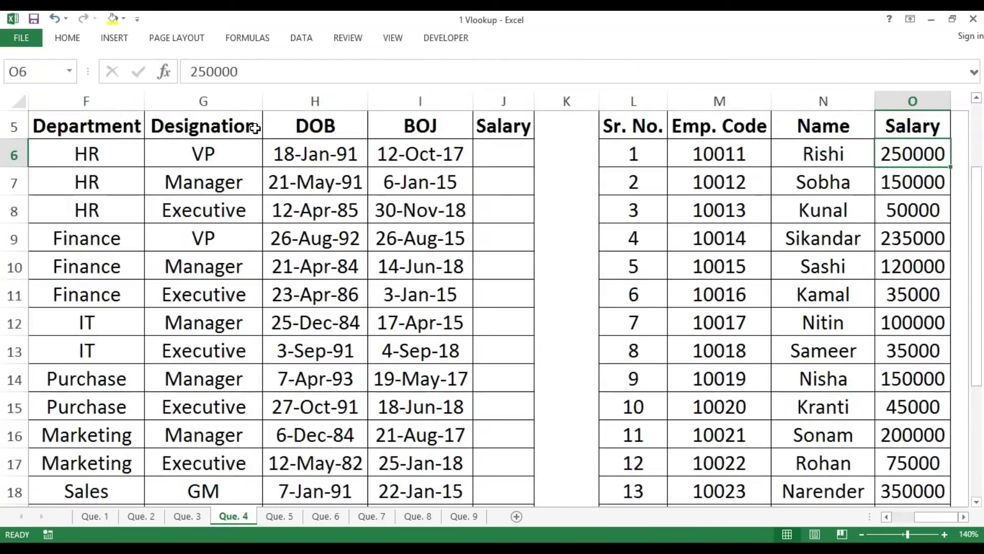
pyautogui.press('Left')
pyautogui.press('Left')
pyautogui.press('Left')
pyautogui.press('Left')
pyautogui.press('Left')
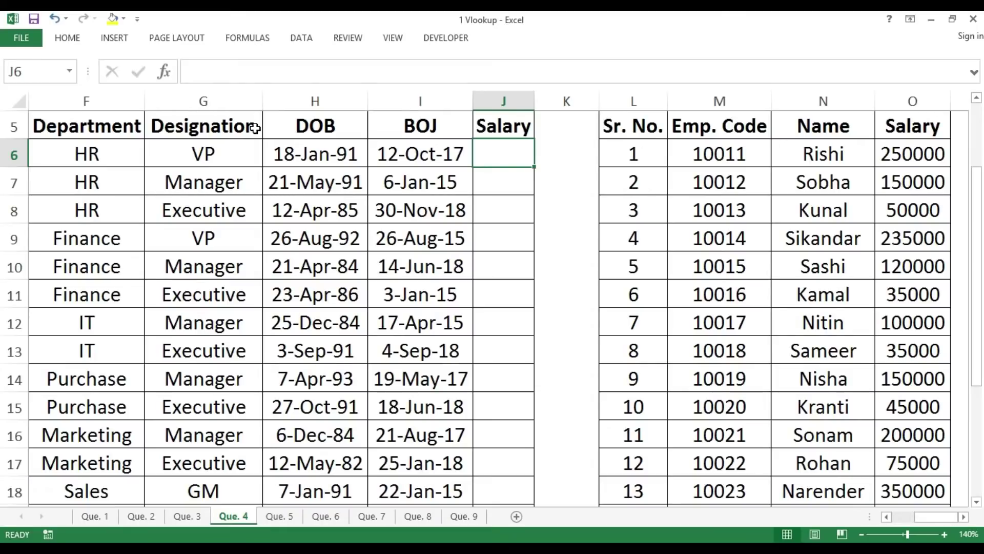
pyautogui.press('Up')
pyautogui.press('Up')
pyautogui.press('Up')
pyautogui.press('Down')
pyautogui.press('Down')
pyautogui.press('Down')
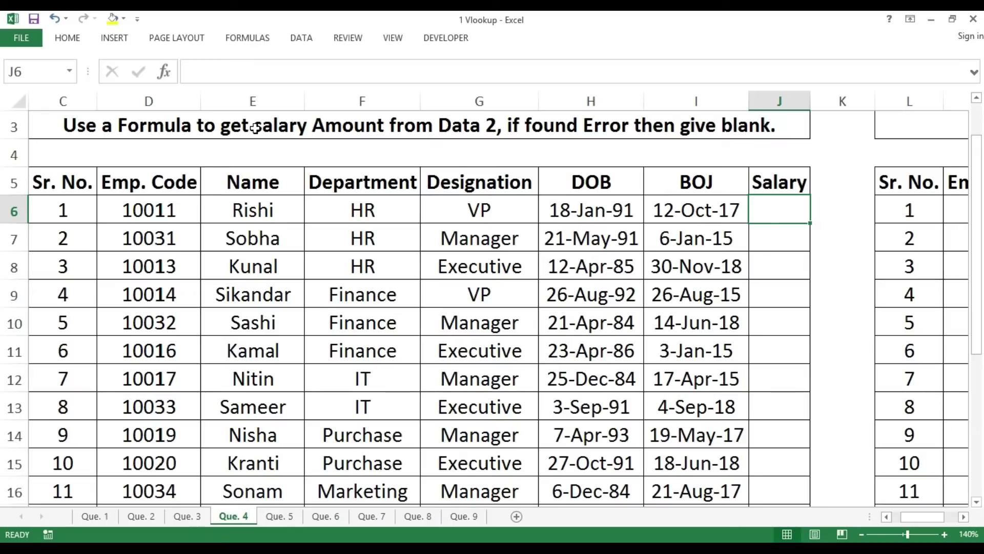
# Step: Start a VLOOKUP formula in Salary cell J6 with Emp. Code cell D6 as the lookup value
pyautogui.press('Down')
pyautogui.press('Up')
pyautogui.write('=vl')
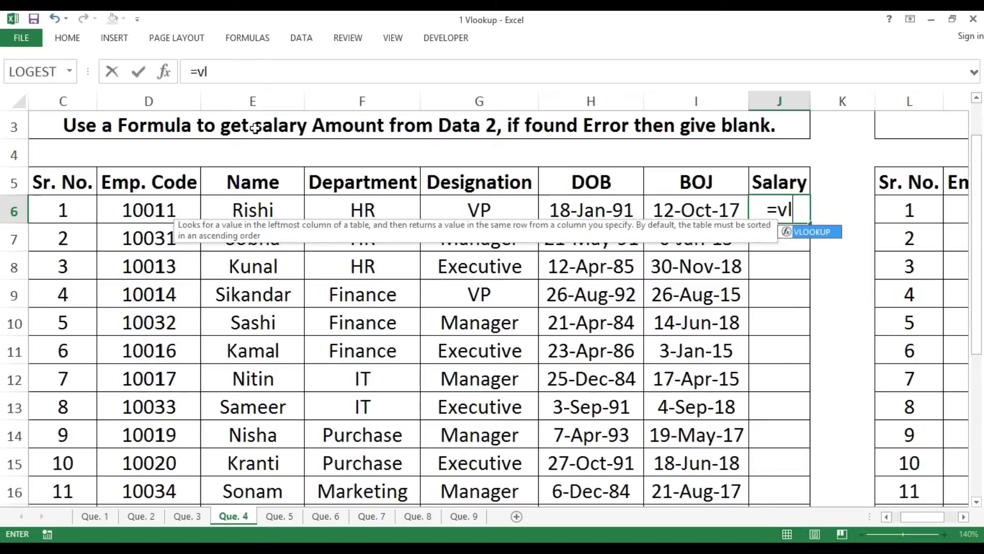
pyautogui.press('Tab')
pyautogui.press('Left')
pyautogui.press('Left')
pyautogui.press('Left')
pyautogui.press('Left')
pyautogui.press('Left')
pyautogui.press('Left')
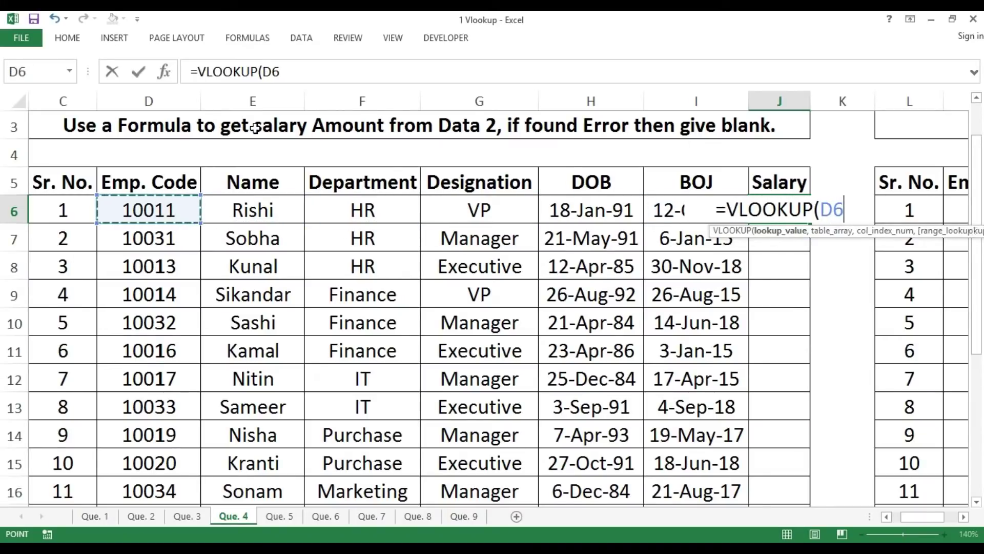
# Step: Set the VLOOKUP table array to the Data 2 range from Emp. Code to Salary as the absolute reference $M$6:$O$25
pyautogui.write(',')
pyautogui.press('Right')
pyautogui.press('Right')
pyautogui.press('Right')
pyautogui.hotkey('shift', 'Right')
pyautogui.hotkey('shift', 'Right')
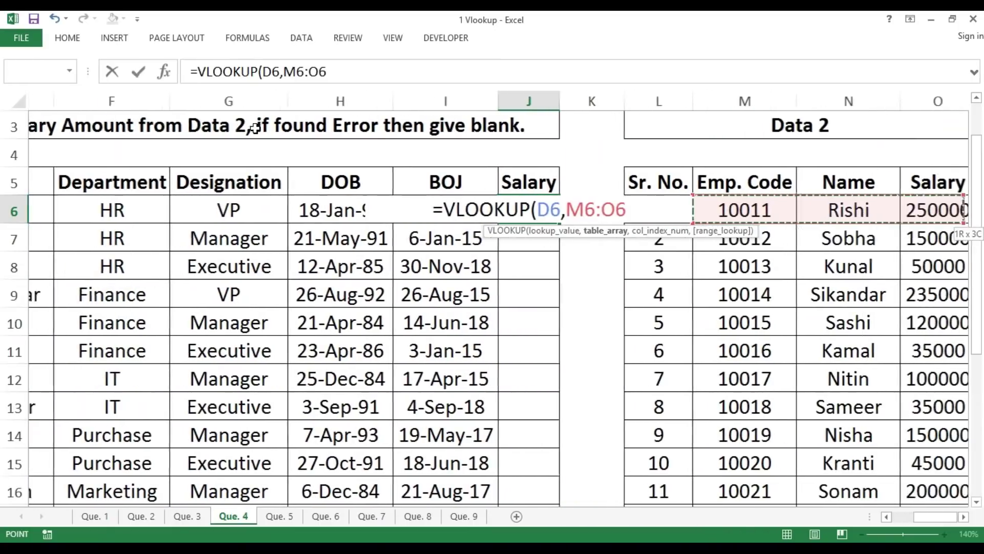
pyautogui.hotkey('ctrl', 'shift', 'Down')
pyautogui.press('F4')
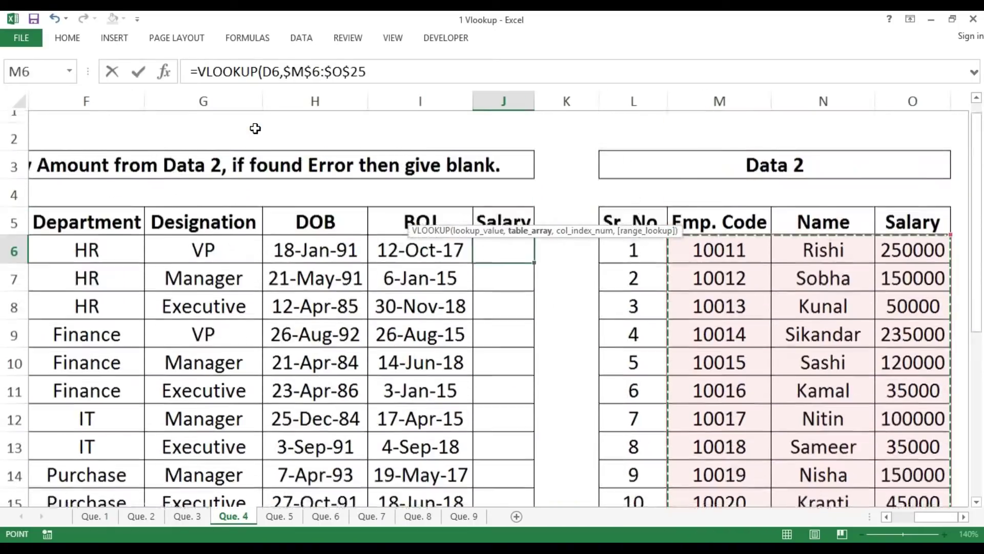
# Step: Finish the VLOOKUP with column index 3 and exact match 0, and enter it in J6
pyautogui.write(',')
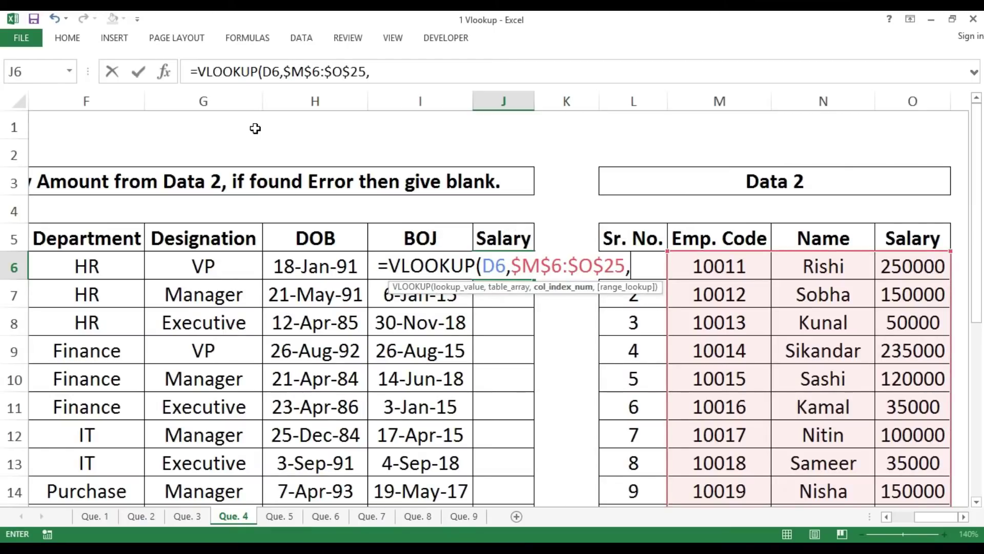
pyautogui.write('3')
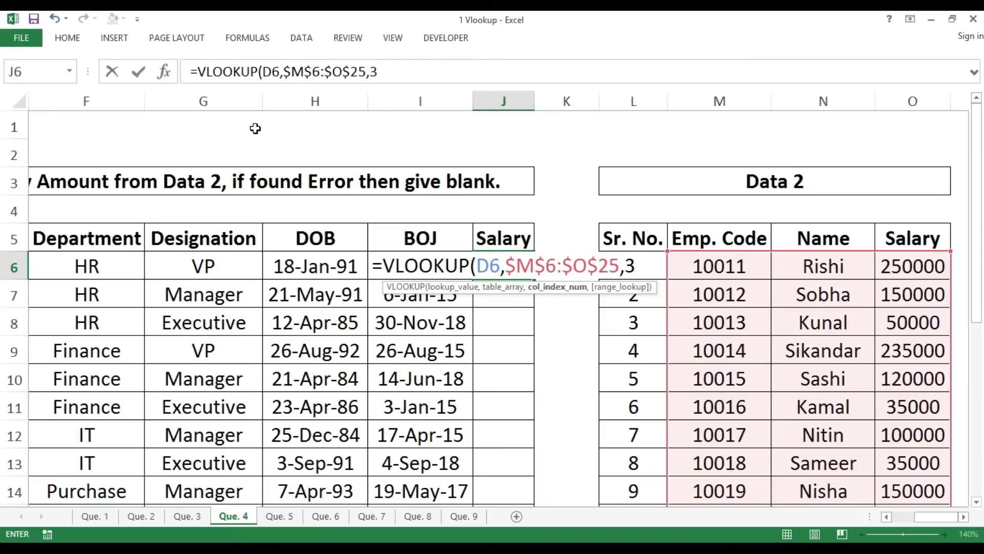
pyautogui.write(',0)')
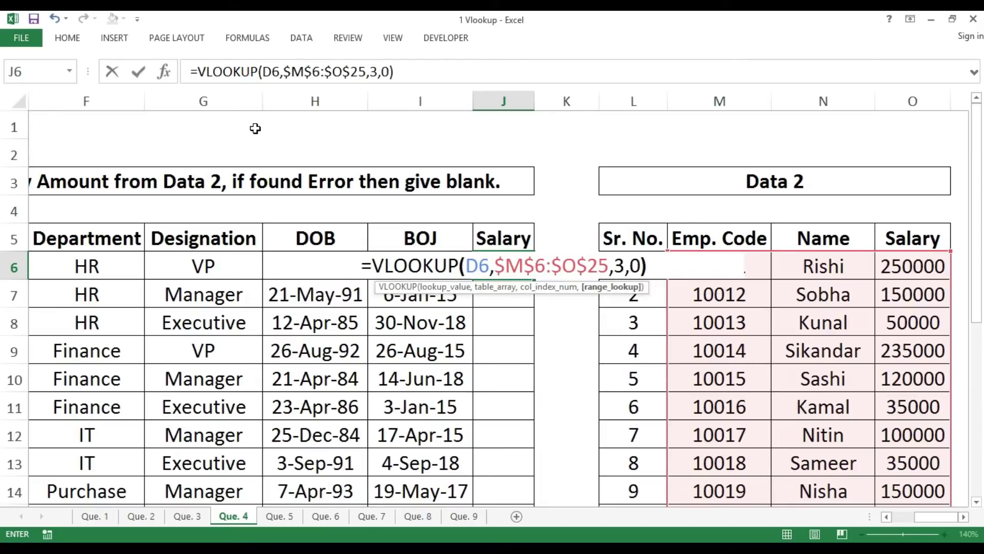
pyautogui.press('Return')
# Step: Fill the J6 VLOOKUP formula down the Salary column through row 25
pyautogui.press('Left')
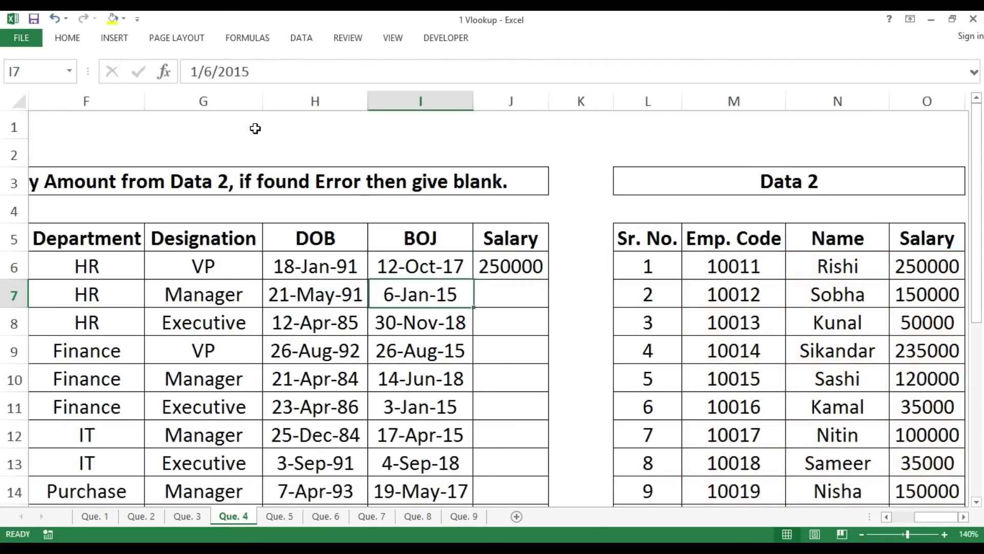
pyautogui.hotkey('ctrl', 'Down')
pyautogui.press('Right')
pyautogui.hotkey('ctrl', 'shift', 'Up')
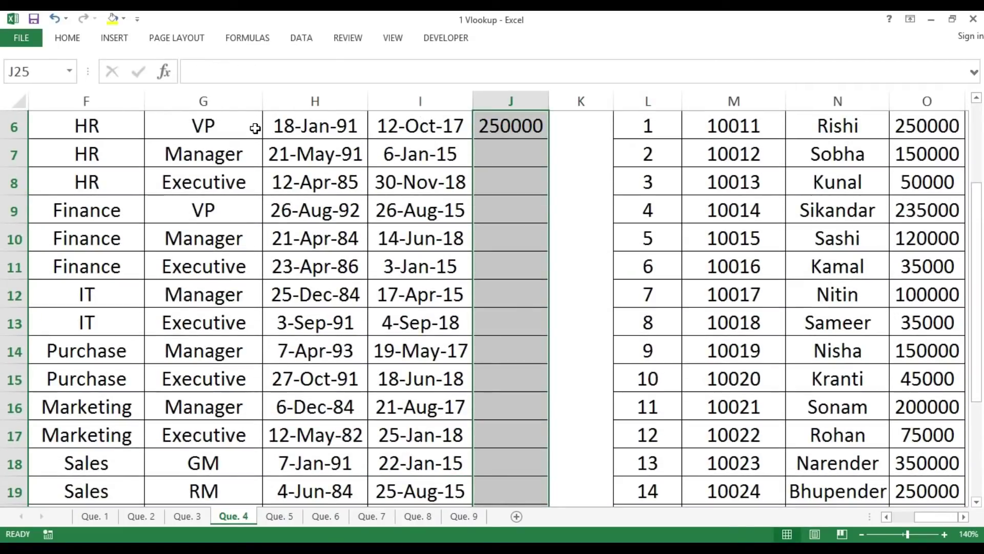
pyautogui.hotkey('ctrl', 'd')
# Step: Review the filled Salary column for lookup errors and reread the task heading, ending in J6
pyautogui.hotkey('ctrl', 'Up')
pyautogui.press('Down')
pyautogui.press('Down')
pyautogui.press('Down')
pyautogui.press('Down')
pyautogui.press('Down')
pyautogui.press('Down')
pyautogui.press('Down')
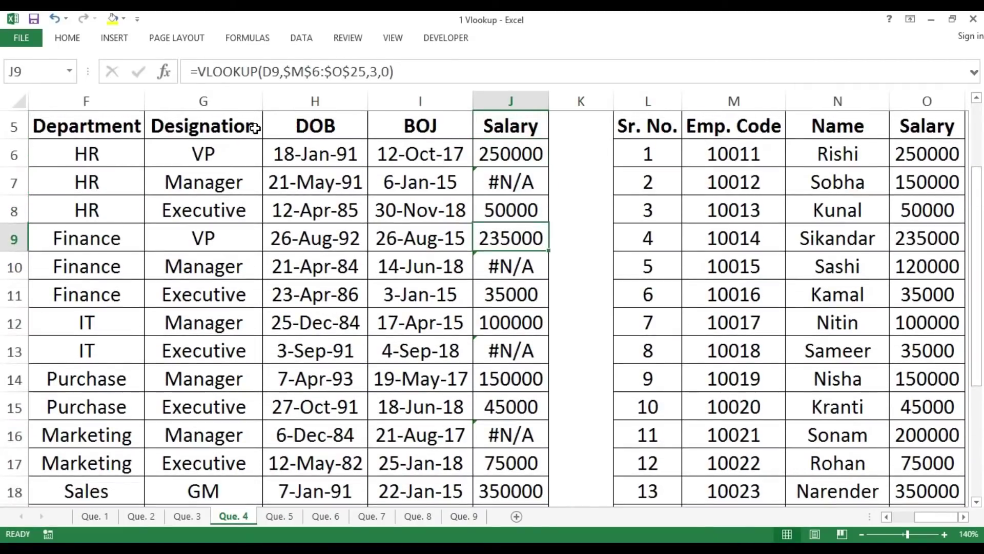
pyautogui.press('Down')
pyautogui.press('Down')
pyautogui.press('Down')
pyautogui.press('Down')
pyautogui.press('Down')
pyautogui.press('Down')
pyautogui.press('Down')
pyautogui.press('Down')
pyautogui.press('Down')
pyautogui.press('Down')
pyautogui.press('Down')
pyautogui.press('Down')
pyautogui.press('Down')
pyautogui.hotkey('ctrl', 'Up')
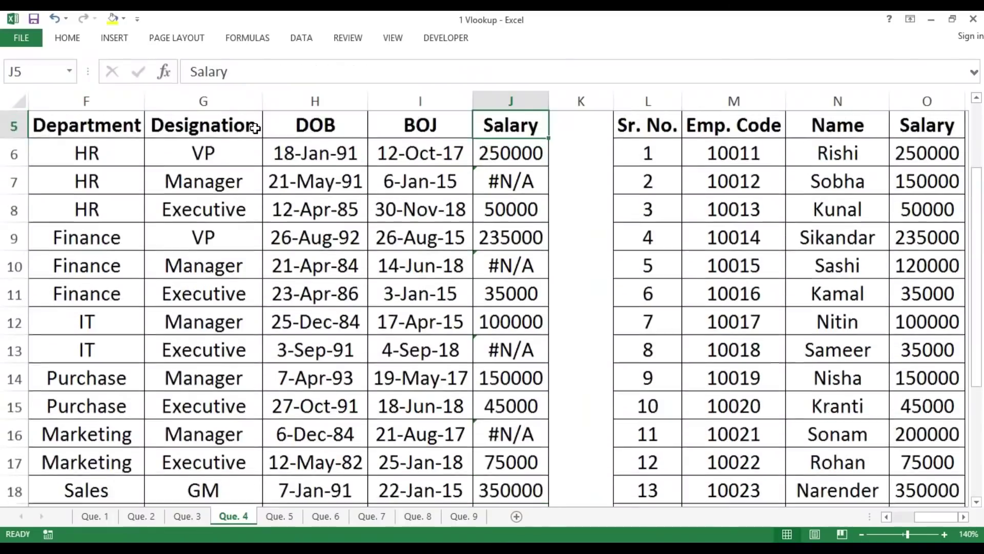
pyautogui.press('Up')
pyautogui.press('Up')
pyautogui.press('Up')
pyautogui.scroll(1, 255, 128)
pyautogui.press('Down')
pyautogui.press('Down')
pyautogui.press('Down')
pyautogui.press('Down')
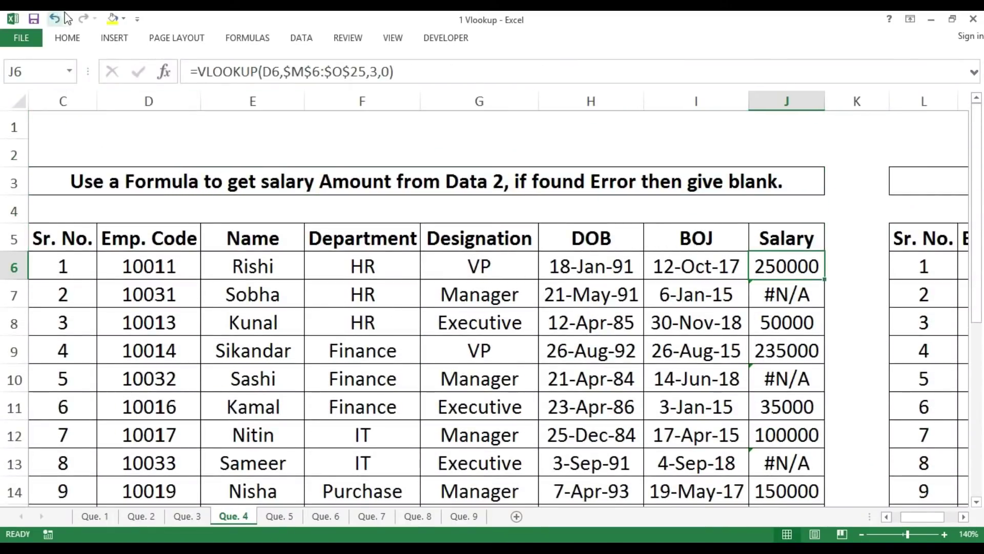
# Step: Wrap the VLOOKUP in J6 in IFERROR with " " as the value if error, and enter the formula
pyautogui.doubleClick(789, 270)
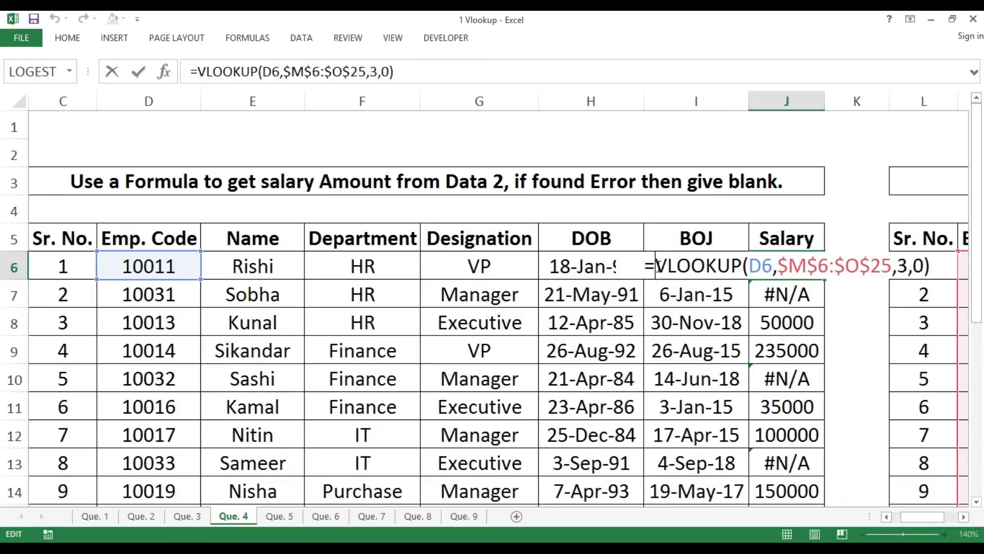
pyautogui.click(658, 266)
pyautogui.write('ife')
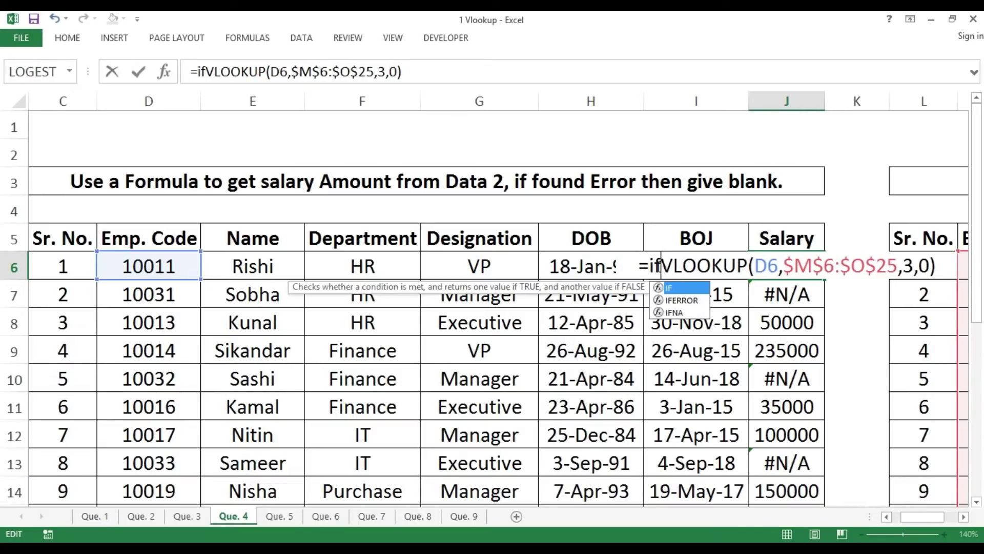
pyautogui.press('Tab')
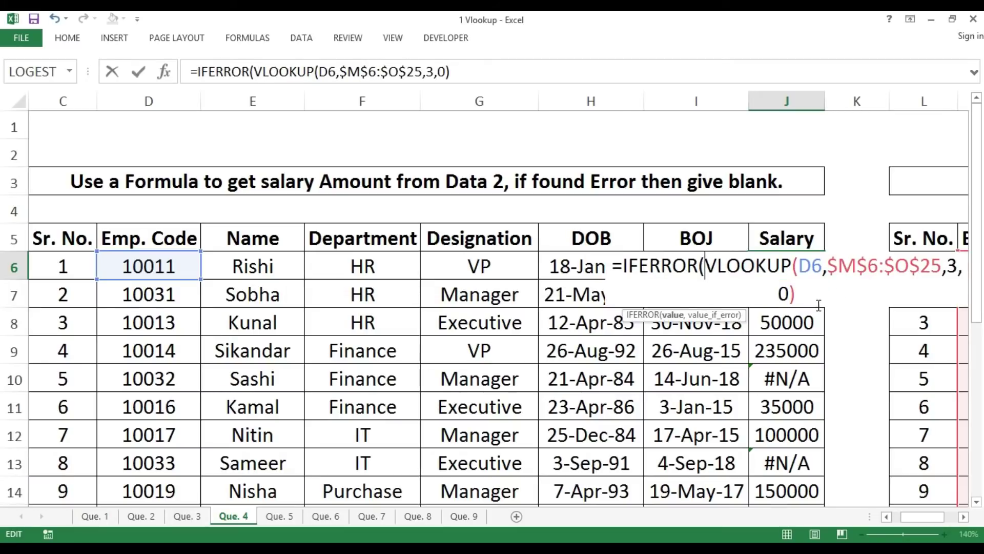
pyautogui.click(796, 292)
pyautogui.write(',')
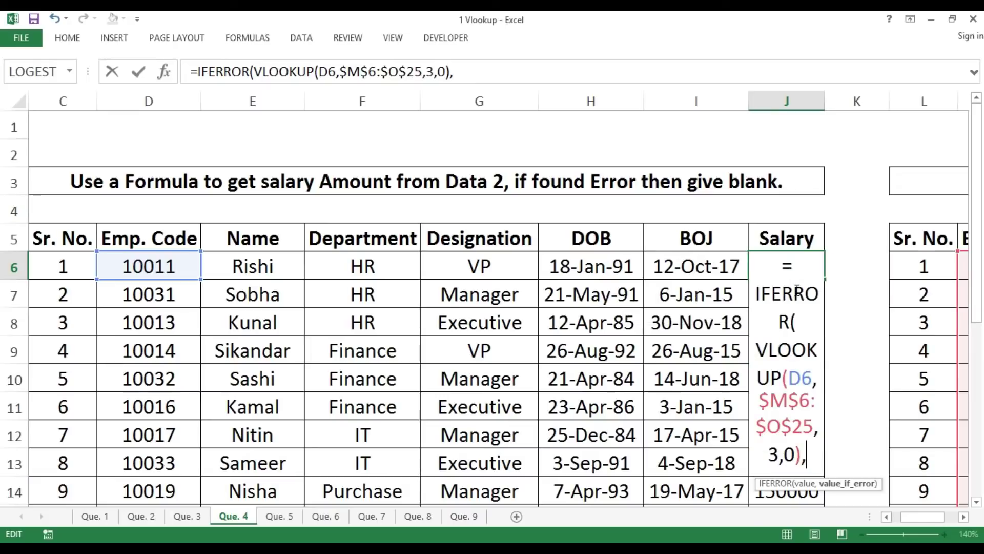
pyautogui.write('"')
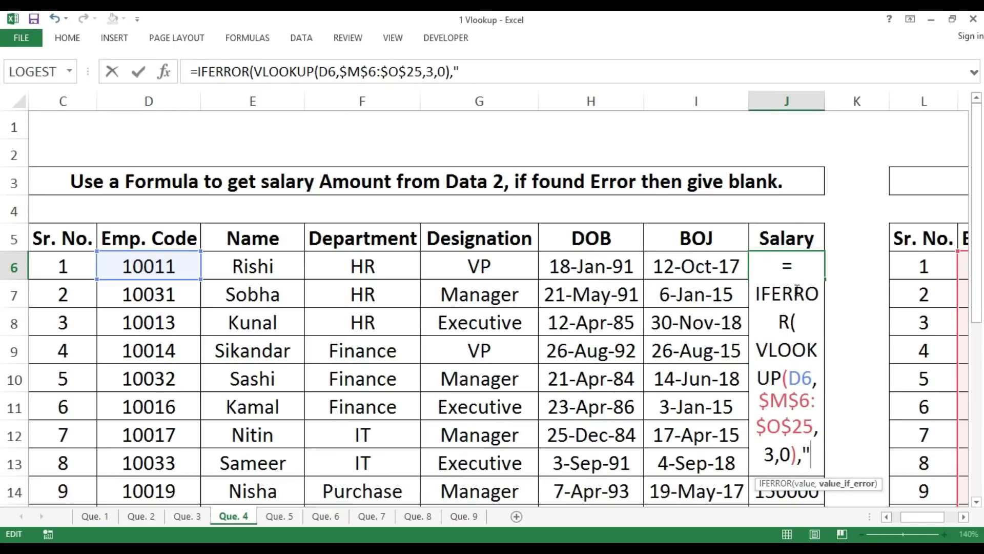
pyautogui.write(' "')
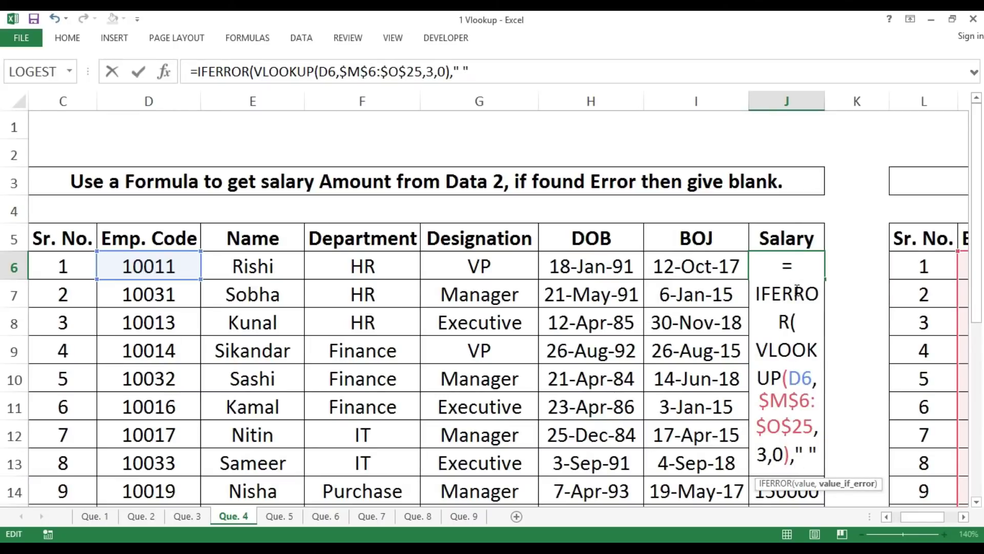
pyautogui.write(')')
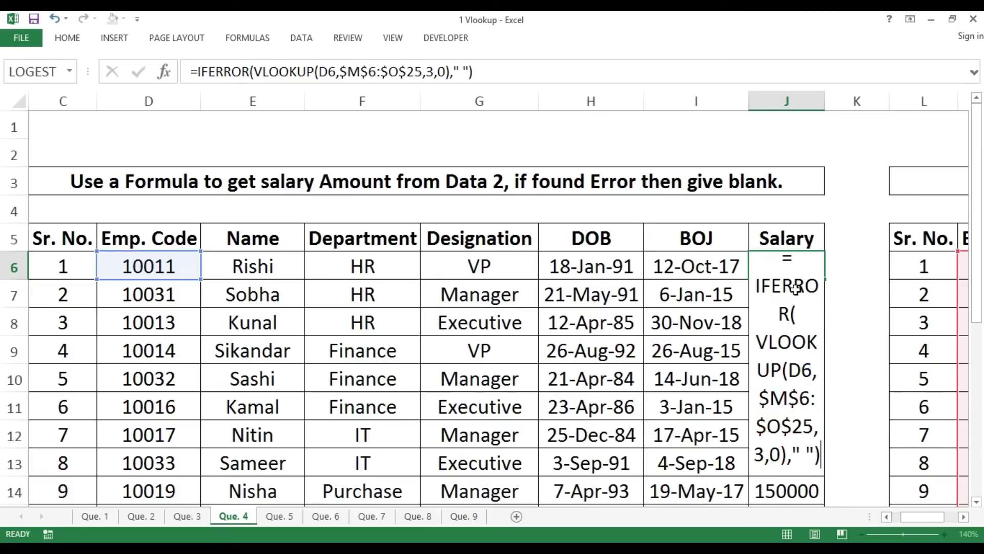
pyautogui.press('Return')
# Step: Fill the J6 IFERROR formula down the Salary column through row 25
pyautogui.press('Up')
pyautogui.hotkey('ctrl', 'shift', 'Down')
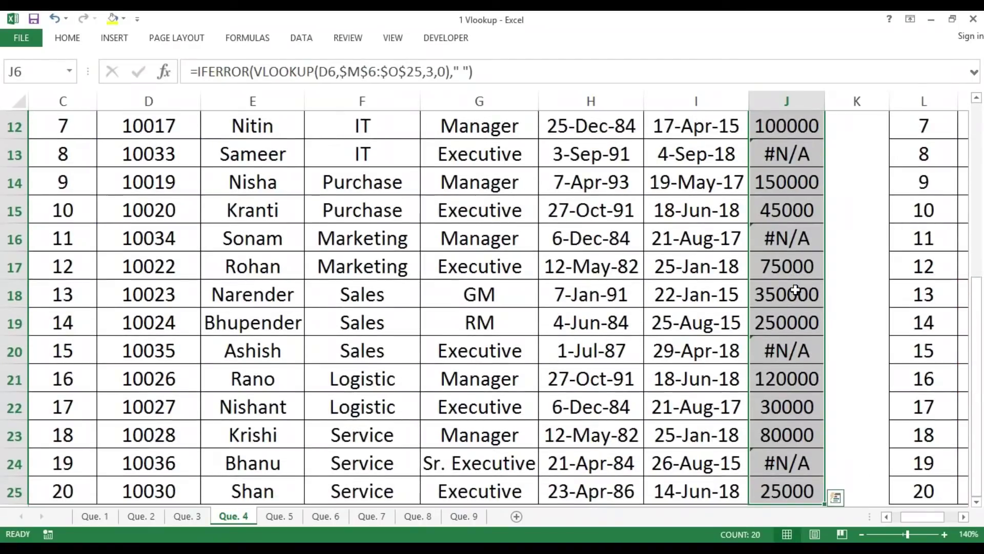
pyautogui.hotkey('ctrl', 'd')
# Step: Review the filled Salary column for codes missing from Data 2, and return to cell A1
pyautogui.press('Down')
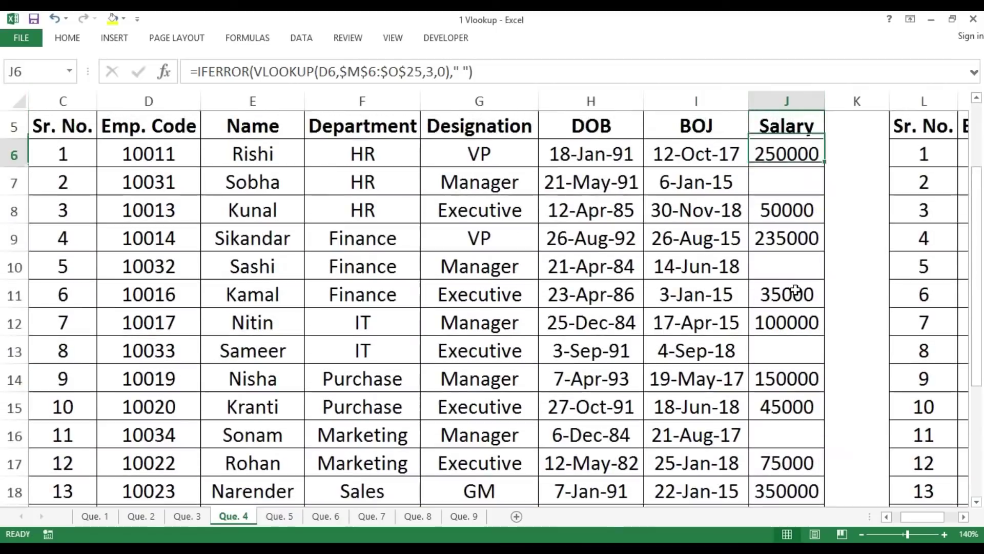
pyautogui.press('Down')
pyautogui.press('Down')
pyautogui.press('Down')
pyautogui.press('Down')
pyautogui.press('Down')
pyautogui.press('Down')
pyautogui.press('Down')
pyautogui.press('Down')
pyautogui.press('Down')
pyautogui.press('Down')
pyautogui.press('Down')
pyautogui.press('Down')
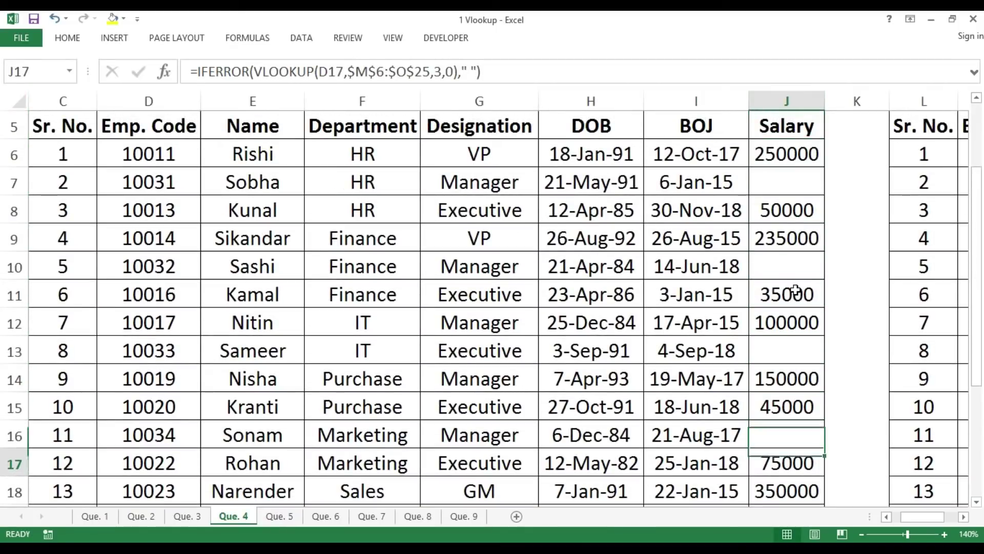
pyautogui.press('Down')
pyautogui.press('Down')
pyautogui.press('Down')
pyautogui.press('Down')
pyautogui.press('Down')
pyautogui.press('Down')
pyautogui.press('Down')
pyautogui.press('Down')
pyautogui.press('Down')
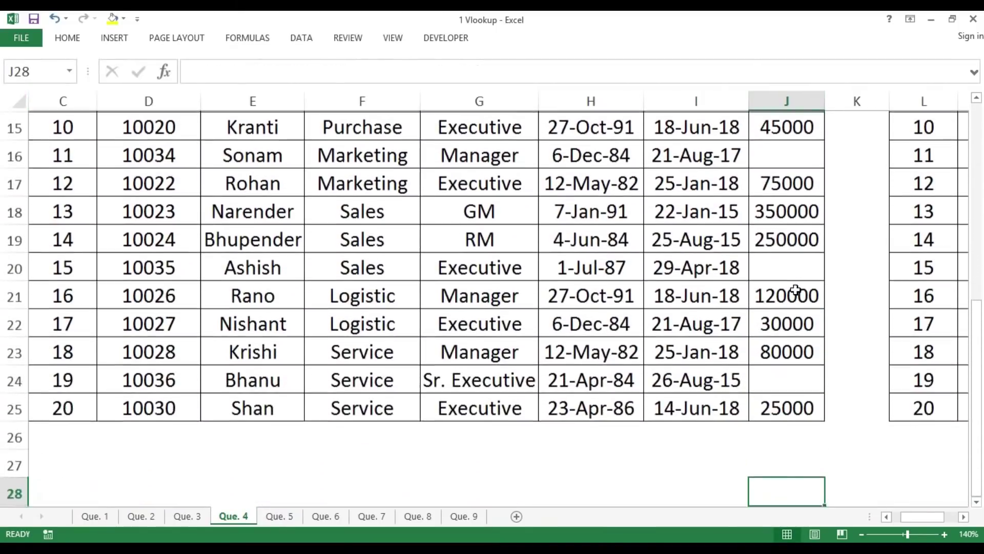
pyautogui.press('Up')
pyautogui.press('Up')
pyautogui.press('Up')
pyautogui.press('Up')
pyautogui.press('Up')
pyautogui.press('Up')
pyautogui.press('Up')
pyautogui.press('Up')
pyautogui.press('Up')
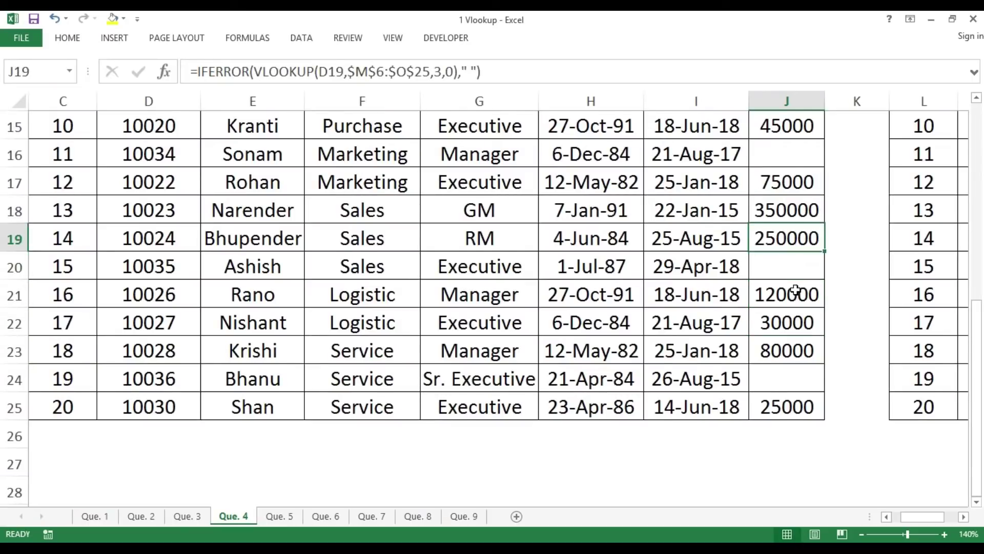
pyautogui.hotkey('ctrl', 'Up')
pyautogui.press('Left')
pyautogui.press('Left')
pyautogui.press('Left')
pyautogui.press('Left')
pyautogui.press('Left')
pyautogui.press('Left')
pyautogui.press('Left')
pyautogui.press('Left')
pyautogui.press('Left')
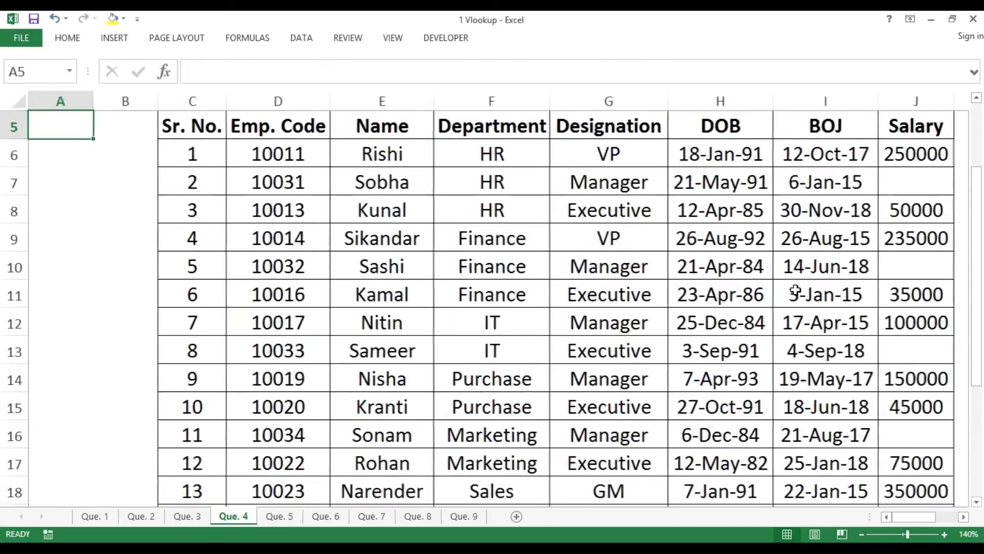
pyautogui.hotkey('ctrl', 'Home')
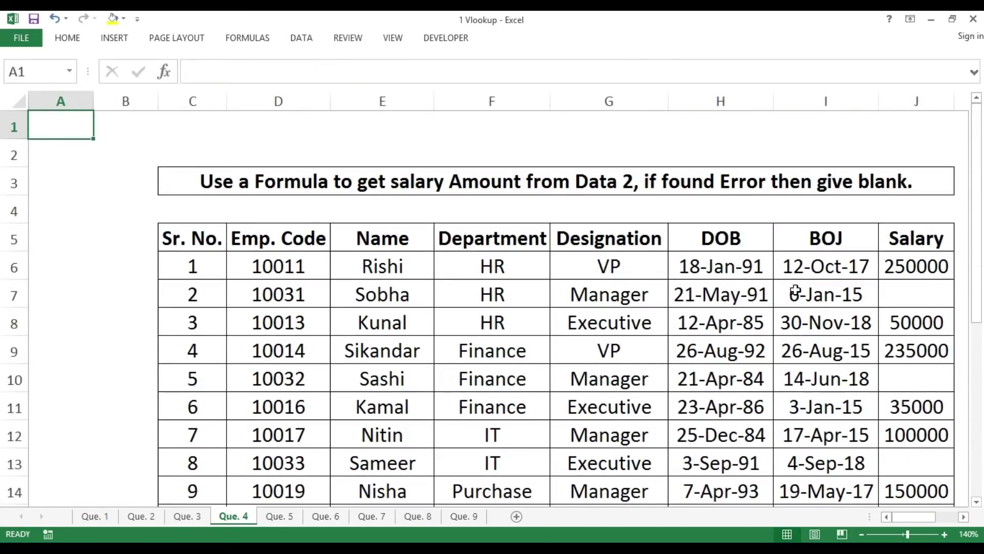
# Step: Open sheet Que. 5 and read its task heading and the column headers of the empty results table
pyautogui.hotkey('ctrl', 'pagedown')
pyautogui.press('Down')
pyautogui.press('Down')
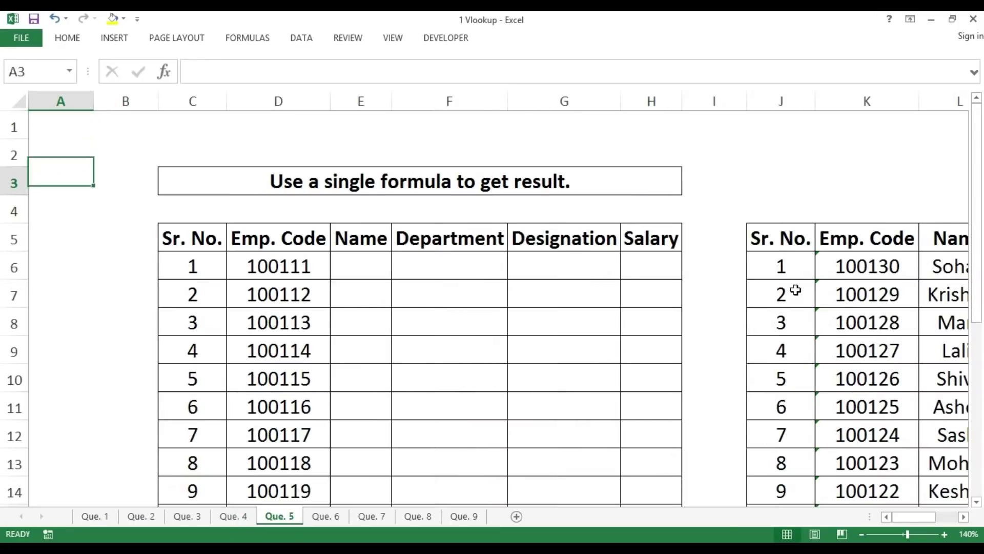
pyautogui.press('Right')
pyautogui.press('Right')
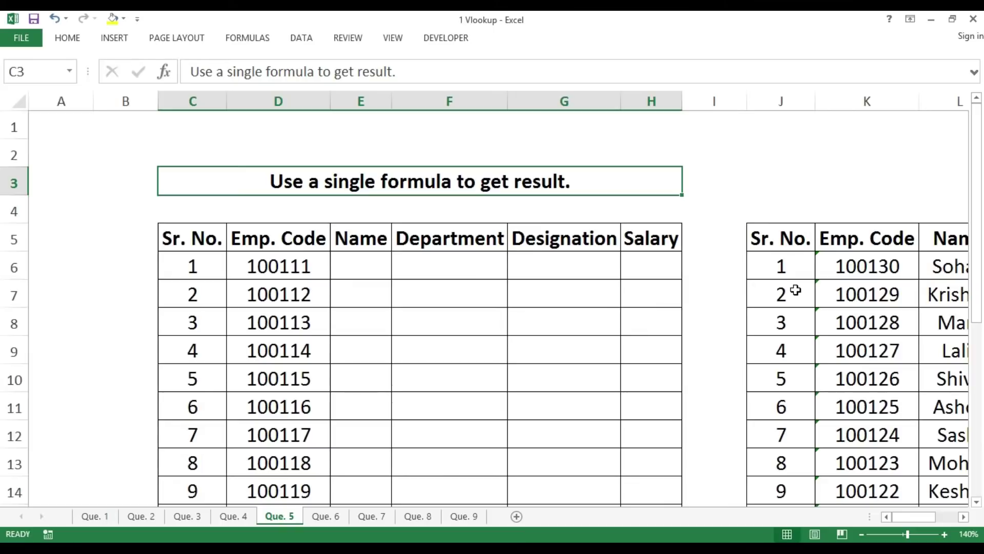
pyautogui.press('Down')
pyautogui.press('Down')
pyautogui.press('Right')
pyautogui.press('Right')
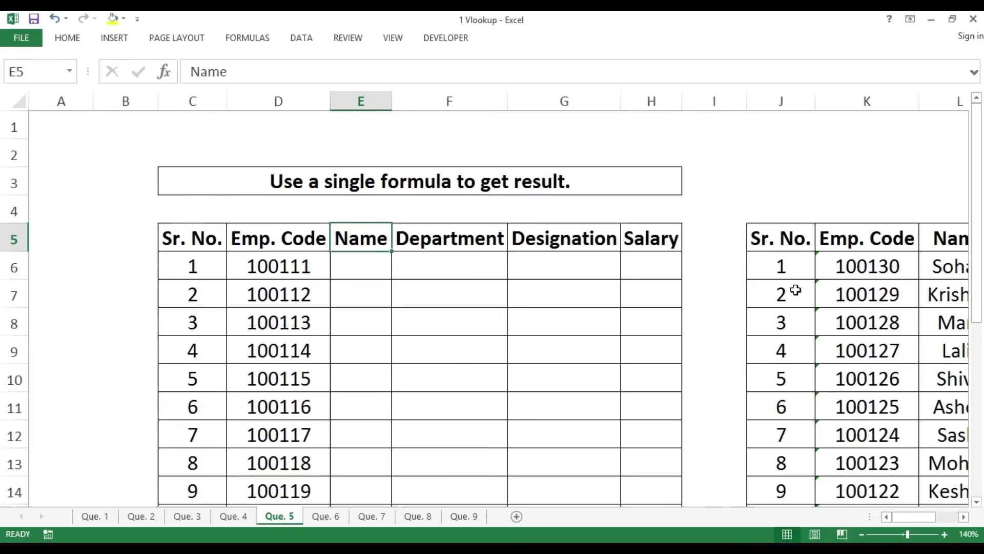
# Step: Examine the source table's columns from Emp. Code to Salary, and return to E6 in the Name column
pyautogui.press('Down')
pyautogui.press('Right')
pyautogui.press('Right')
pyautogui.press('Right')
pyautogui.press('Right')
pyautogui.press('Right')
pyautogui.press('Right')
pyautogui.press('Right')
pyautogui.press('Right')
pyautogui.press('Right')
pyautogui.press('Right')
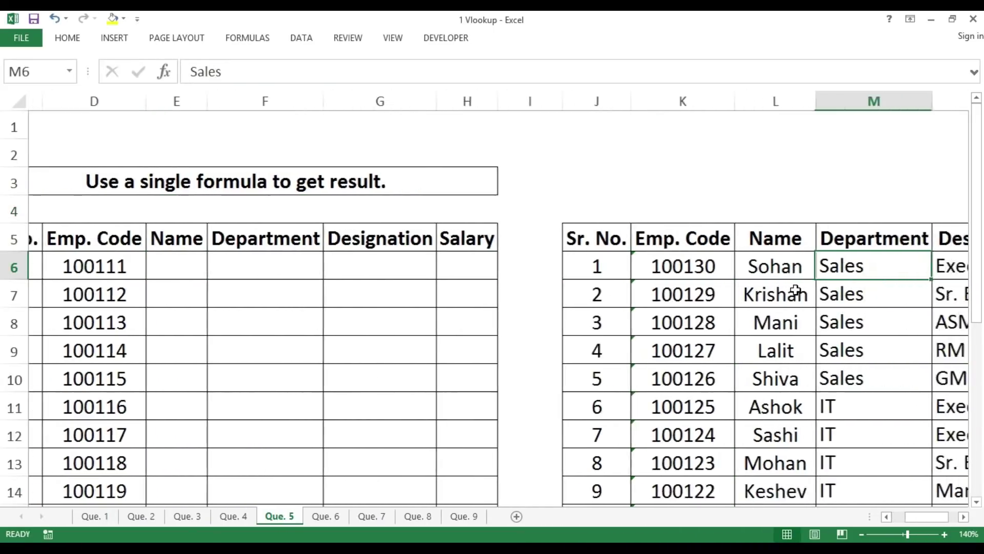
pyautogui.press('Left')
pyautogui.press('Left')
pyautogui.press('Left')
pyautogui.press('Left')
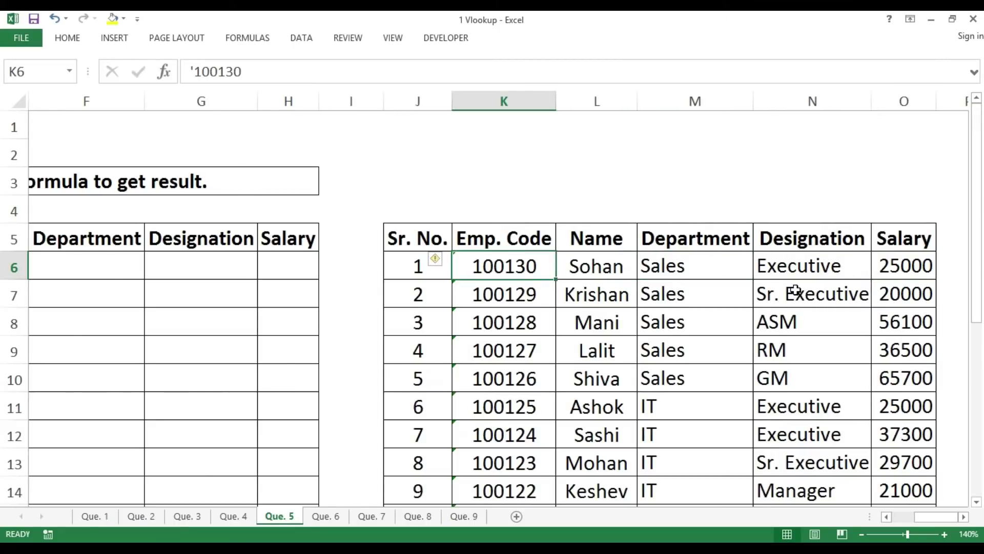
pyautogui.press('Left')
pyautogui.press('Left')
pyautogui.press('Left')
pyautogui.press('Left')
pyautogui.press('Left')
pyautogui.press('Left')
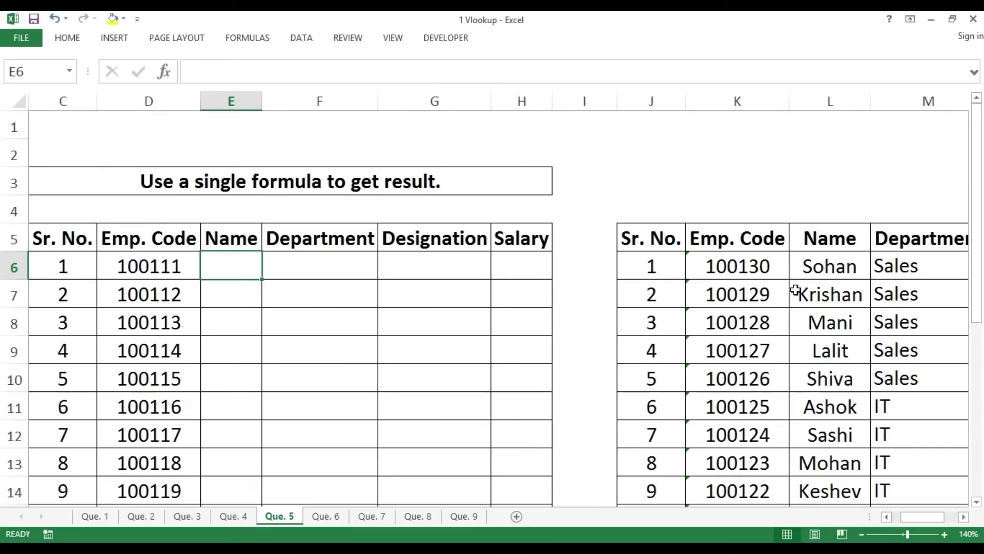
# Step: Start a VLOOKUP in E6 with the whole Emp. Code column $D$6:$D$25 as the absolute lookup value
pyautogui.write('=VLOOKUP(')
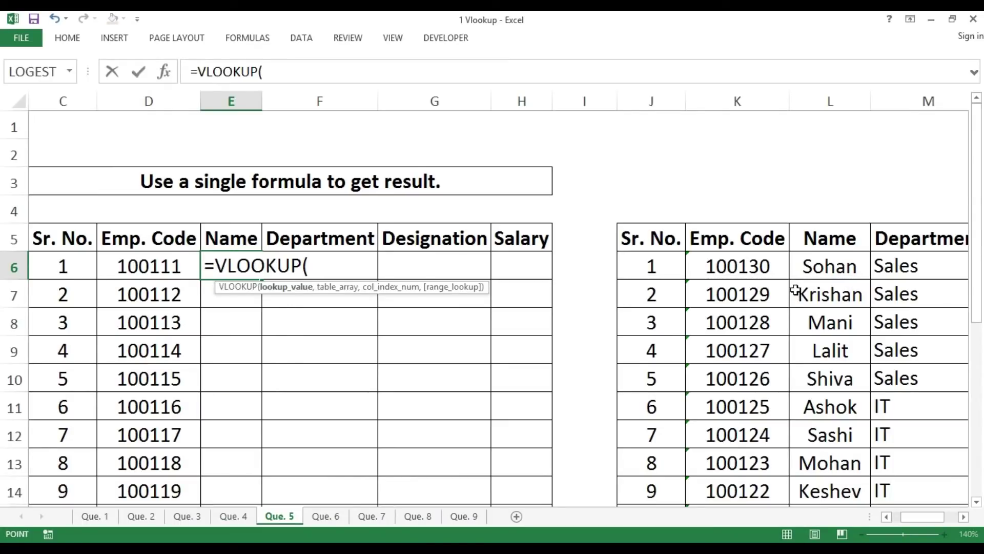
pyautogui.press('Left')
pyautogui.hotkey('ctrl', 'shift', 'Down')
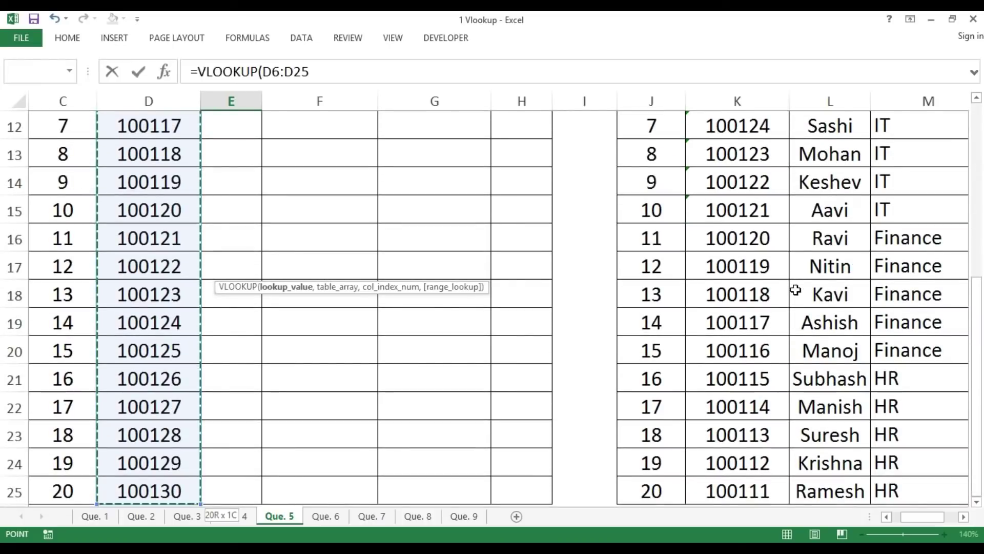
pyautogui.press('F4')
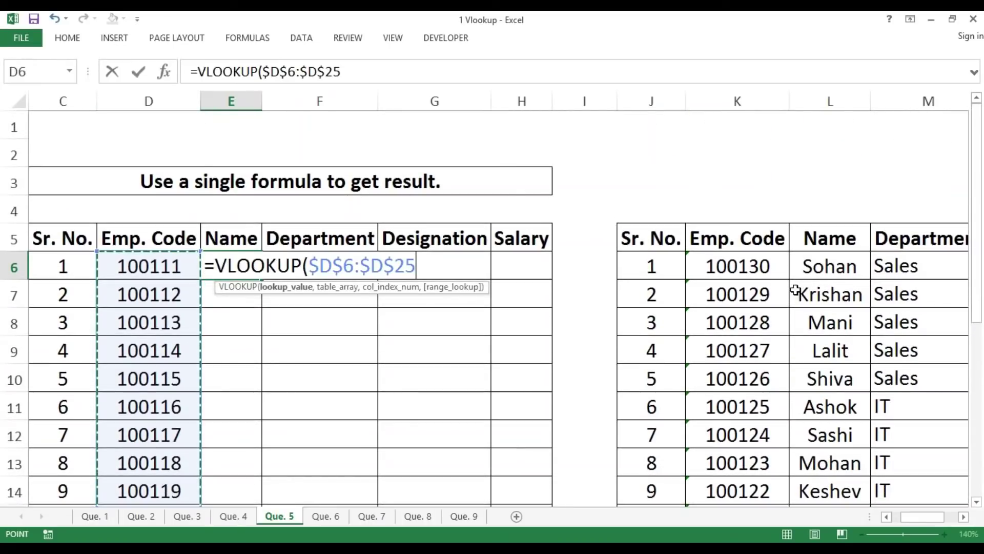
pyautogui.write(',')
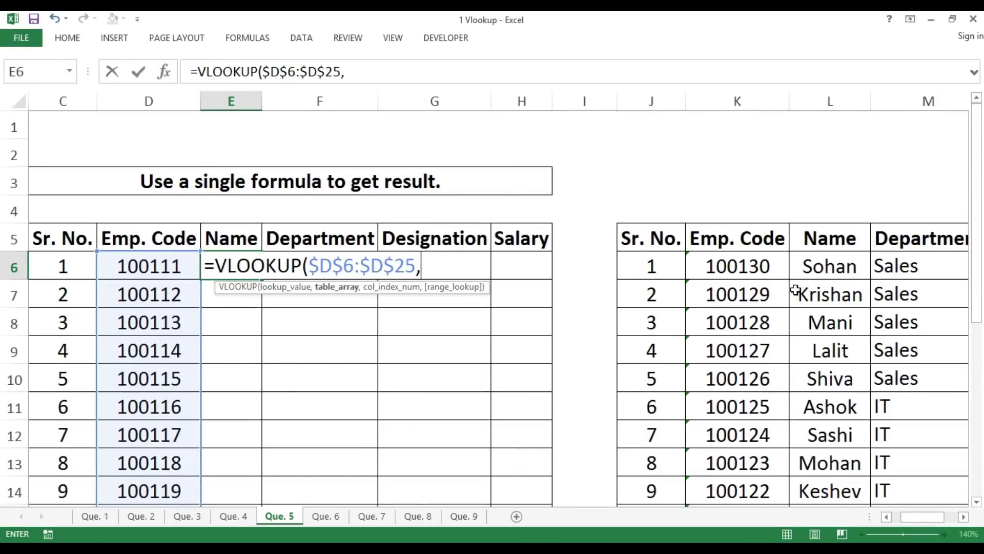
# Step: Set the VLOOKUP table array to the source range from Emp. Code to Salary as the absolute reference $K$6:$O$25
pyautogui.press('Right')
pyautogui.press('Right')
pyautogui.press('Right')
pyautogui.press('Right')
pyautogui.press('Right')
pyautogui.press('Right')
pyautogui.hotkey('ctrl', 'shift', 'Right')
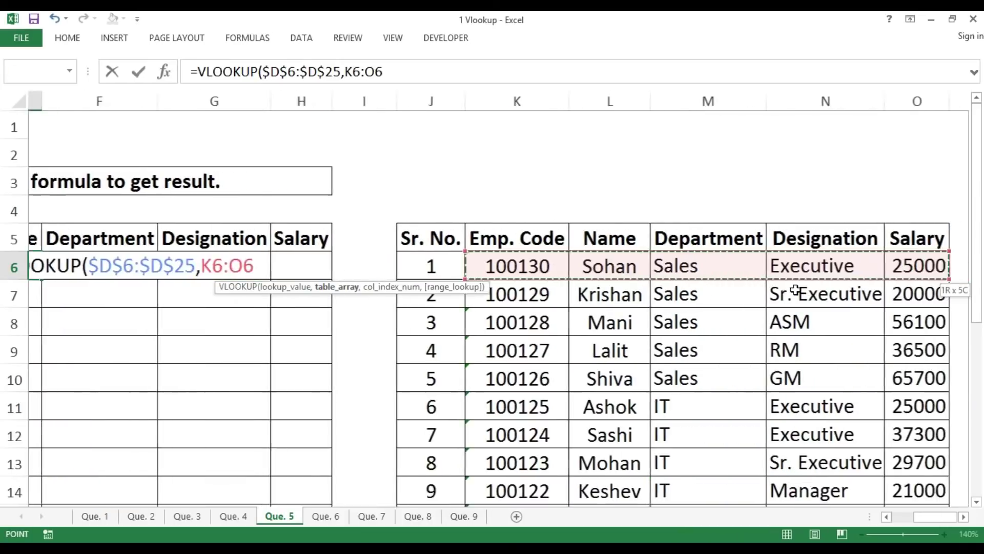
pyautogui.hotkey('ctrl', 'shift', 'Down')
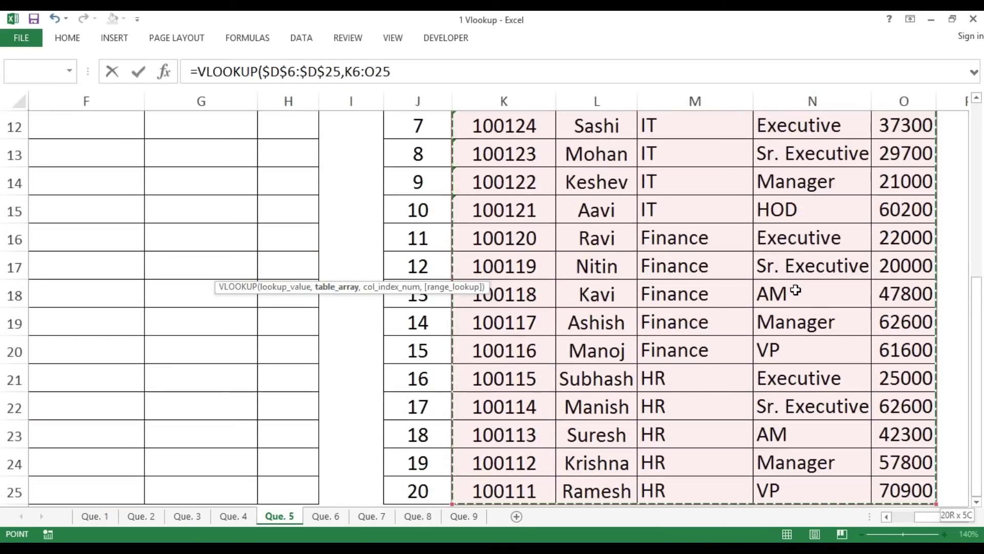
pyautogui.press('F4')
pyautogui.write(',')
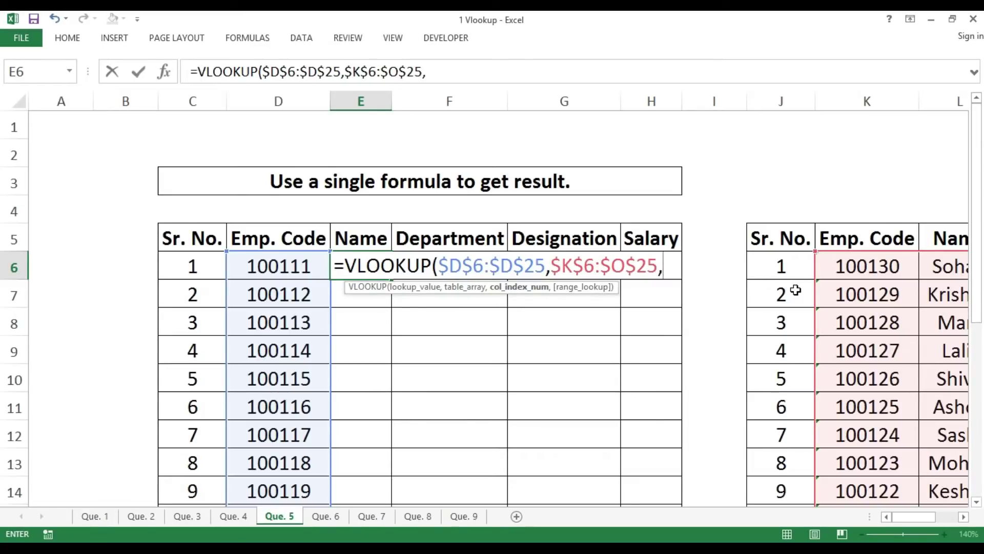
# Step: Set the column index to COLUMNS($D$4:D4)+1, fixing only the first D4 reference as absolute
pyautogui.write('colu')
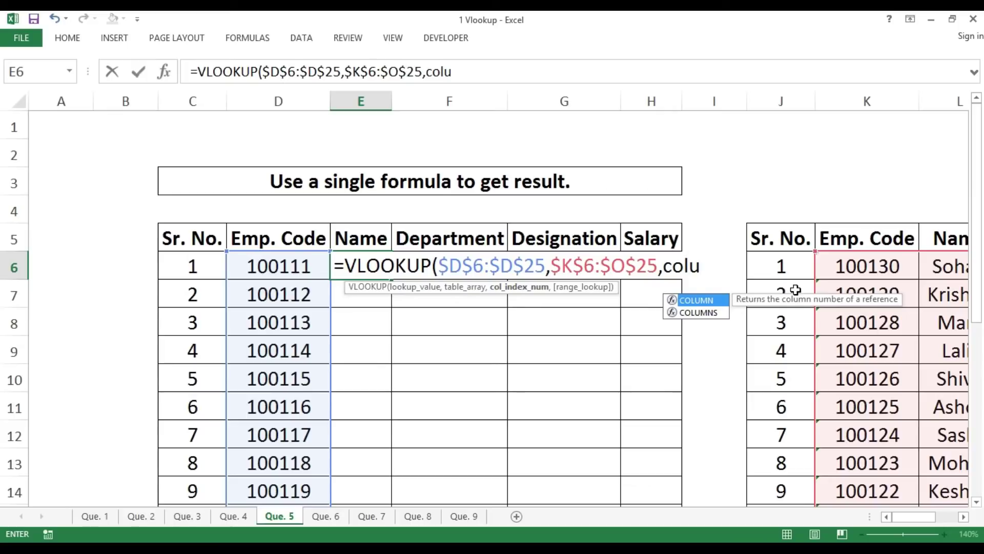
pyautogui.press('Down')
pyautogui.press('Tab')
pyautogui.press('Up')
pyautogui.press('Up')
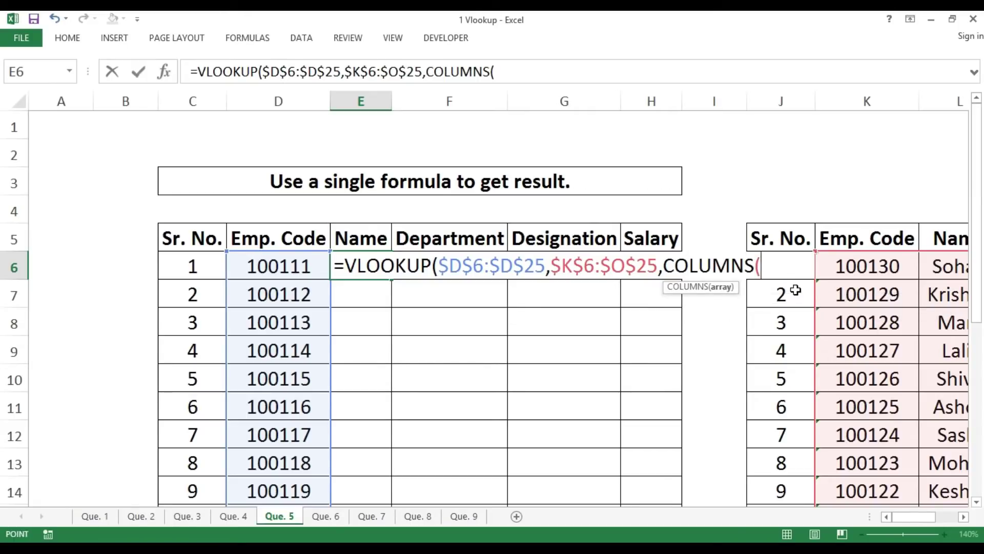
pyautogui.press('Left')
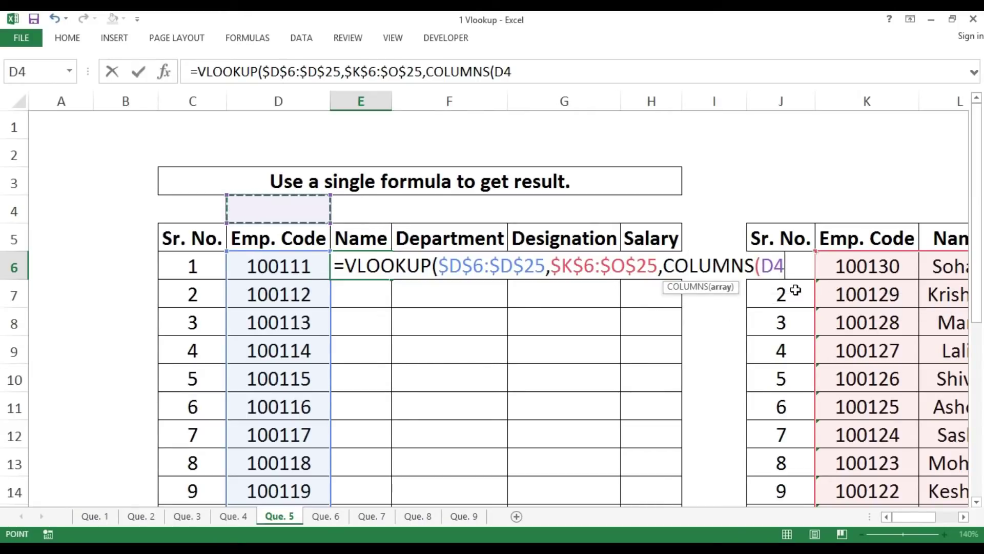
pyautogui.press('F8')
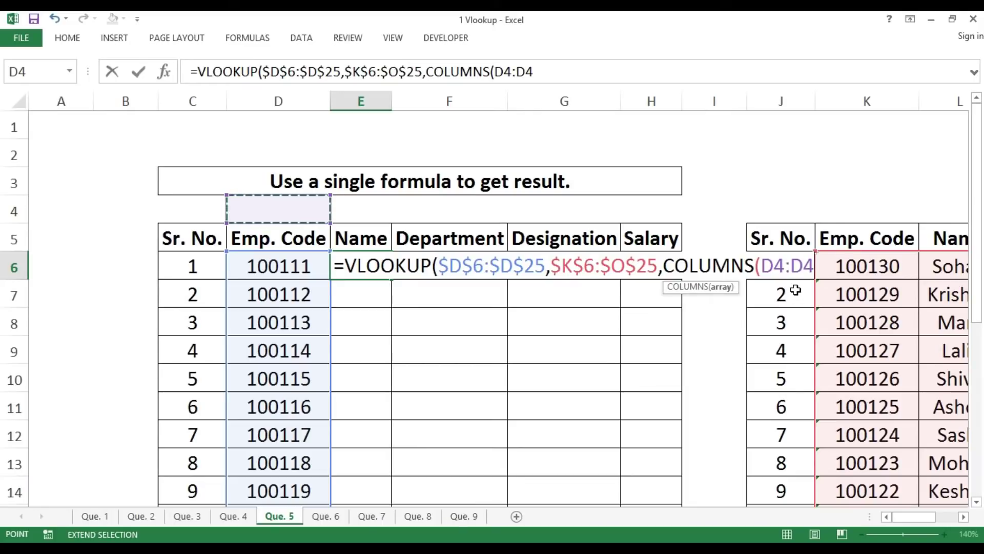
pyautogui.write(')')
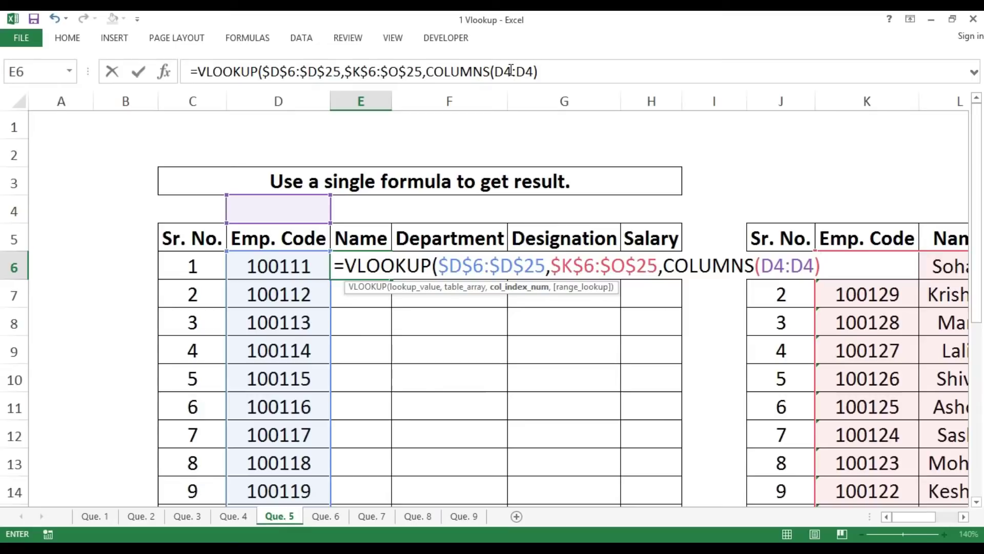
pyautogui.moveTo(511, 71); pyautogui.dragTo(495, 72)
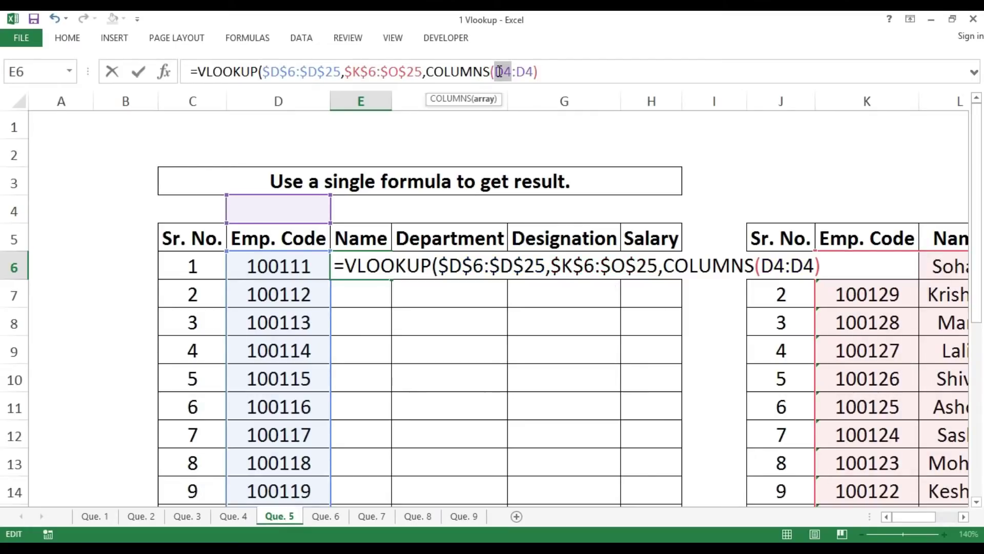
pyautogui.press('F4')
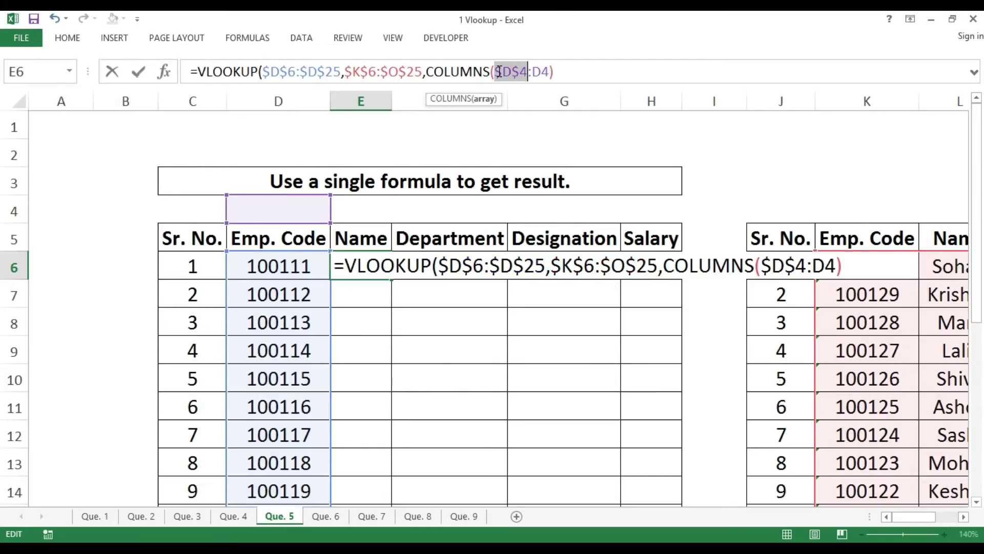
pyautogui.click(556, 72)
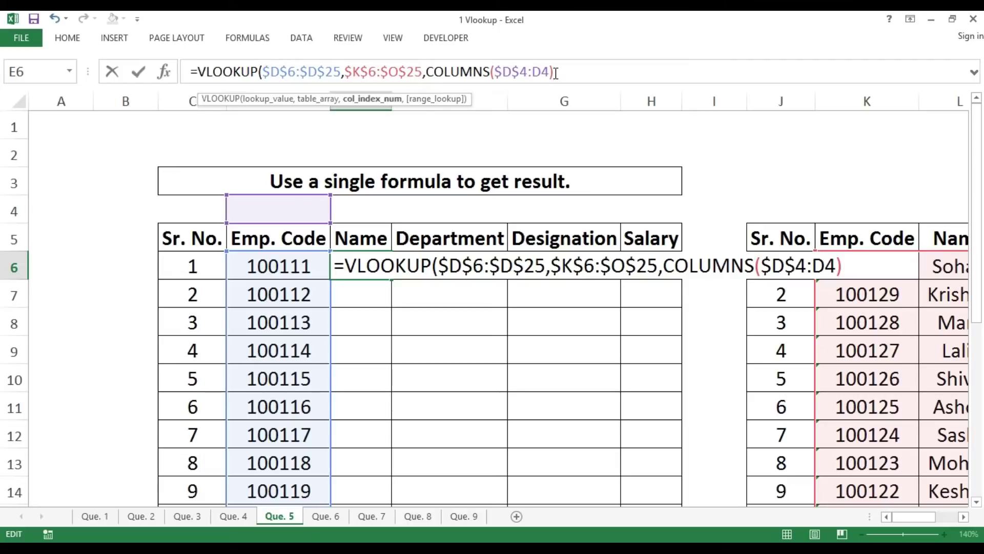
pyautogui.write('+1')
# Step: Finish the VLOOKUP with exact match 0 and enter it in E6
pyautogui.write(',0')
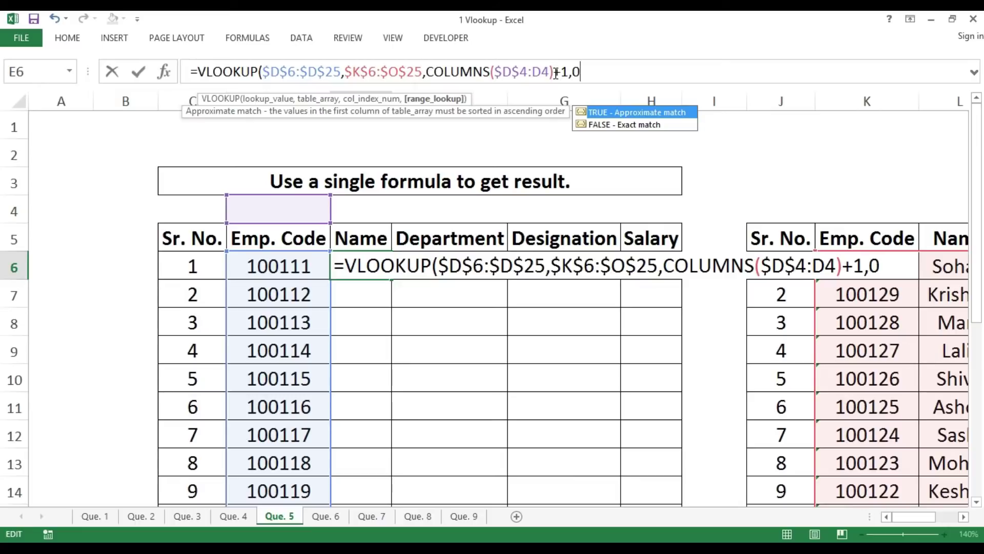
pyautogui.write(')')
pyautogui.press('Return')
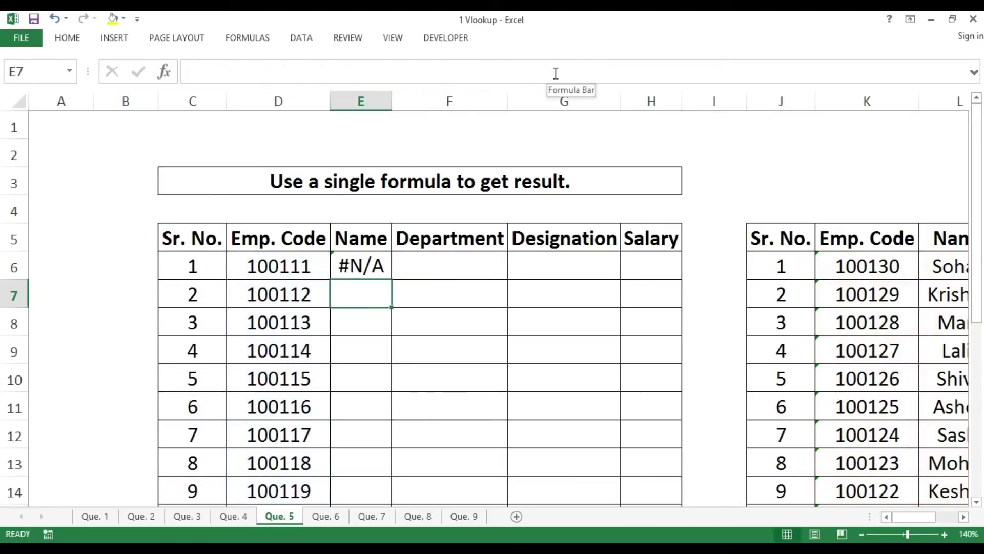
# Step: Check the E6 formula and the employee code in D6 against the source table
pyautogui.press('Up')
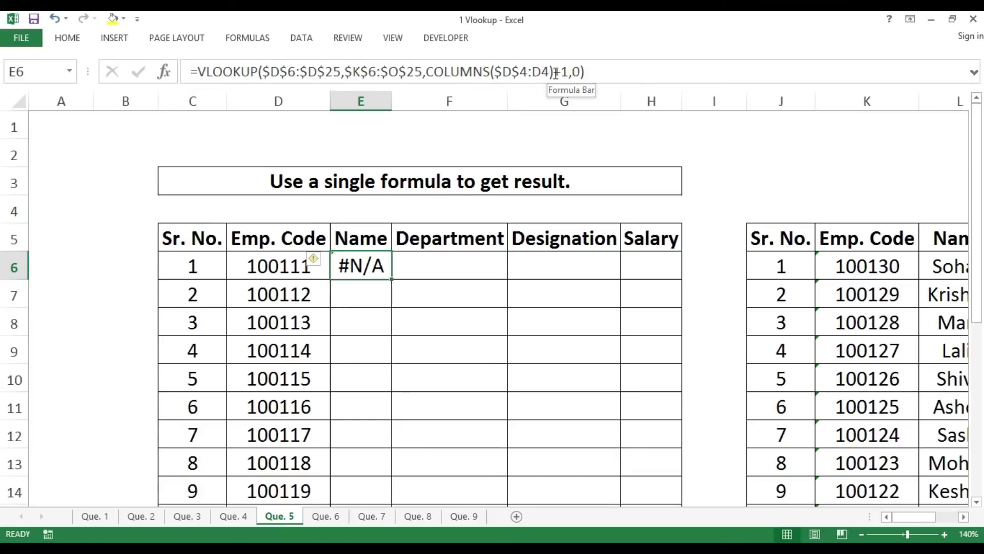
pyautogui.press('Left')
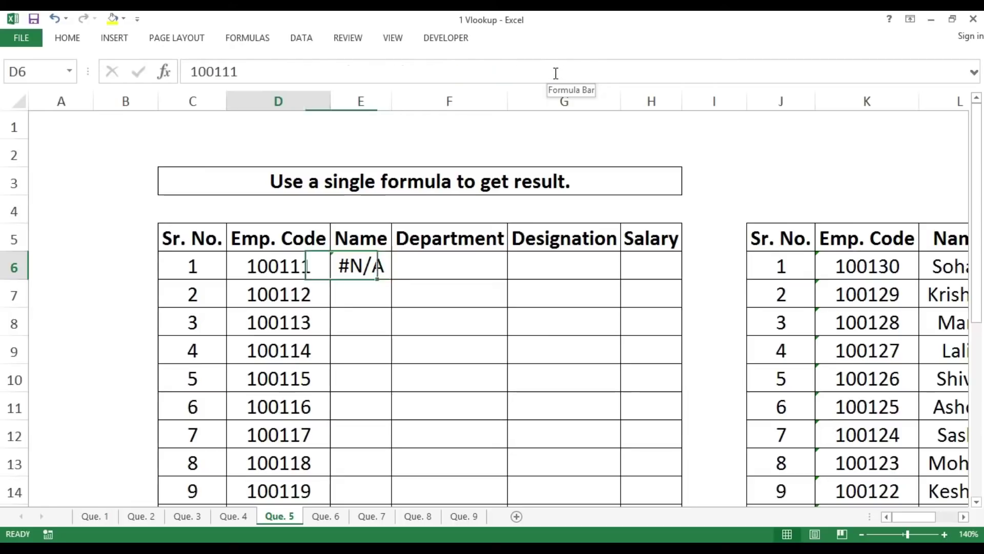
pyautogui.press('Right')
pyautogui.hotkey('ctrl', 'Right')
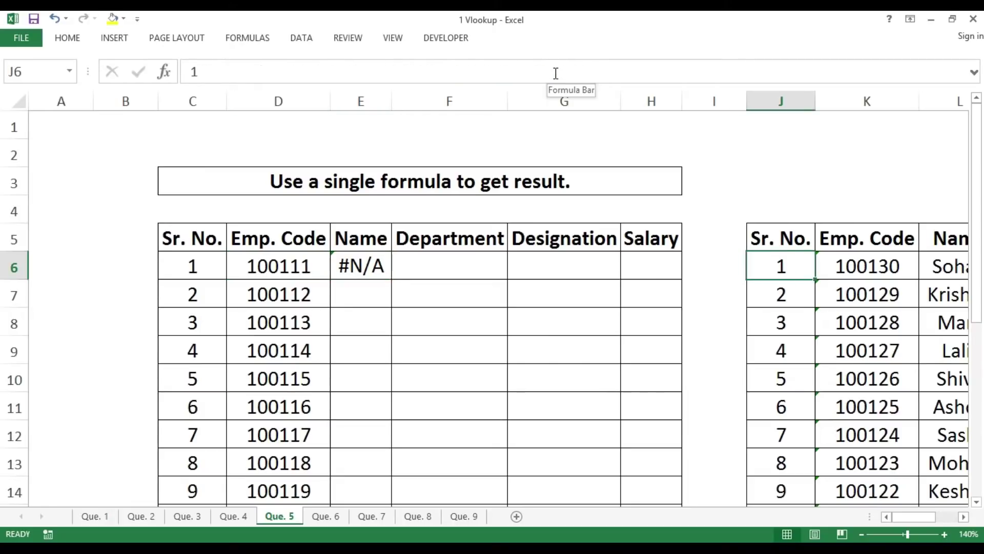
# Step: Compare the Emp. Code columns of the result table and the source table, starting from their headers
pyautogui.press('Right')
pyautogui.press('Left')
pyautogui.press('Left')
pyautogui.press('Left')
pyautogui.press('Left')
pyautogui.press('Left')
pyautogui.press('Left')
pyautogui.press('Left')
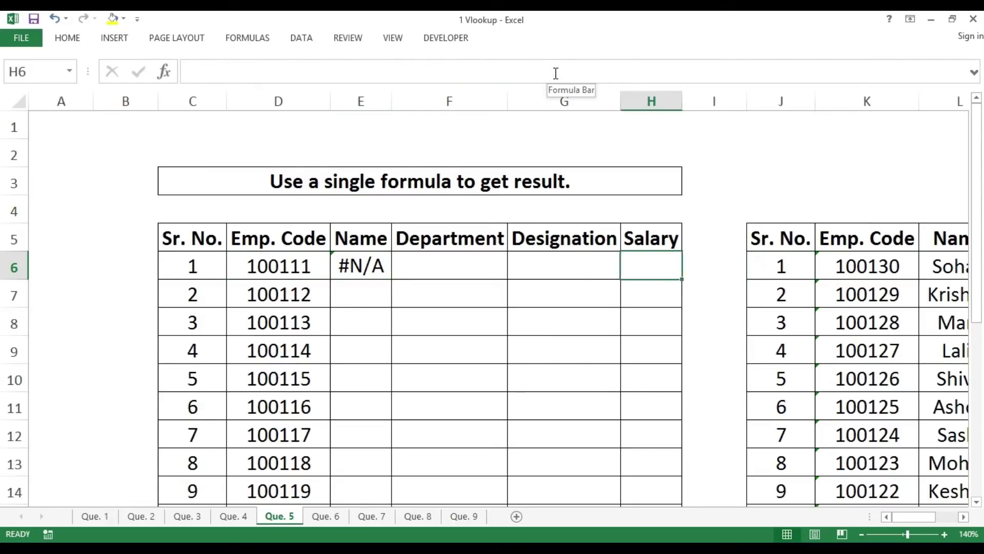
pyautogui.press('Up')
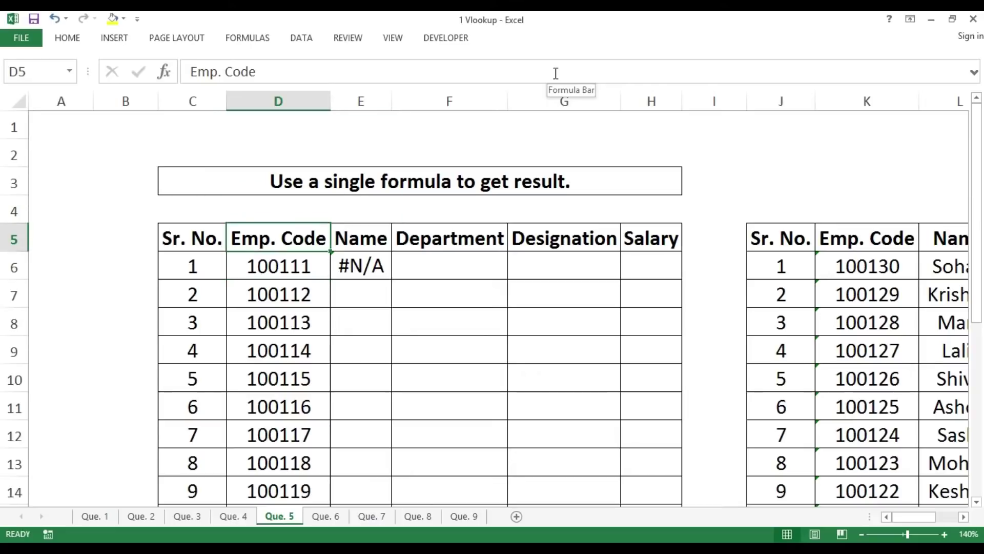
pyautogui.press('Right')
pyautogui.press('Right')
pyautogui.press('Right')
pyautogui.press('Right')
pyautogui.press('Right')
pyautogui.press('Right')
pyautogui.press('Right')
pyautogui.press('Down')
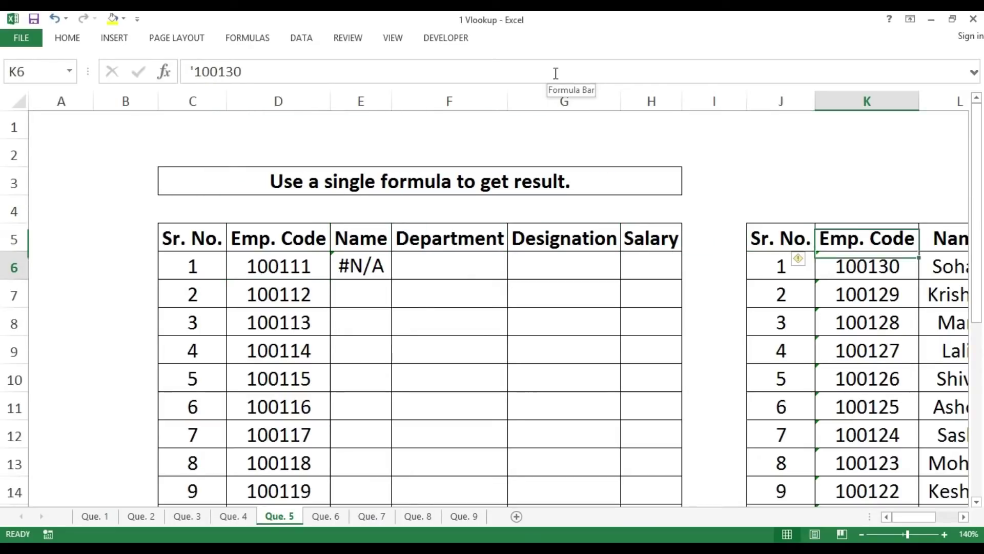
# Step: Compare how the employee codes are stored in D6:D25 and in K6:K25
pyautogui.hotkey('ctrl', 'shift', 'Down')
pyautogui.press('Up')
pyautogui.press('Down')
pyautogui.press('Left')
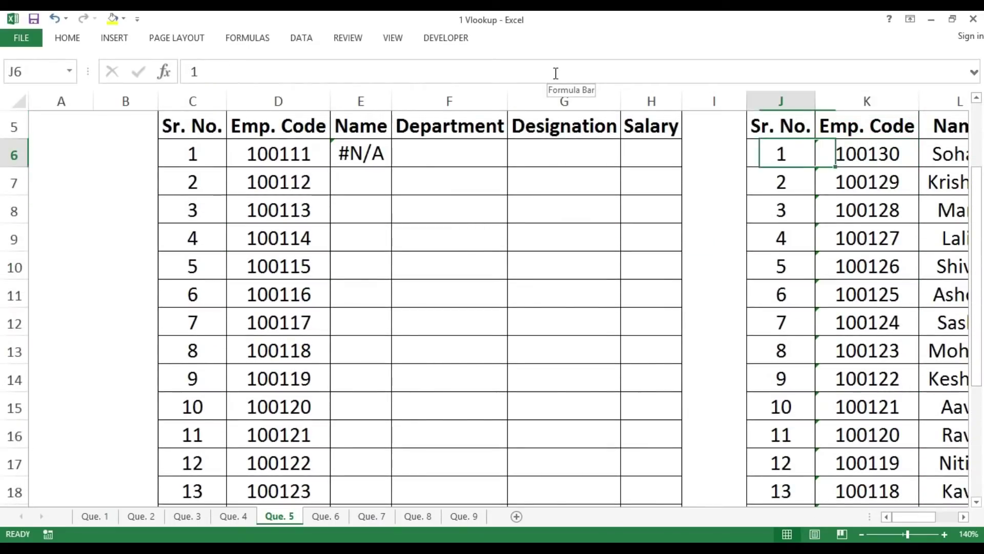
pyautogui.press('Left')
pyautogui.press('Left')
pyautogui.press('Left')
pyautogui.press('Left')
pyautogui.press('Left')
pyautogui.press('Left')
pyautogui.hotkey('ctrl', 'shift', 'Down')
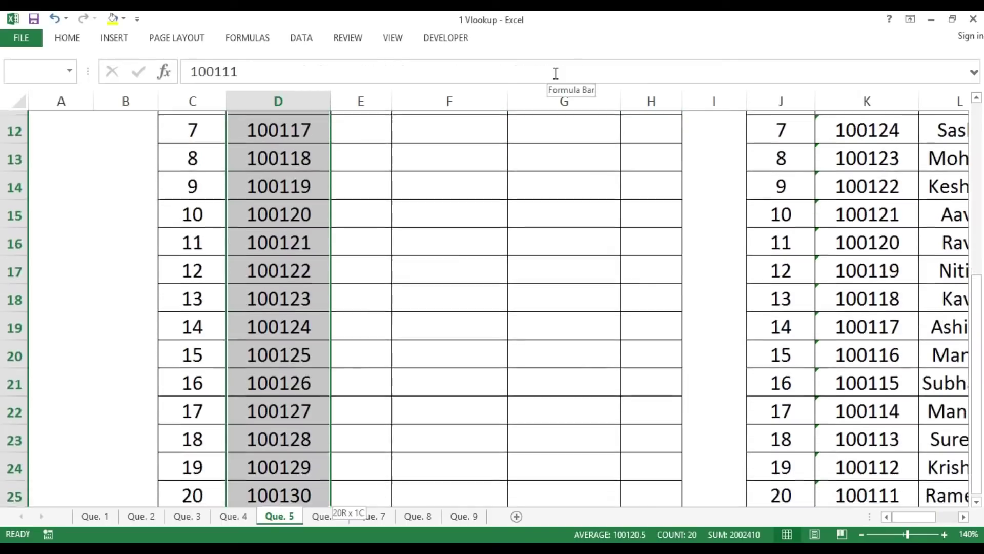
pyautogui.press('Right')
pyautogui.press('Right')
pyautogui.press('Right')
pyautogui.press('Right')
pyautogui.press('Right')
pyautogui.press('Right')
pyautogui.press('Right')
pyautogui.hotkey('ctrl', 'shift', 'Down')
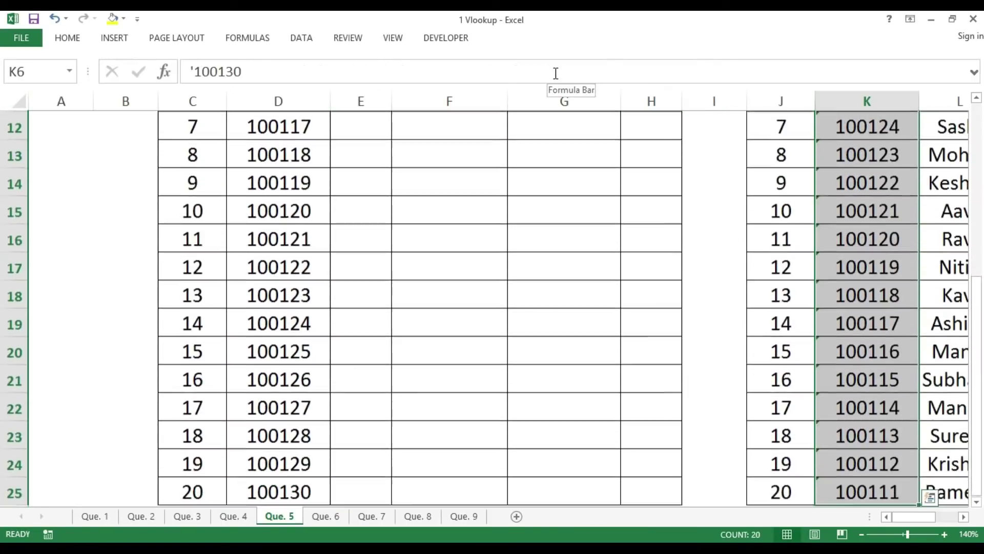
pyautogui.press('Up')
pyautogui.press('Down')
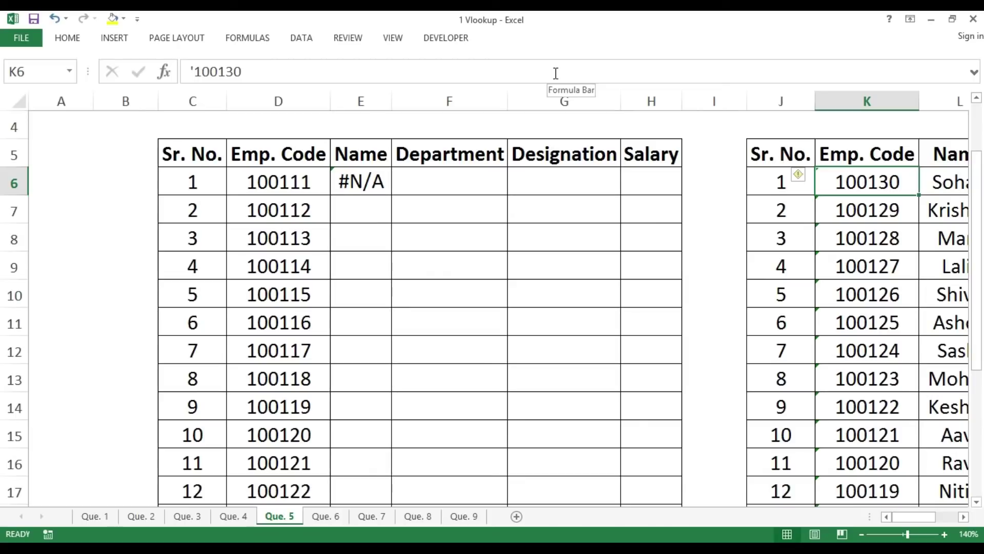
# Step: Inspect the source table's Emp. Code entries from K6 downward for a leading apostrophe
pyautogui.click(198, 71)
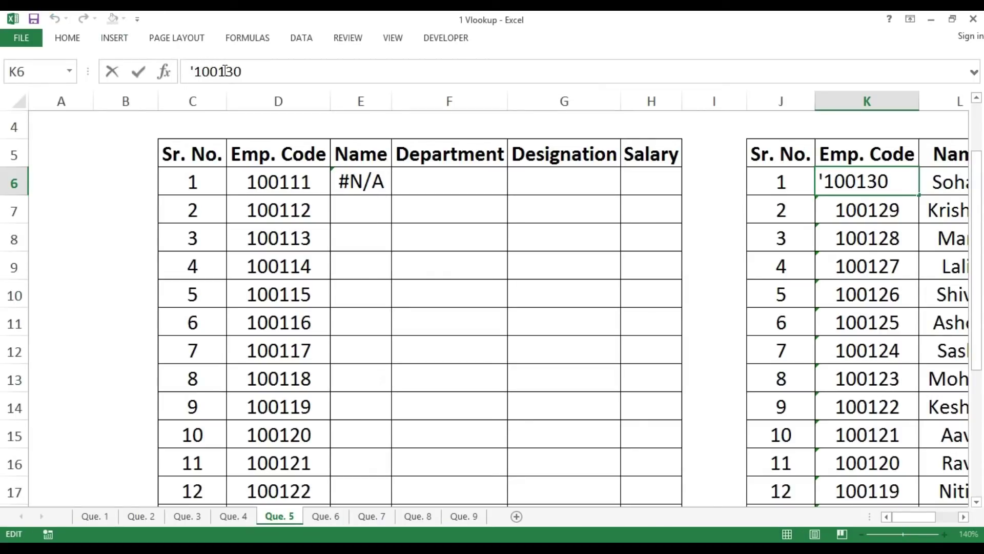
pyautogui.press('Escape')
pyautogui.press('Down')
pyautogui.press('Down')
pyautogui.press('Down')
pyautogui.press('Down')
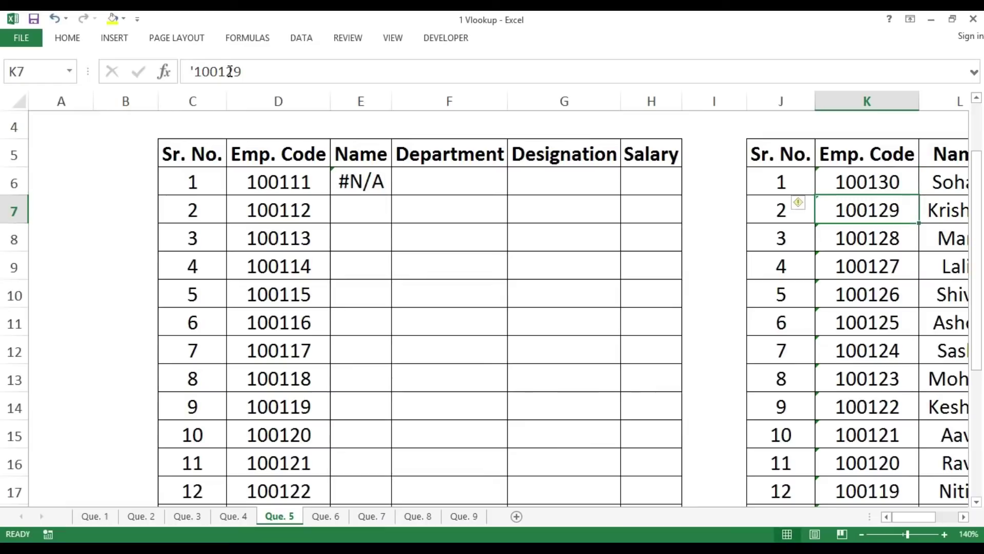
pyautogui.press('Down')
pyautogui.press('Down')
pyautogui.press('Down')
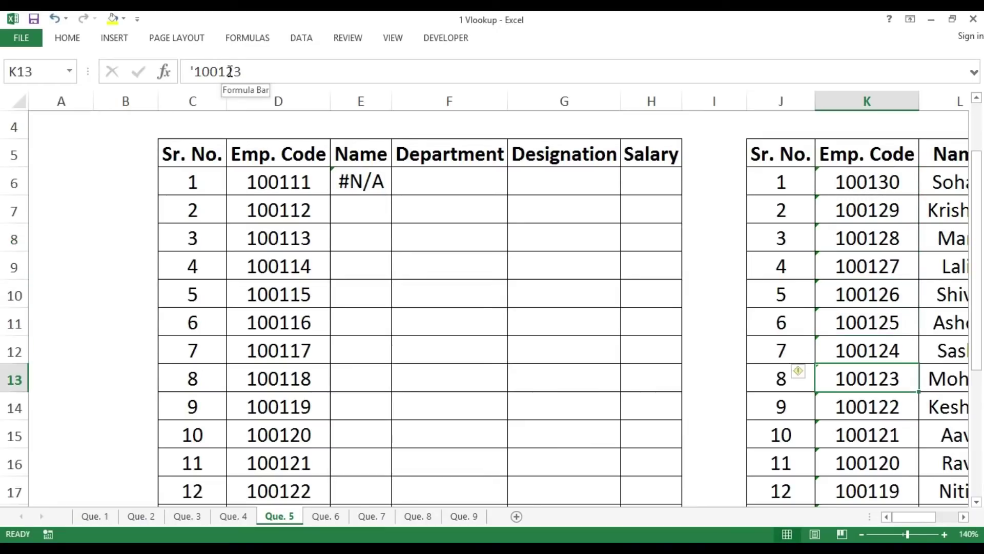
pyautogui.press('Up')
pyautogui.press('Up')
pyautogui.press('Up')
pyautogui.press('Up')
pyautogui.press('Up')
pyautogui.press('Up')
pyautogui.press('Up')
pyautogui.press('Up')
pyautogui.press('Down')
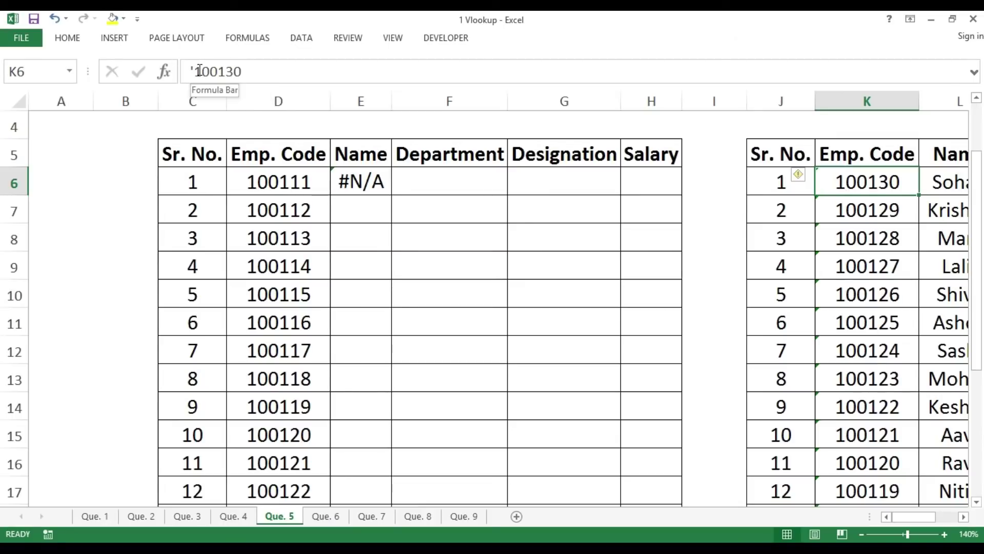
pyautogui.press('Down')
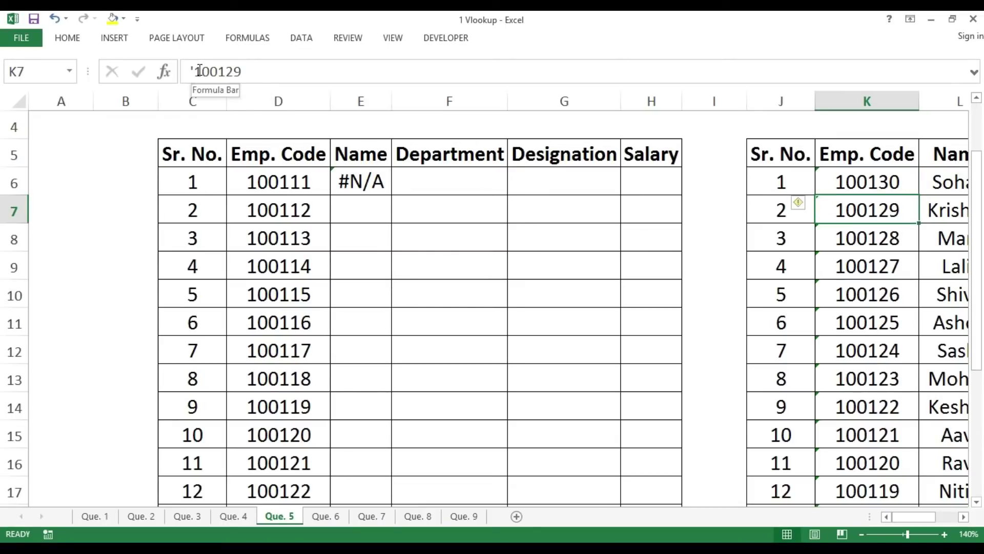
# Step: Convert the text codes in K6:K25 to numbers with Text to Columns, using Delimited, Tab and the General format
pyautogui.press('Up')
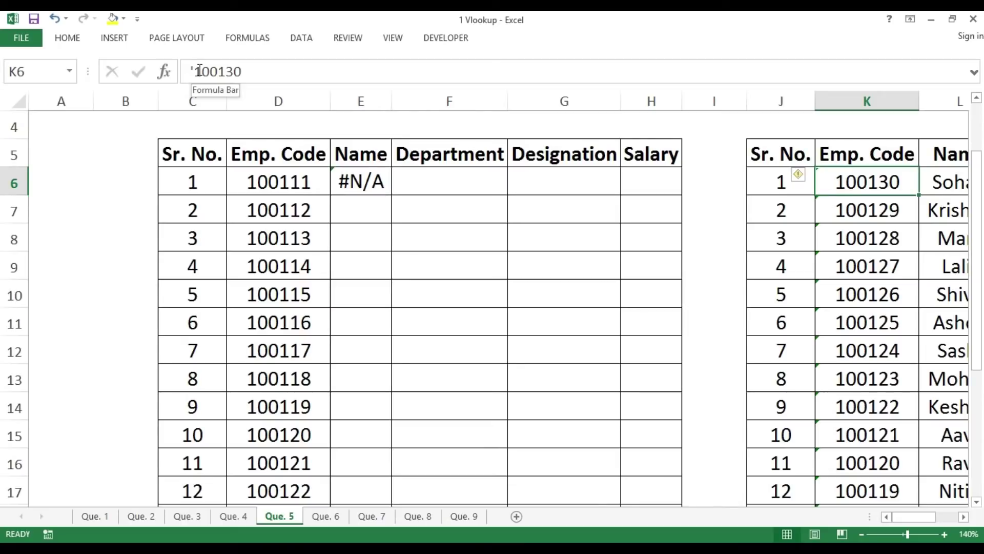
pyautogui.hotkey('ctrl', 'shift', 'Down')
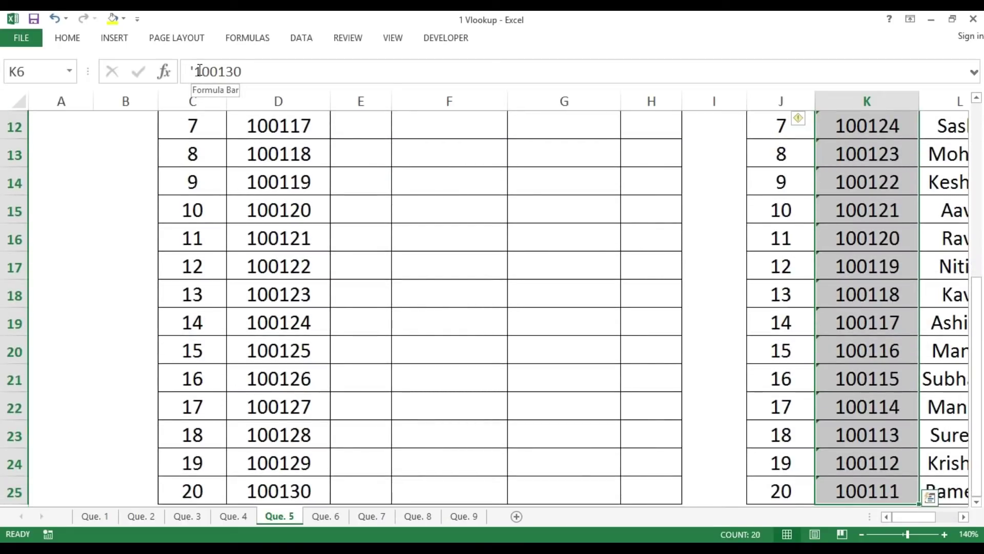
pyautogui.click(301, 39)
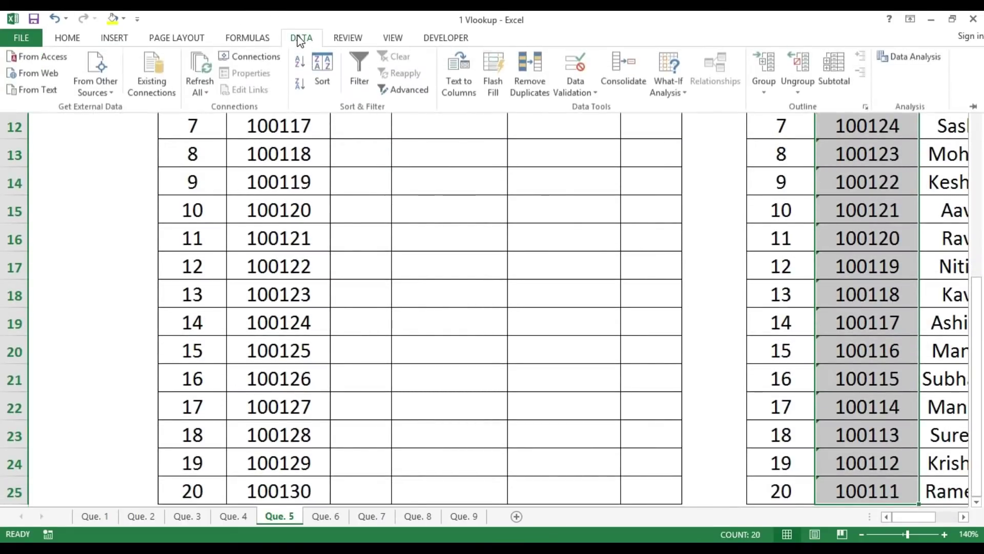
pyautogui.click(450, 70)
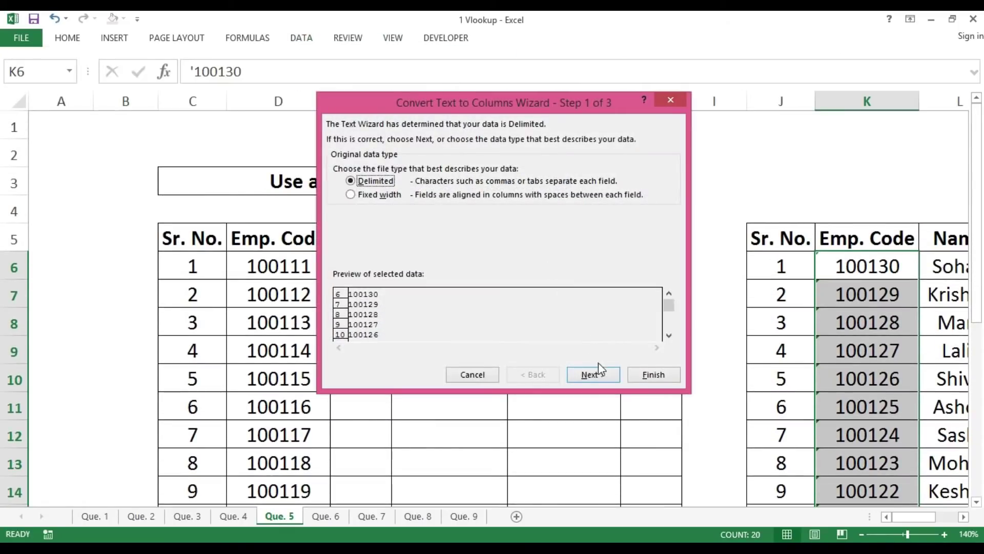
pyautogui.click(595, 375)
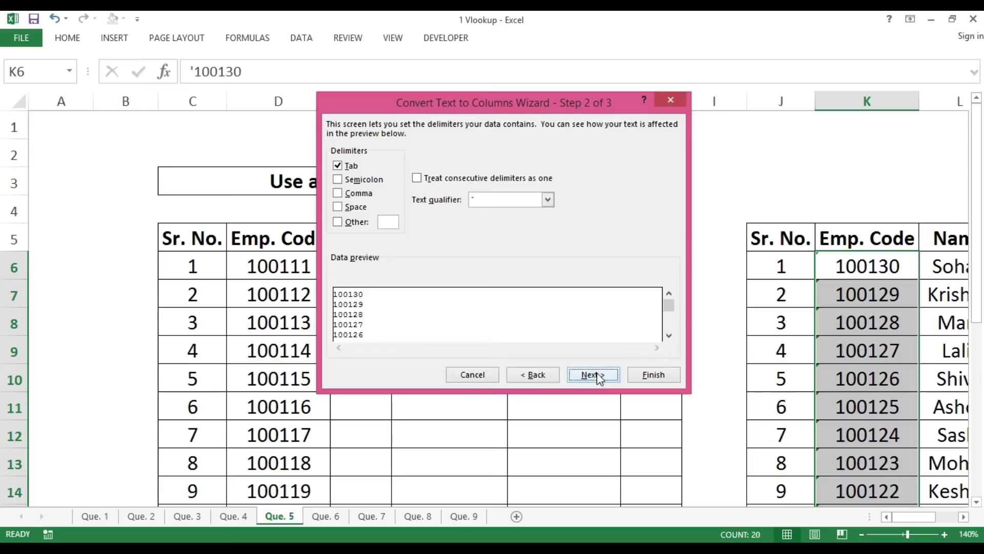
pyautogui.click(597, 376)
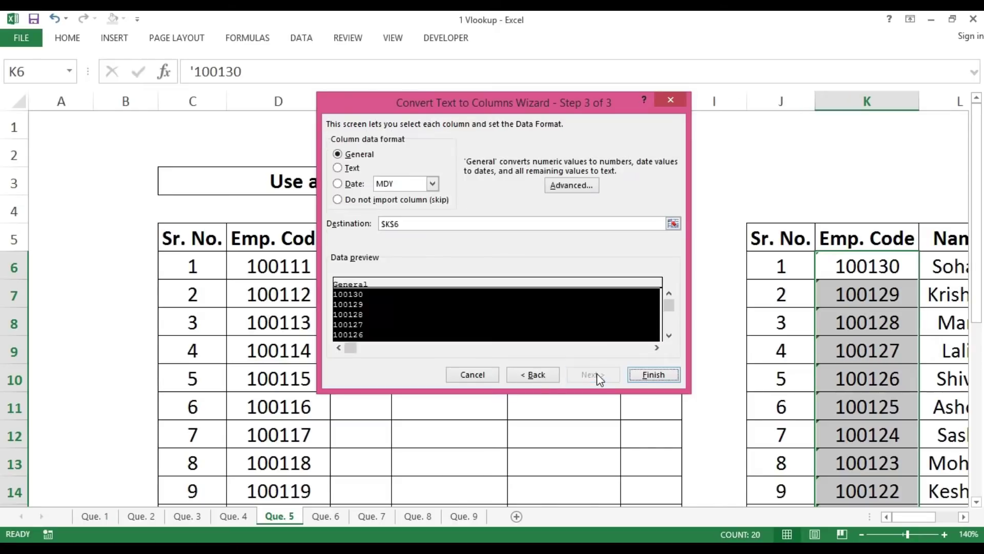
pyautogui.click(659, 375)
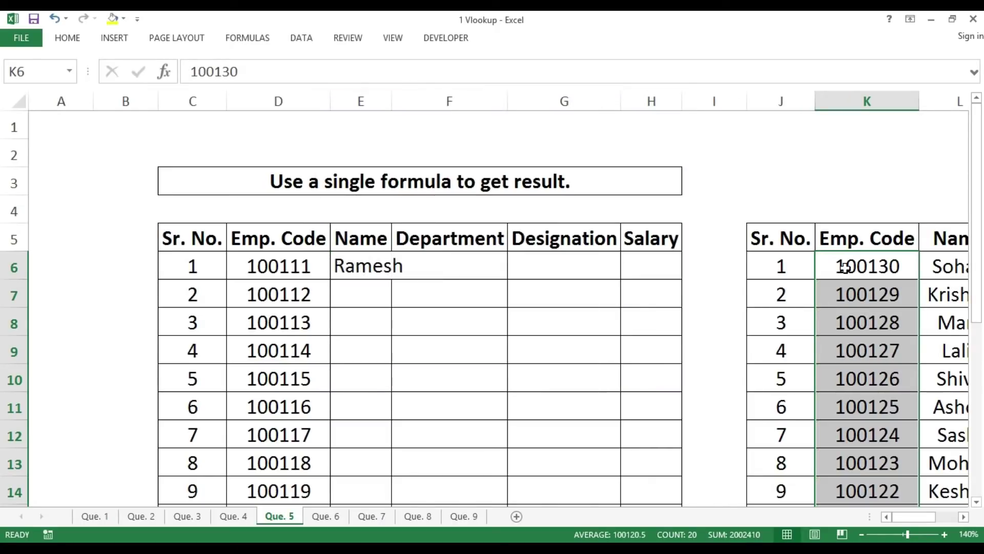
# Step: Check the converted codes down the source table's Emp. Code column for remaining apostrophes
pyautogui.click(846, 266)
pyautogui.press('Down')
pyautogui.press('Down')
pyautogui.press('Down')
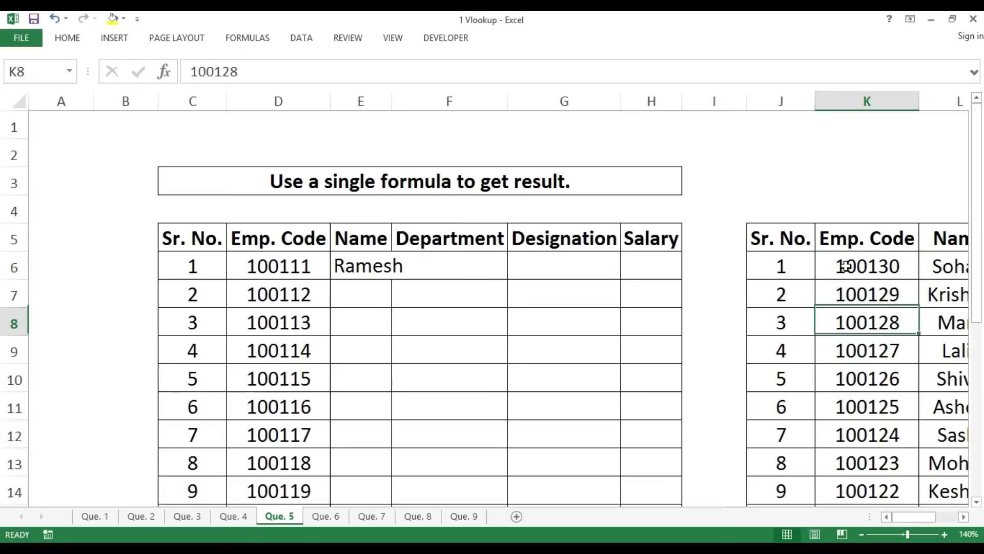
pyautogui.press('Down')
pyautogui.press('Down')
pyautogui.press('Down')
pyautogui.hotkey('ctrl', 'Down')
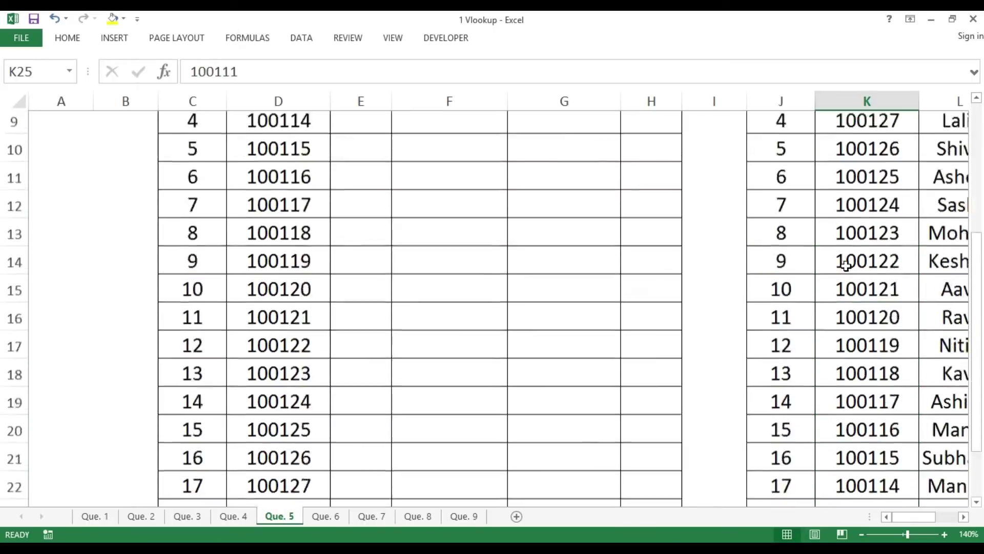
pyautogui.hotkey('ctrl', 'Up')
pyautogui.press('Up')
pyautogui.press('Down')
pyautogui.press('Down')
# Step: Fill the VLOOKUP formula from E6 across the Department, Designation and Salary cells to H6
pyautogui.press('Left')
pyautogui.press('Left')
pyautogui.press('Left')
pyautogui.press('Left')
pyautogui.press('Left')
pyautogui.press('Left')
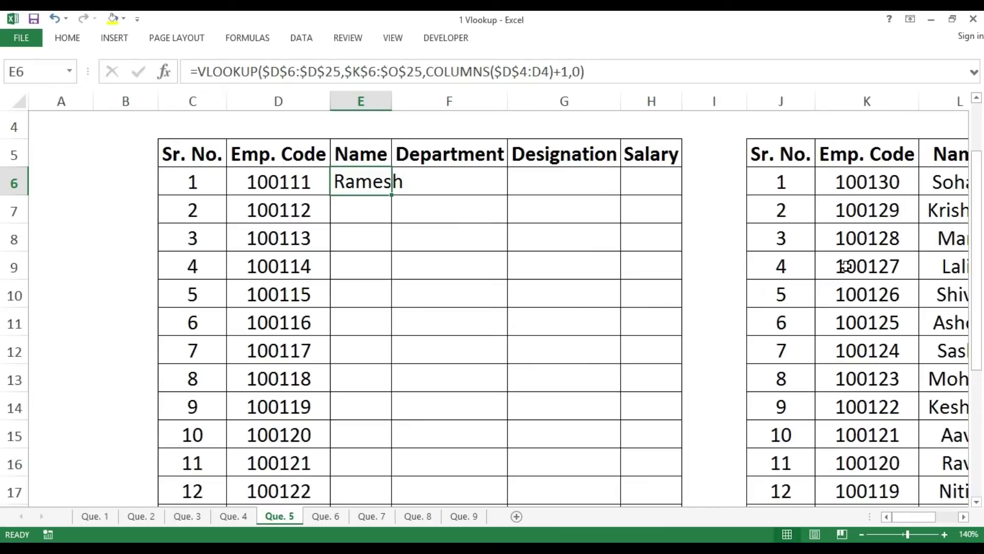
pyautogui.hotkey('shift', 'Right')
pyautogui.hotkey('shift', 'Right')
pyautogui.hotkey('shift', 'Right')
pyautogui.hotkey('ctrl', 'r')
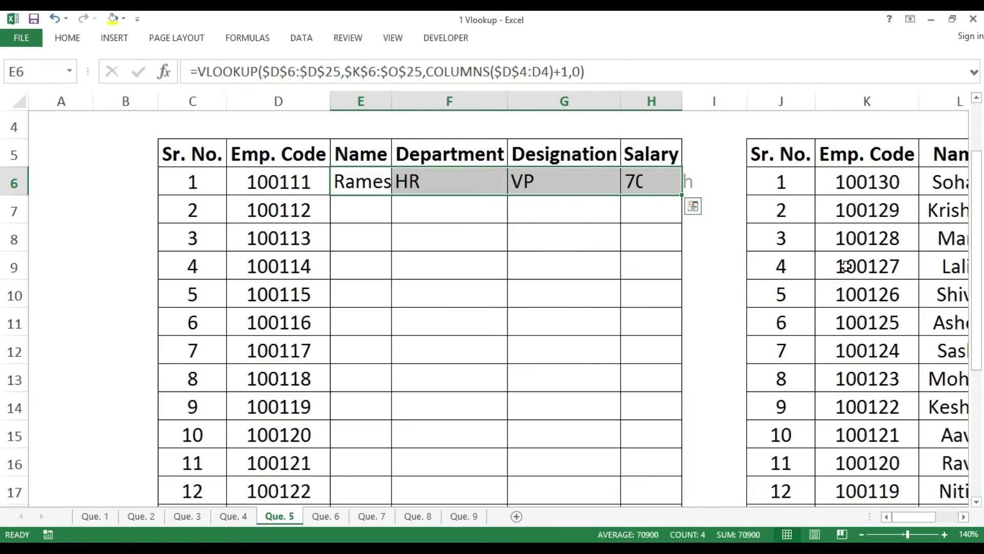
# Step: Fill the lookup formulas of E6:H6 down through row 25 of the result table
pyautogui.press('Left')
pyautogui.hotkey('ctrl', 'Down')
pyautogui.press('Right')
pyautogui.hotkey('shift', 'Right')
pyautogui.hotkey('shift', 'Right')
pyautogui.hotkey('shift', 'Right')
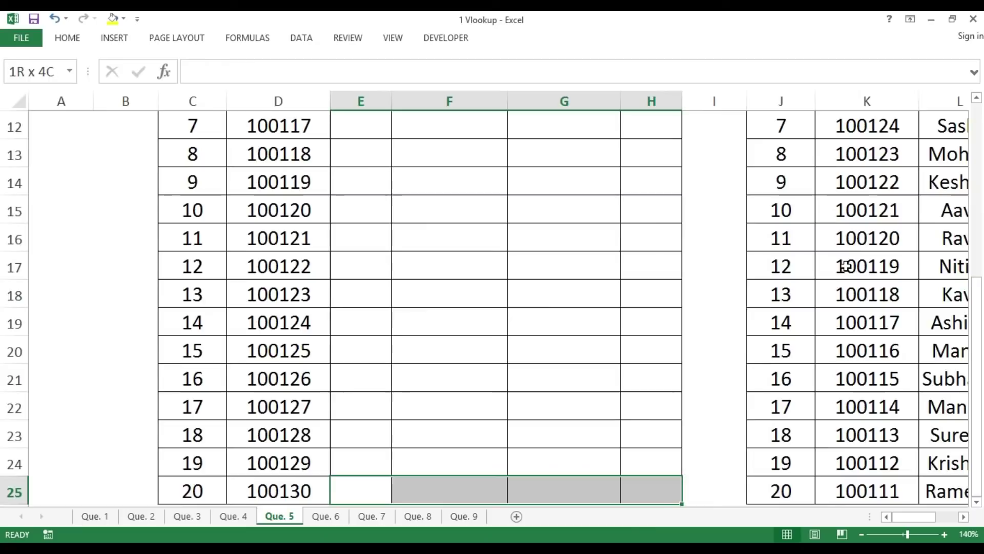
pyautogui.hotkey('ctrl', 'shift', 'Up')
pyautogui.hotkey('ctrl', 'd')
pyautogui.hotkey('ctrl', 'Up')
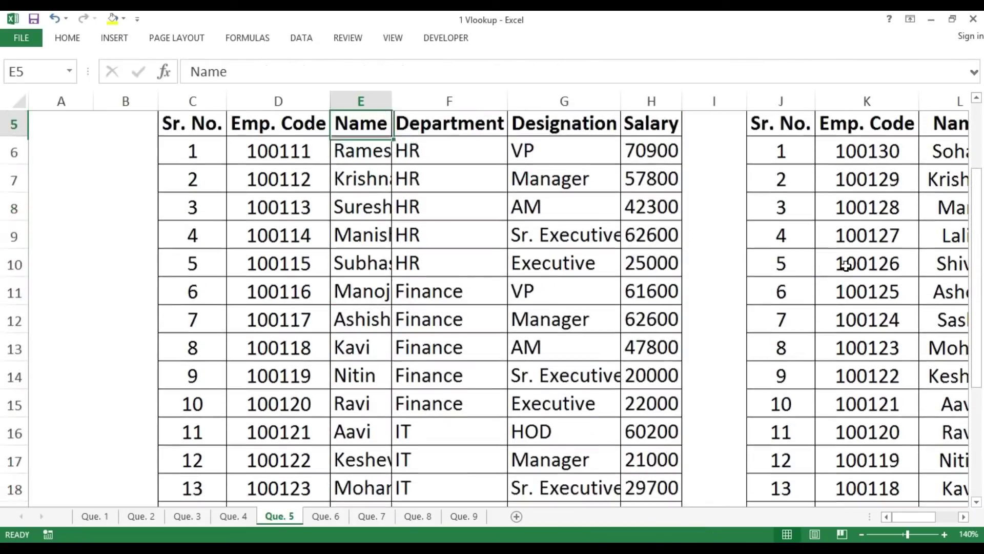
# Step: Autofit the widths of columns E to H, from Name to Salary
pyautogui.press('Up')
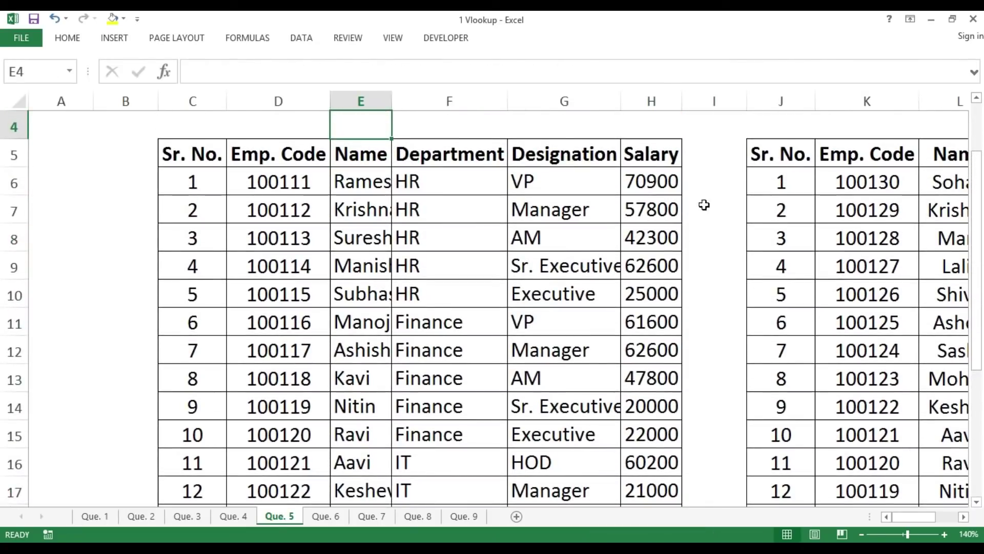
pyautogui.doubleClick(391, 100)
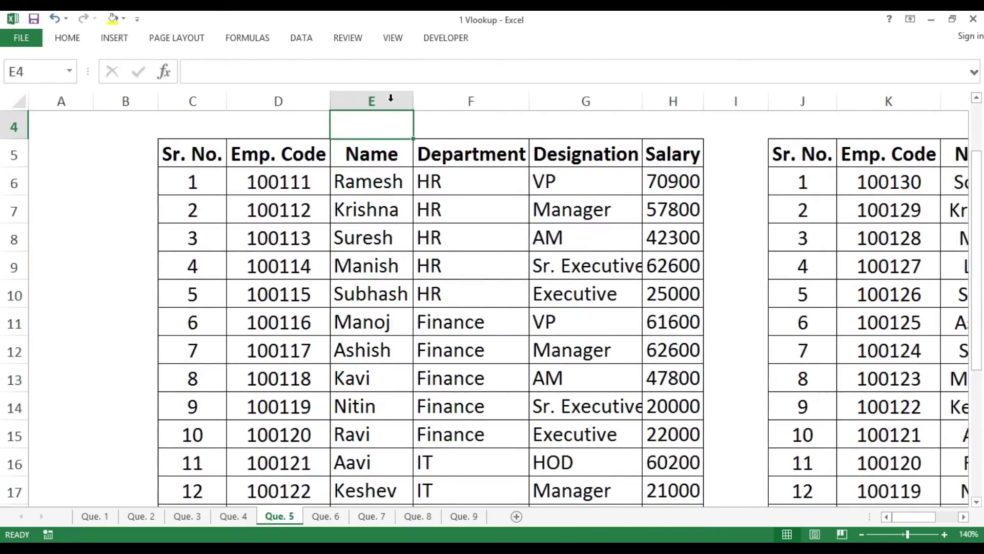
pyautogui.doubleClick(532, 102)
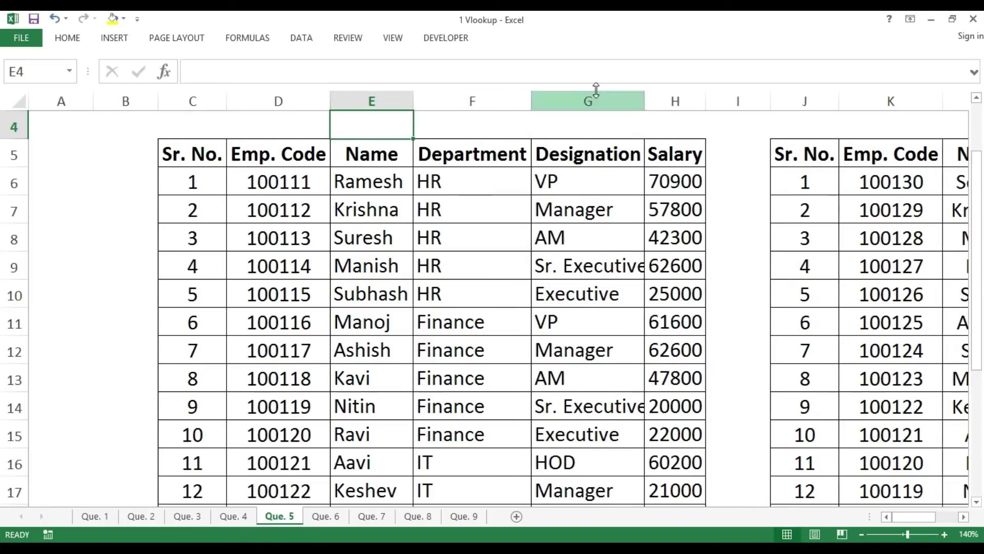
pyautogui.doubleClick(644, 101)
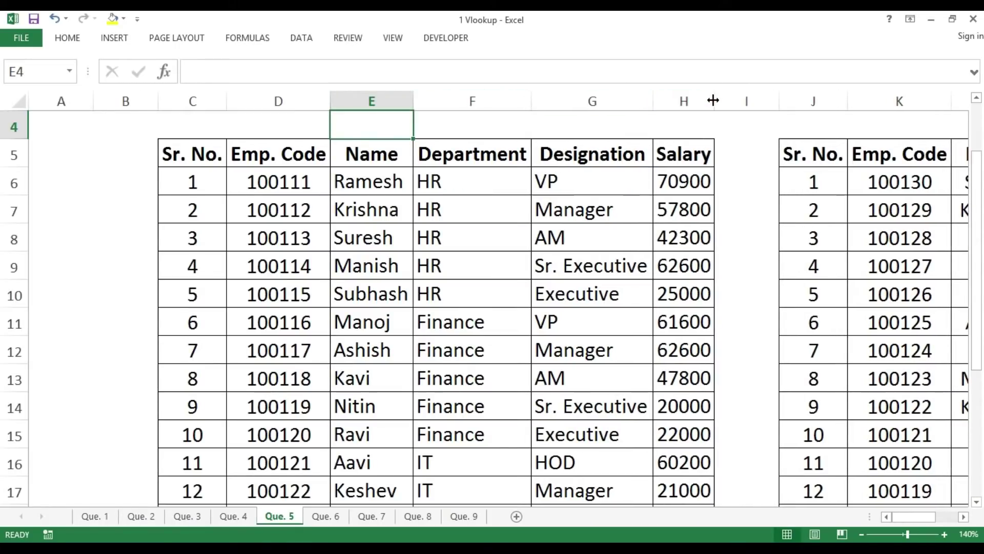
pyautogui.doubleClick(714, 101)
# Step: Review the lookup, table and COLUMNS references of the VLOOKUP formula in the first Name cell, E6
pyautogui.click(215, 173)
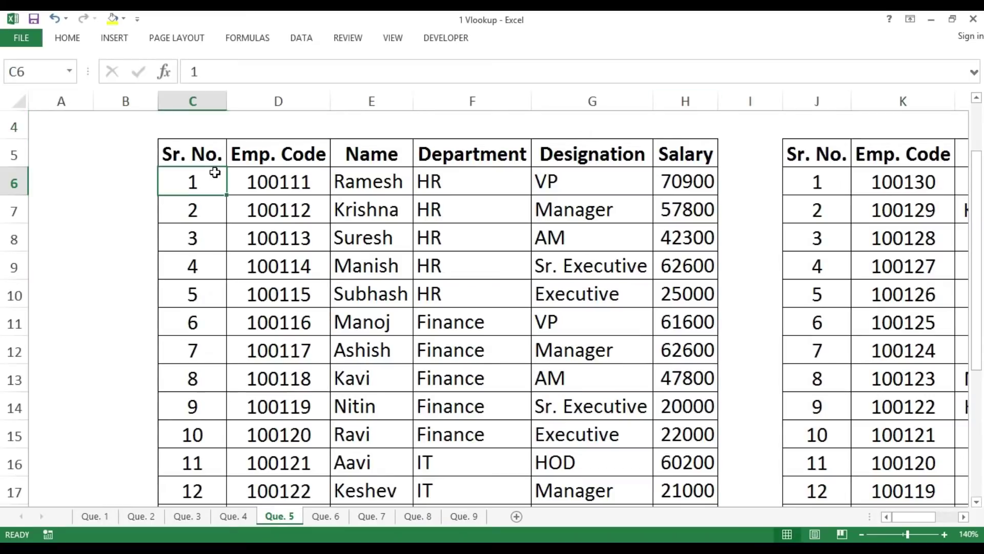
pyautogui.press('Right')
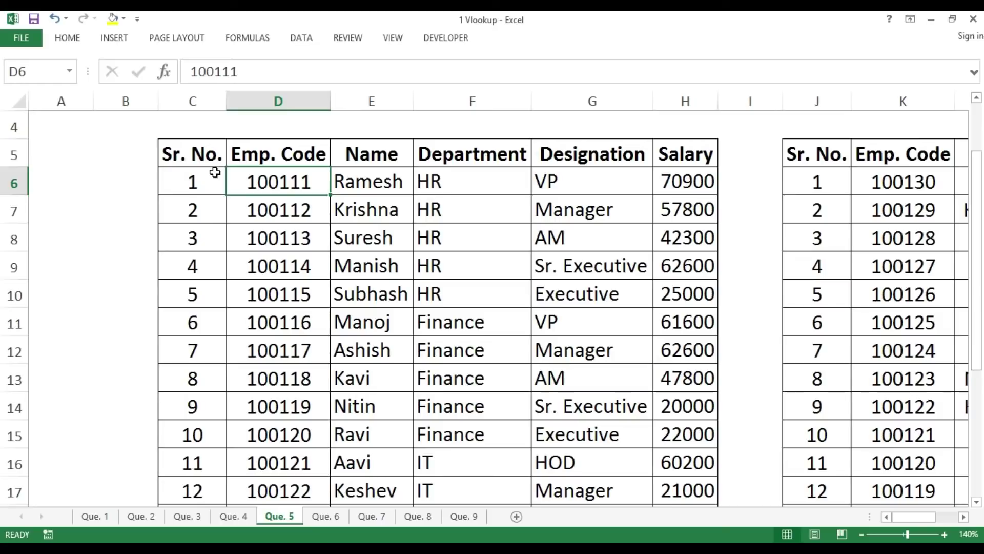
pyautogui.press('Right')
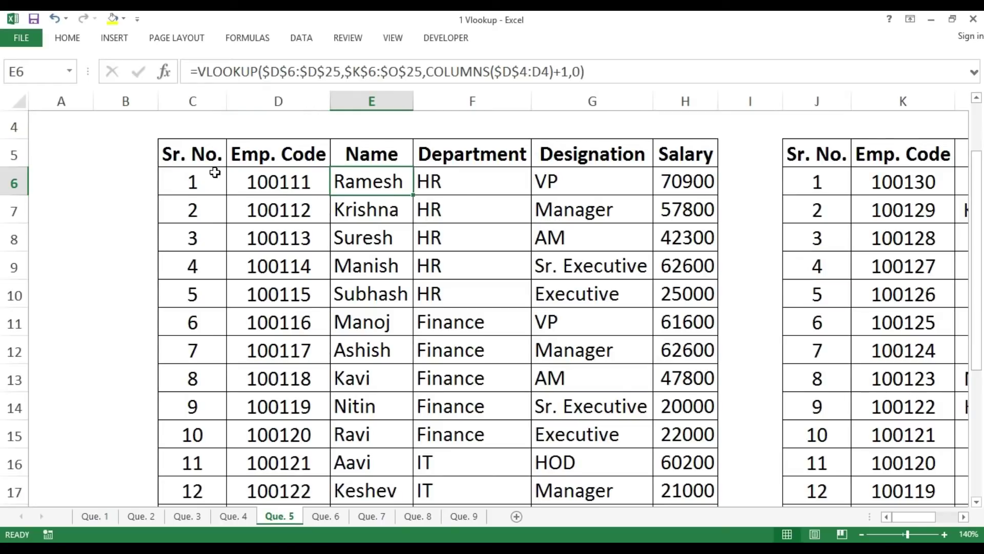
pyautogui.press('F2')
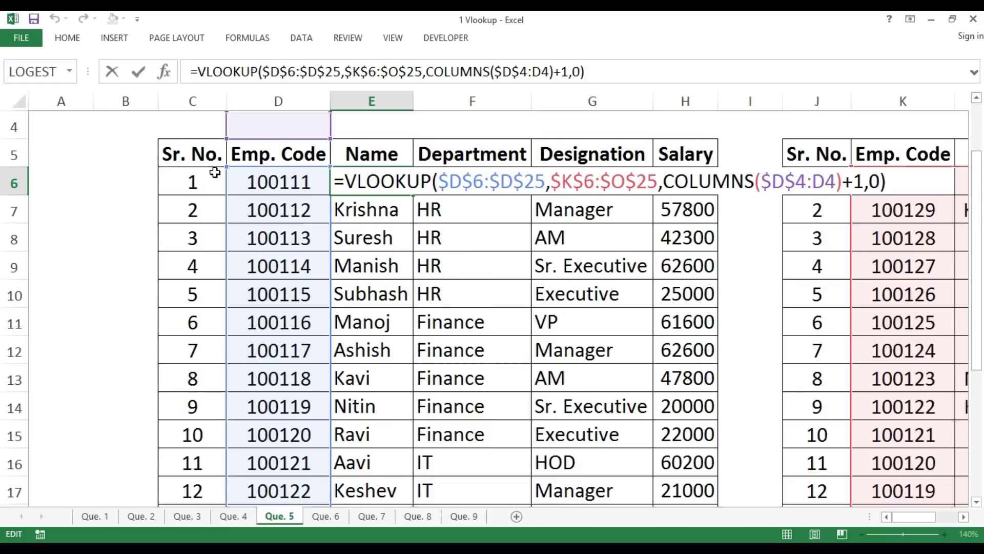
pyautogui.hotkey('ctrl', 'Return')
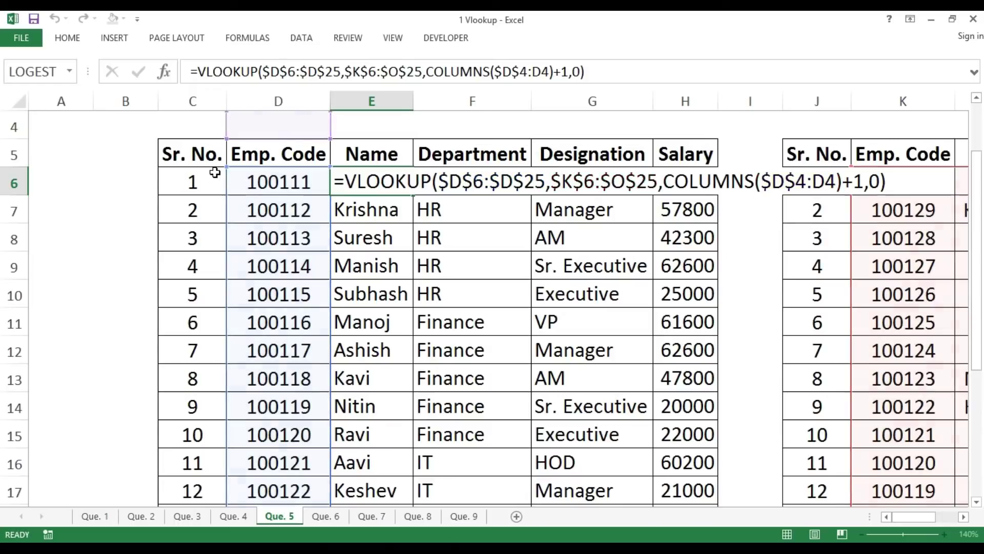
pyautogui.hotkey('ctrl', 'Left')
pyautogui.hotkey('ctrl', 'Left')
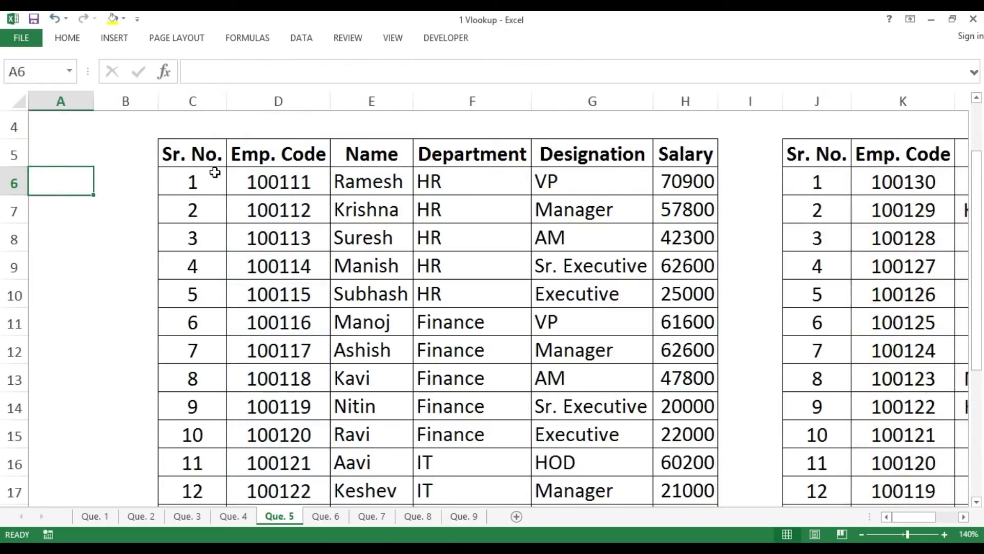
# Step: Go to the Que. 6 sheet and read its task instruction in C3
pyautogui.hotkey('ctrl', 'pagedown')
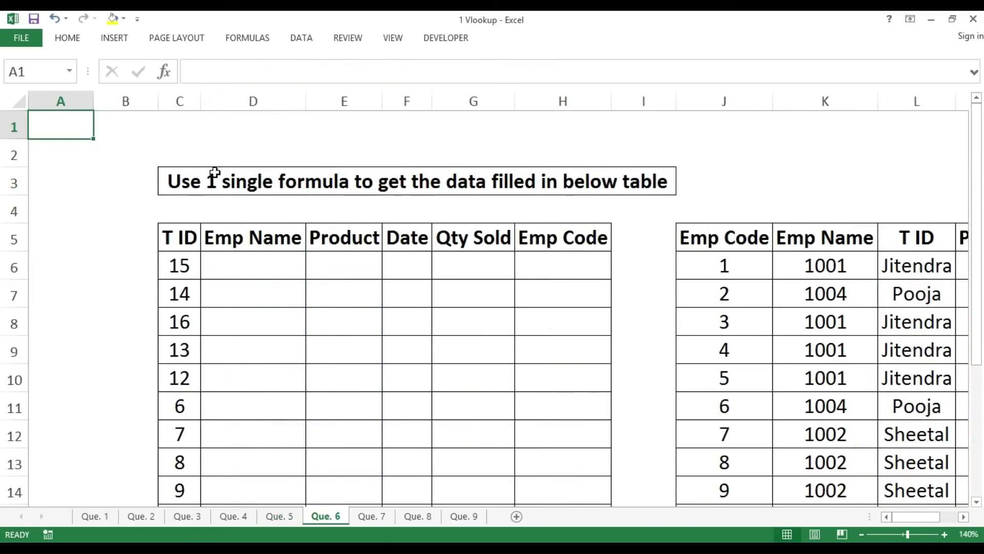
pyautogui.press('Down')
pyautogui.press('Down')
pyautogui.press('Right')
pyautogui.press('Right')
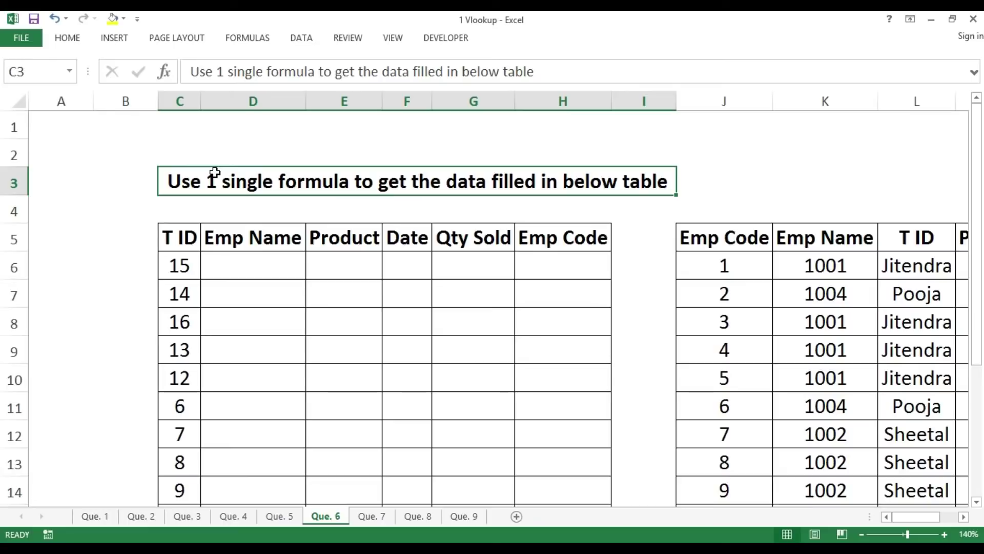
# Step: Examine the blank result table from T ID to Emp Code, including its headers and full extent
pyautogui.press('Down')
pyautogui.press('Down')
pyautogui.press('Right')
pyautogui.press('Right')
pyautogui.press('Right')
pyautogui.press('Left')
pyautogui.press('Left')
pyautogui.press('Left')
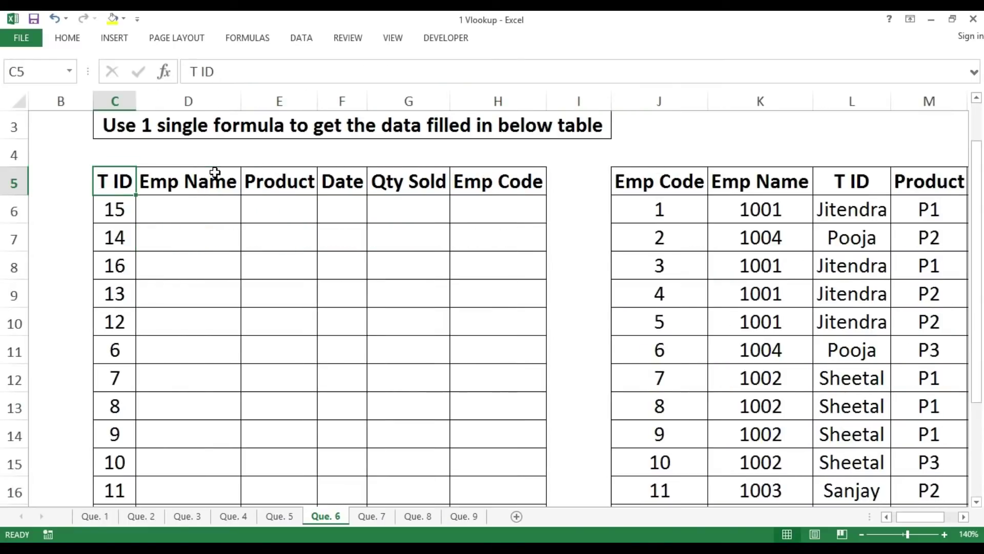
pyautogui.hotkey('ctrl', 'shift', 'Right')
pyautogui.hotkey('ctrl', 'shift', 'Down')
pyautogui.press('Up')
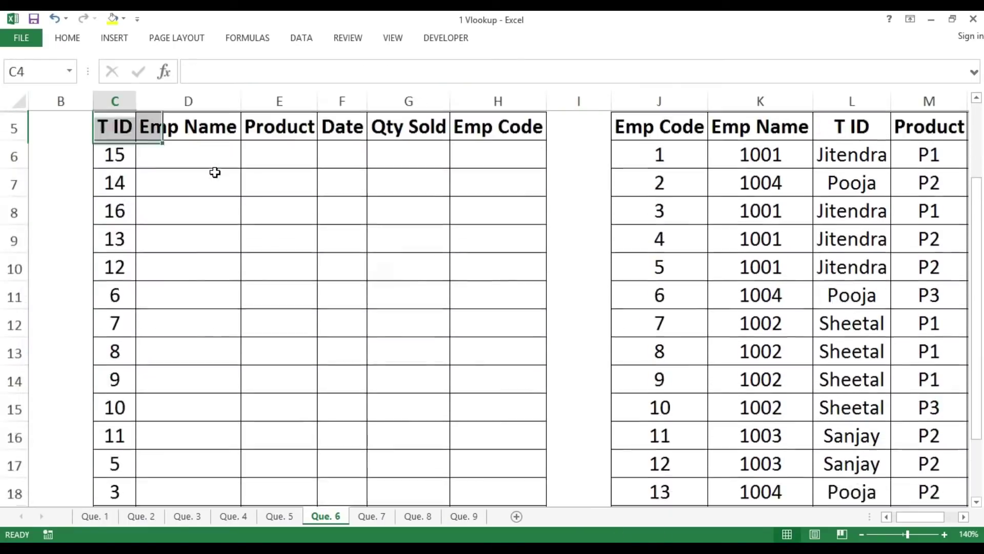
# Step: Examine the extent and column headers of the source table starting at J5
pyautogui.press('Down')
pyautogui.press('Right')
pyautogui.hotkey('ctrl', 'Right')
pyautogui.hotkey('ctrl', 'Right')
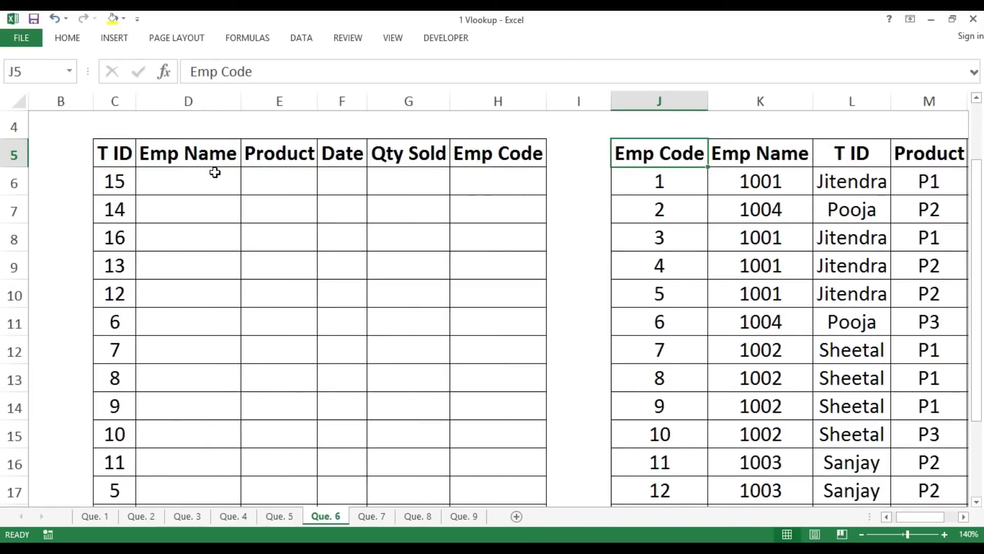
pyautogui.hotkey('ctrl', 'shift', 'Right')
pyautogui.hotkey('ctrl', 'shift', 'Down')
pyautogui.press('Up')
pyautogui.press('Down')
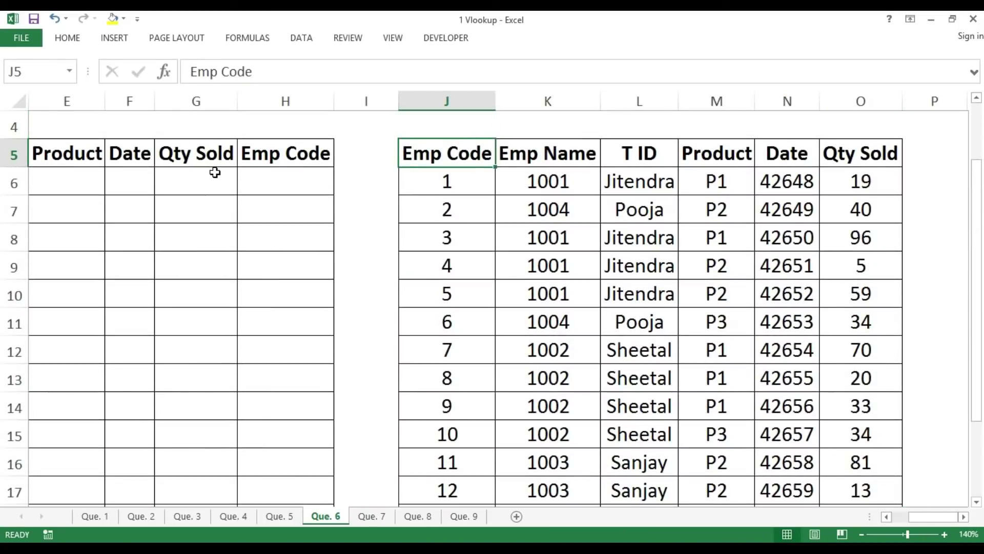
pyautogui.press('Right')
pyautogui.press('Right')
pyautogui.press('Right')
pyautogui.press('Right')
# Step: Compare the header order of the result table in row 5 with that of the source table
pyautogui.press('Left')
pyautogui.press('Left')
pyautogui.press('Left')
pyautogui.press('Left')
pyautogui.press('Left')
pyautogui.press('Left')
pyautogui.press('Left')
pyautogui.press('Left')
pyautogui.press('Left')
pyautogui.press('Left')
pyautogui.press('Left')
pyautogui.press('Left')
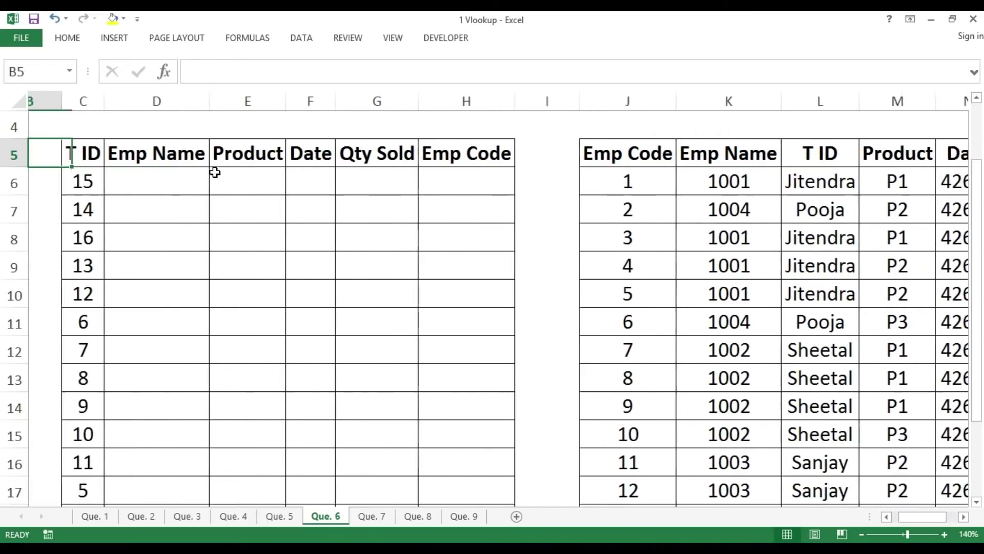
pyautogui.press('Right')
pyautogui.press('Right')
pyautogui.press('Right')
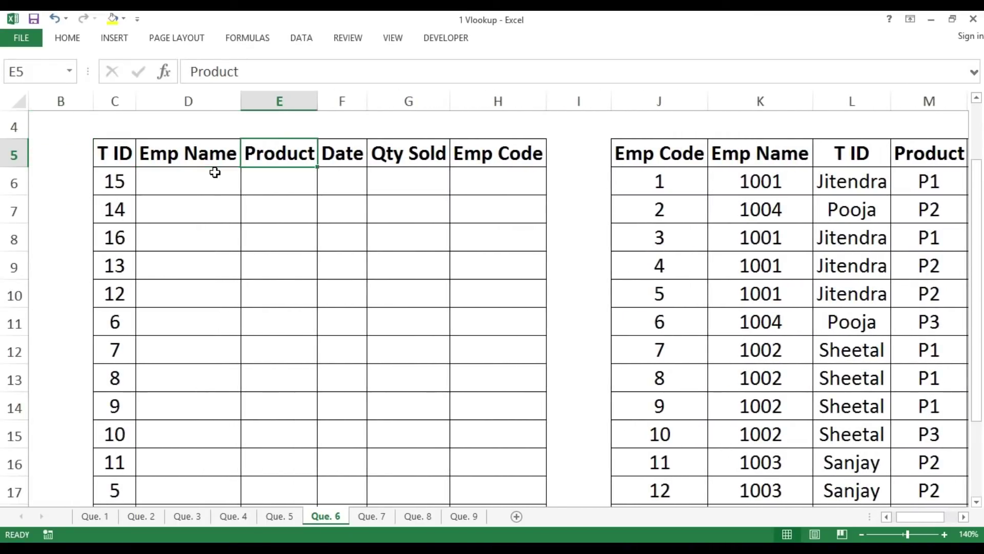
pyautogui.press('Right')
pyautogui.press('Right')
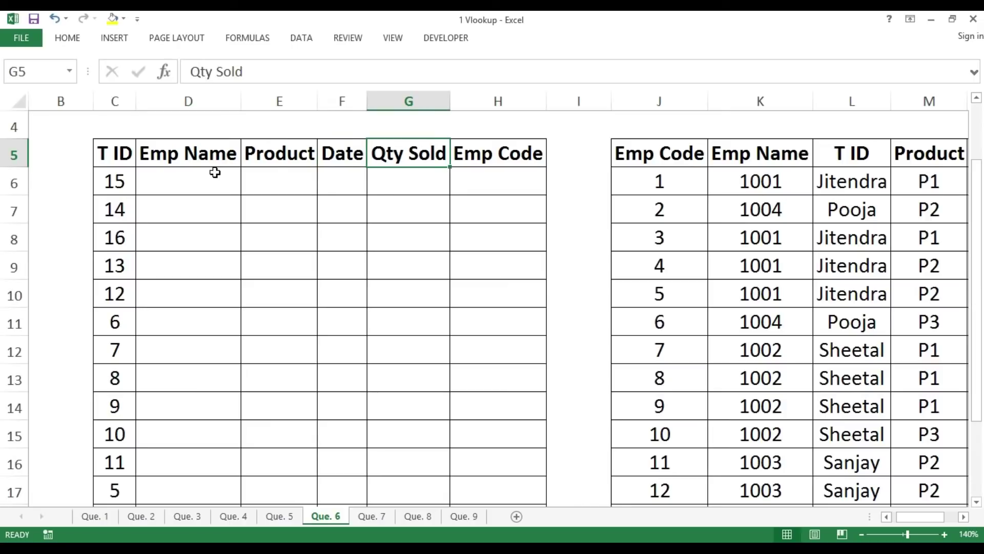
pyautogui.press('Right')
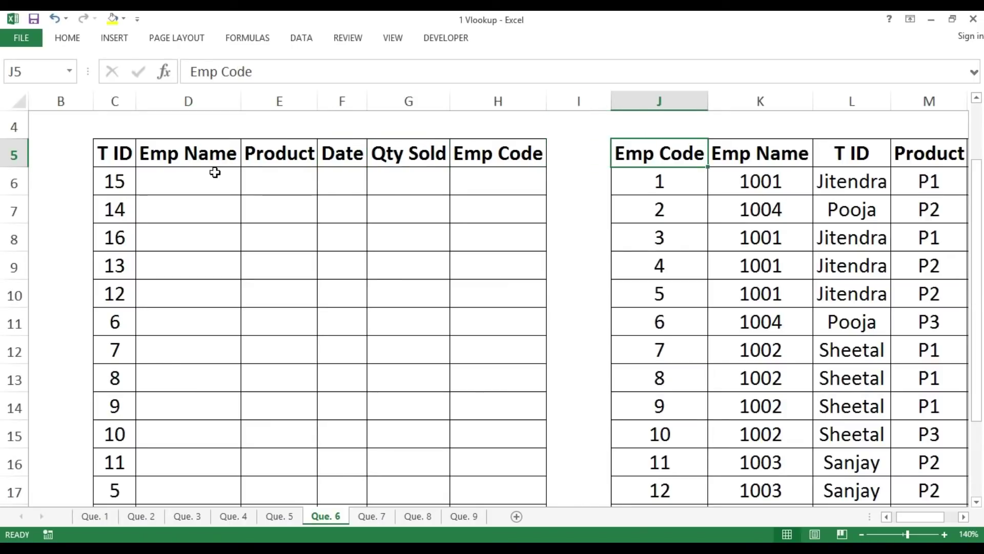
pyautogui.press('Right')
pyautogui.press('Right')
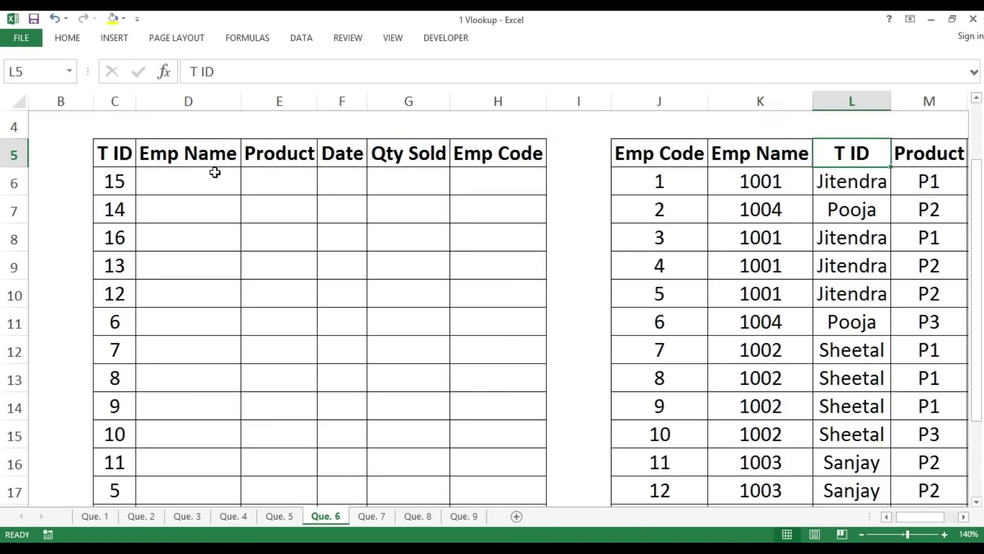
pyautogui.press('Right')
pyautogui.press('Right')
pyautogui.press('Right')
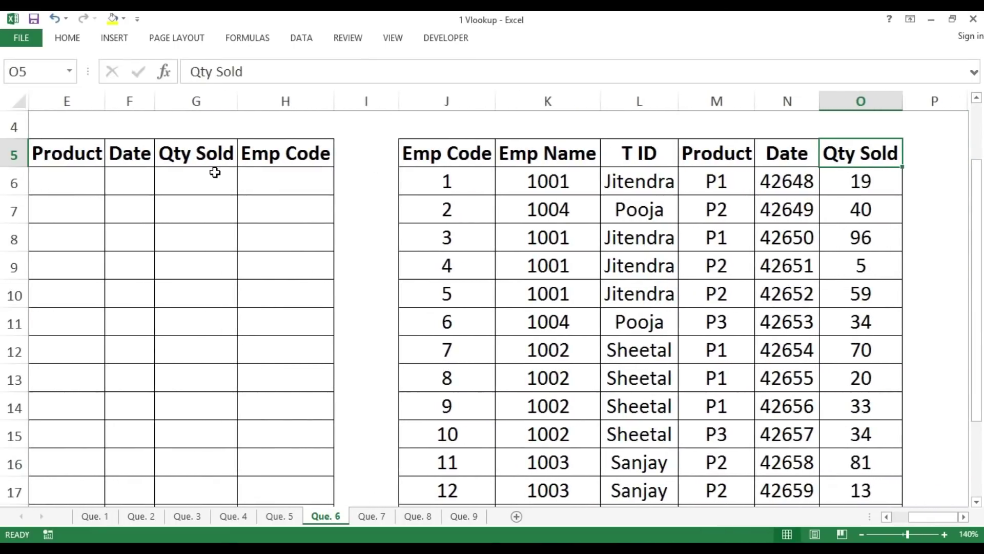
# Step: Check the source table's Emp Code, Emp Name and T ID headers against the data listed beneath them
pyautogui.press('Left')
pyautogui.press('Left')
pyautogui.press('Left')
pyautogui.press('Left')
pyautogui.press('Left')
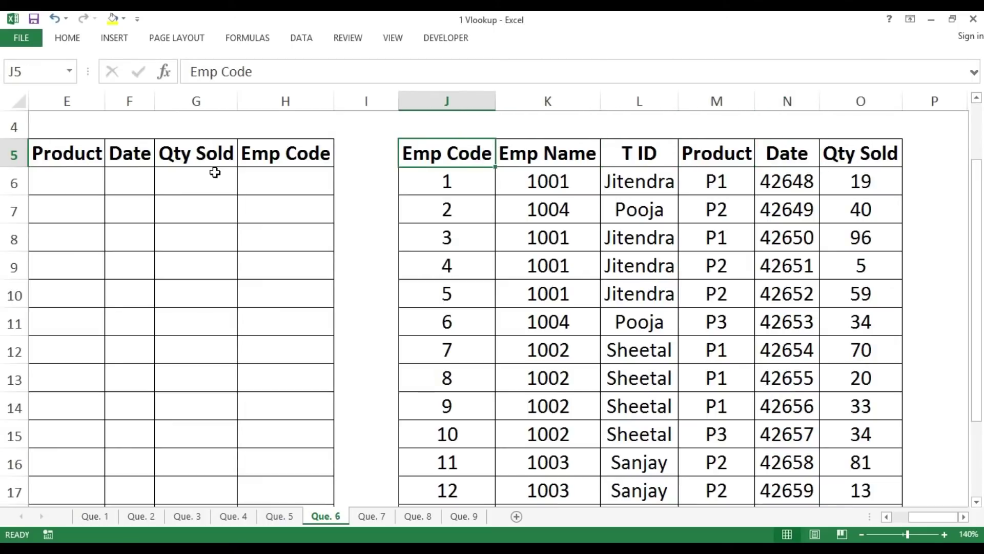
pyautogui.press('Right')
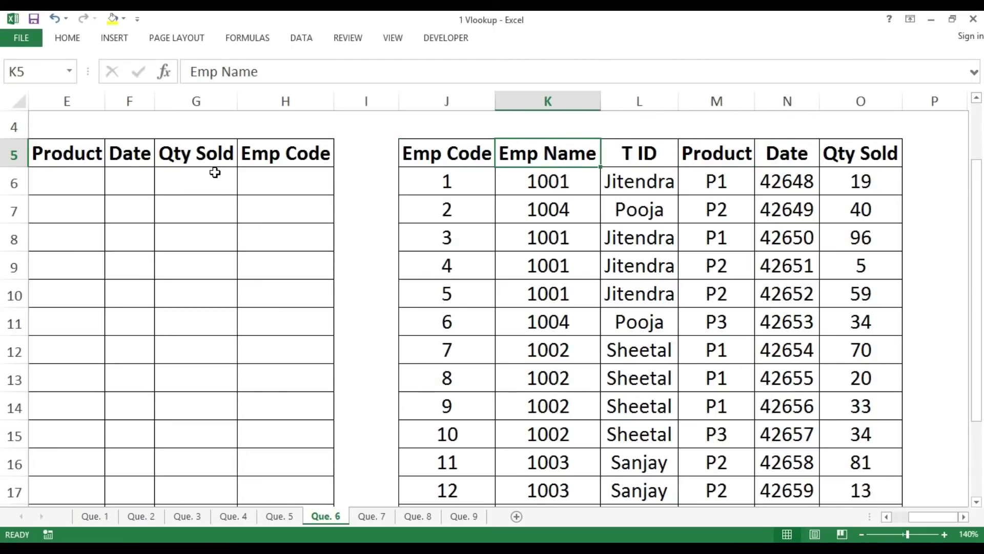
pyautogui.press('Down')
pyautogui.press('Up')
pyautogui.press('Right')
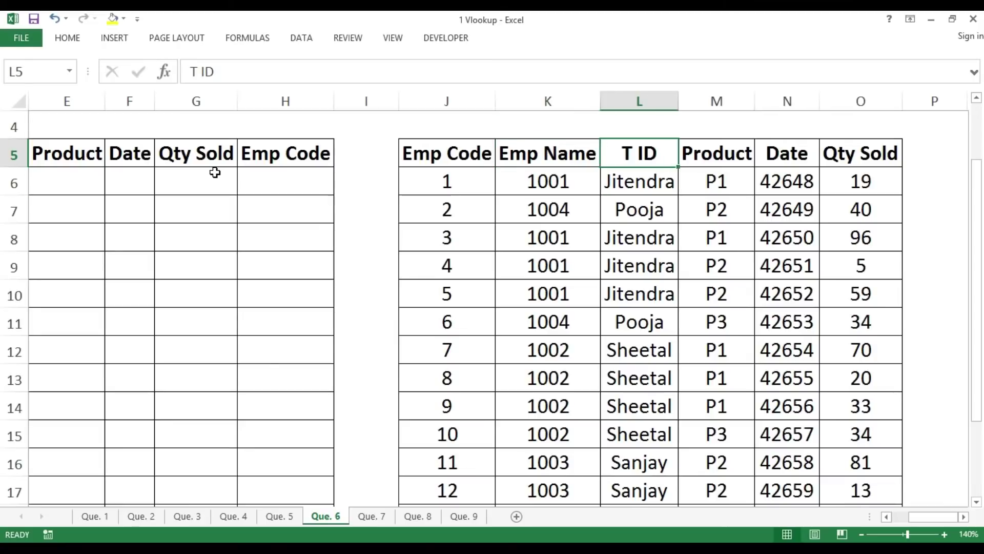
pyautogui.press('Down')
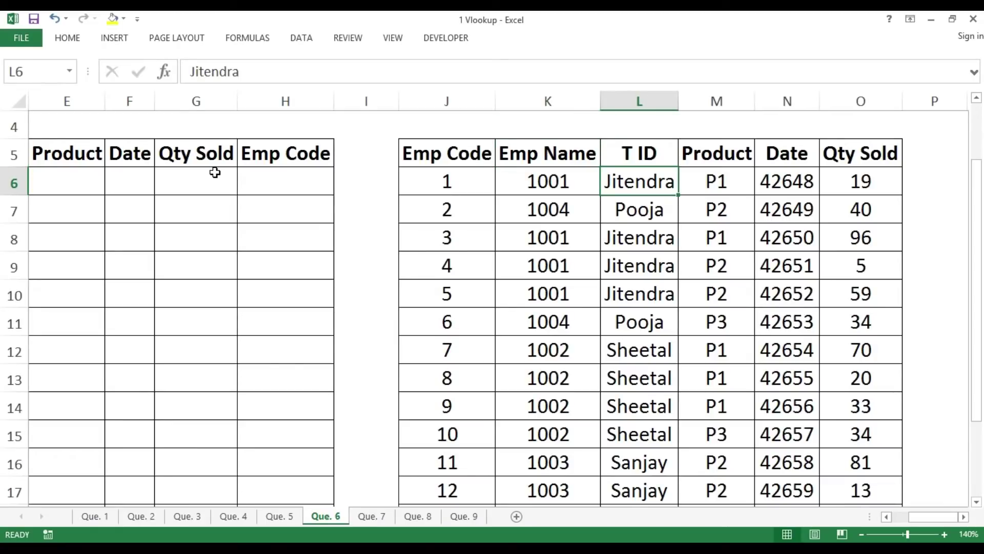
pyautogui.press('Up')
pyautogui.press('Left')
pyautogui.press('Left')
pyautogui.press('Left')
pyautogui.press('Left')
# Step: Review the first result row again alongside the source table's column order
pyautogui.press('Home')
pyautogui.press('Right')
pyautogui.press('Right')
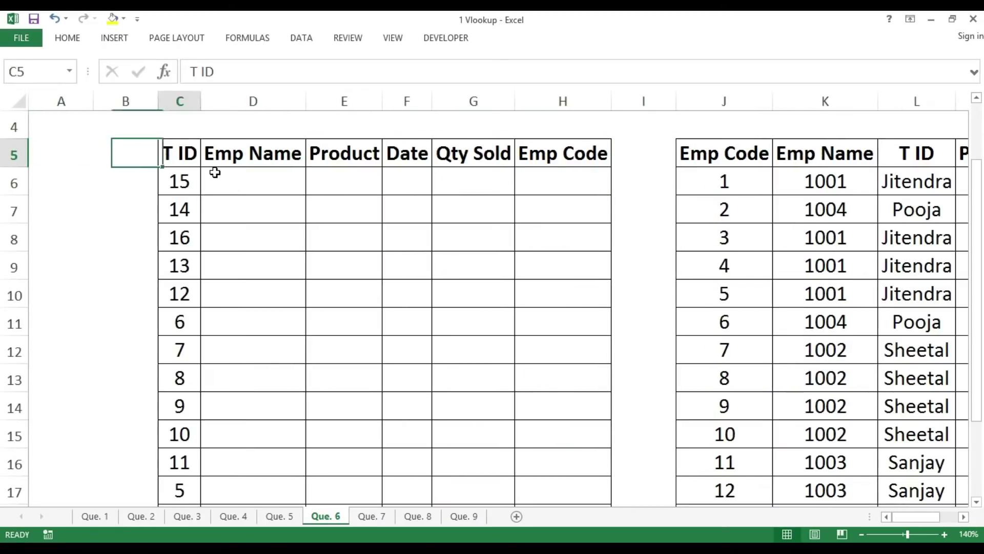
pyautogui.press('Right')
pyautogui.press('Down')
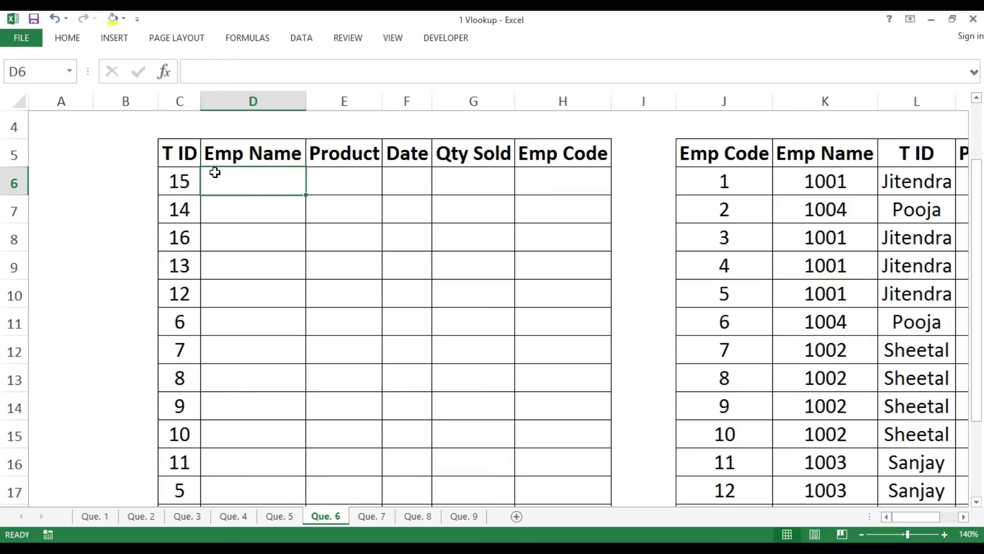
pyautogui.hotkey('ctrl', 'Right')
pyautogui.hotkey('ctrl', 'Right')
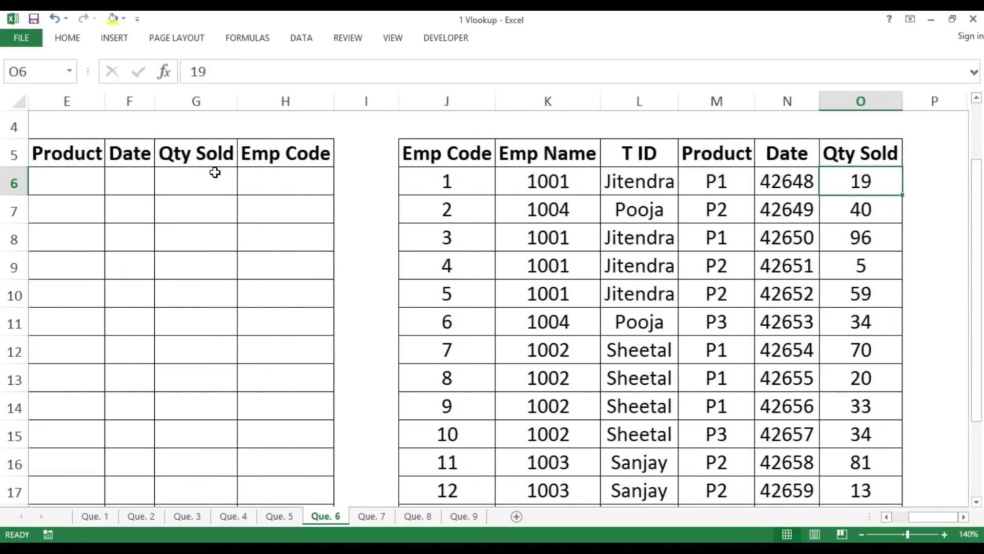
pyautogui.press('Left')
pyautogui.press('Up')
pyautogui.hotkey('ctrl', 'shift', 'Left')
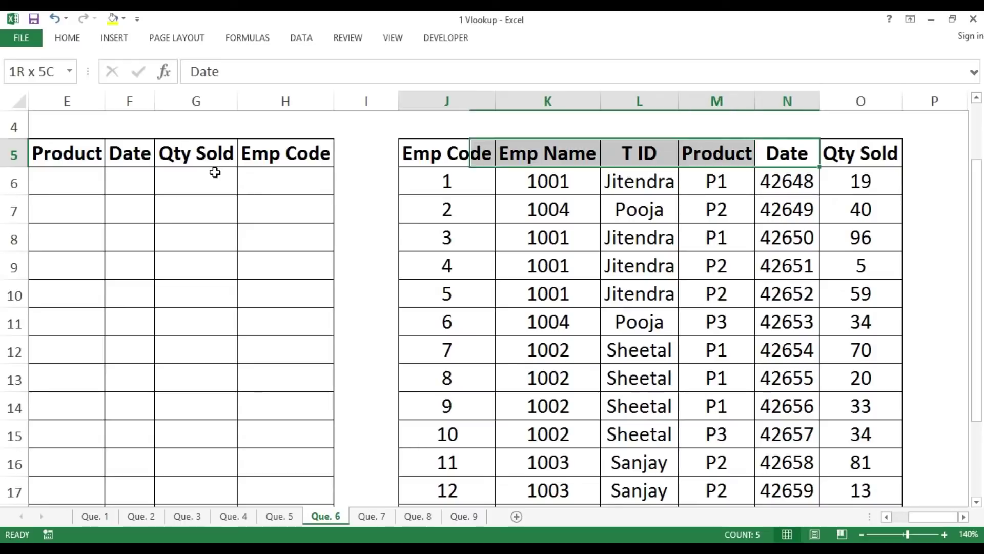
pyautogui.hotkey('ctrl', 'Left')
pyautogui.hotkey('ctrl', 'Left')
pyautogui.hotkey('ctrl', 'Left')
pyautogui.press('Left')
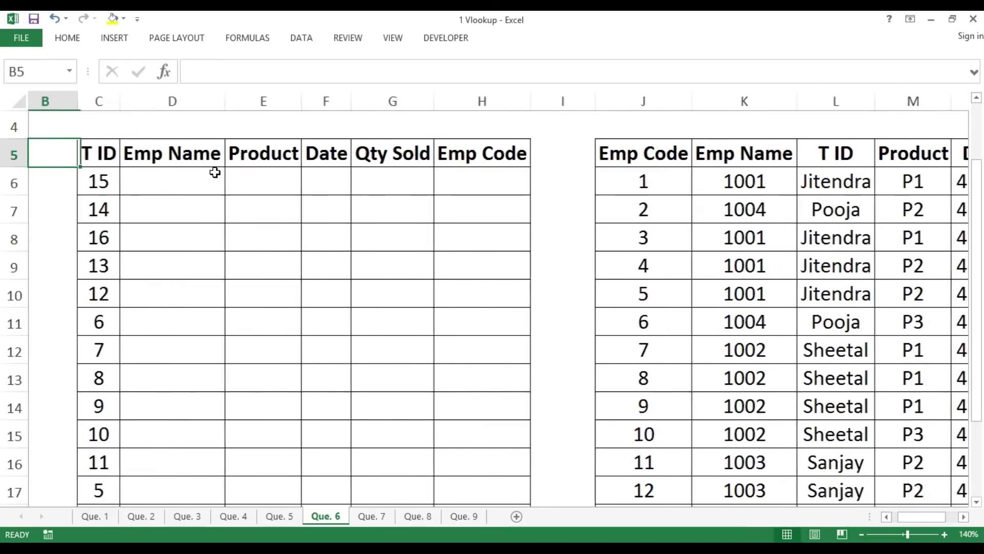
# Step: Start a VLOOKUP formula across D6:H6, with the T ID in C6 as the lookup value
pyautogui.press('Left')
pyautogui.hotkey('ctrl', 'Right')
pyautogui.press('Right')
pyautogui.press('Down')
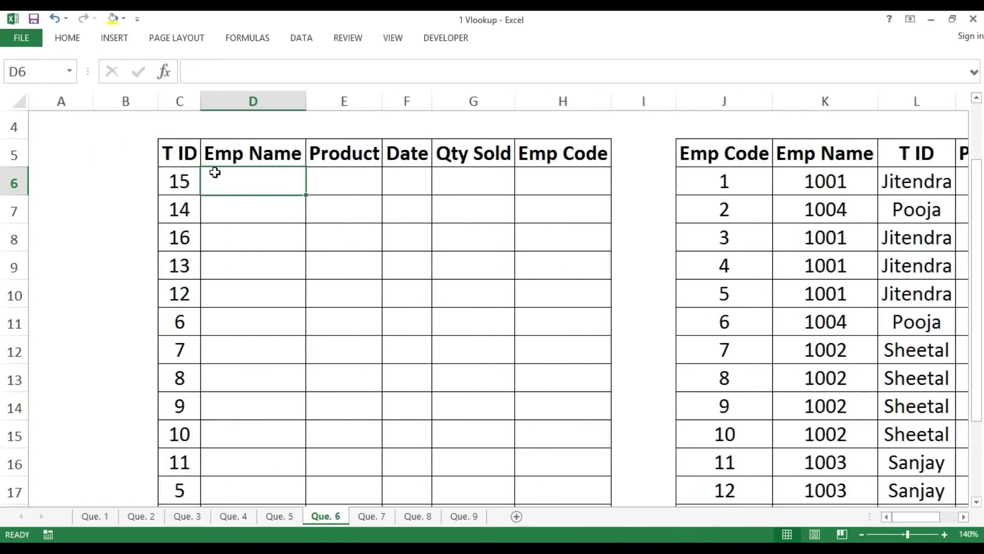
pyautogui.hotkey('shift', 'Right')
pyautogui.hotkey('shift', 'Right')
pyautogui.hotkey('shift', 'Right')
pyautogui.hotkey('shift', 'Right')
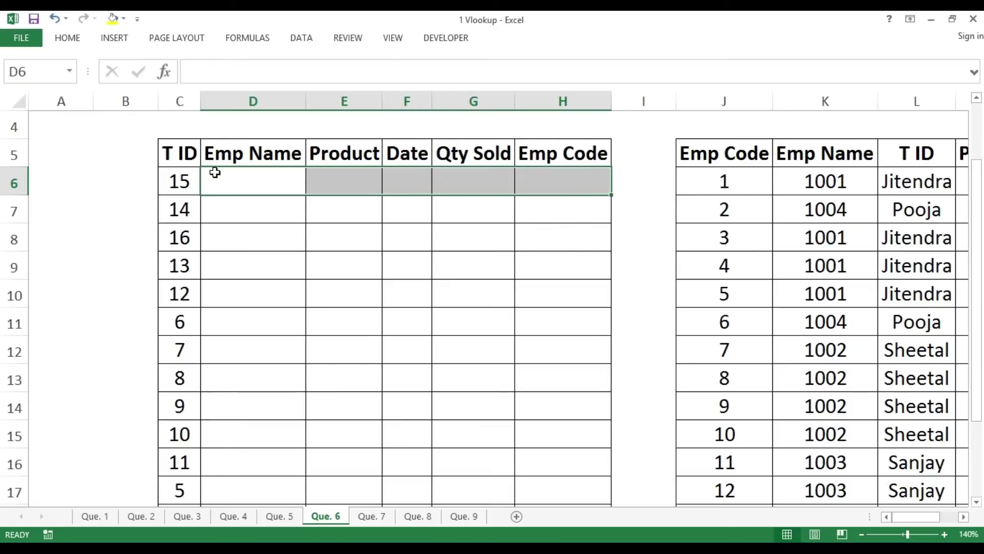
pyautogui.write('=')
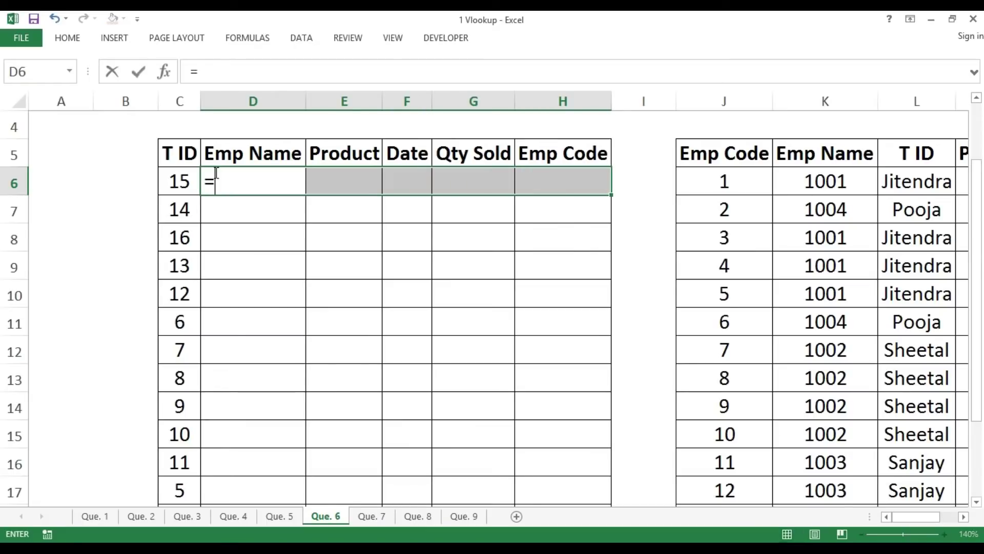
pyautogui.write('vl')
pyautogui.press('Tab')
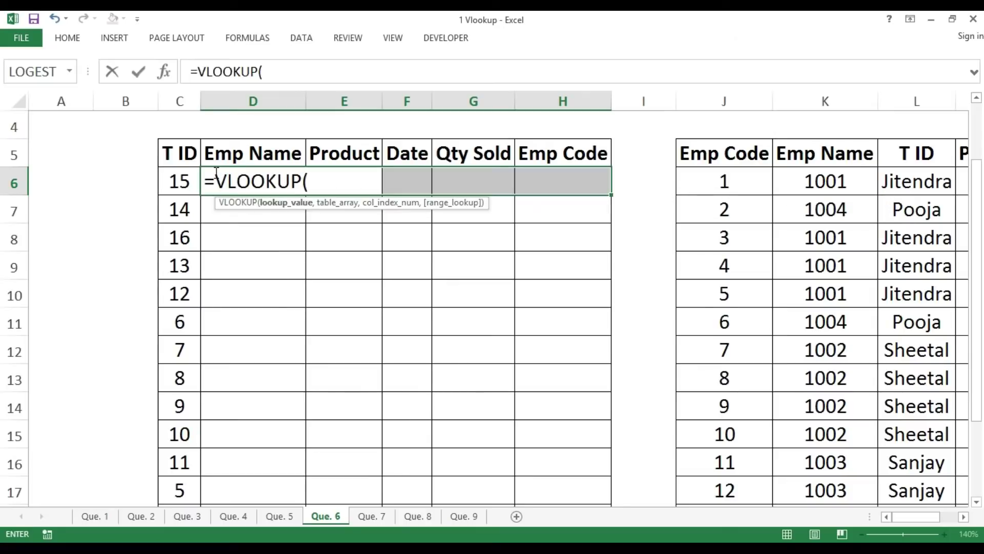
pyautogui.press('Left')
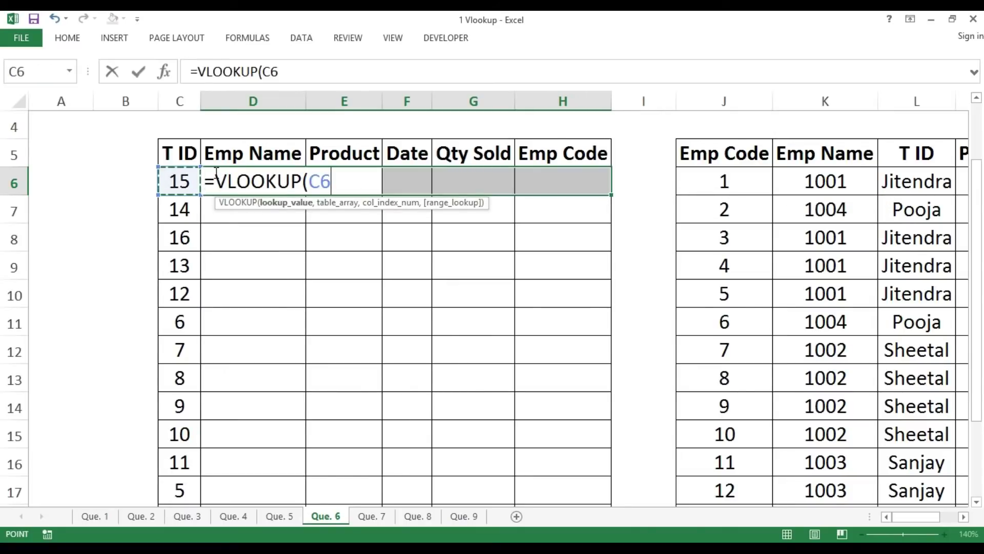
# Step: Set the VLOOKUP table array to the source data as the absolute range $J$6:$O$21
pyautogui.write(',')
pyautogui.hotkey('ctrl', 'Right')
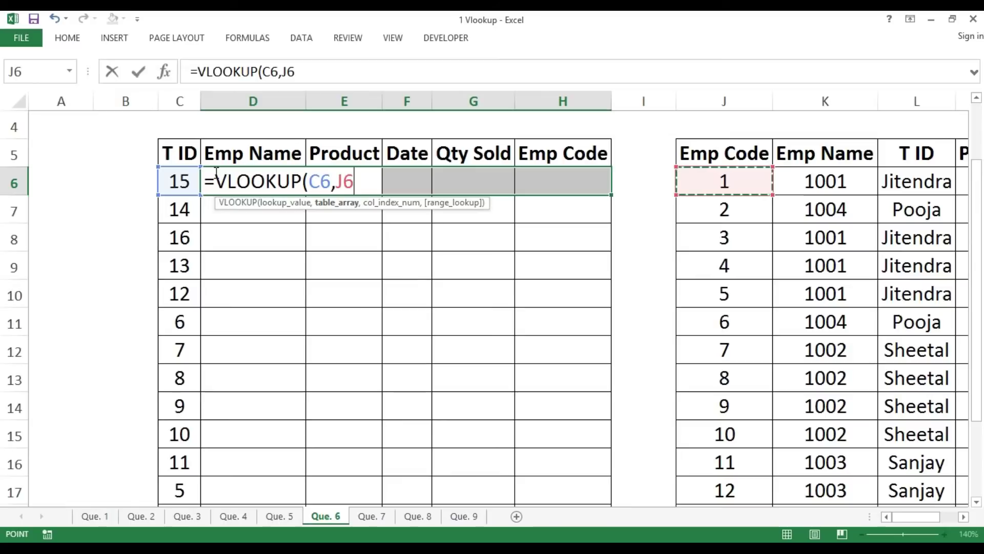
pyautogui.hotkey('ctrl', 'shift', 'Right')
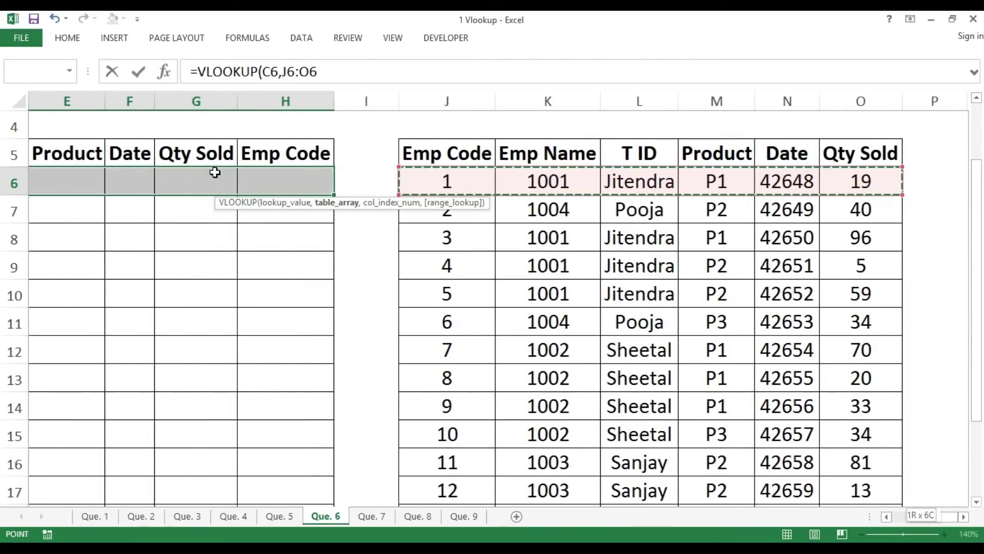
pyautogui.hotkey('ctrl', 'shift', 'Down')
pyautogui.press('F4')
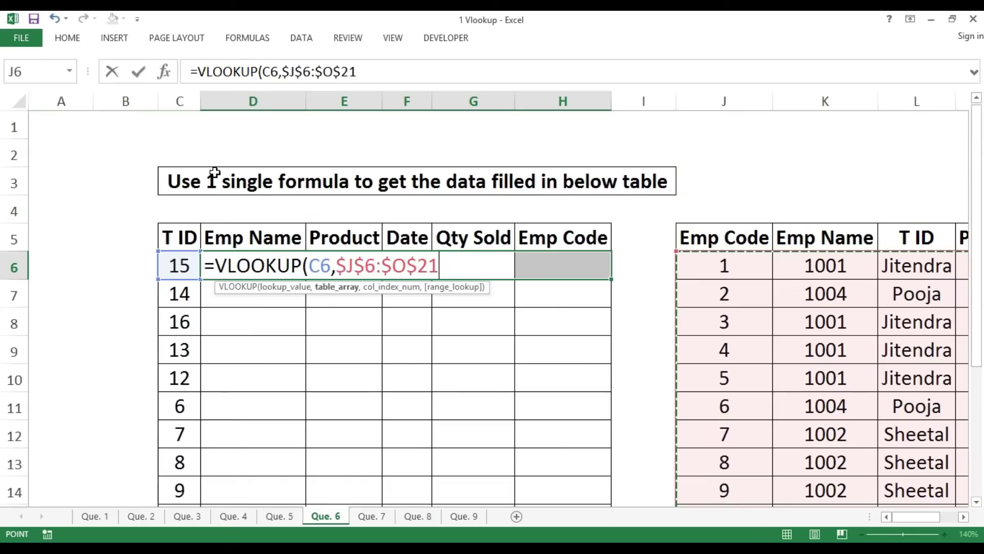
pyautogui.write(',')
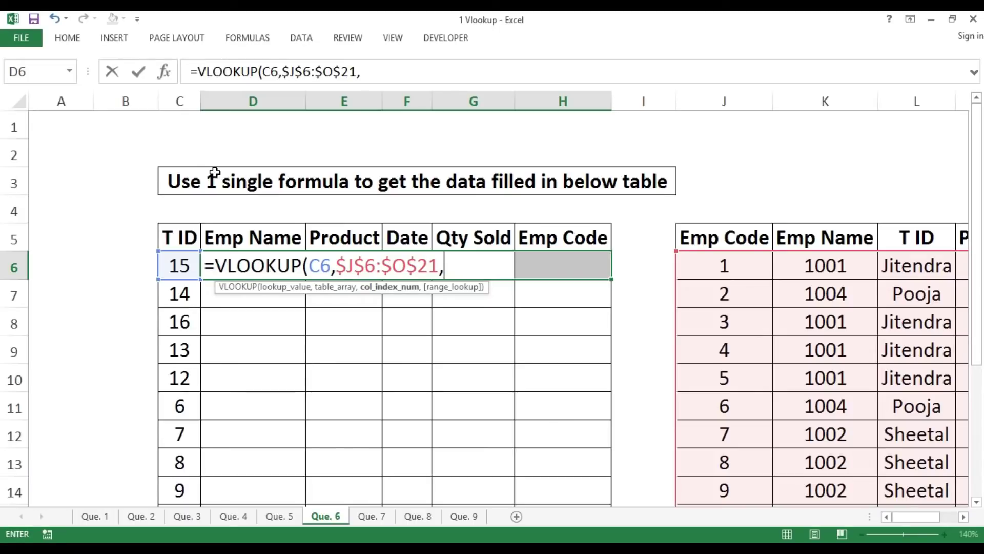
# Step: Complete the VLOOKUP with column indexes {3,4,5,6,2} and exact match 0, entering it as an array formula across D6:H6
pyautogui.write('{')
pyautogui.moveTo(914, 516); pyautogui.dragTo(926, 515)
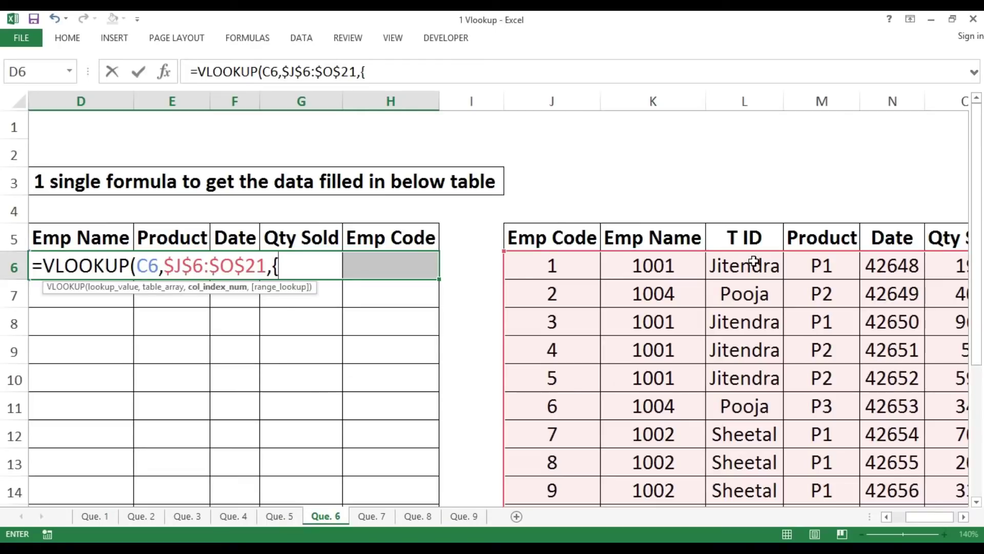
pyautogui.write('3,4')
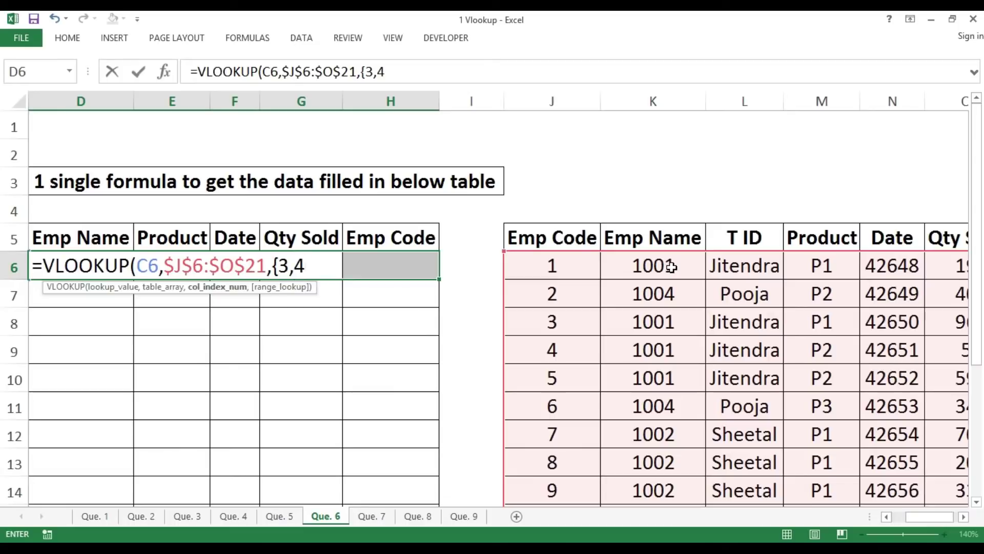
pyautogui.write(',5,6,')
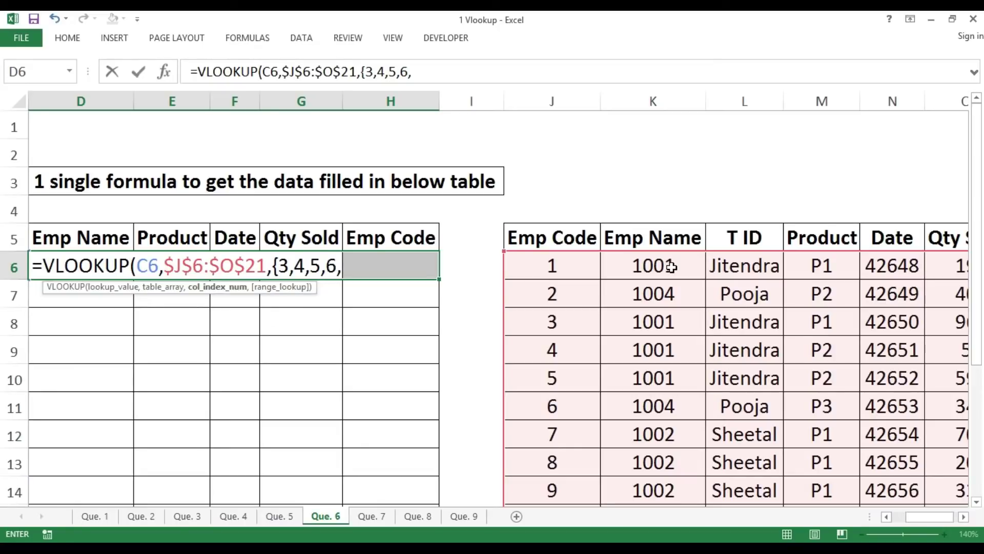
pyautogui.write('2}')
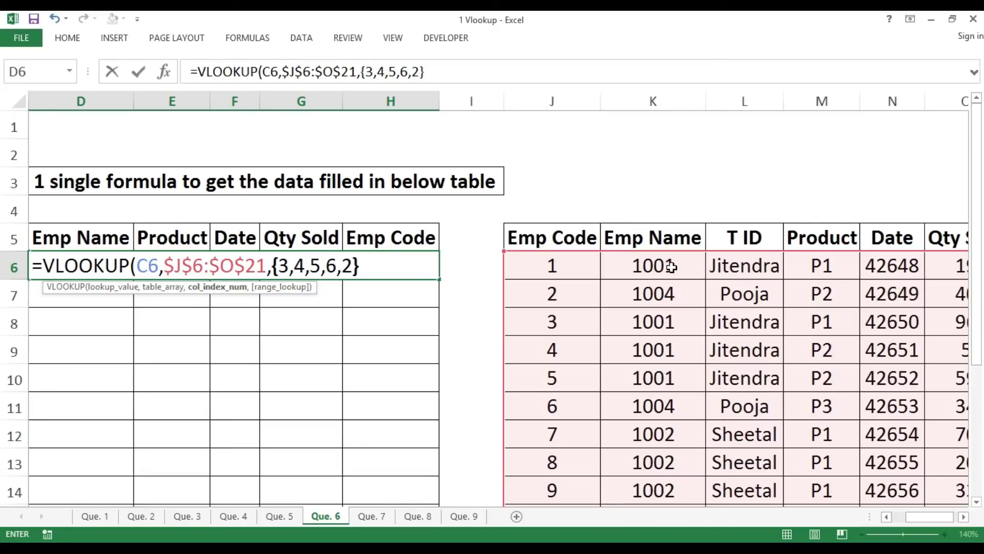
pyautogui.write(',0')
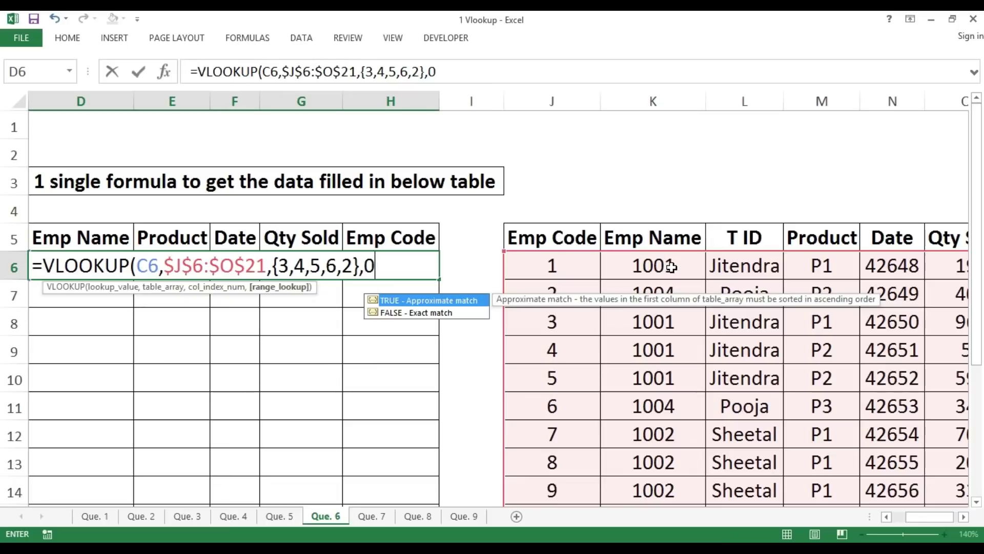
pyautogui.write(')')
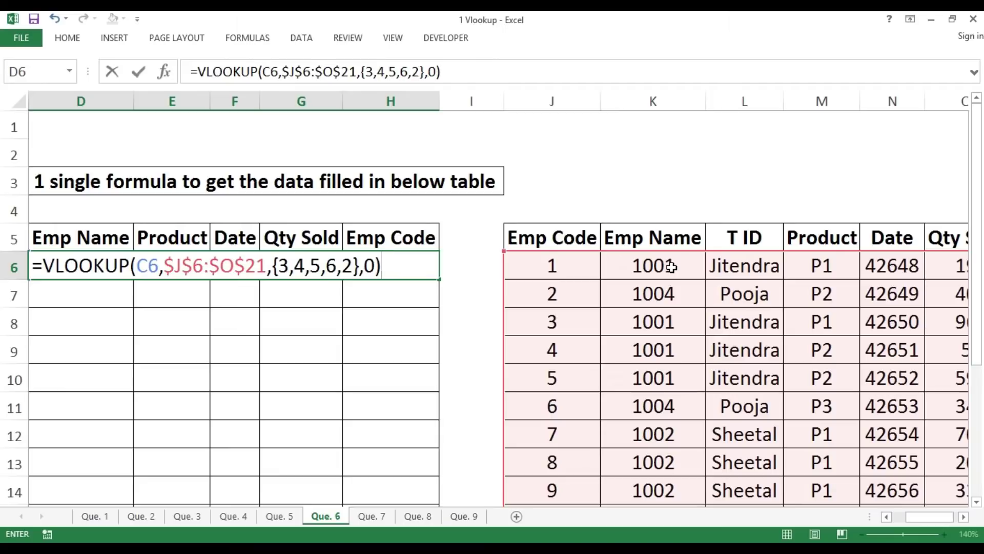
pyautogui.hotkey('ctrl', 'shift', 'Return')
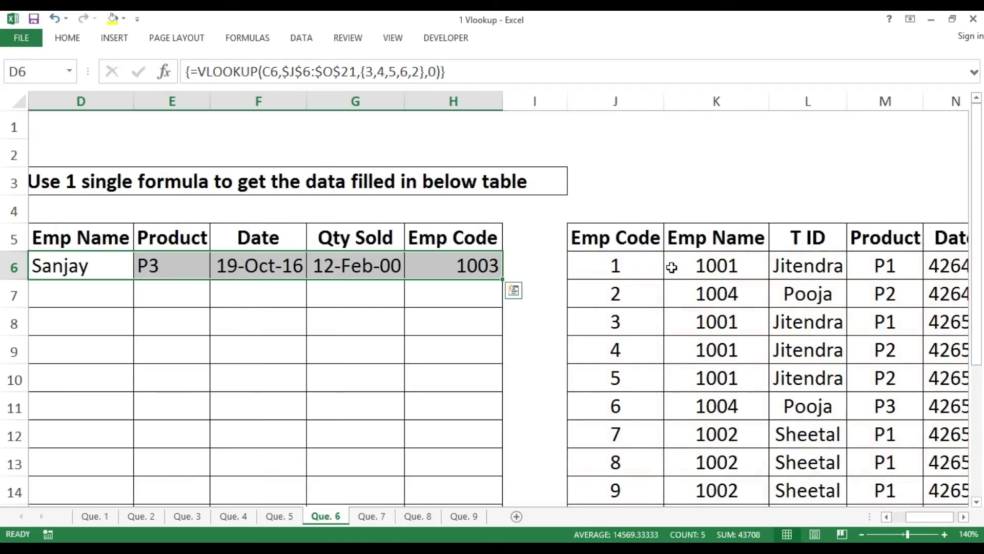
# Step: Format the Qty Sold result in G6 as a number with no decimal places
pyautogui.press('Left')
pyautogui.press('Right')
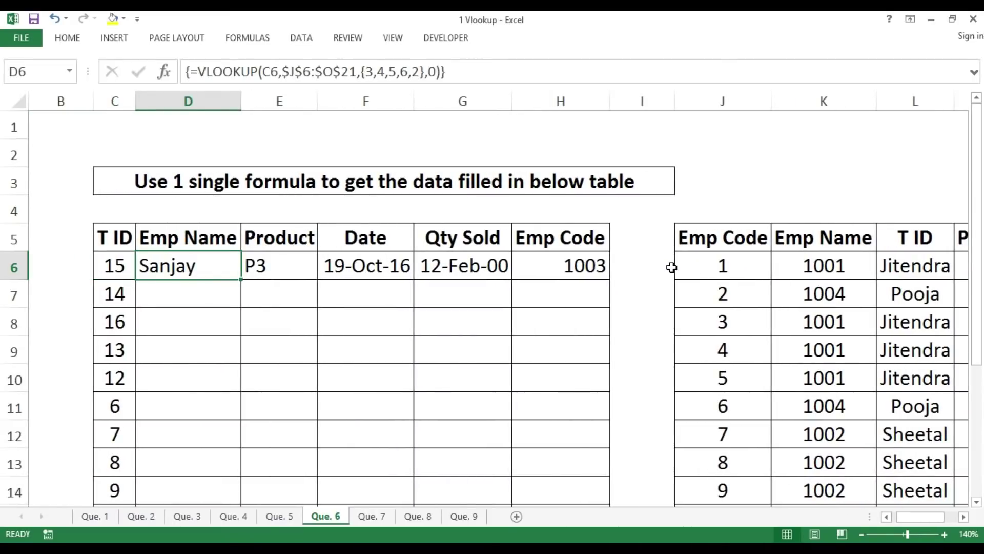
pyautogui.press('Right')
pyautogui.press('Right')
pyautogui.press('Right')
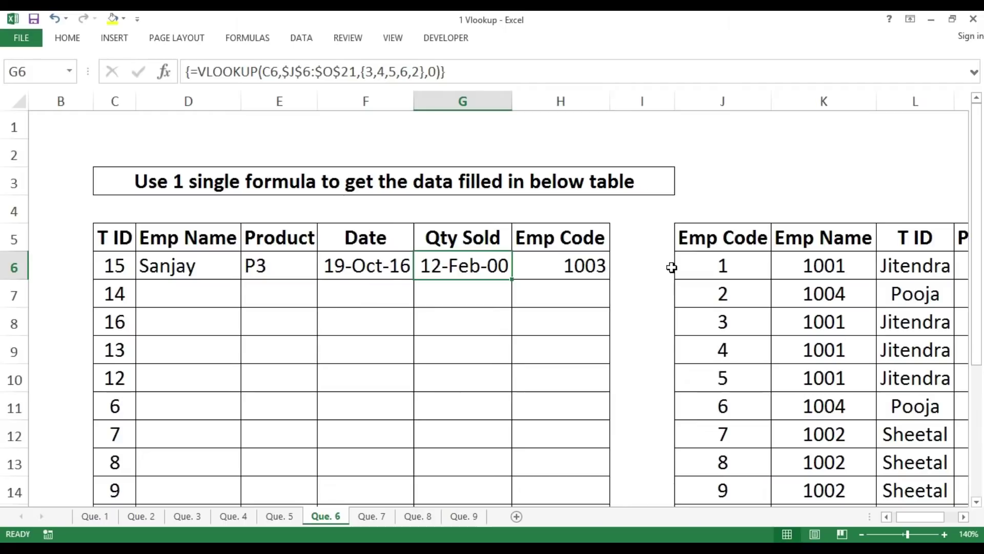
pyautogui.hotkey('ctrl', 'shift', '1')
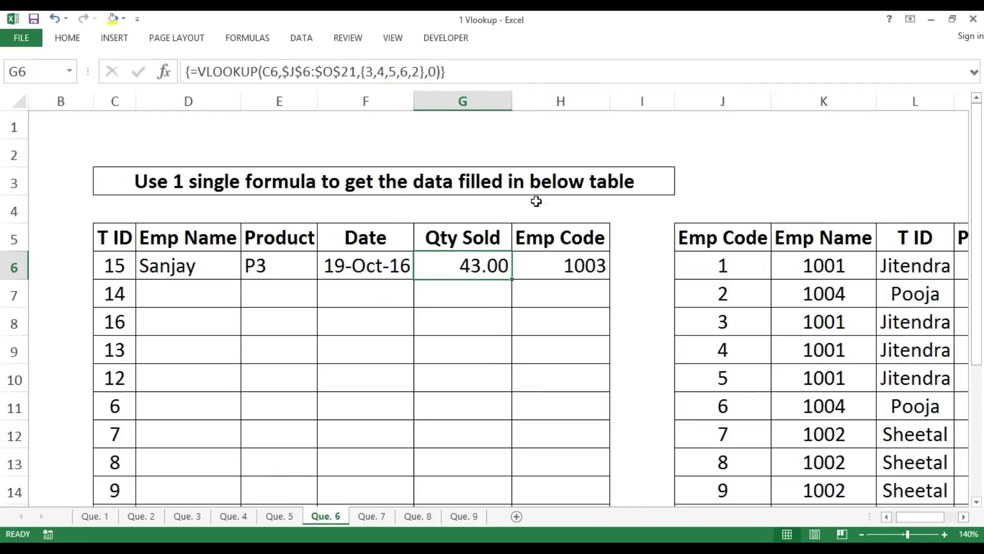
pyautogui.click(76, 39)
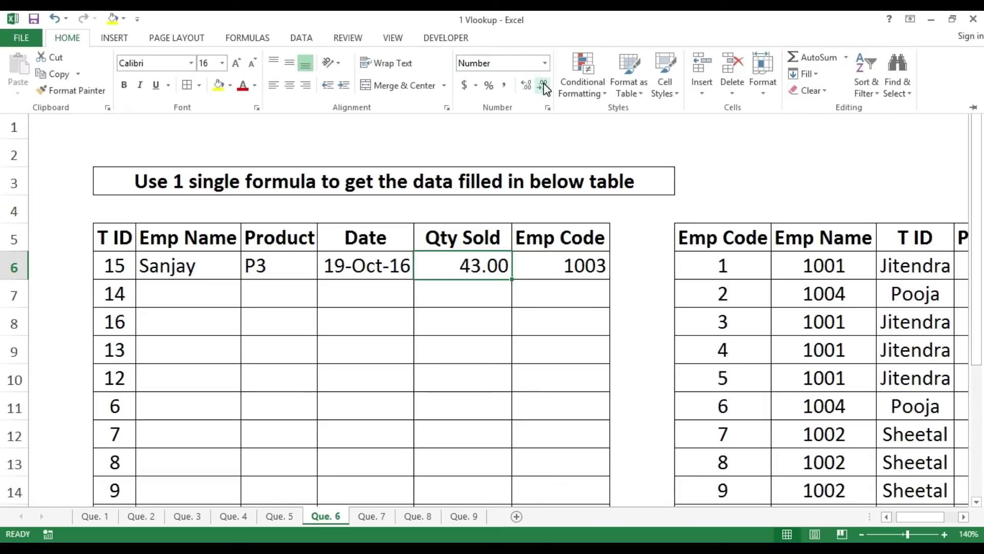
pyautogui.click(543, 85)
pyautogui.click(543, 84)
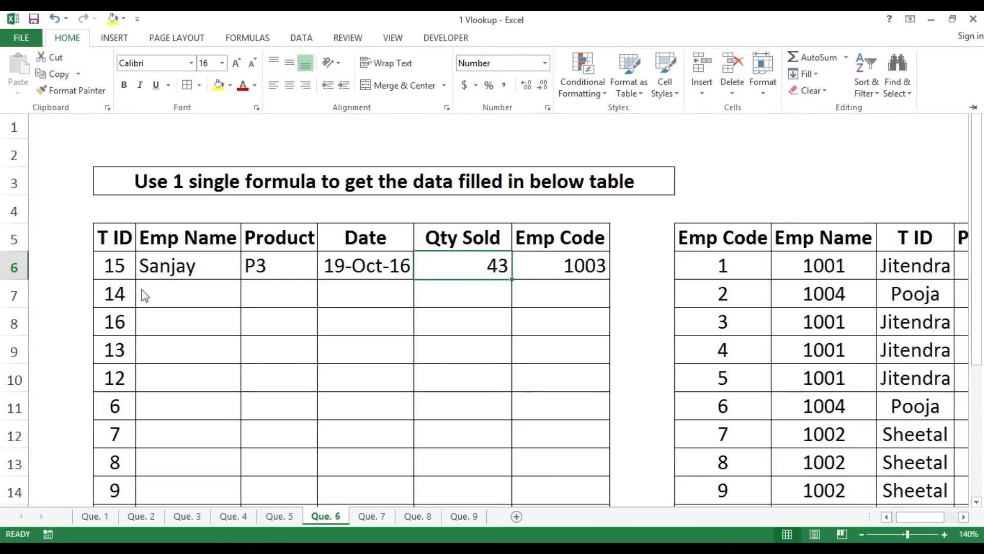
# Step: Fill the first row's array formula down the whole result table, through D21:H21
pyautogui.click(161, 293)
pyautogui.click(161, 291)
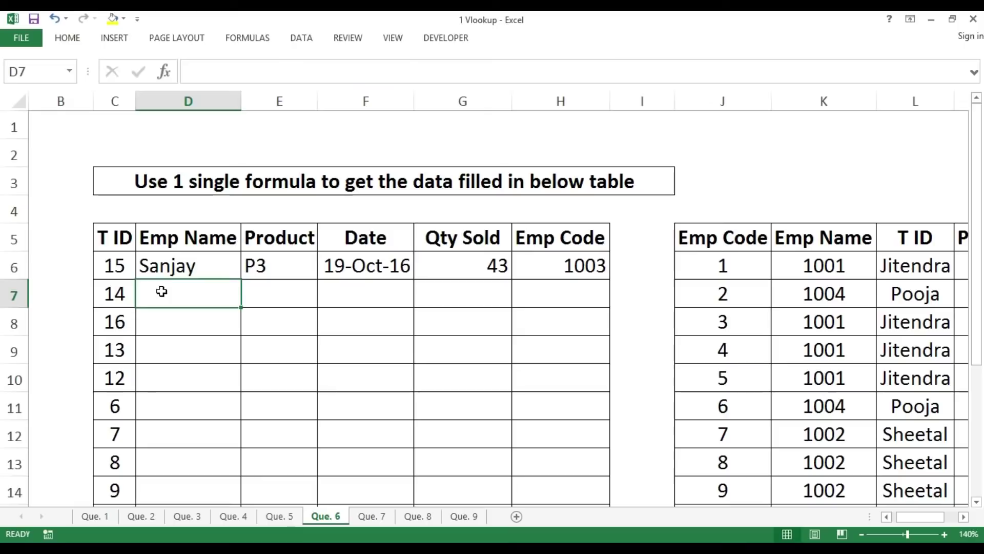
pyautogui.press('Left')
pyautogui.hotkey('ctrl', 'Down')
pyautogui.press('Right')
pyautogui.hotkey('shift', 'Right')
pyautogui.hotkey('shift', 'Right')
pyautogui.hotkey('shift', 'Right')
pyautogui.hotkey('shift', 'Right')
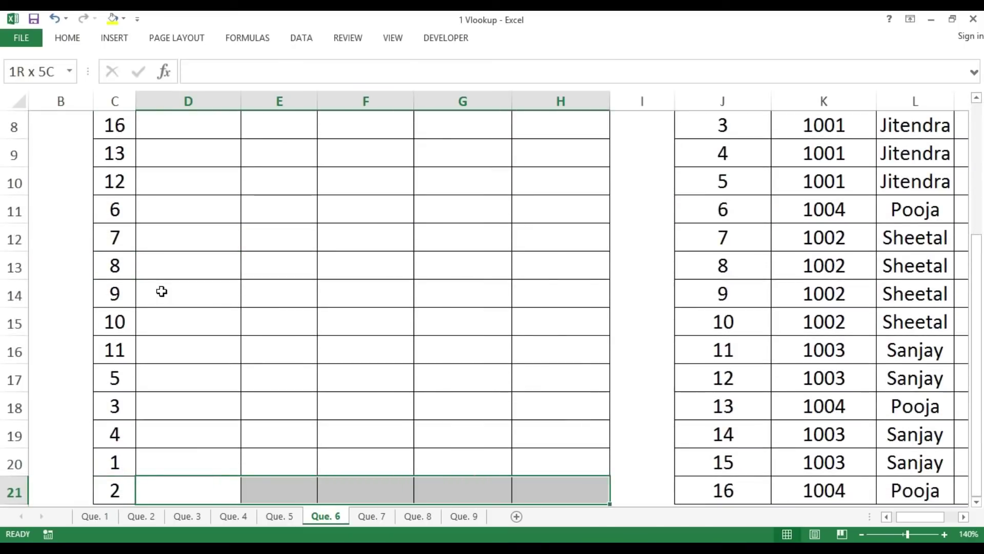
pyautogui.hotkey('ctrl', 'shift', 'Up')
pyautogui.hotkey('ctrl', 'shift', 'Return')
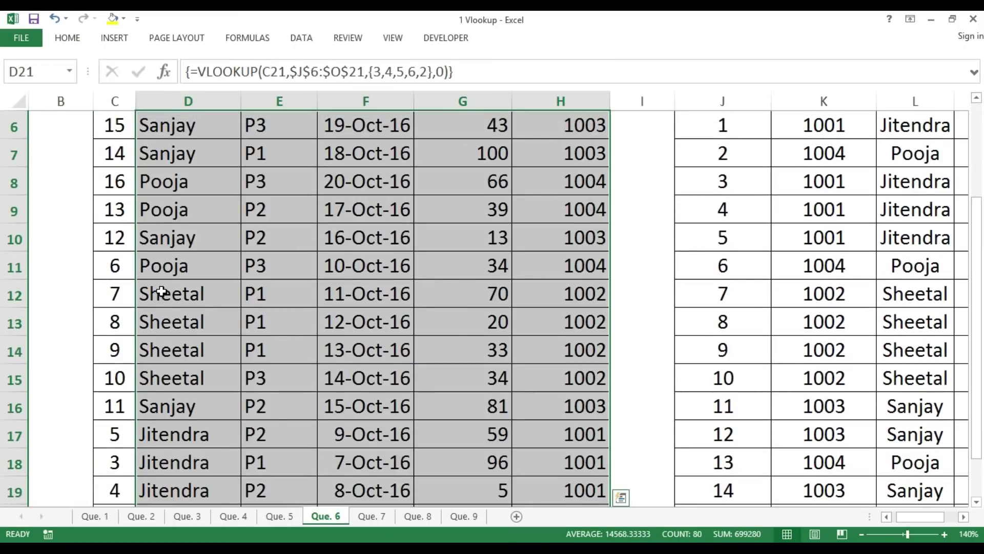
# Step: Check the first result row's values and array formula from Emp Name across to Emp Code
pyautogui.hotkey('ctrl', 'Up')
pyautogui.press('Down')
pyautogui.press('Right')
pyautogui.press('Right')
pyautogui.press('Right')
pyautogui.press('Right')
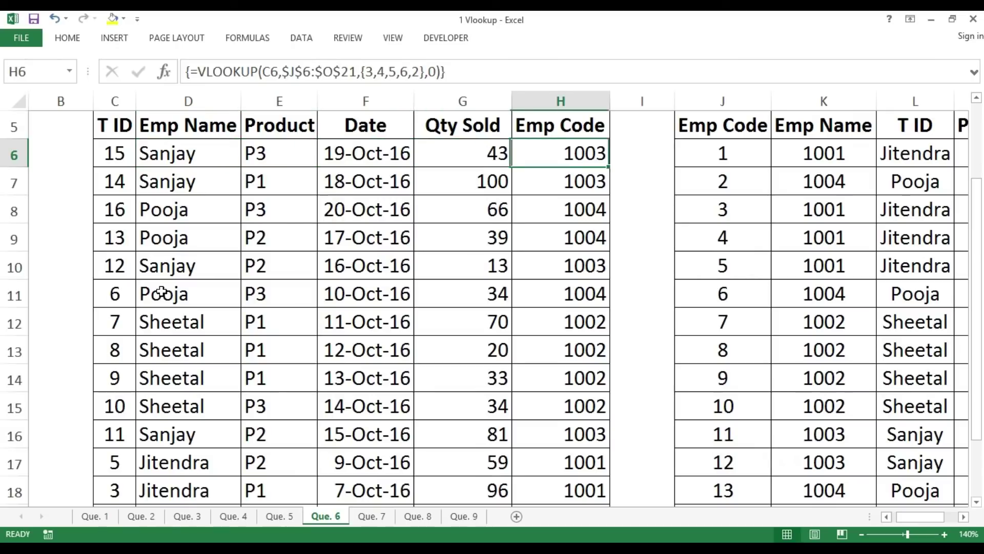
pyautogui.press('Left')
pyautogui.press('Left')
pyautogui.press('Left')
pyautogui.press('Right')
pyautogui.press('Right')
pyautogui.press('Right')
pyautogui.press('Right')
pyautogui.press('Right')
pyautogui.press('Right')
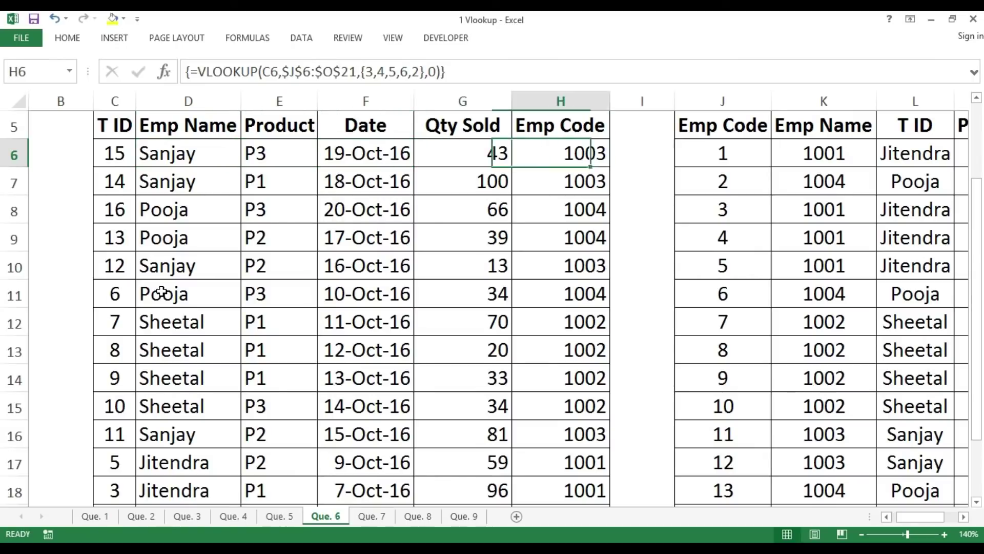
# Step: Compare the lower rows of the result table with the source data, and recheck the formula in D6
pyautogui.hotkey('ctrl', 'Down')
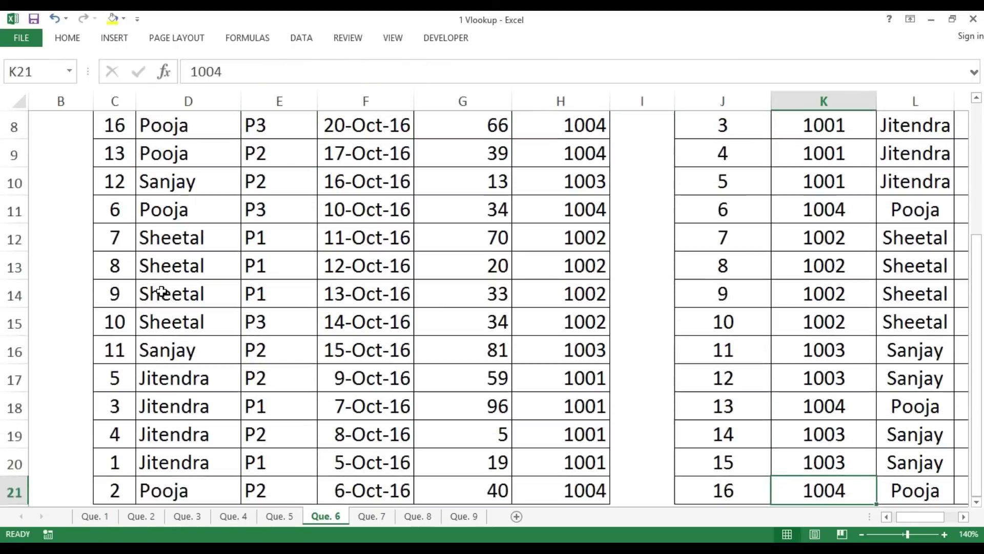
pyautogui.press('Up')
pyautogui.press('Up')
pyautogui.press('Up')
pyautogui.press('Up')
pyautogui.press('Up')
pyautogui.press('Left')
pyautogui.press('Left')
pyautogui.press('Left')
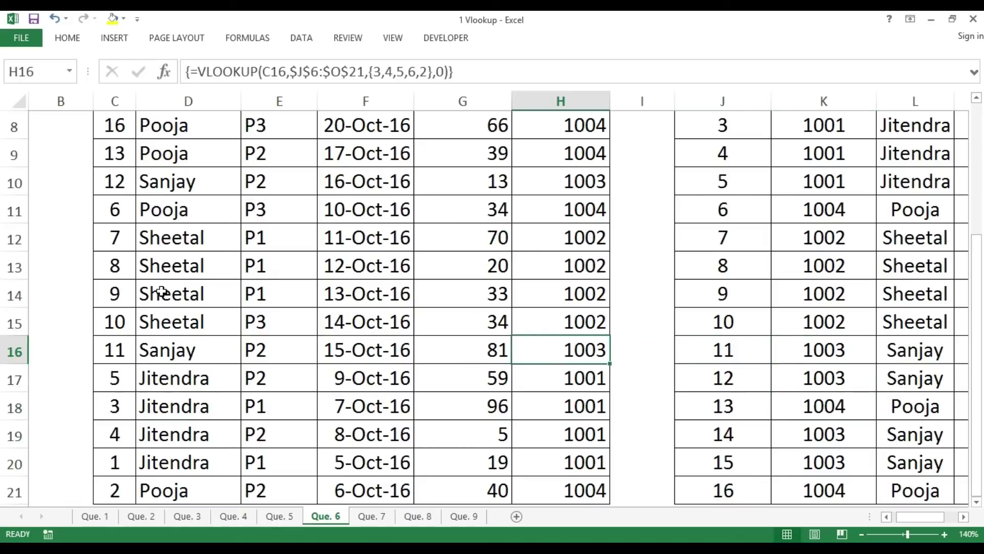
pyautogui.hotkey('ctrl', 'Left')
pyautogui.hotkey('ctrl', 'Up')
pyautogui.press('Down')
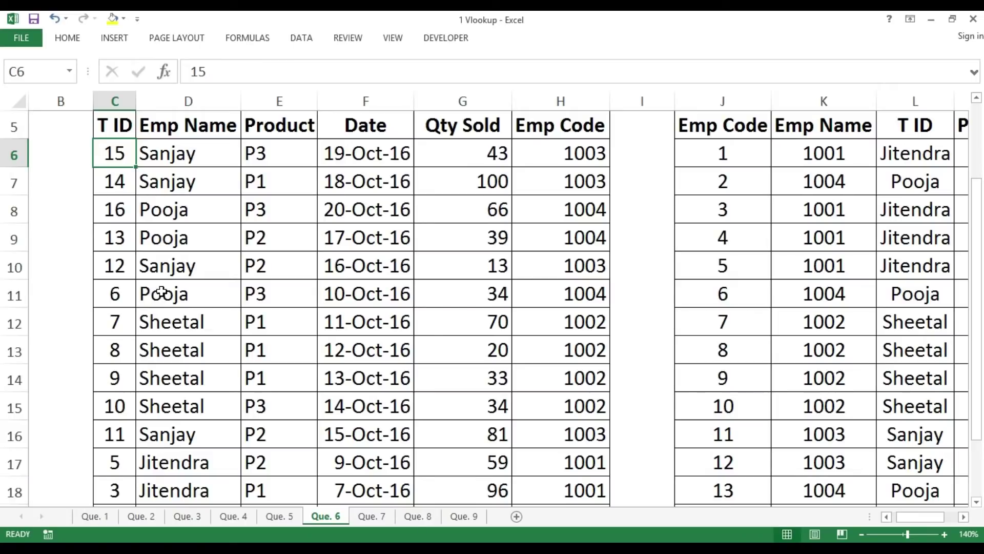
pyautogui.press('Right')
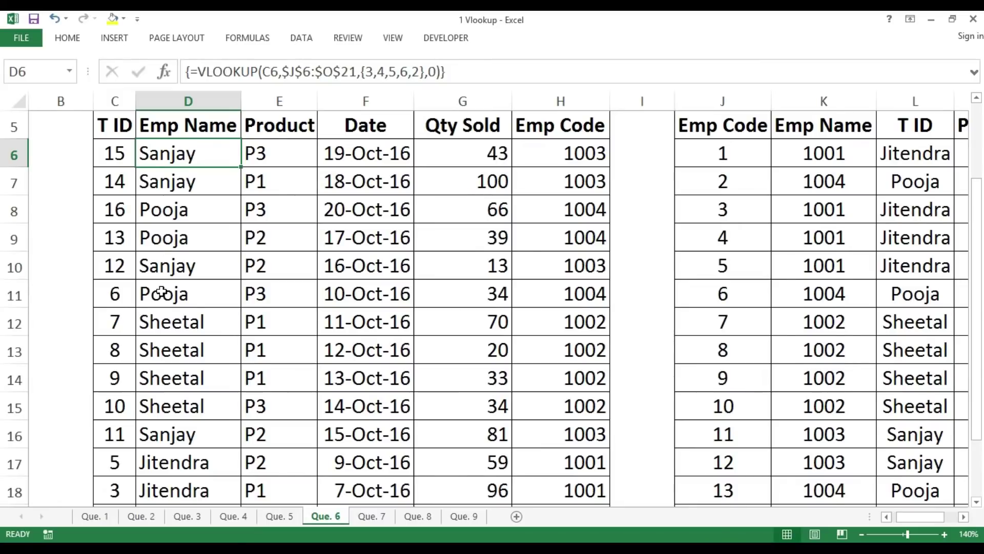
# Step: Switch to the Que. 7 sheet and read its task instruction in row 3
pyautogui.hotkey('ctrl', 'Home')
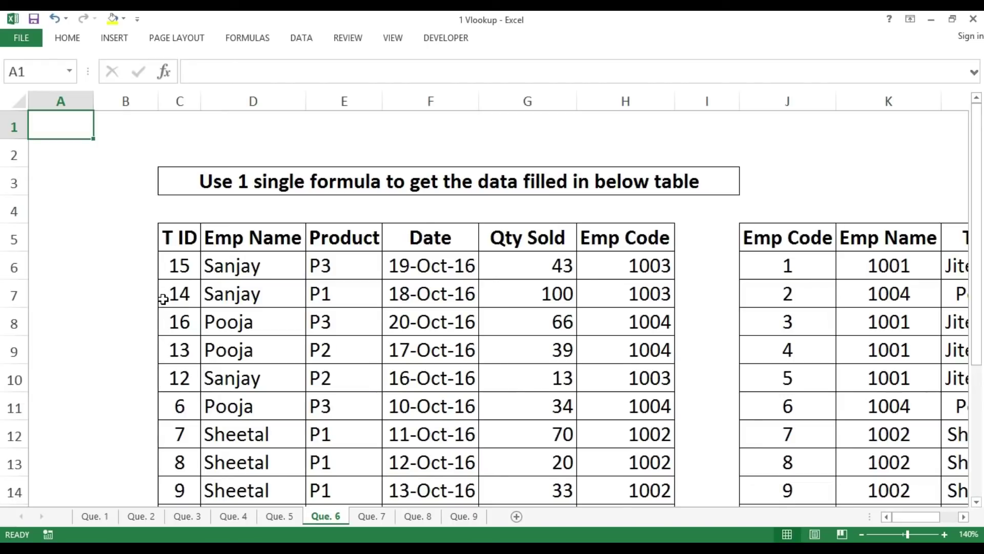
pyautogui.hotkey('ctrl', 'pagedown')
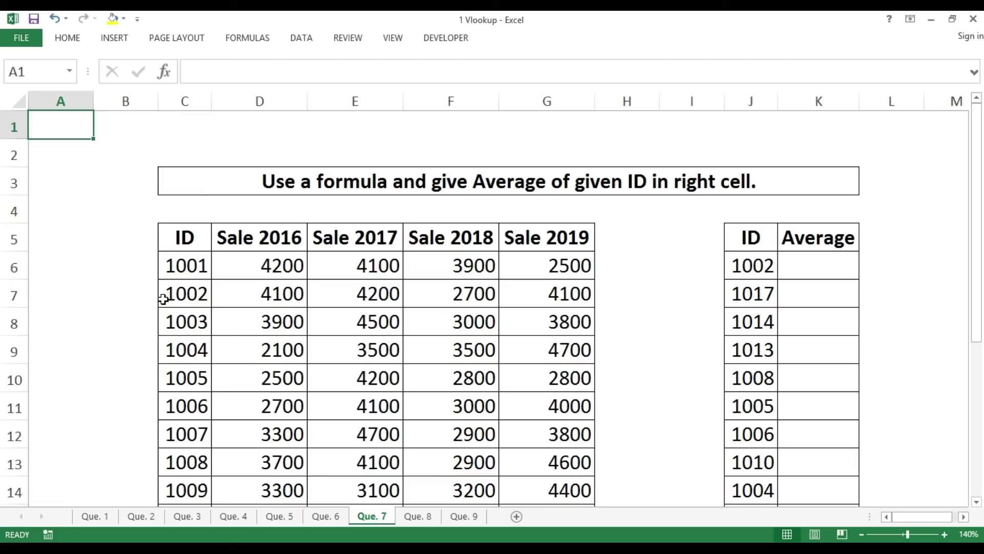
pyautogui.press('Down')
pyautogui.press('Down')
pyautogui.press('Right')
pyautogui.press('Right')
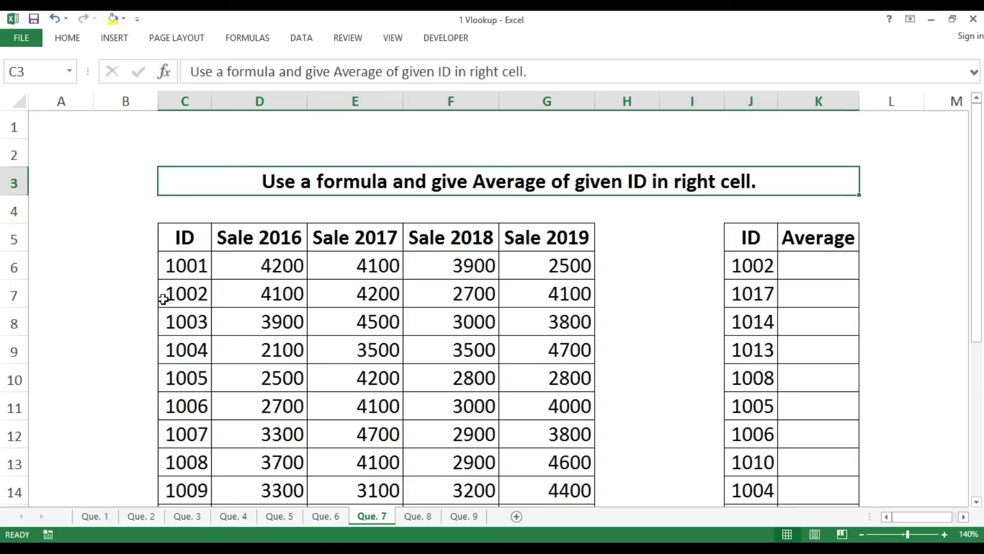
# Step: Examine the Que. 7 sales table and the ID and Average headers against the task instruction
pyautogui.press('Down')
pyautogui.press('Down')
pyautogui.press('Down')
pyautogui.hotkey('ctrl', 'Right')
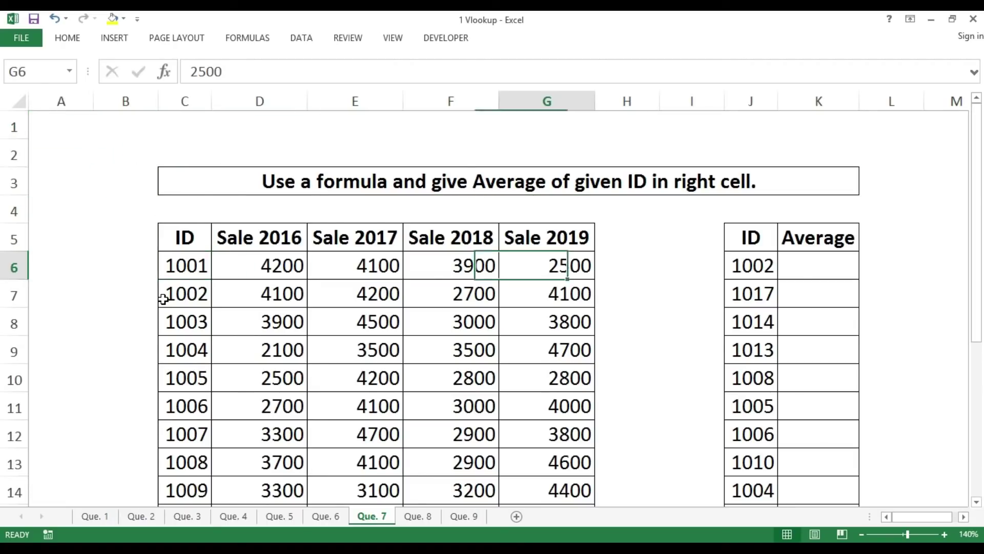
pyautogui.press('Up')
pyautogui.press('Right')
pyautogui.press('Right')
pyautogui.press('Right')
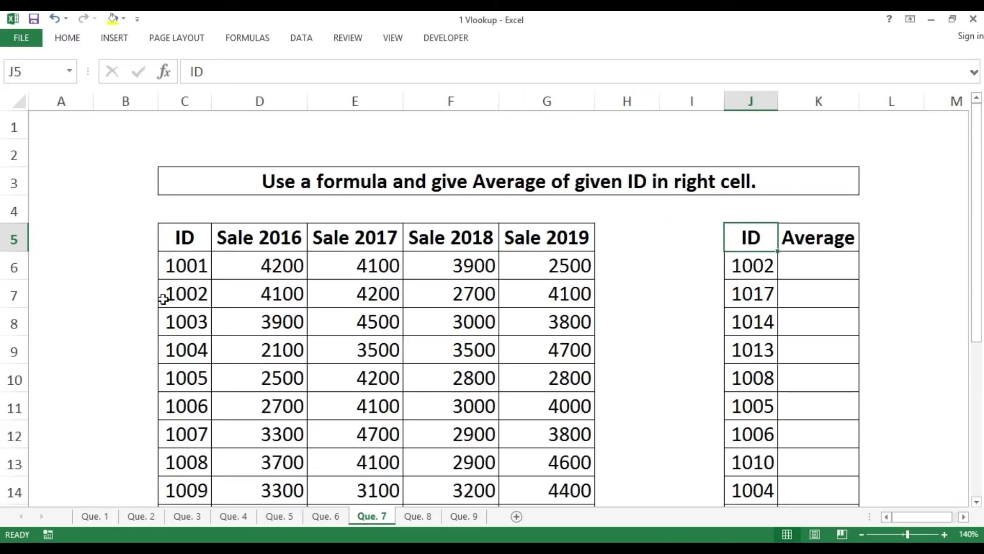
pyautogui.press('Up')
pyautogui.press('Up')
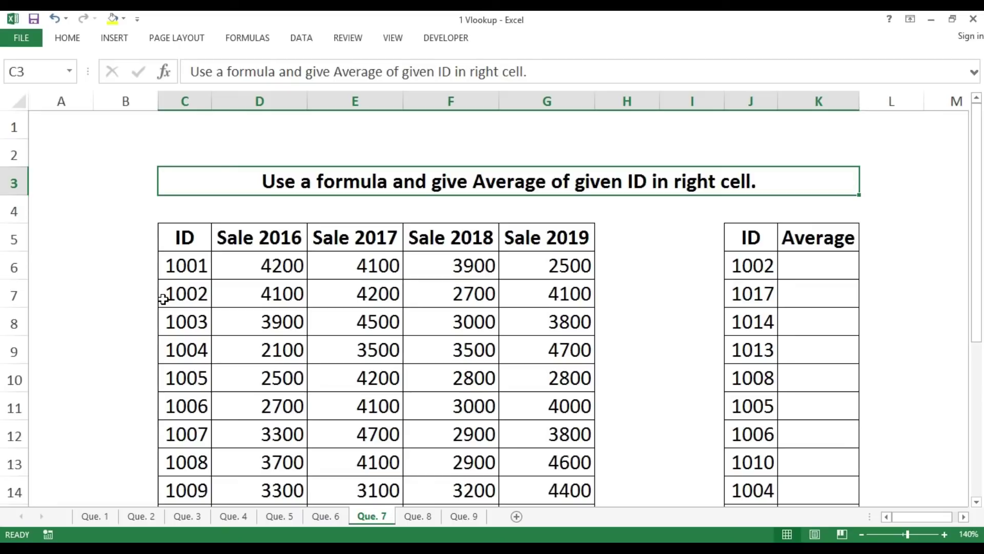
pyautogui.press('Down')
pyautogui.press('Down')
pyautogui.press('Right')
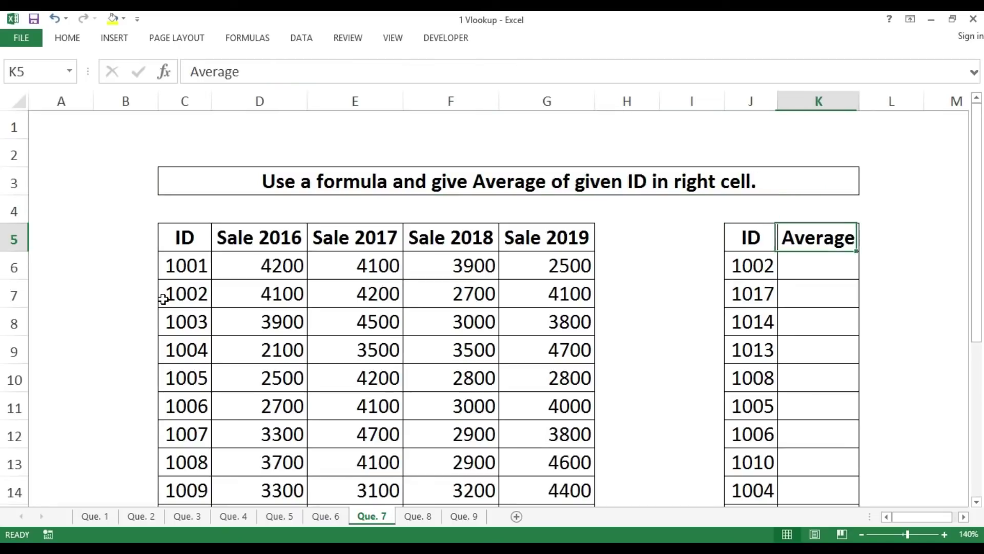
# Step: Review the Sale 2016 to Sale 2019 values of the first ID and the full list of IDs needing an average
pyautogui.press('Down')
pyautogui.press('Left')
pyautogui.press('Left')
pyautogui.press('Left')
pyautogui.press('Left')
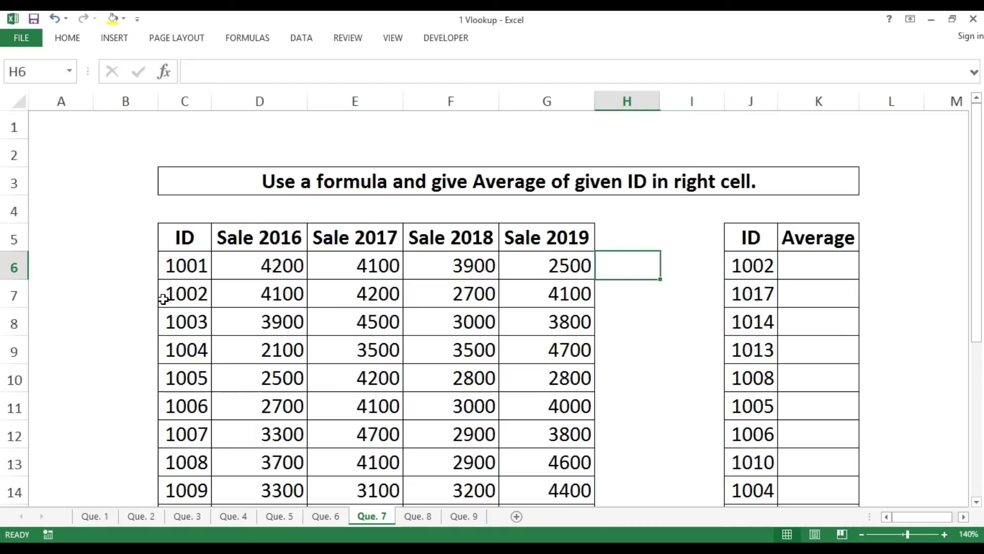
pyautogui.hotkey('shift', 'Left')
pyautogui.hotkey('shift', 'Left')
pyautogui.hotkey('shift', 'Left')
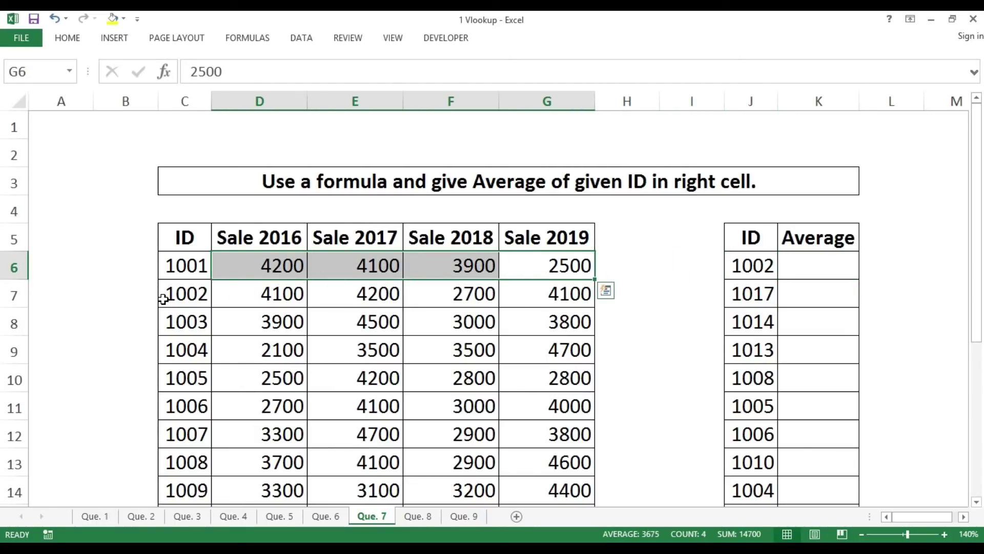
pyautogui.press('Right')
pyautogui.press('Right')
pyautogui.press('Right')
pyautogui.hotkey('ctrl', 'shift', 'Down')
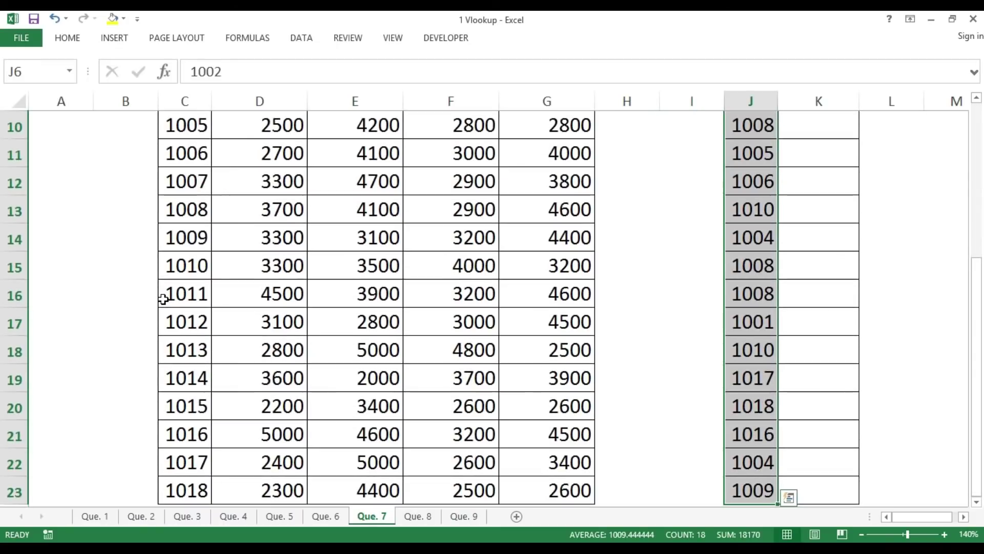
# Step: Enter an AVERAGE formula over D6:G6 in K6, the first Average cell
pyautogui.press('Up')
pyautogui.press('Down')
pyautogui.press('Right')
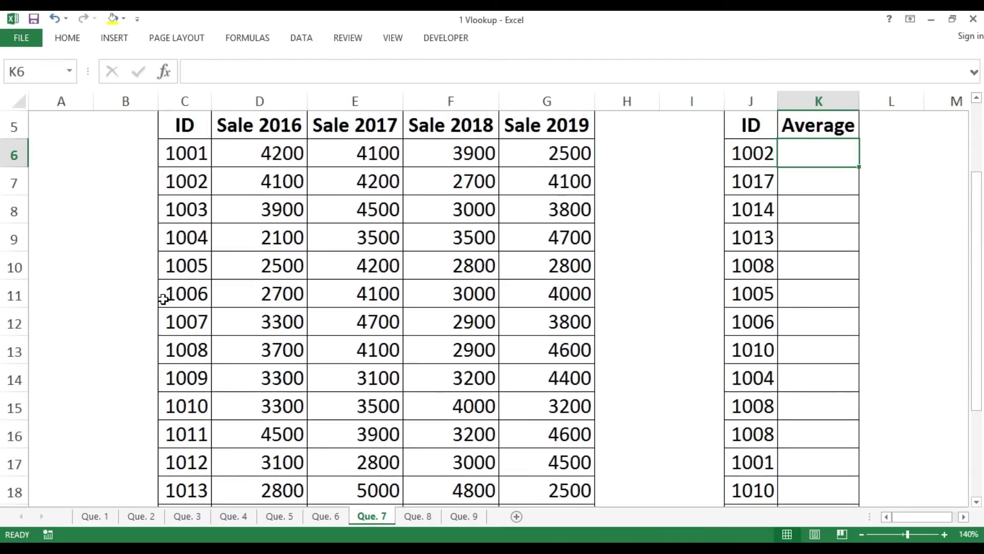
pyautogui.write('=ave')
pyautogui.press('Tab')
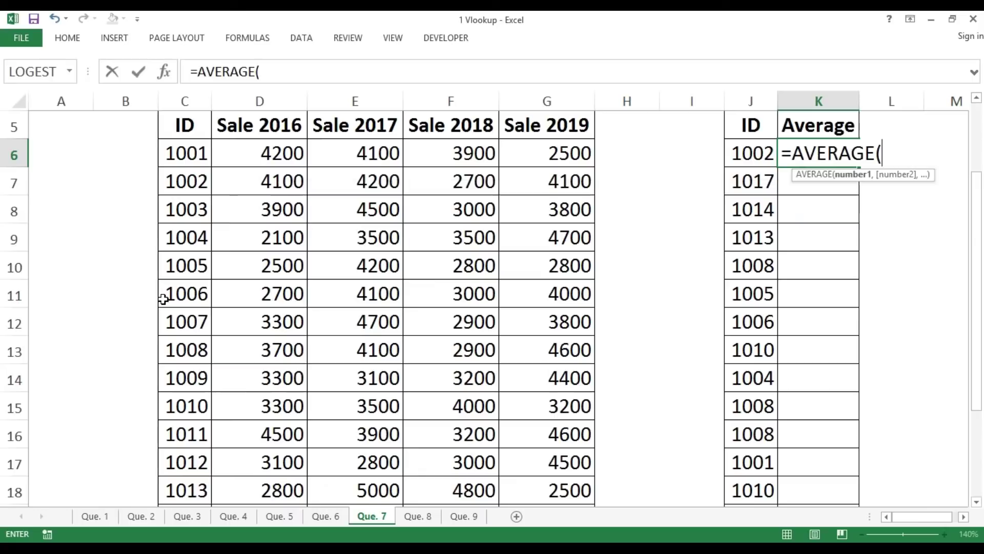
pyautogui.press('Left')
pyautogui.press('Left')
pyautogui.press('Left')
pyautogui.hotkey('shift', 'Left')
pyautogui.hotkey('shift', 'Left')
pyautogui.hotkey('shift', 'Left')
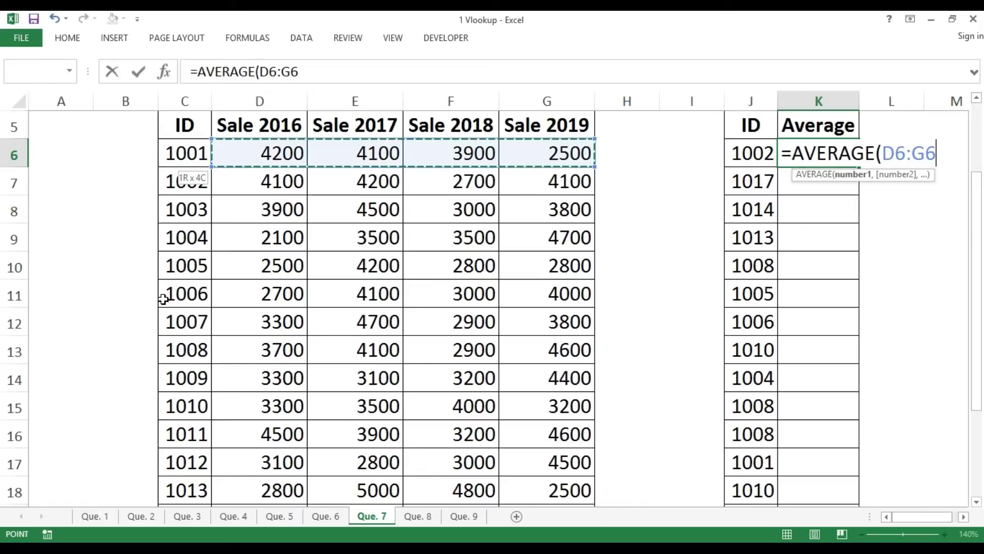
pyautogui.press('Return')
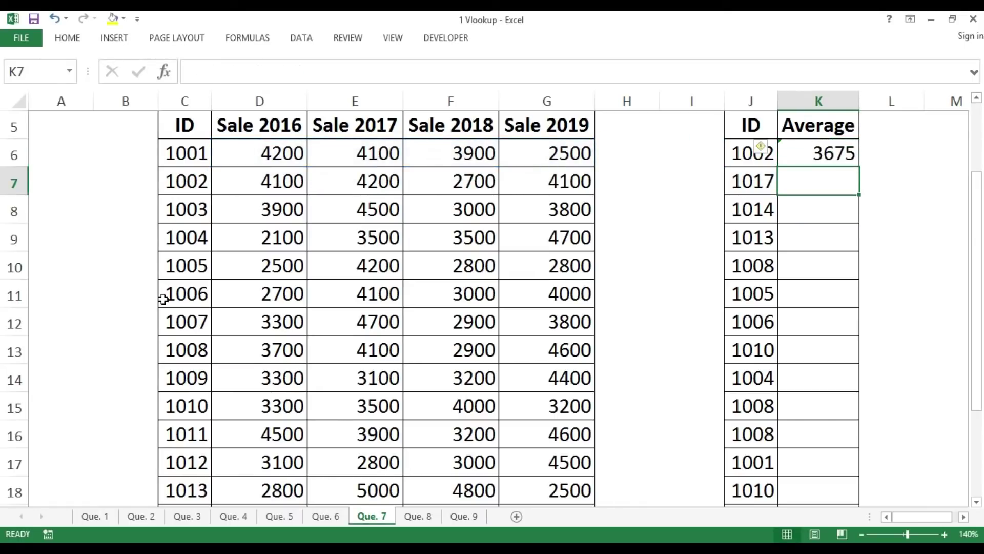
# Step: Check the K6 average formula against the Sale 2016 to Sale 2019 values in D6:G6
pyautogui.press('Up')
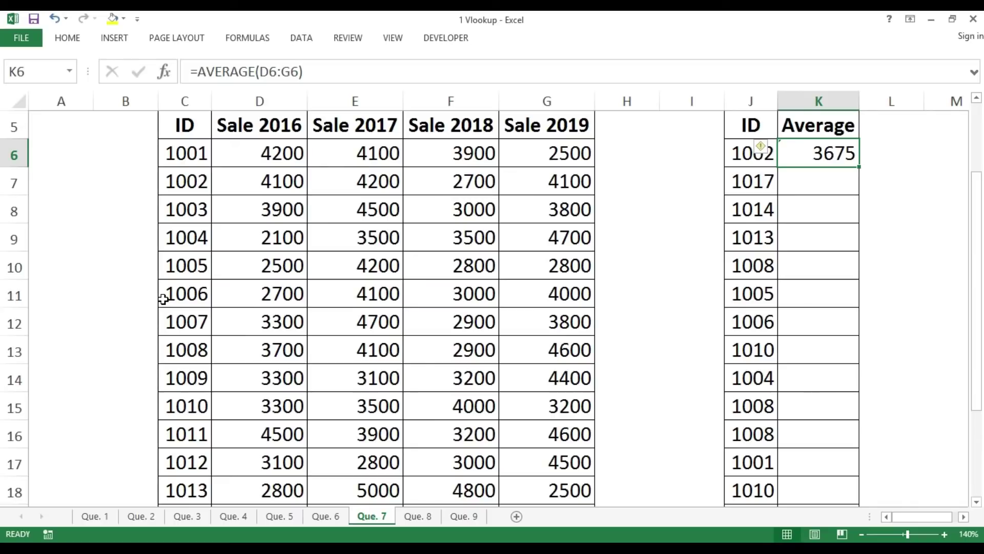
pyautogui.press('Left')
pyautogui.press('Left')
pyautogui.press('Left')
pyautogui.press('Left')
pyautogui.hotkey('shift', 'Left')
pyautogui.hotkey('shift', 'Left')
pyautogui.hotkey('shift', 'Left')
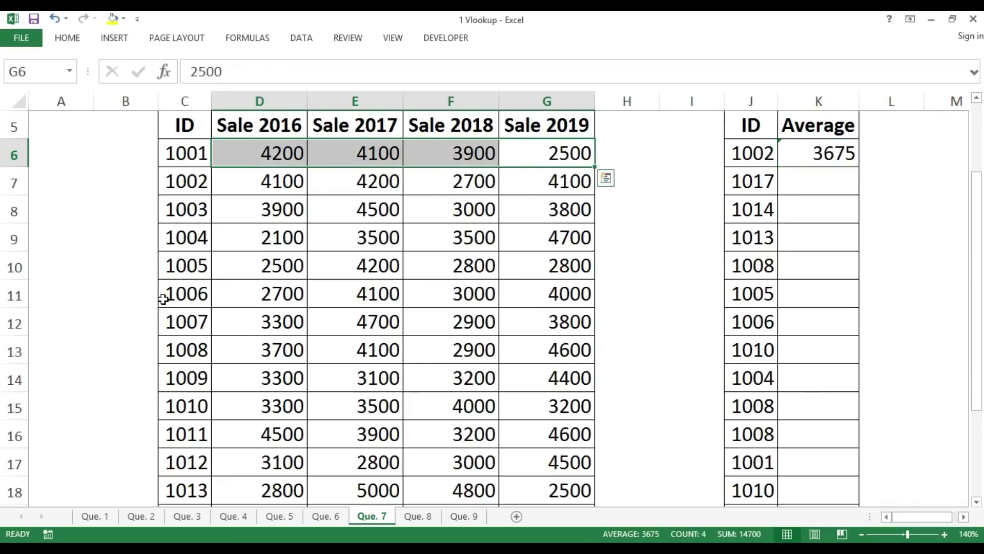
# Step: Match ID 1002 from J6 to its row in the sales table and review its Sale 2016 to Sale 2019 values
pyautogui.press('Right')
pyautogui.press('Right')
pyautogui.press('Right')
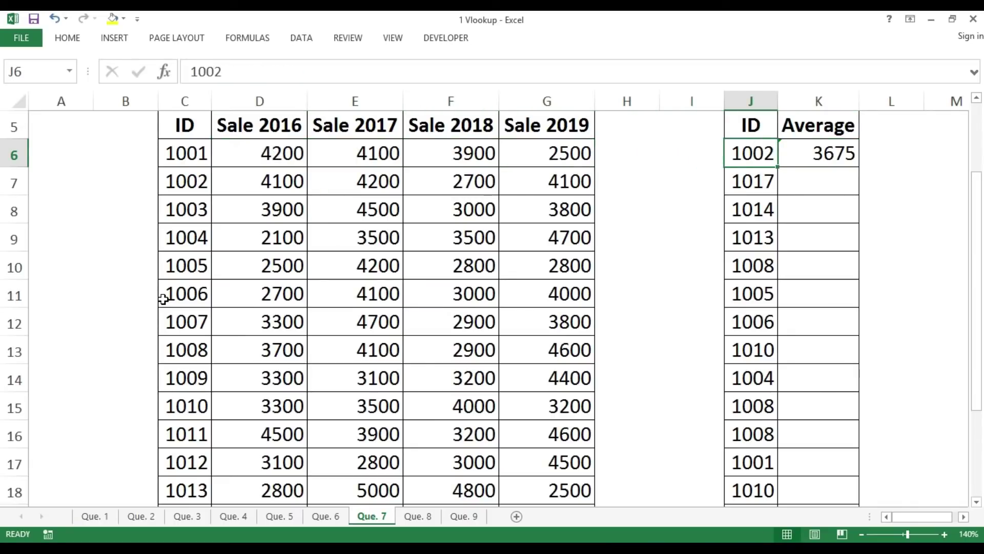
pyautogui.press('Down')
pyautogui.press('Left')
pyautogui.press('Left')
pyautogui.press('Left')
pyautogui.press('Left')
pyautogui.press('Left')
pyautogui.press('Left')
pyautogui.press('Left')
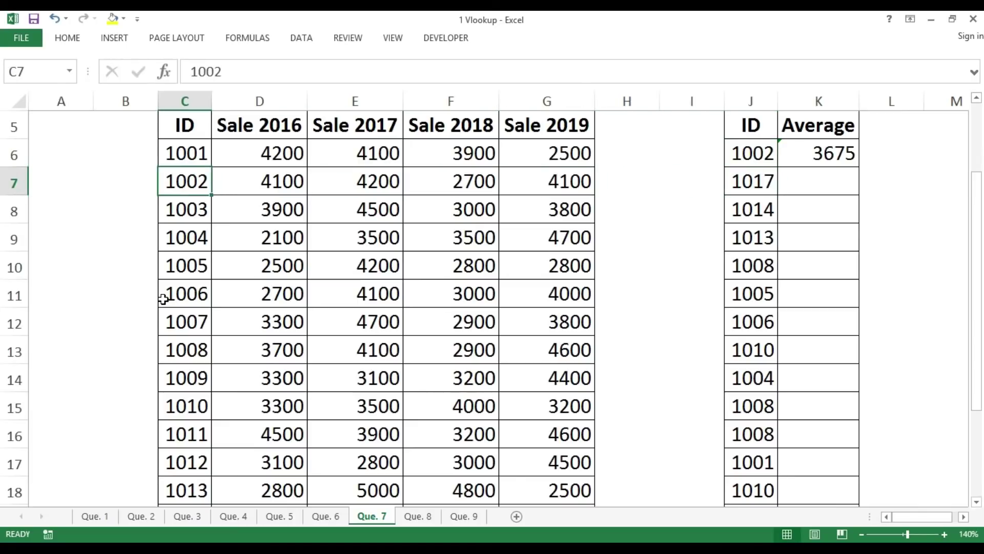
pyautogui.press('Right')
pyautogui.hotkey('shift', 'Right')
pyautogui.hotkey('shift', 'Right')
pyautogui.hotkey('shift', 'Right')
pyautogui.hotkey('shift', 'Right')
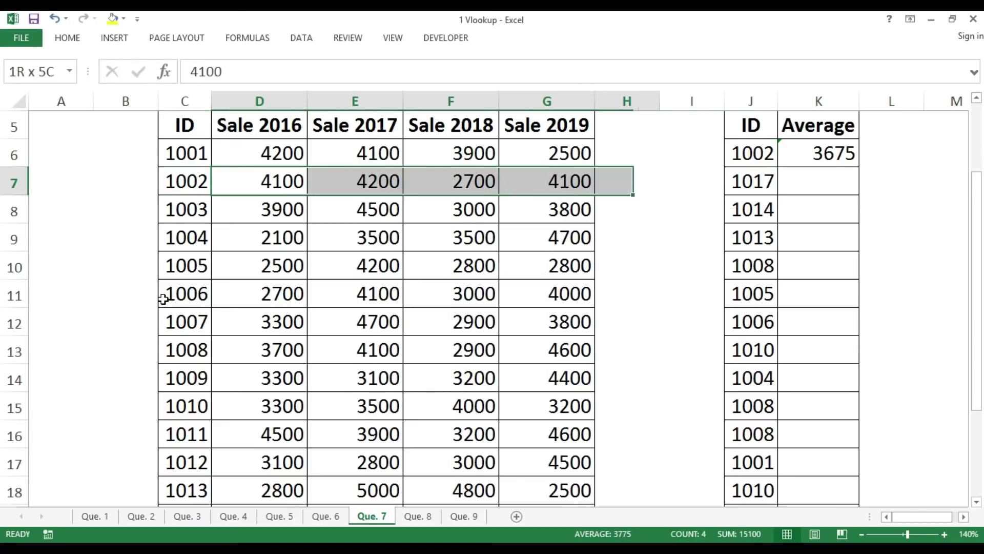
pyautogui.hotkey('shift', 'Left')
pyautogui.press('Right')
pyautogui.press('Right')
pyautogui.press('Right')
pyautogui.press('Right')
pyautogui.press('Right')
pyautogui.press('Right')
pyautogui.press('Right')
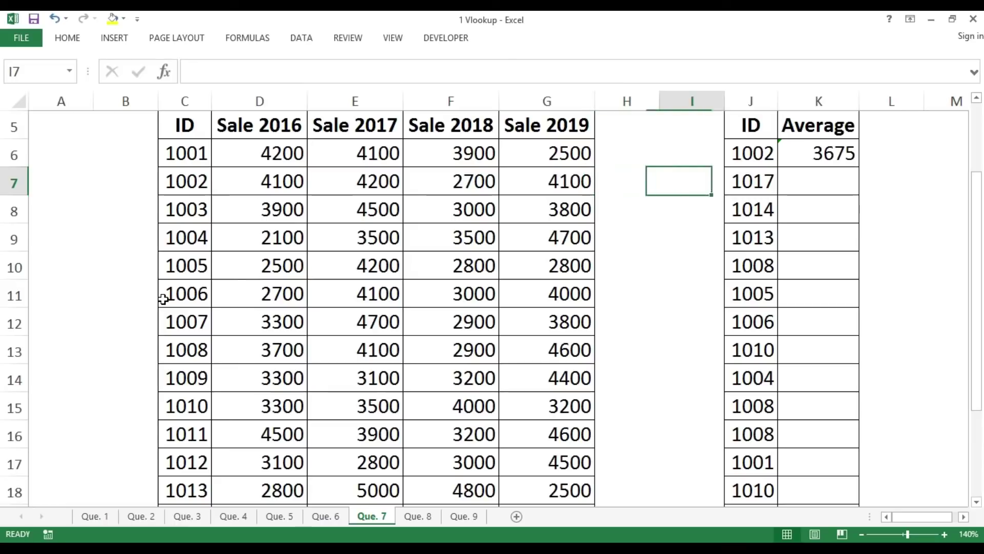
pyautogui.press('Up')
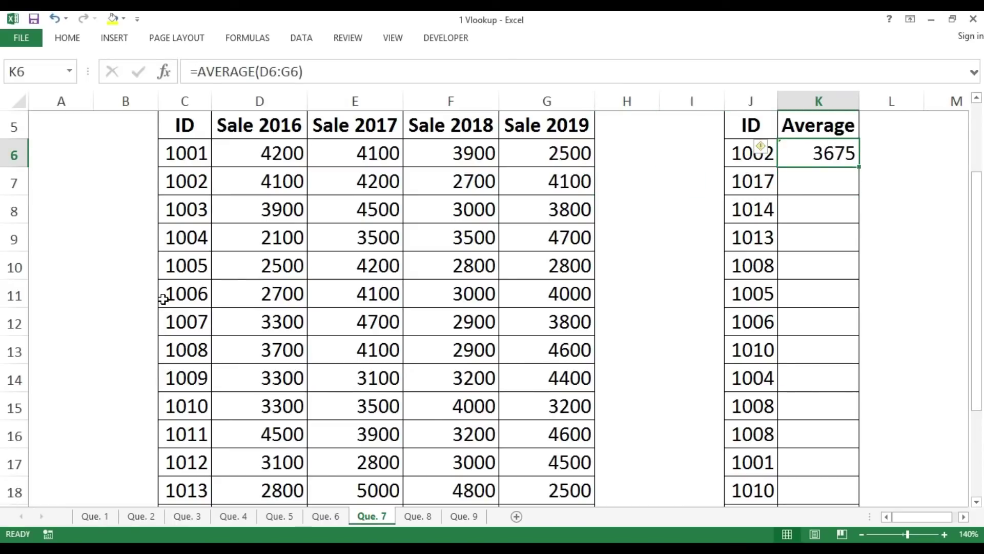
# Step: Replace the formula in K6 with a VLOOKUP that uses J6 as the lookup value
pyautogui.press('Down')
pyautogui.press('Up')
pyautogui.write('=vl')
pyautogui.press('Tab')
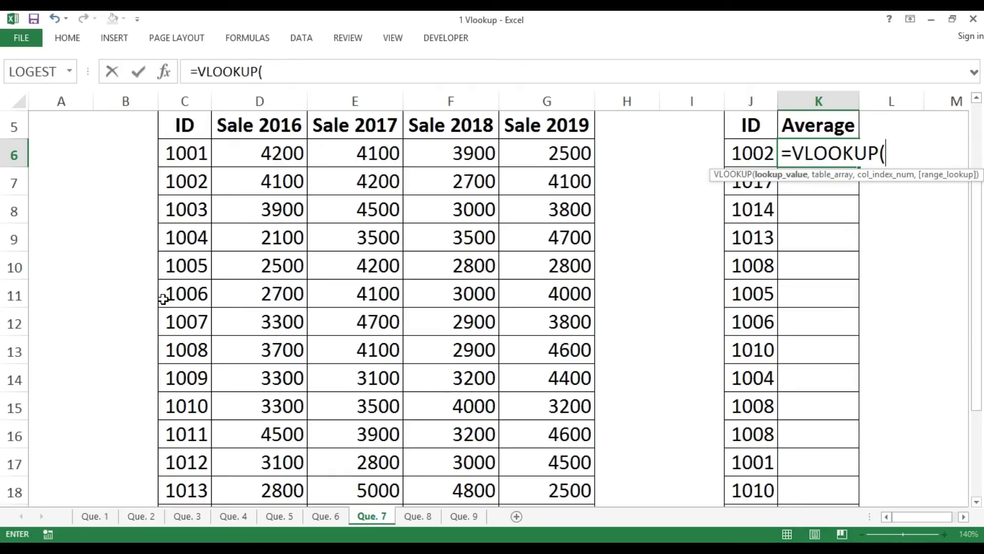
pyautogui.press('Left')
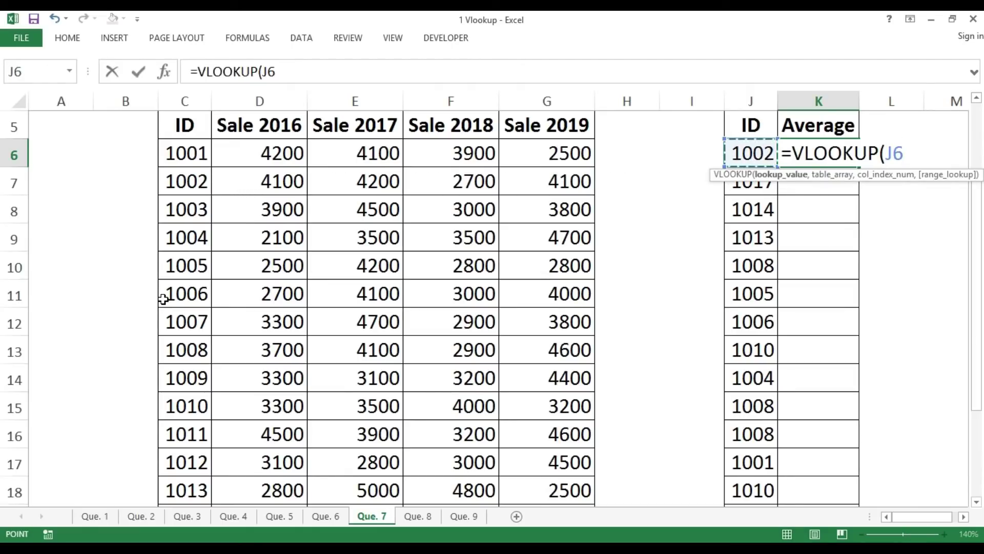
# Step: Set the VLOOKUP's table array to the absolute range $C$6:$G$23
pyautogui.write(',')
pyautogui.press('Left')
pyautogui.press('Left')
pyautogui.press('Left')
pyautogui.press('Left')
pyautogui.press('Left')
pyautogui.press('Left')
pyautogui.press('Left')
pyautogui.press('Left')
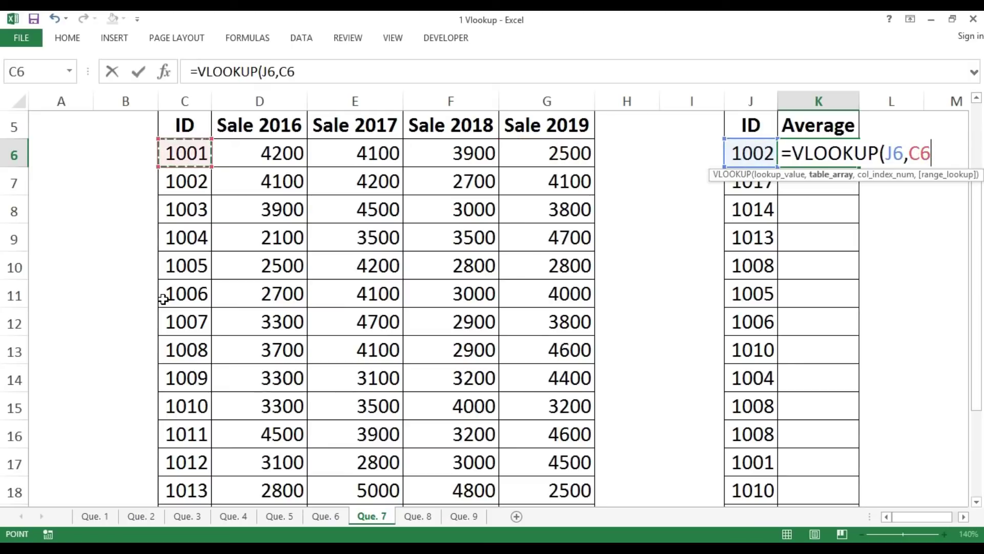
pyautogui.hotkey('shift', 'Right')
pyautogui.hotkey('shift', 'Right')
pyautogui.hotkey('shift', 'Right')
pyautogui.hotkey('shift', 'Right')
pyautogui.hotkey('ctrl', 'shift', 'Down')
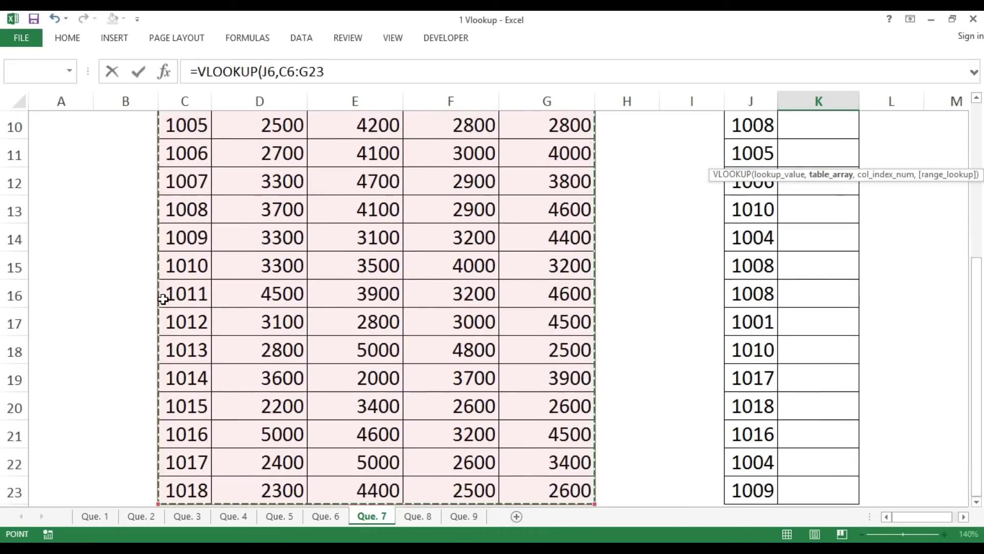
pyautogui.press('F4')
pyautogui.write(',')
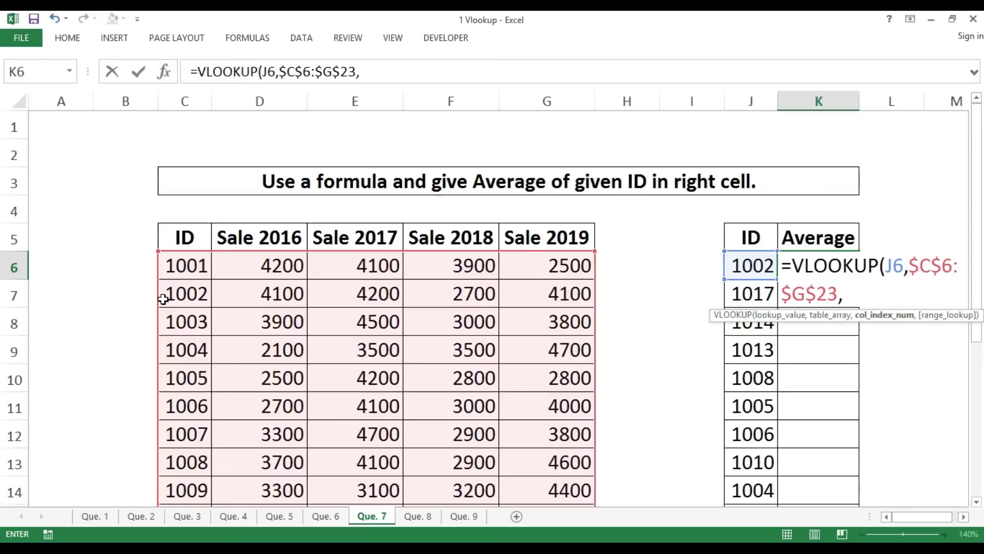
# Step: Complete the VLOOKUP with the column index array {2,3,4,5} and 0 for an exact match
pyautogui.write('{2,3')
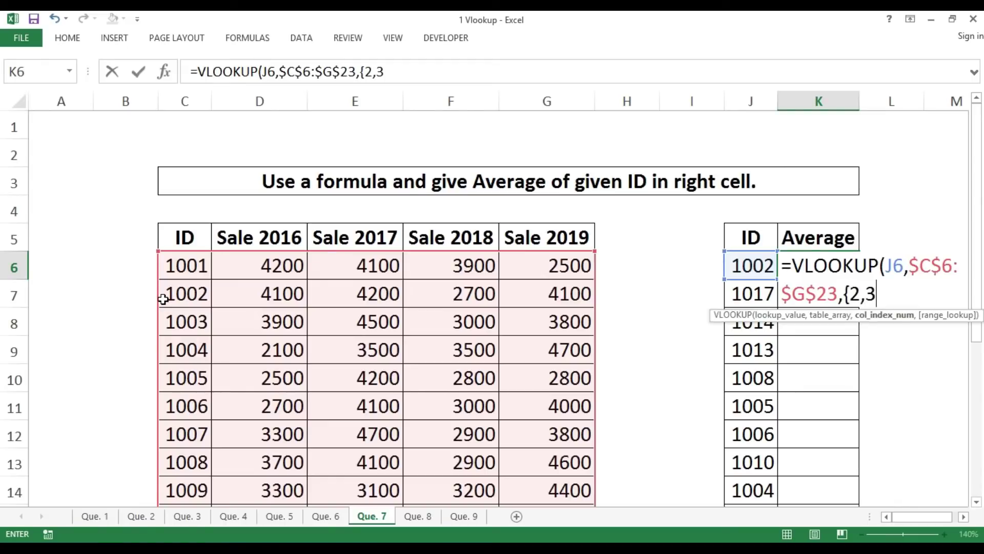
pyautogui.write(',4,5')
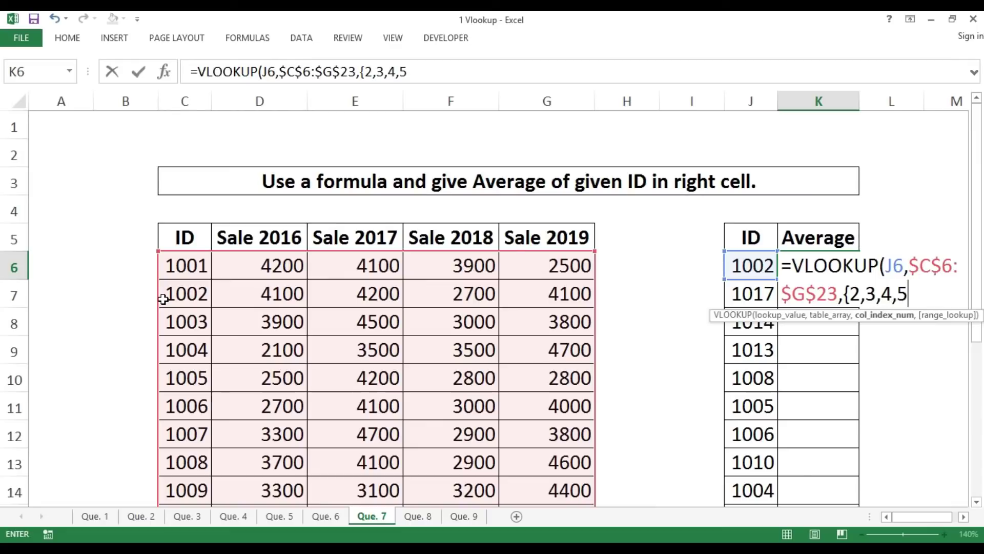
pyautogui.write('},0')
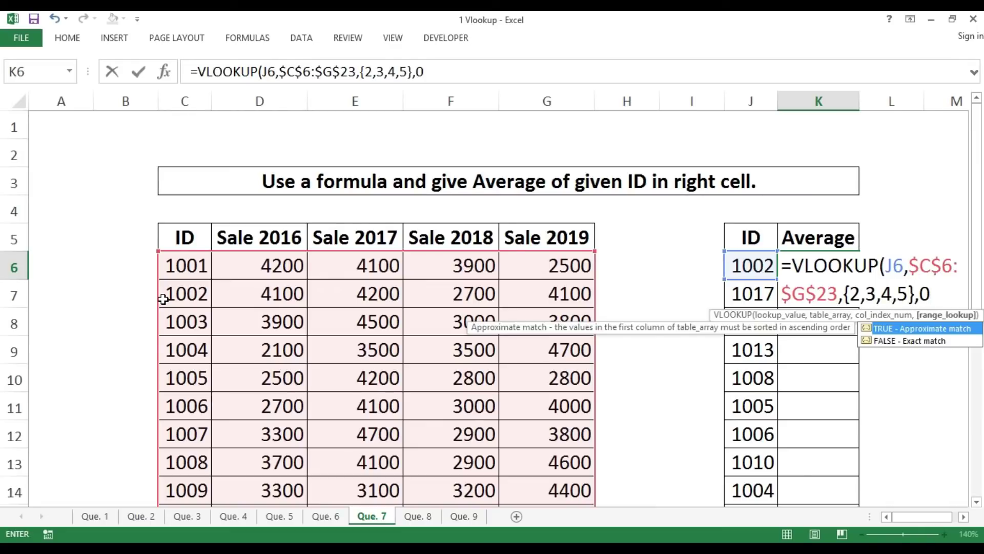
pyautogui.write(')')
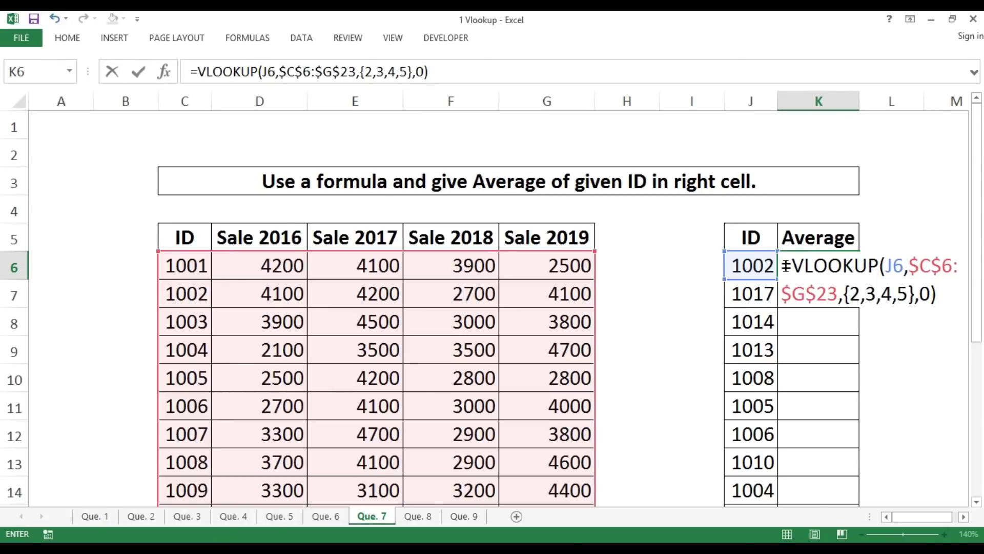
# Step: Wrap the VLOOKUP in K6 in an AVERAGE function and enter it as an array formula
pyautogui.click(791, 266)
pyautogui.write('ave')
pyautogui.press('Down')
pyautogui.press('Tab')
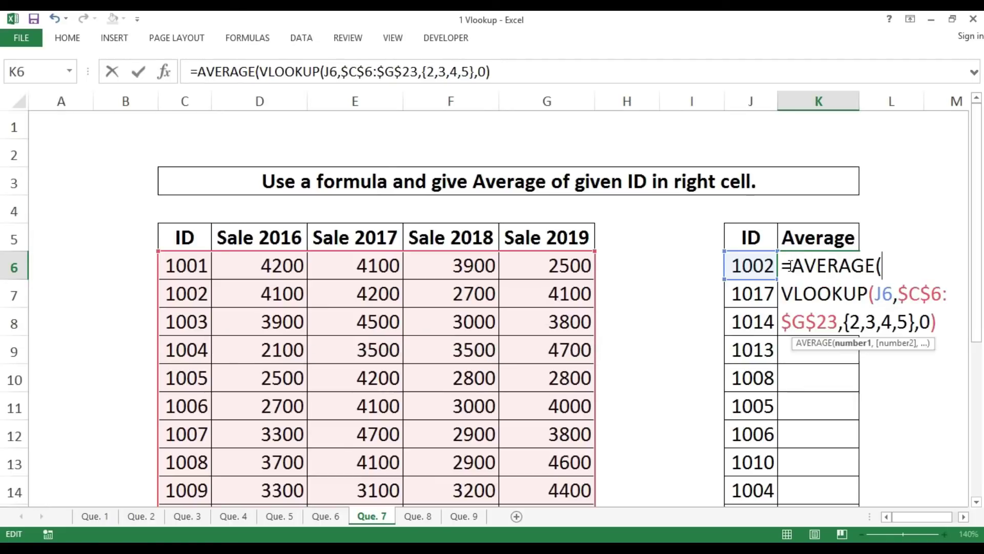
pyautogui.click(949, 323)
pyautogui.write(')')
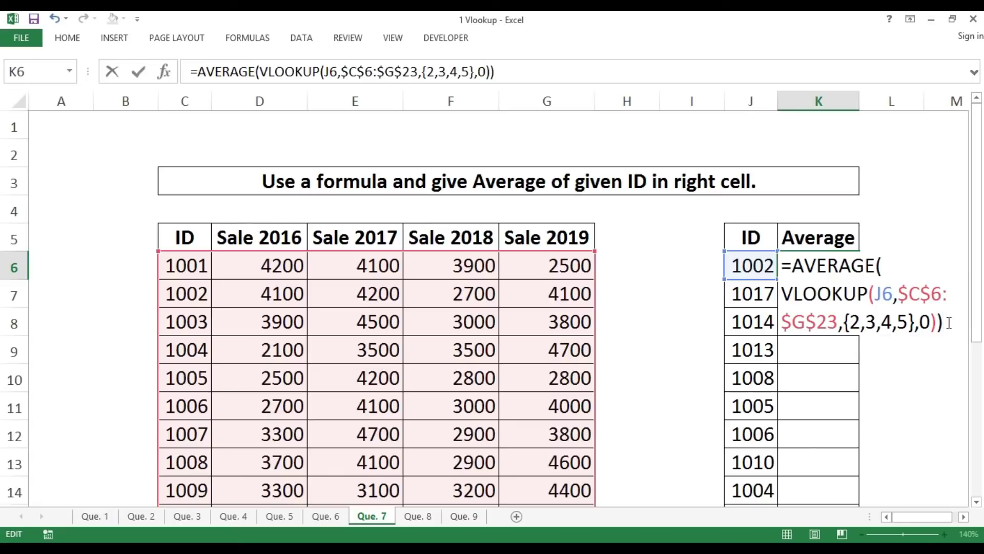
pyautogui.hotkey('ctrl', 'shift', 'Return')
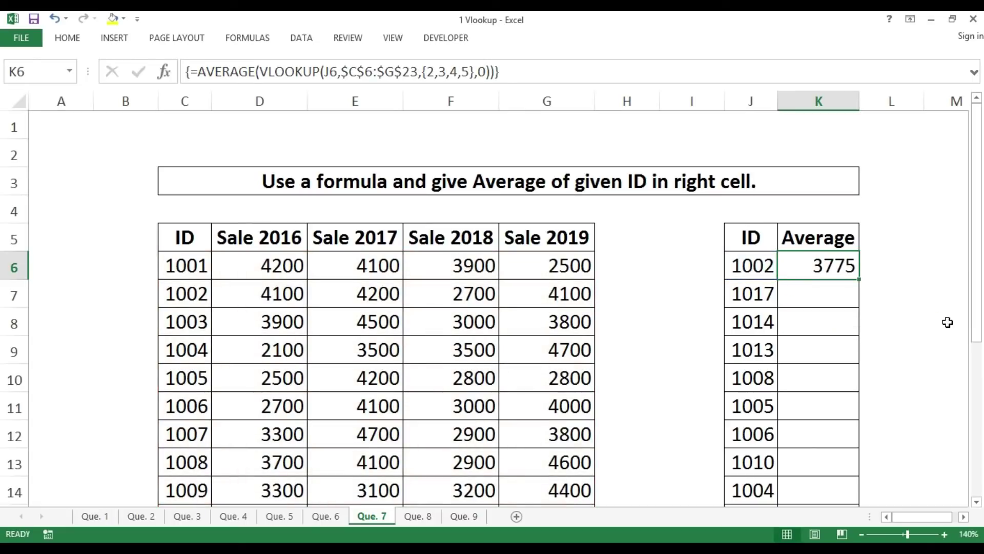
# Step: Enter the check formula =AVERAGE($D$7:$G$7) in L6, beside the first Average cell
pyautogui.press('Left')
pyautogui.press('Right')
pyautogui.press('Down')
pyautogui.press('Up')
pyautogui.press('Right')
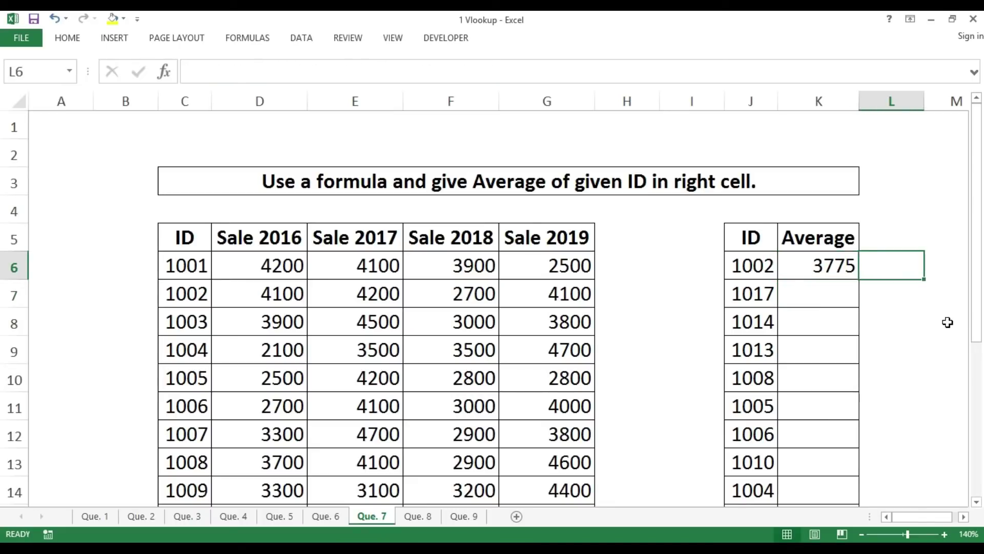
pyautogui.write('=ave')
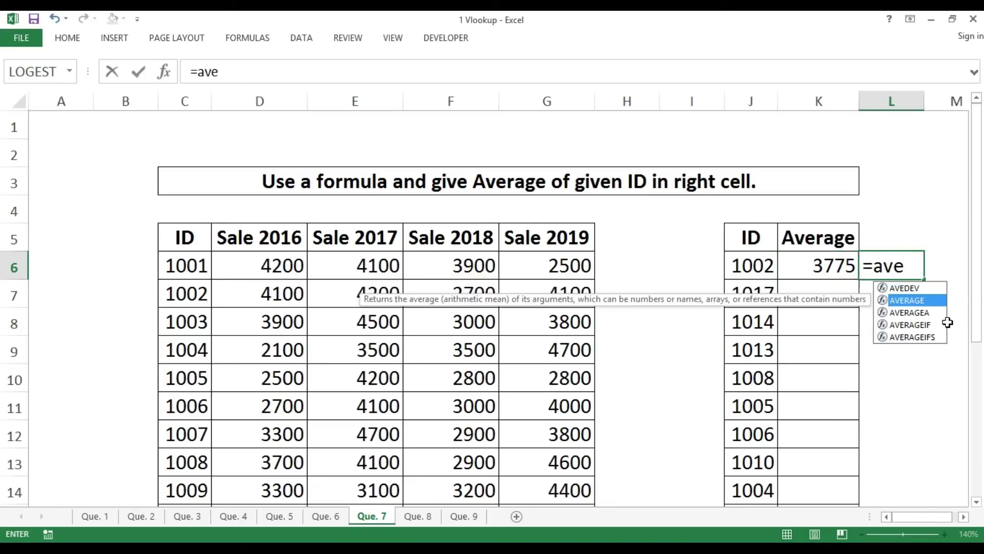
pyautogui.press('Tab')
pyautogui.press('Left')
pyautogui.press('Left')
pyautogui.press('Left')
pyautogui.press('Left')
pyautogui.press('Left')
pyautogui.press('Down')
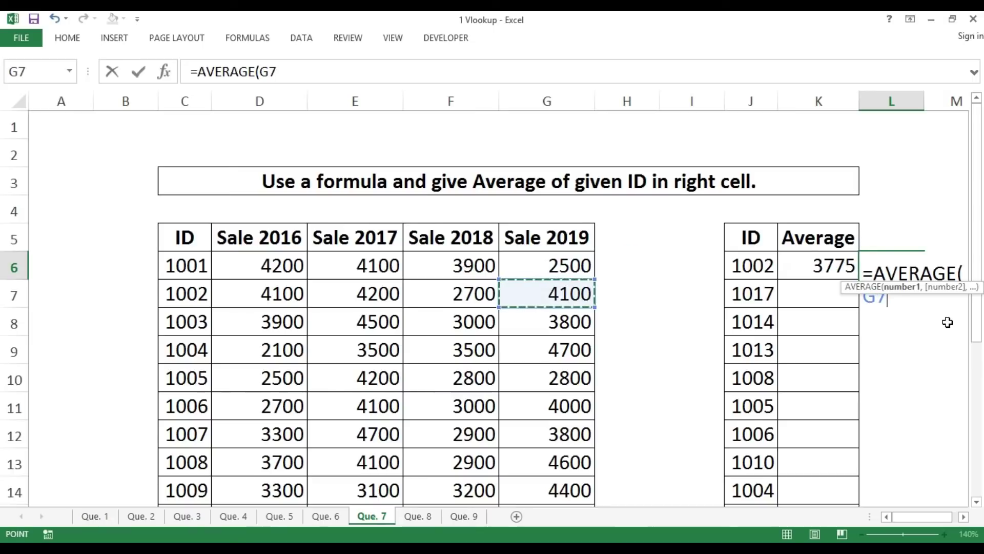
pyautogui.hotkey('shift', 'Left')
pyautogui.hotkey('shift', 'Left')
pyautogui.hotkey('shift', 'Left')
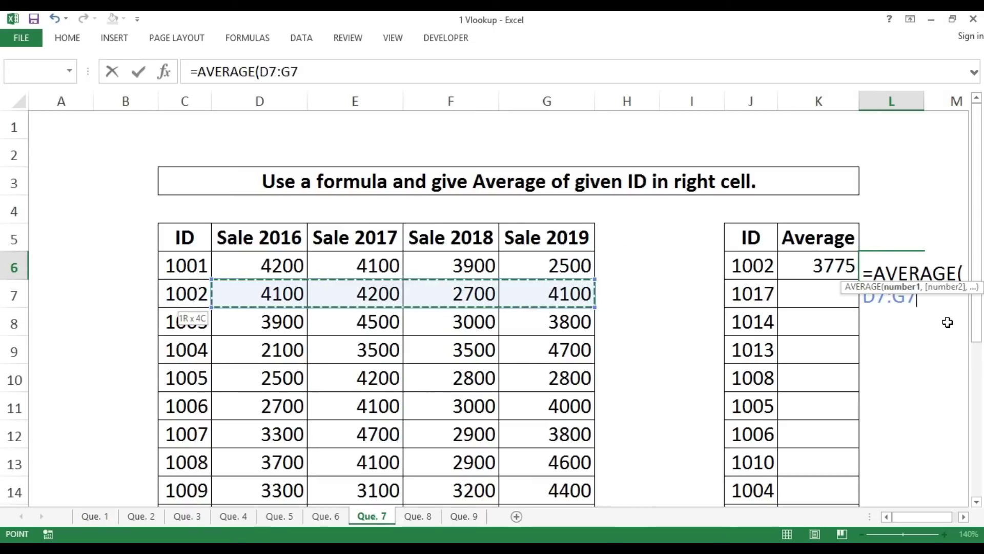
pyautogui.press('F4')
pyautogui.hotkey('ctrl', 'Return')
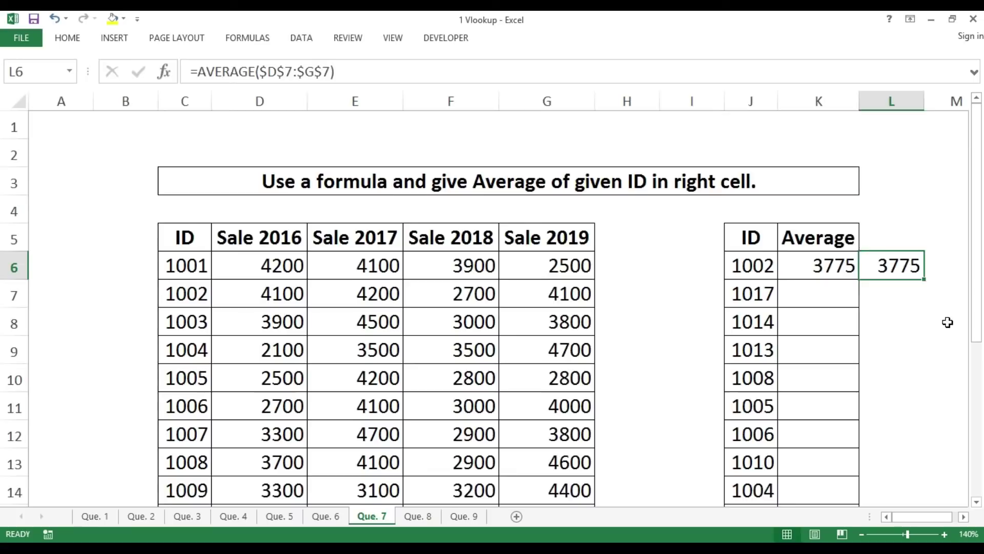
# Step: Delete the check formula from L6 and return to K6
pyautogui.hscroll(1, 947, 322)
pyautogui.press('Delete')
pyautogui.press('Left')
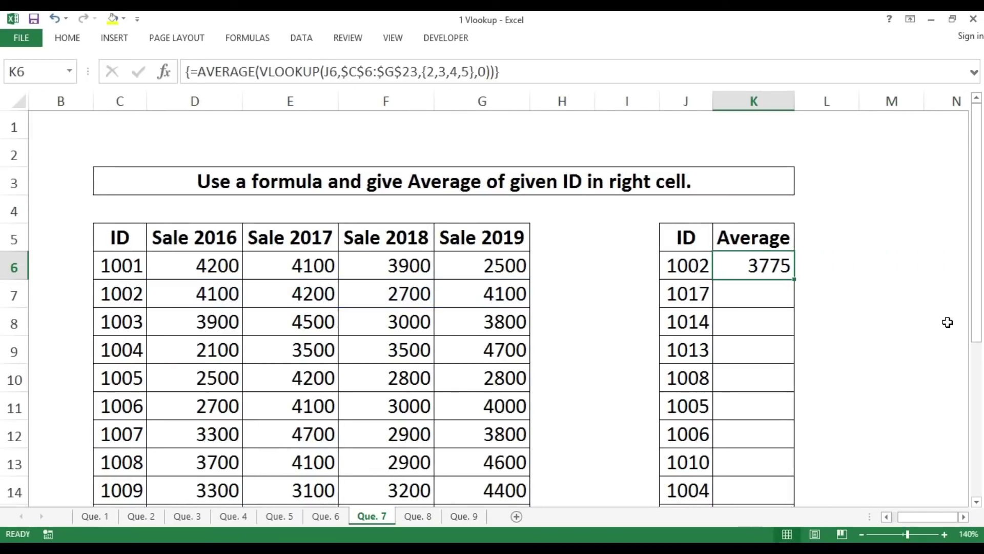
# Step: Fill the K6 array formula down the Average column to K23
pyautogui.press('Left')
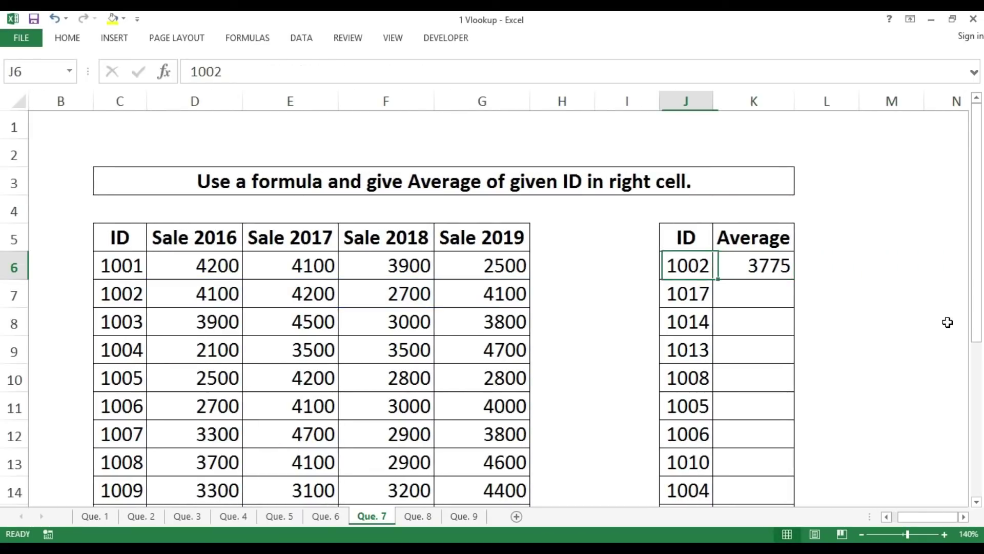
pyautogui.hotkey('ctrl', 'Down')
pyautogui.press('Right')
pyautogui.hotkey('ctrl', 'shift', 'Up')
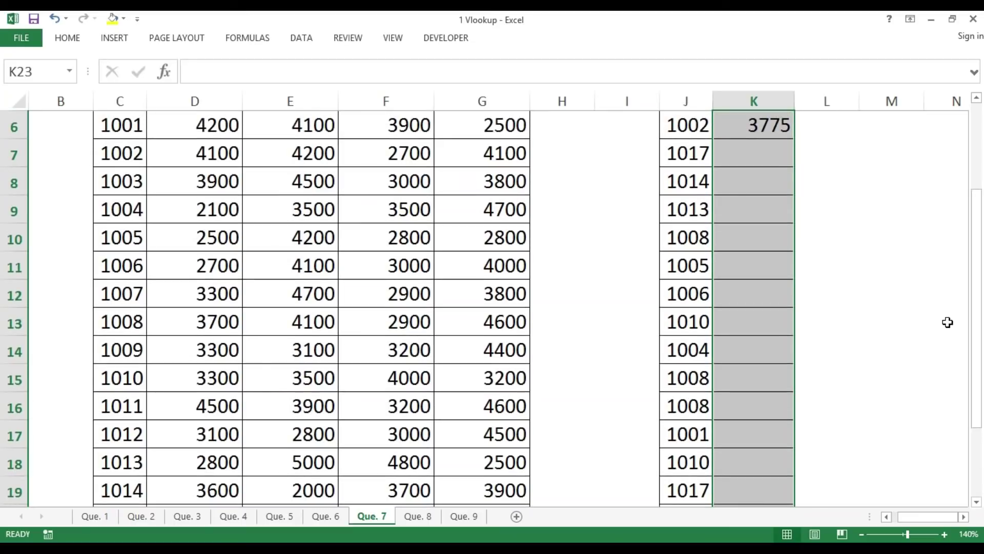
pyautogui.hotkey('ctrl', 'd')
# Step: Review the filled formulas and values throughout the Average column, then go back to A1
pyautogui.hotkey('ctrl', 'Up')
pyautogui.press('Down')
pyautogui.press('Down')
pyautogui.press('Down')
pyautogui.press('Down')
pyautogui.press('Down')
pyautogui.press('Down')
pyautogui.press('Down')
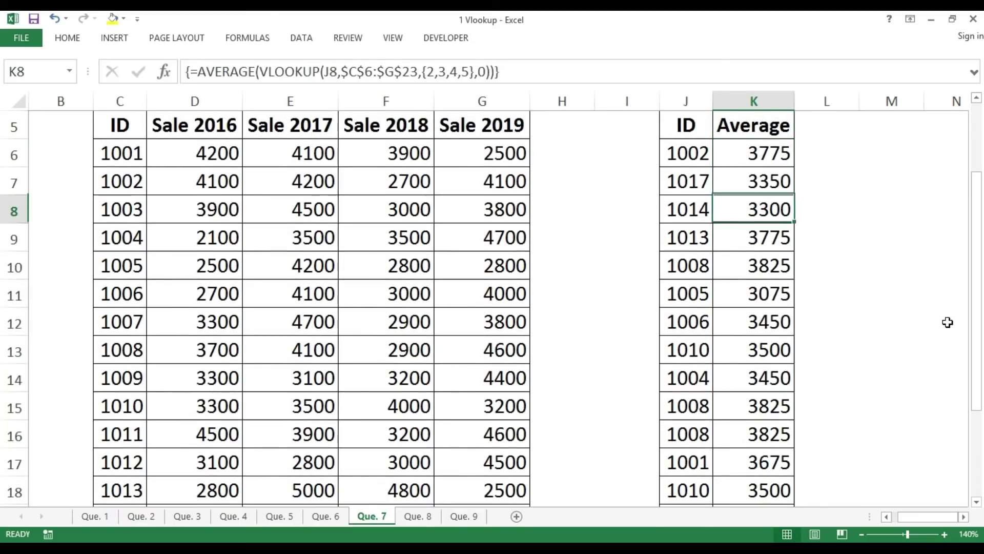
pyautogui.hotkey('ctrl', 'Down')
pyautogui.press('Left')
pyautogui.hotkey('ctrl', 'Up')
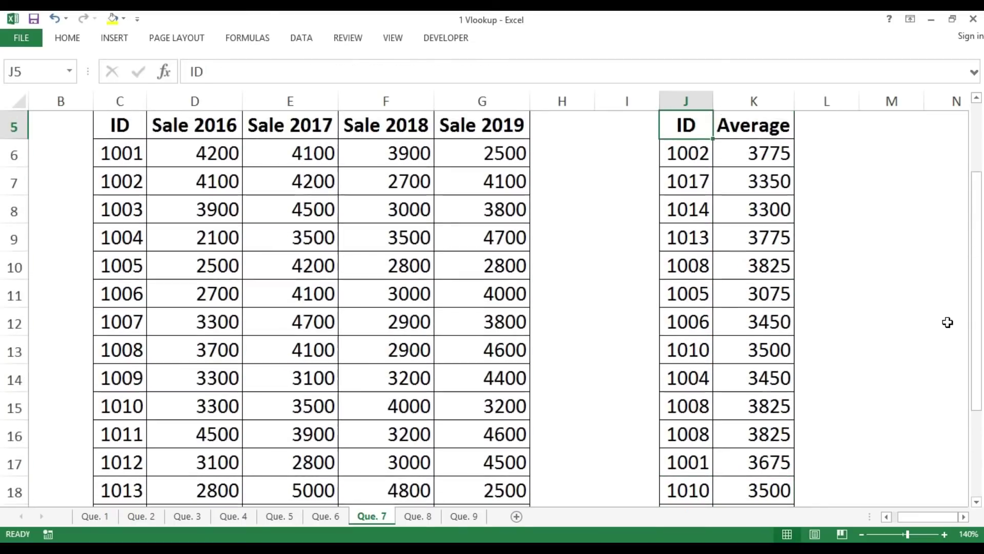
pyautogui.hotkey('ctrl', 'Left')
pyautogui.hotkey('ctrl', 'Left')
pyautogui.hotkey('ctrl', 'Home')
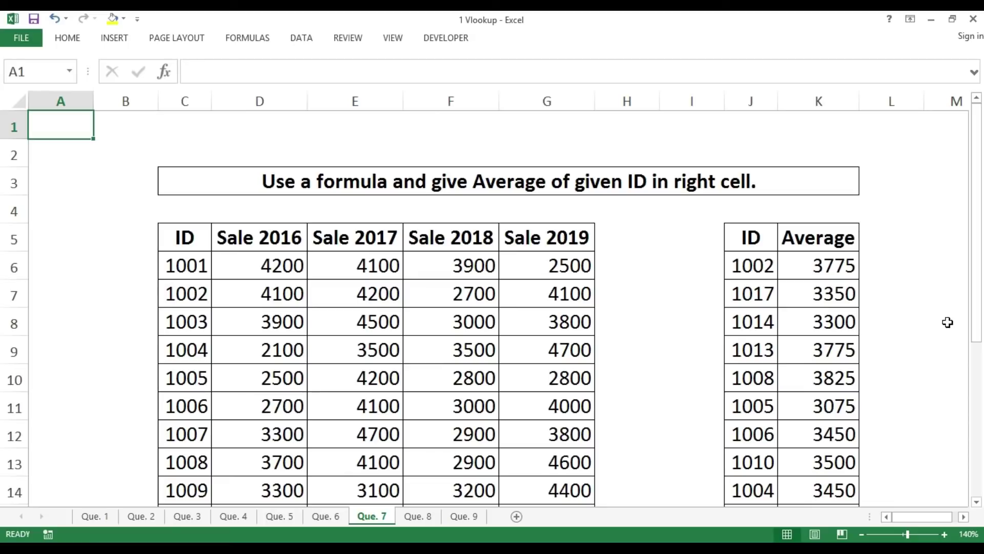
# Step: Switch to the Que. 8 sheet and read its task instruction in row 3
pyautogui.hotkey('ctrl', 'pagedown')
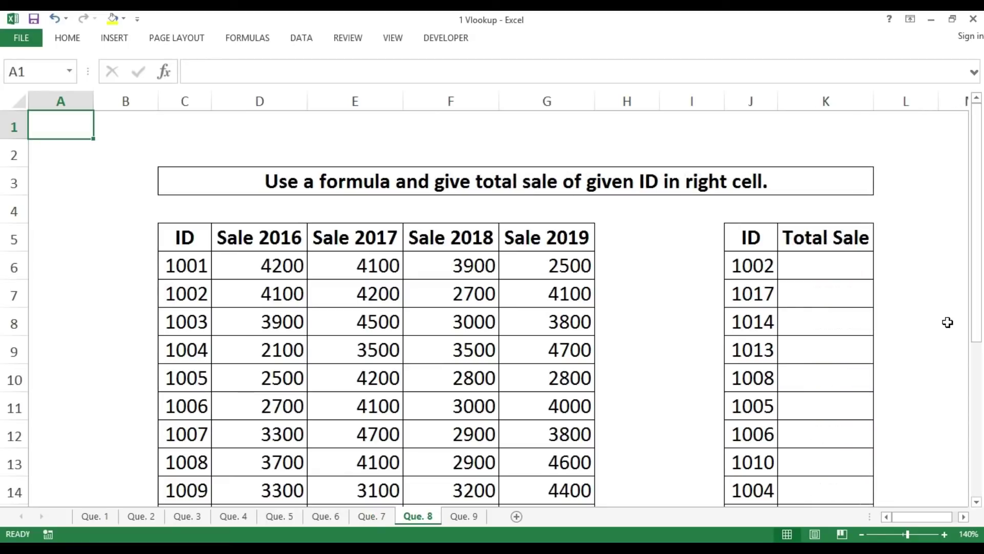
pyautogui.press('Down')
pyautogui.press('Down')
pyautogui.press('Right')
pyautogui.press('Right')
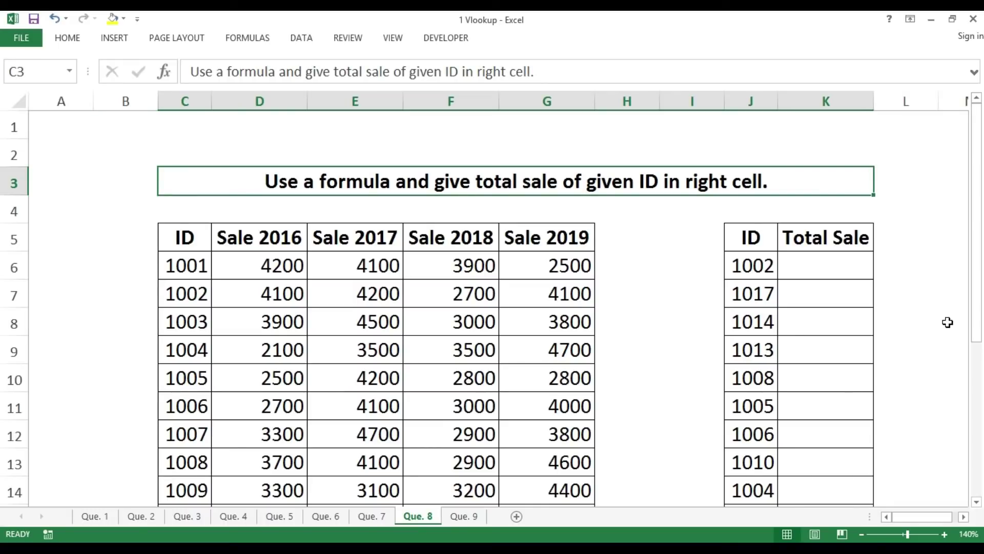
# Step: Examine the headers of the Que. 8 sales table and of the ID and Total Sale list
pyautogui.press('Down')
pyautogui.press('Down')
pyautogui.press('Down')
pyautogui.press('Up')
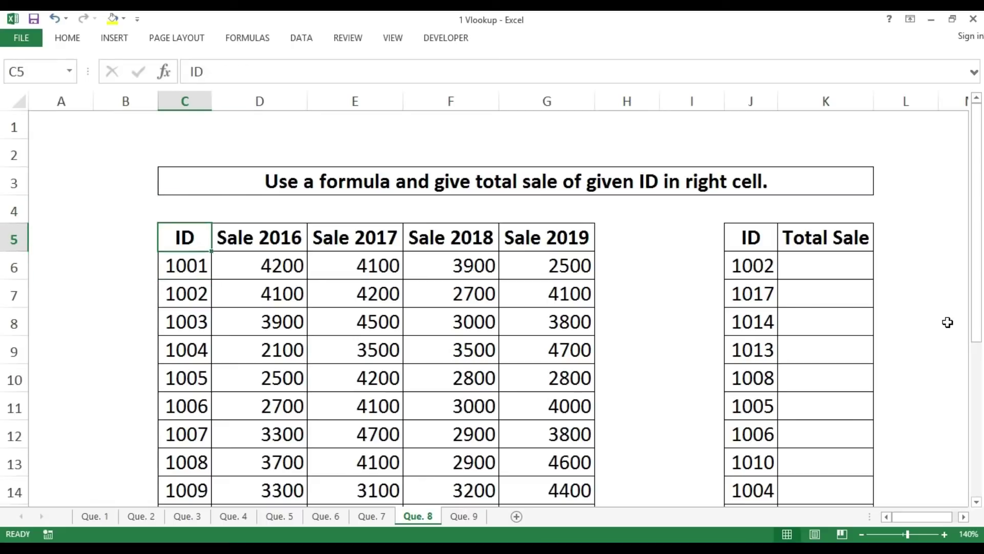
pyautogui.hotkey('ctrl', 'Right')
pyautogui.hotkey('ctrl', 'Right')
pyautogui.hotkey('ctrl', 'Right')
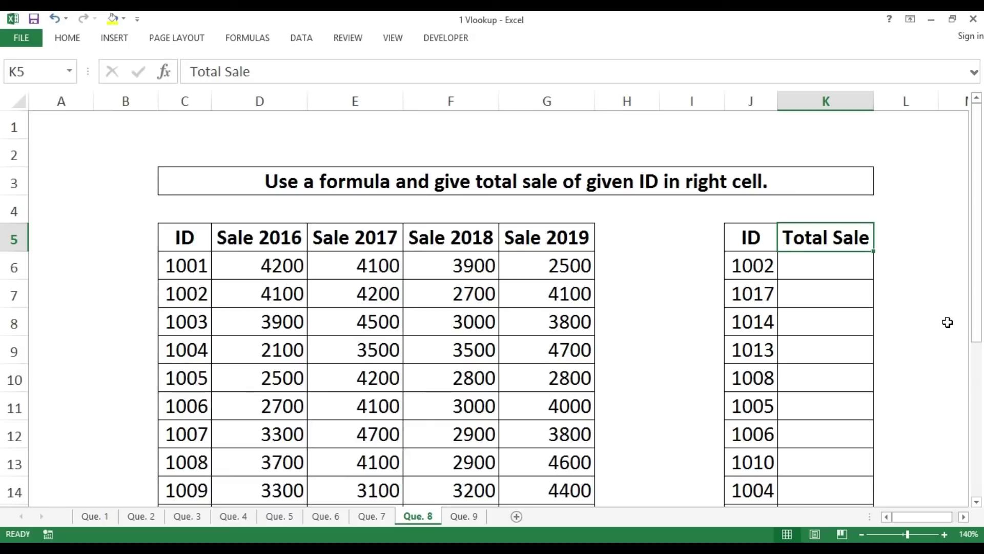
# Step: Examine the 2016 to 2019 sale values in row 6 and the given IDs in column J
pyautogui.press('Down')
pyautogui.press('Left')
pyautogui.press('Left')
pyautogui.press('Left')
pyautogui.press('Left')
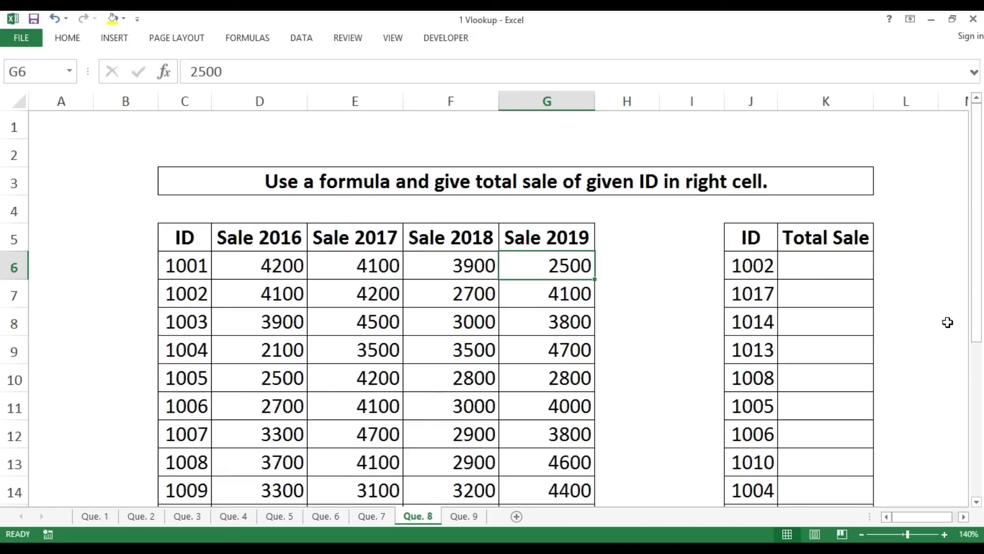
pyautogui.hotkey('shift', 'Left')
pyautogui.hotkey('shift', 'Left')
pyautogui.hotkey('shift', 'Left')
pyautogui.press('Right')
pyautogui.press('Right')
pyautogui.press('Right')
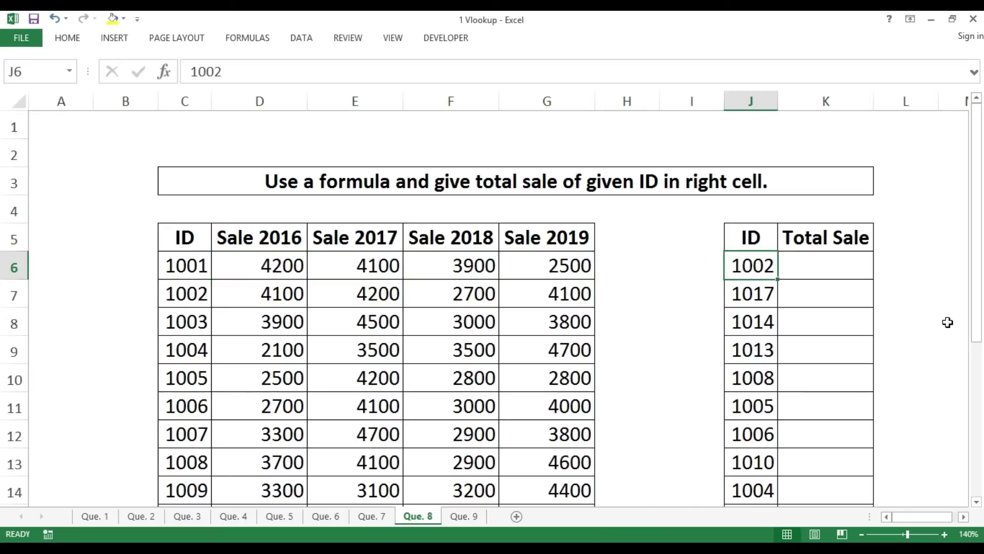
pyautogui.hotkey('ctrl', 'shift', 'Down')
pyautogui.press('Up')
pyautogui.press('Down')
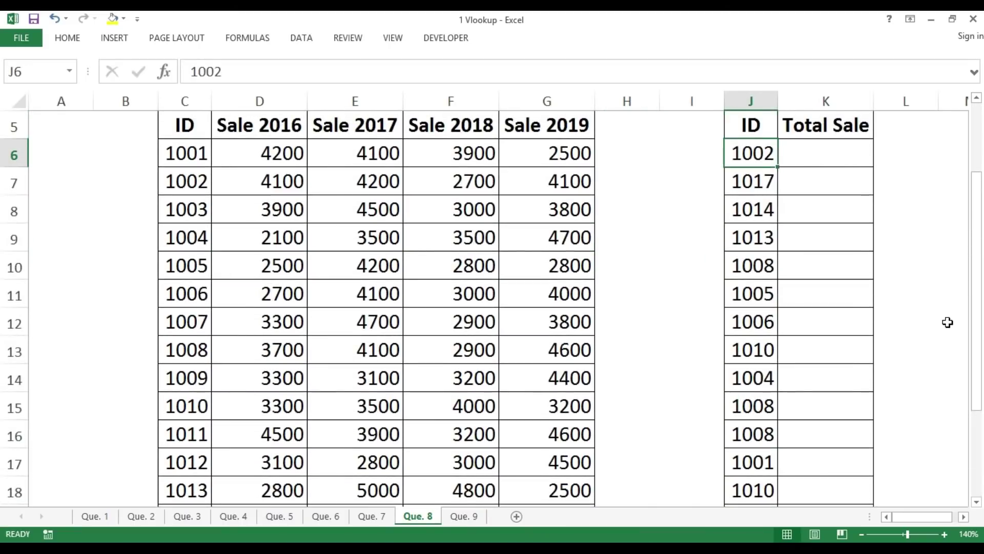
# Step: Start a VLOOKUP formula in K6 with J6 as lookup value and the absolute range $C$6:$G$23 as table array
pyautogui.press('Right')
pyautogui.write('=VLOOKUP(')
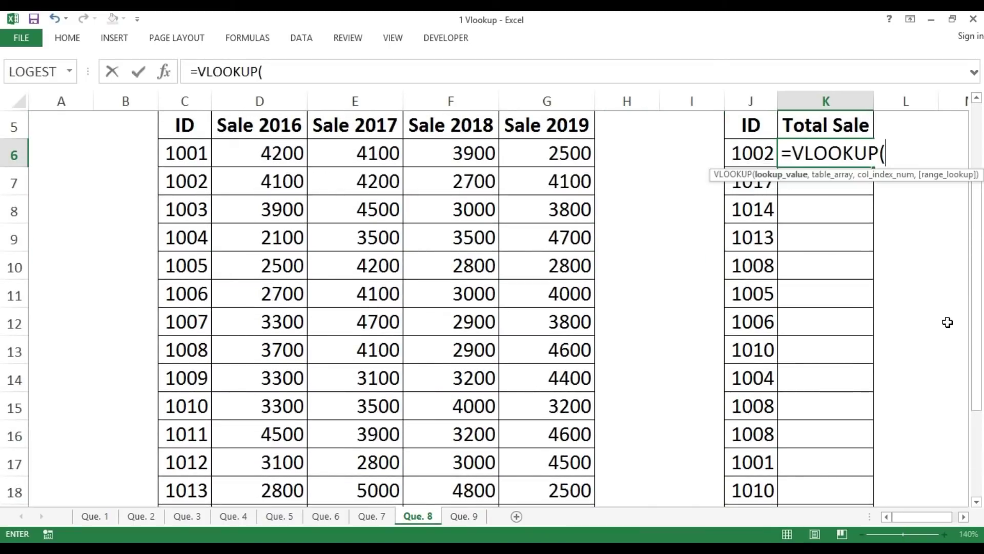
pyautogui.press('Left')
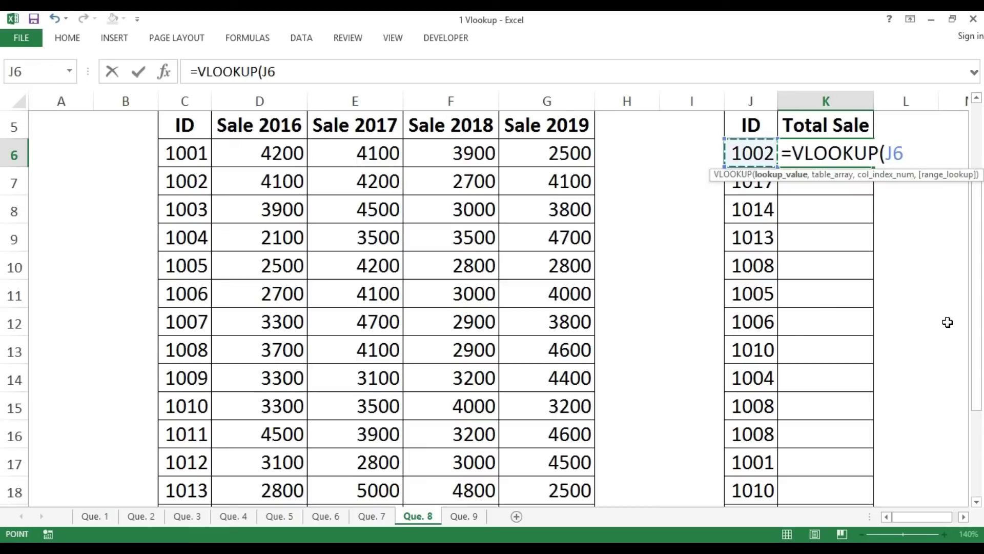
pyautogui.write(',')
pyautogui.press('Left')
pyautogui.press('Left')
pyautogui.press('Left')
pyautogui.press('Left')
pyautogui.hotkey('ctrl', 'shift', 'Left')
pyautogui.hotkey('ctrl', 'shift', 'Down')
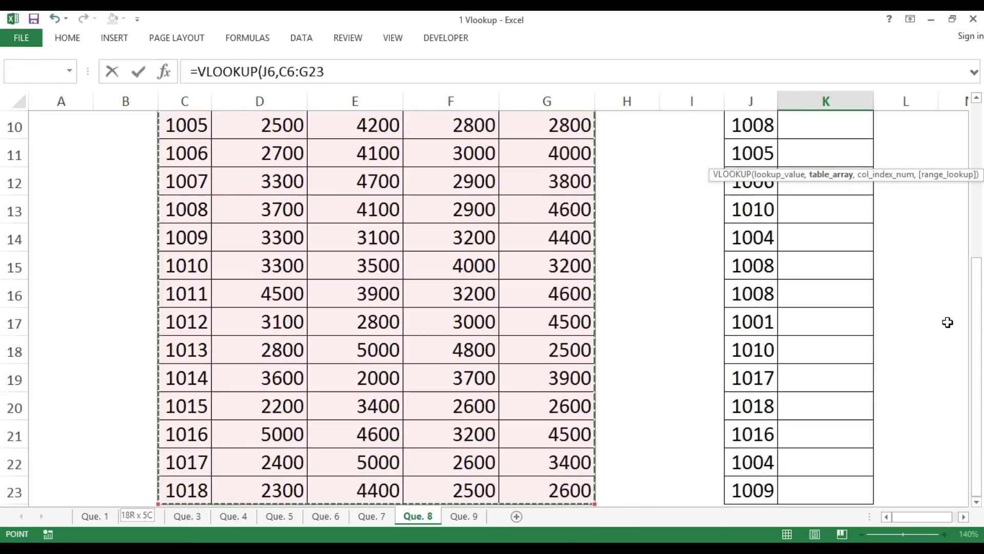
pyautogui.press('F4')
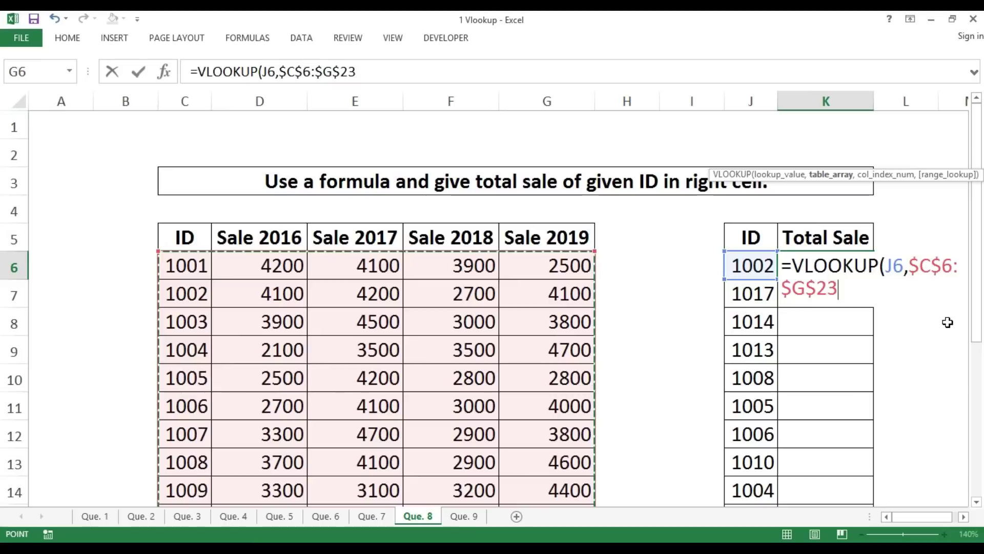
# Step: Complete the K6 VLOOKUP with the column index array {2,3,4,5} and 0 for an exact match
pyautogui.write(',')
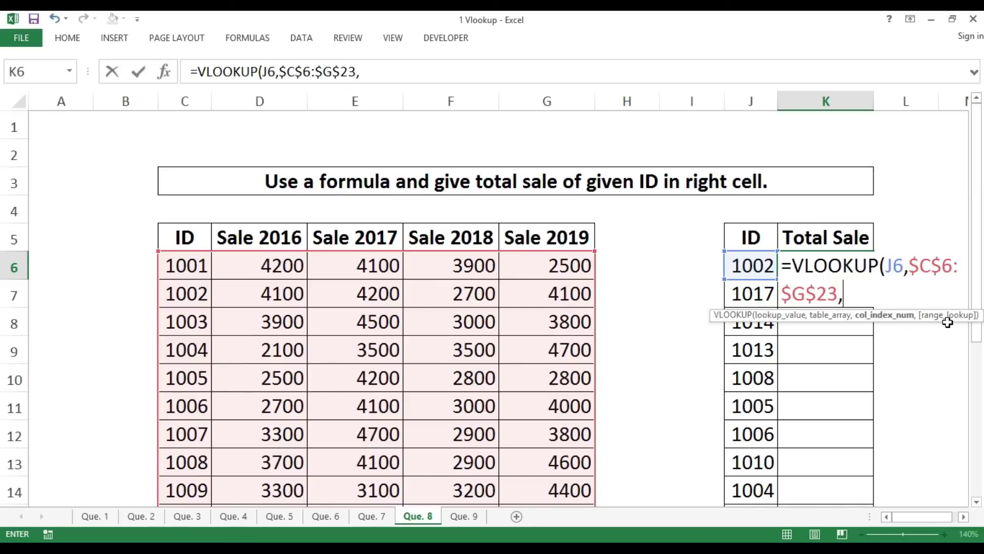
pyautogui.write('{2,3,4,')
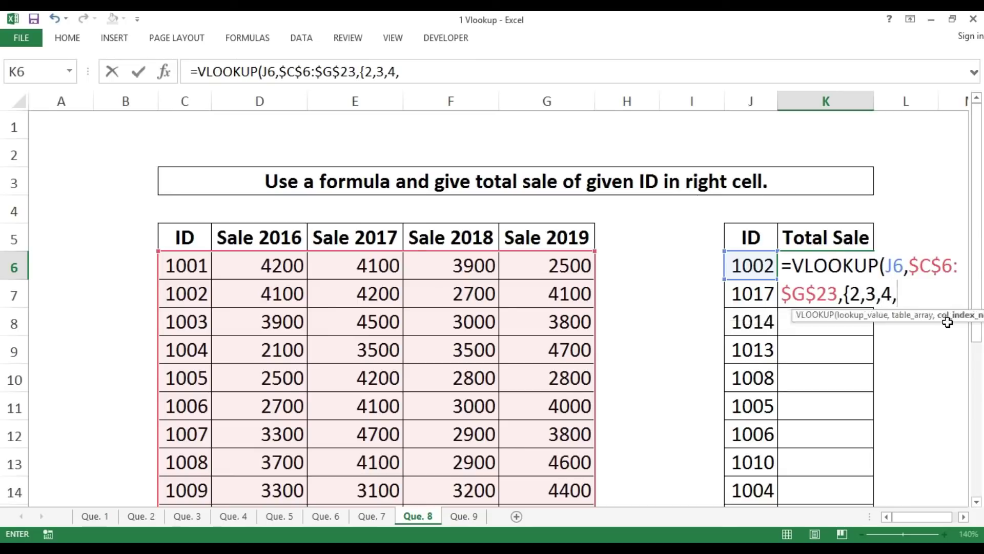
pyautogui.write('5}')
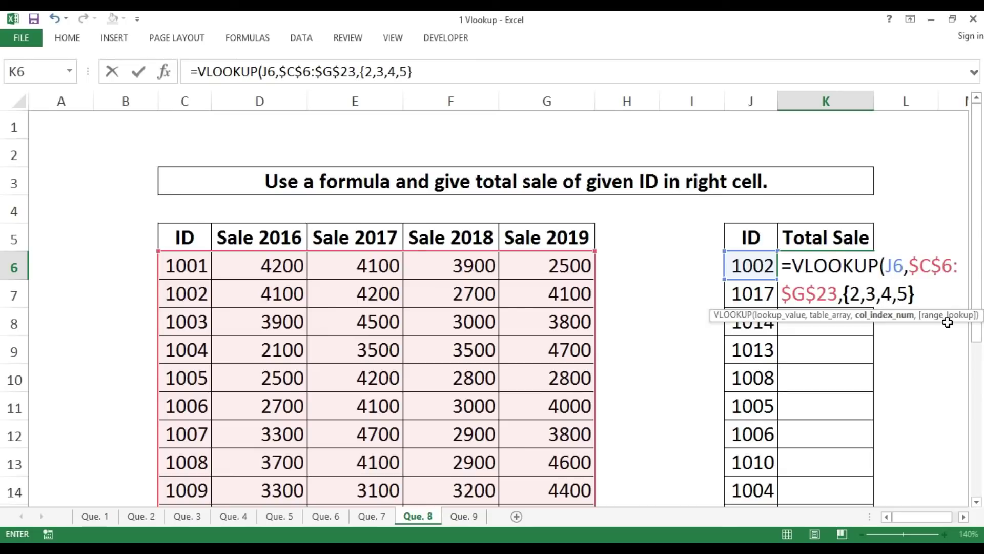
pyautogui.write(',0)')
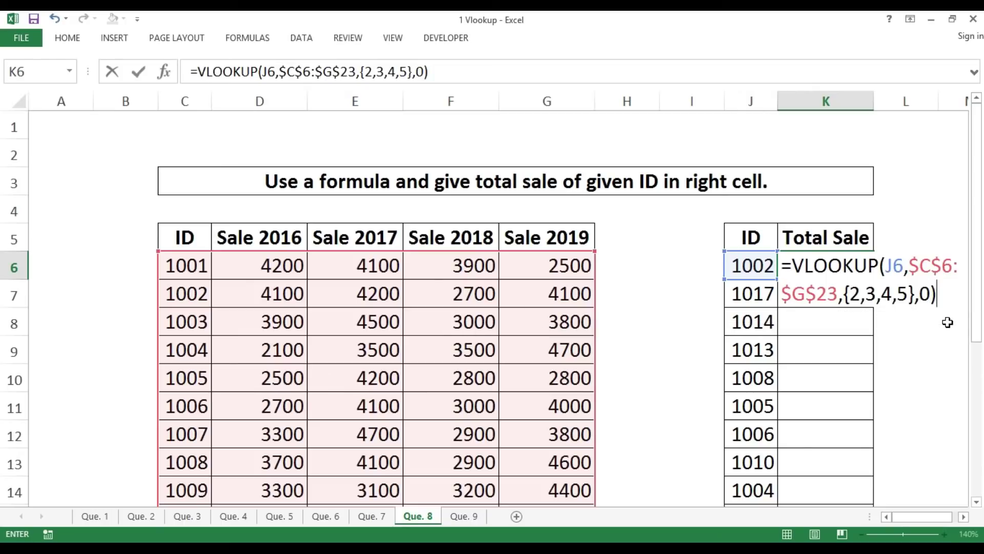
# Step: Wrap the K6 VLOOKUP in SUM and enter it as an array formula
pyautogui.click(794, 265)
pyautogui.write('sum')
pyautogui.press('Tab')
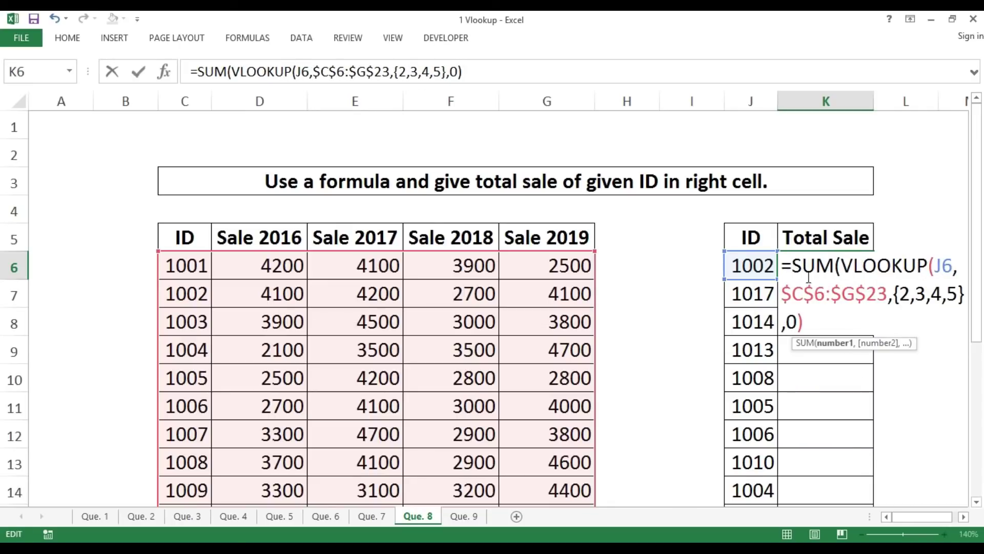
pyautogui.click(813, 328)
pyautogui.write(')')
pyautogui.hotkey('ctrl', 'shift', 'Return')
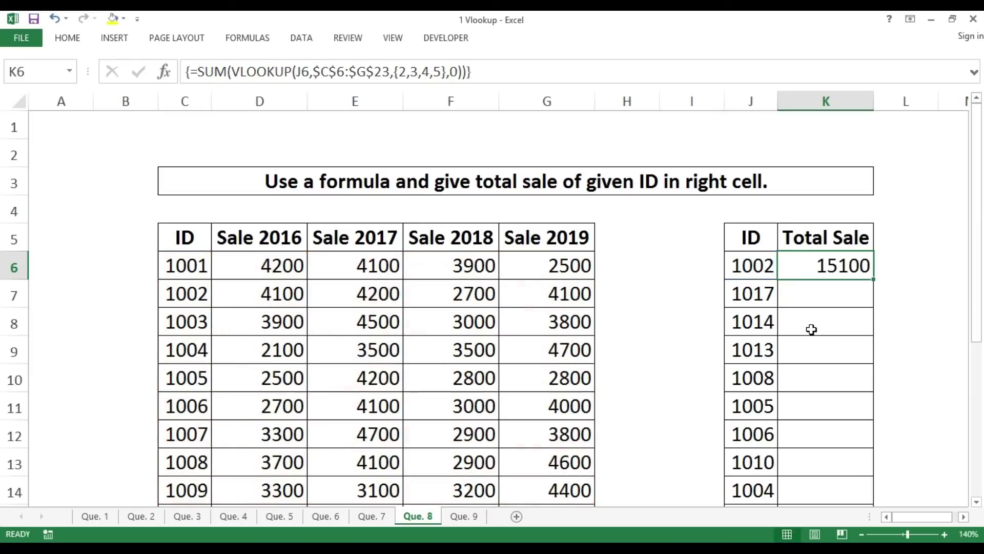
# Step: Fill the K6 array formula down the Total Sale column to K23
pyautogui.press('Left')
pyautogui.hotkey('ctrl', 'Down')
pyautogui.press('Right')
pyautogui.hotkey('ctrl', 'shift', 'Up')
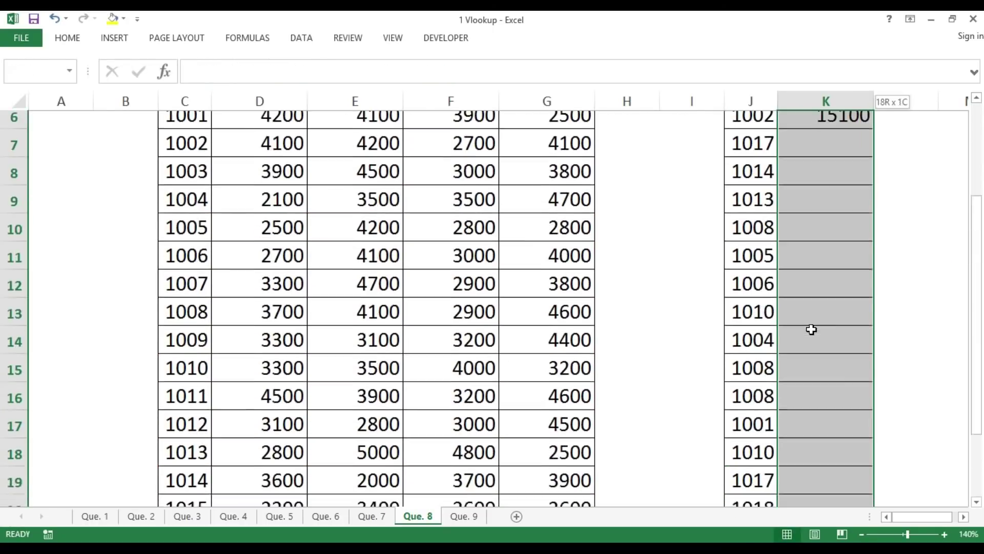
pyautogui.hotkey('ctrl', 'd')
# Step: Enter the check formula =SUM(D7:G7) in L6 to total the sales of ID 1002
pyautogui.hotkey('ctrl', 'Up')
pyautogui.press('Down')
pyautogui.press('Right')
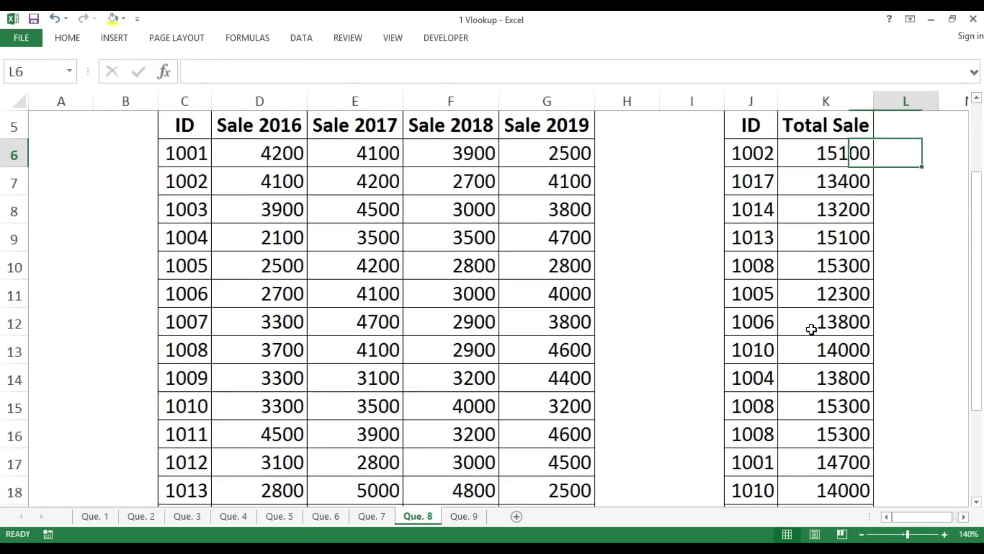
pyautogui.write('=sum')
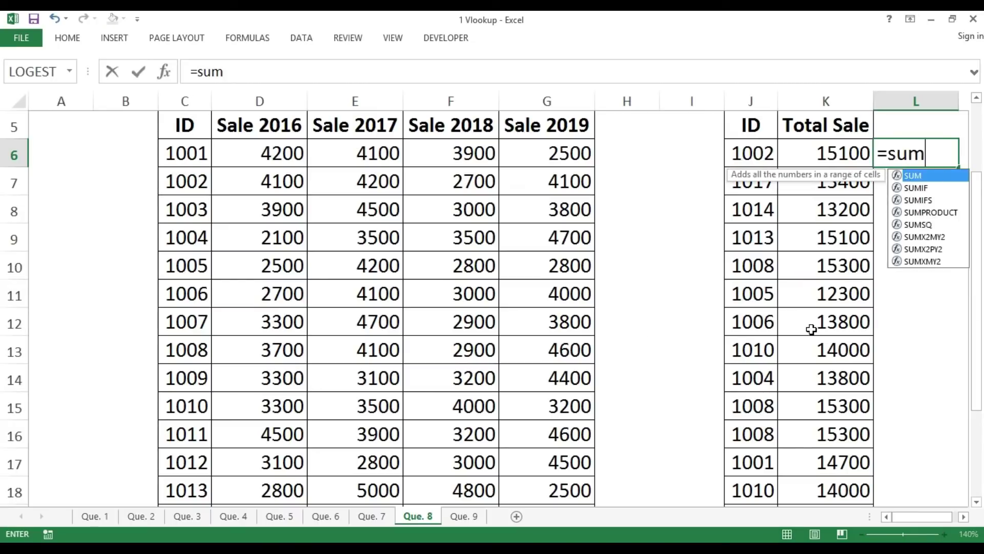
pyautogui.press('Tab')
pyautogui.press('Left')
pyautogui.press('Left')
pyautogui.press('Left')
pyautogui.press('Left')
pyautogui.press('Down')
pyautogui.press('Left')
pyautogui.hotkey('shift', 'Left')
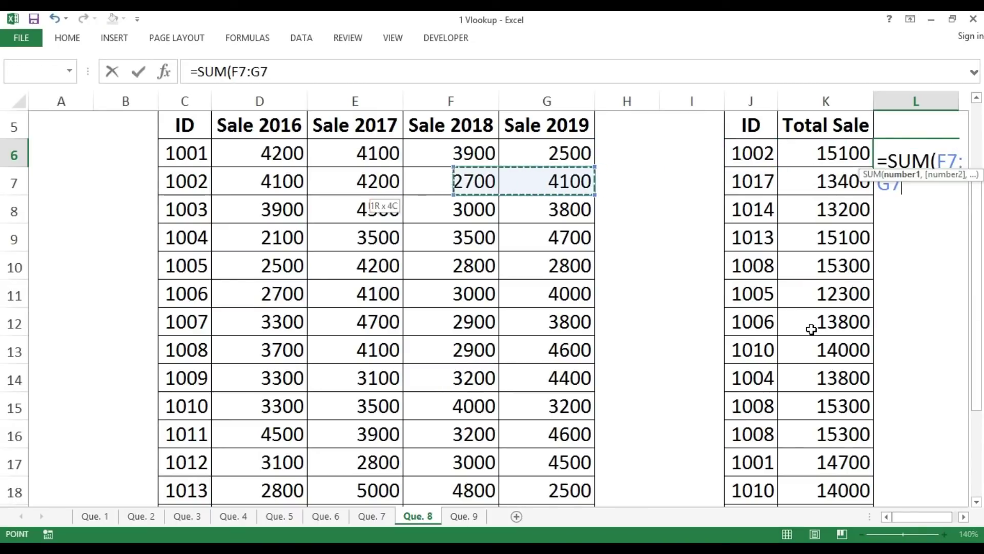
pyautogui.hotkey('shift', 'Left')
pyautogui.hotkey('shift', 'Left')
pyautogui.write(')')
pyautogui.press('Return')
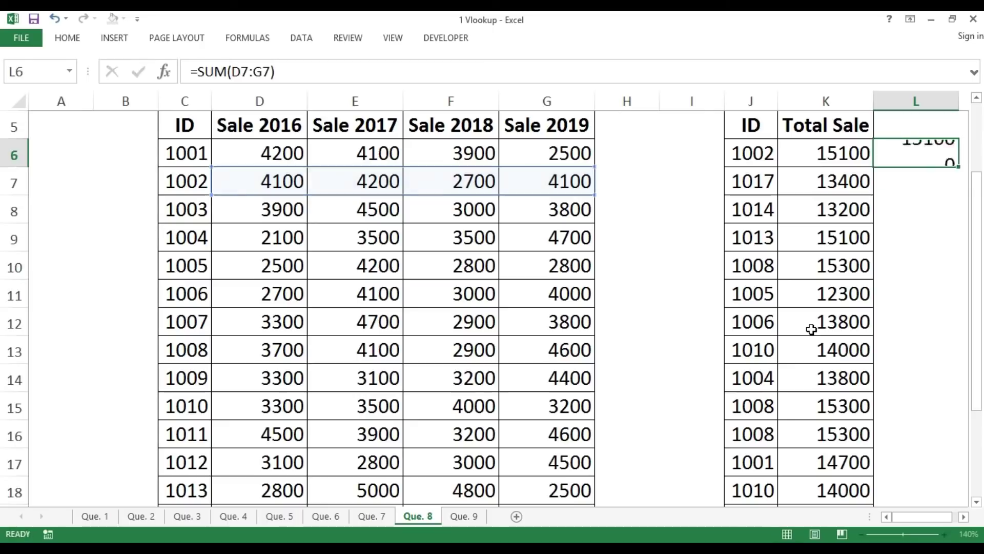
pyautogui.press('Up')
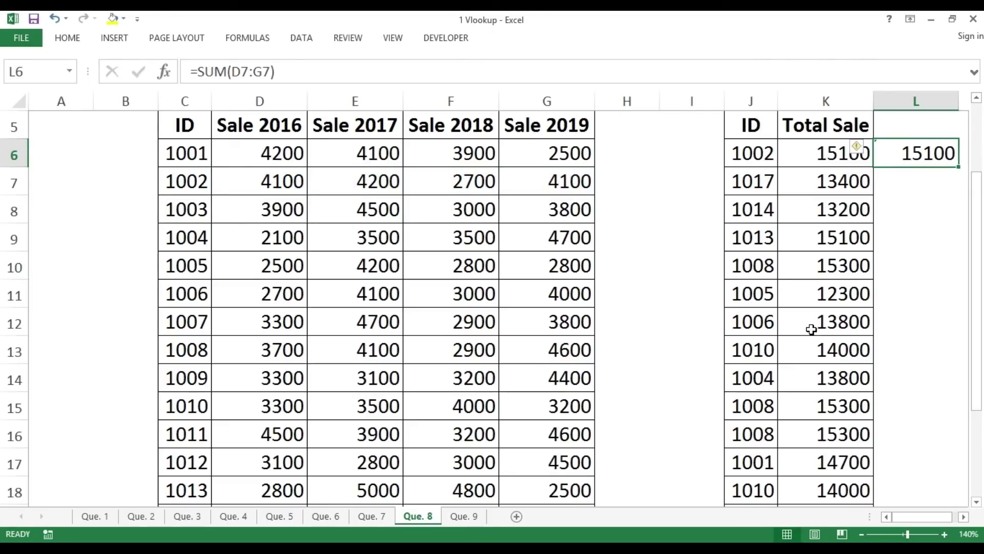
# Step: Fill the L6 check formula down to L12
pyautogui.press('Left')
pyautogui.press('Right')
pyautogui.hotkey('shift', 'Down')
pyautogui.hotkey('shift', 'Down')
pyautogui.hotkey('shift', 'Down')
pyautogui.hotkey('shift', 'Down')
pyautogui.hotkey('shift', 'Down')
pyautogui.hotkey('shift', 'Down')
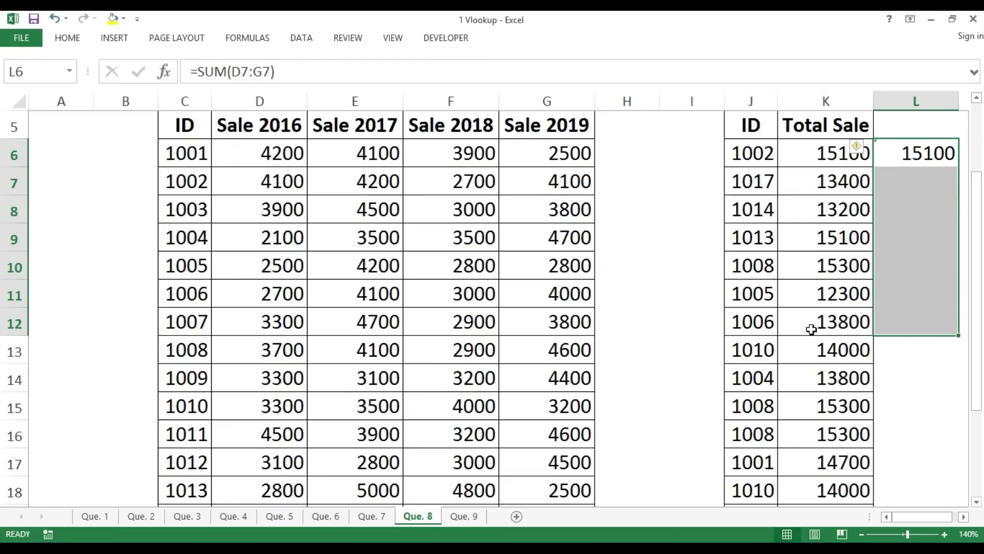
pyautogui.hotkey('ctrl', 'd')
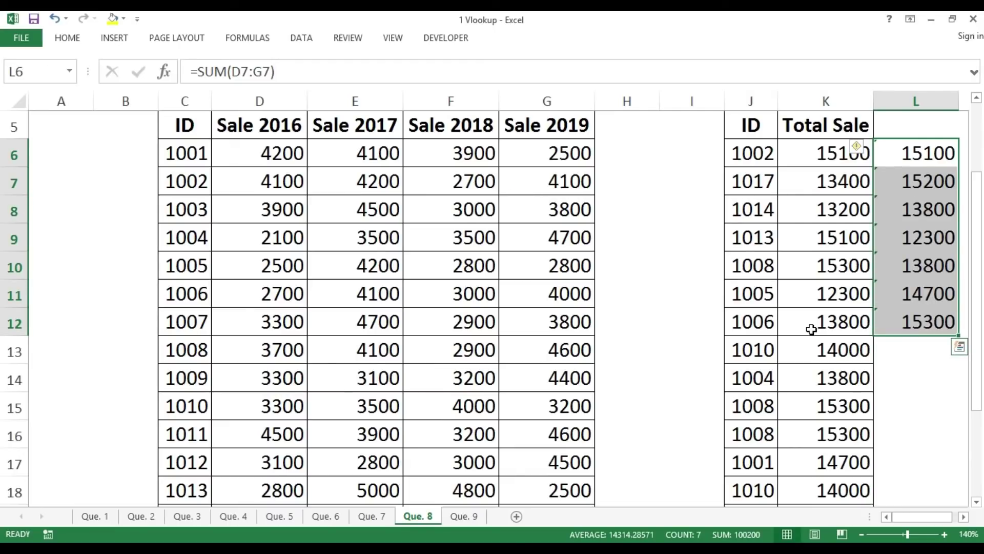
# Step: Compare the check sums with the first listed IDs and clear L6:L12
pyautogui.press('Left')
pyautogui.press('Left')
pyautogui.hotkey('shift', 'Down')
pyautogui.hotkey('shift', 'Down')
pyautogui.hotkey('shift', 'Down')
pyautogui.press('Right')
pyautogui.press('Right')
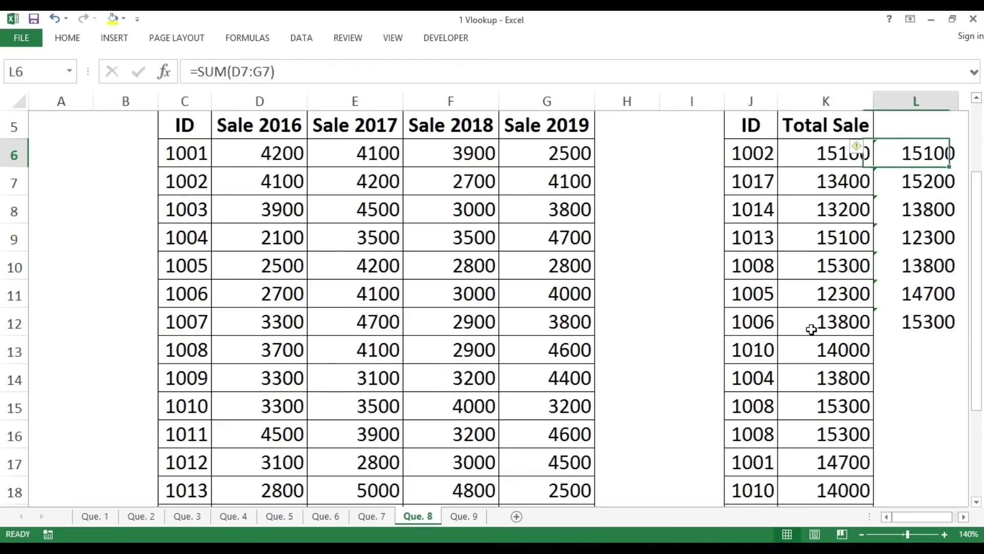
pyautogui.hscroll(1, 811, 329)
pyautogui.hotkey('shift', 'Down')
pyautogui.hotkey('shift', 'Down')
pyautogui.hotkey('shift', 'Down')
pyautogui.hotkey('shift', 'Down')
pyautogui.hotkey('shift', 'Down')
pyautogui.hotkey('shift', 'Down')
pyautogui.press('Delete')
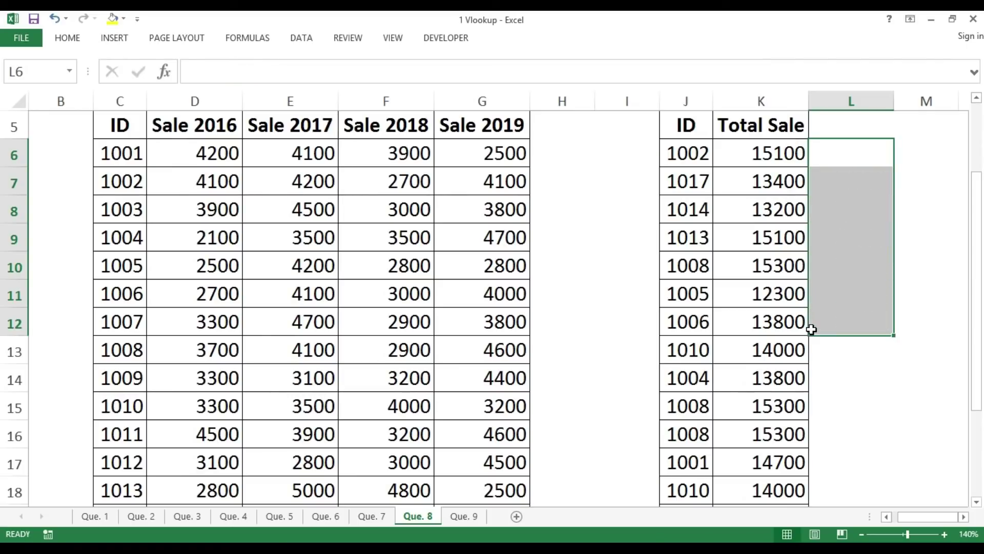
# Step: Go back to cell A1 of the Que. 8 sheet
pyautogui.press('Left')
pyautogui.hotkey('ctrl', 'Left')
pyautogui.hotkey('ctrl', 'Left')
pyautogui.hotkey('ctrl', 'Left')
pyautogui.hotkey('ctrl', 'Home')
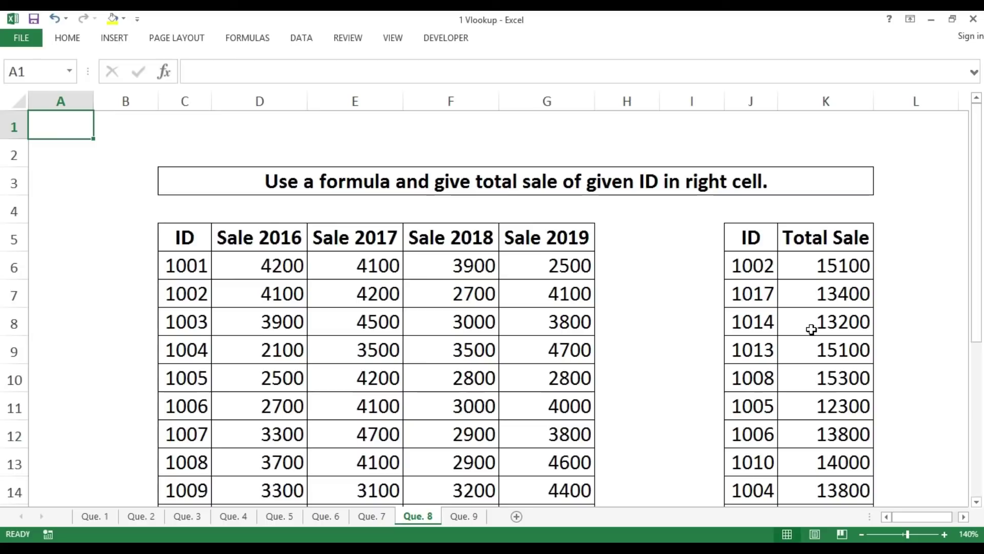
# Step: Switch to the Que. 9 sheet and read its task instruction in row 3
pyautogui.hotkey('ctrl', 'pagedown')
pyautogui.press('Down')
pyautogui.press('Down')
pyautogui.press('Right')
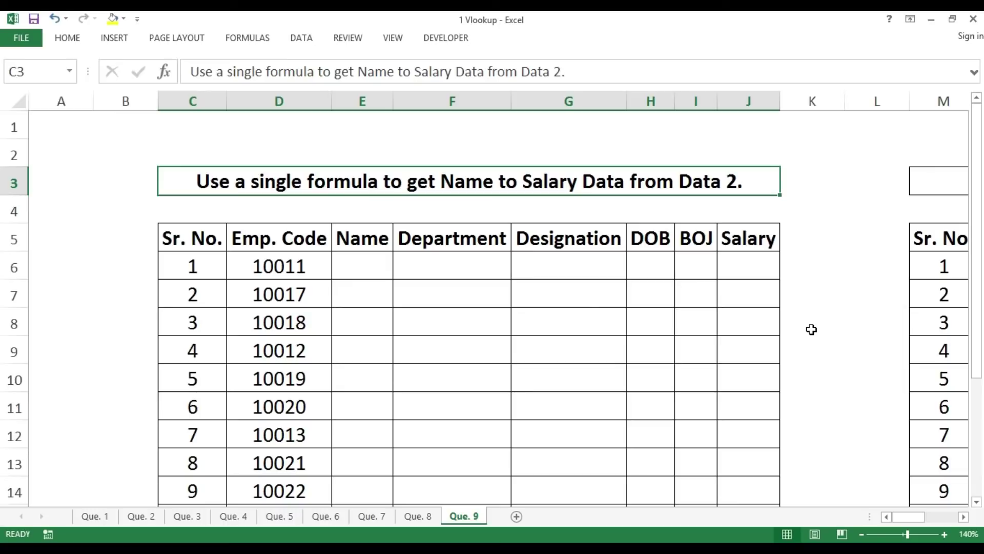
# Step: Examine the headers of the Data 2 table, from Name across to Emp. Code
pyautogui.press('Down')
pyautogui.press('Down')
pyautogui.press('Down')
pyautogui.press('Up')
pyautogui.hotkey('ctrl', 'Right')
pyautogui.hotkey('ctrl', 'Right')
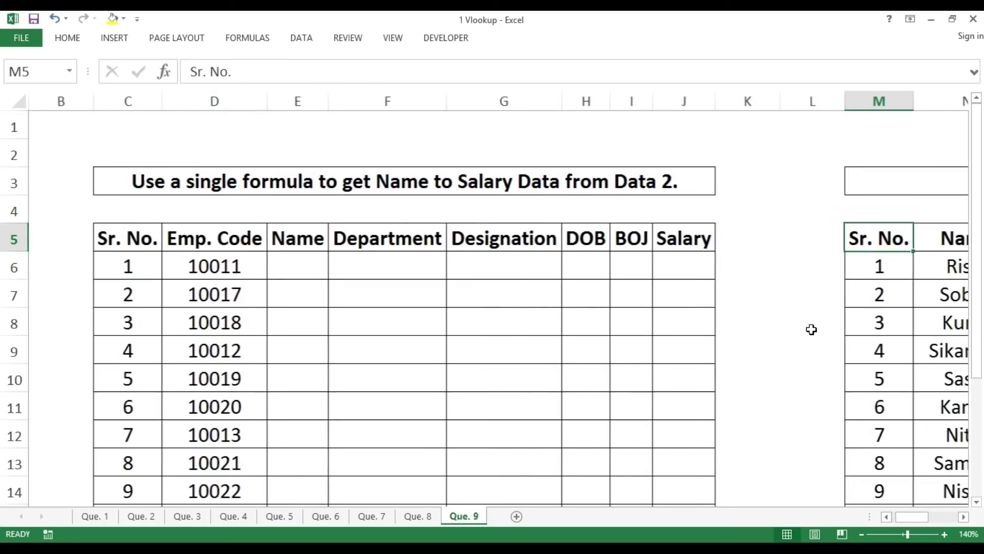
pyautogui.hotkey('ctrl', 'Right')
pyautogui.press('Left')
pyautogui.press('Left')
pyautogui.press('Left')
pyautogui.press('Left')
pyautogui.press('Left')
pyautogui.press('Left')
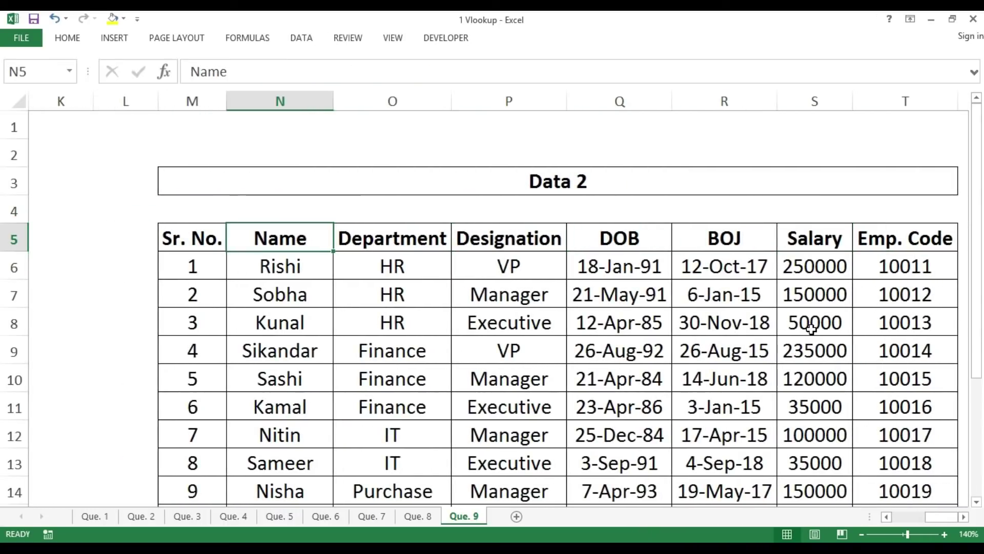
pyautogui.hotkey('ctrl', 'shift', 'Right')
# Step: Examine the first Que. 9 table's headers from Sr. No. to Salary and its rows down to row 20
pyautogui.press('Left')
pyautogui.press('Left')
pyautogui.press('Left')
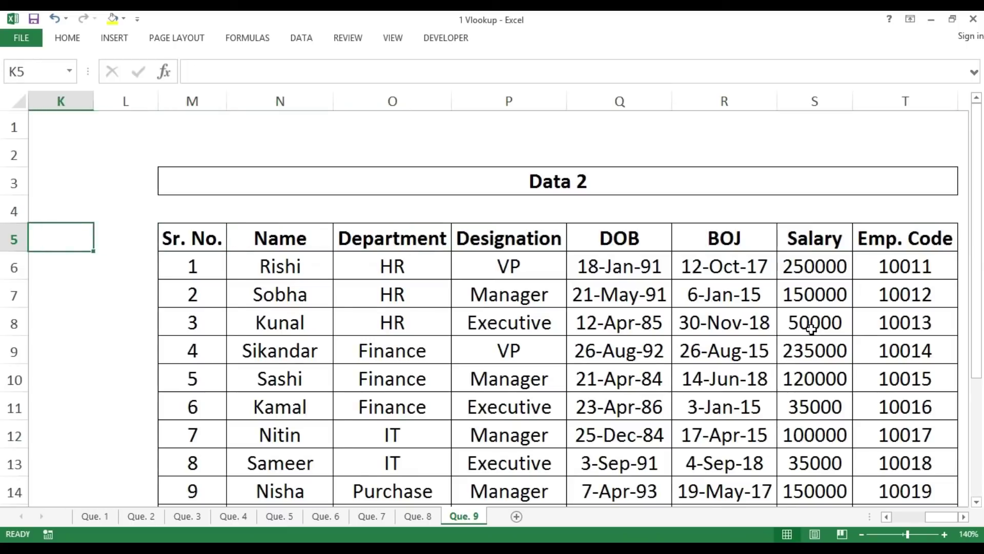
pyautogui.press('Left')
pyautogui.press('Left')
pyautogui.press('Left')
pyautogui.press('Left')
pyautogui.press('Left')
pyautogui.press('Left')
pyautogui.press('Left')
pyautogui.press('Right')
pyautogui.press('Left')
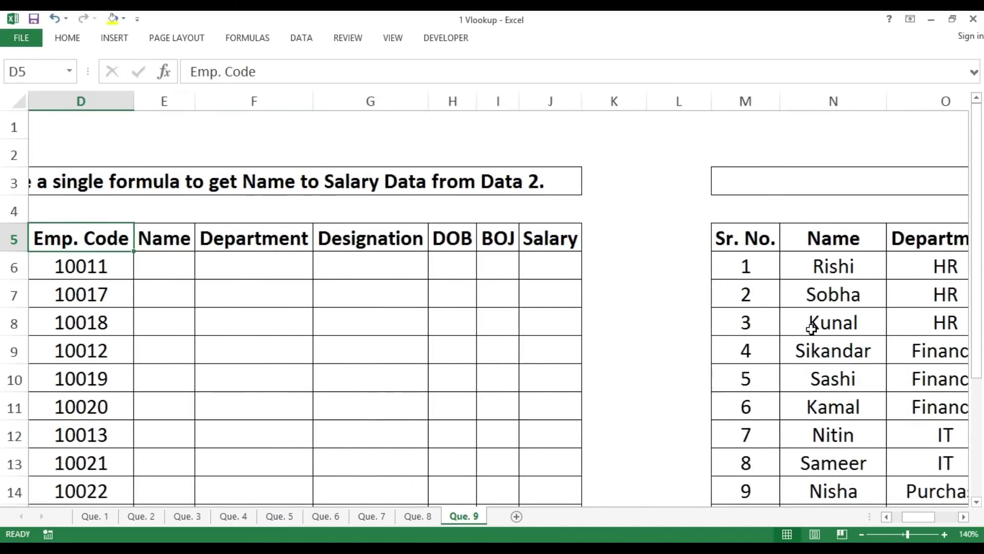
pyautogui.press('Left')
pyautogui.hotkey('ctrl', 'shift', 'Right')
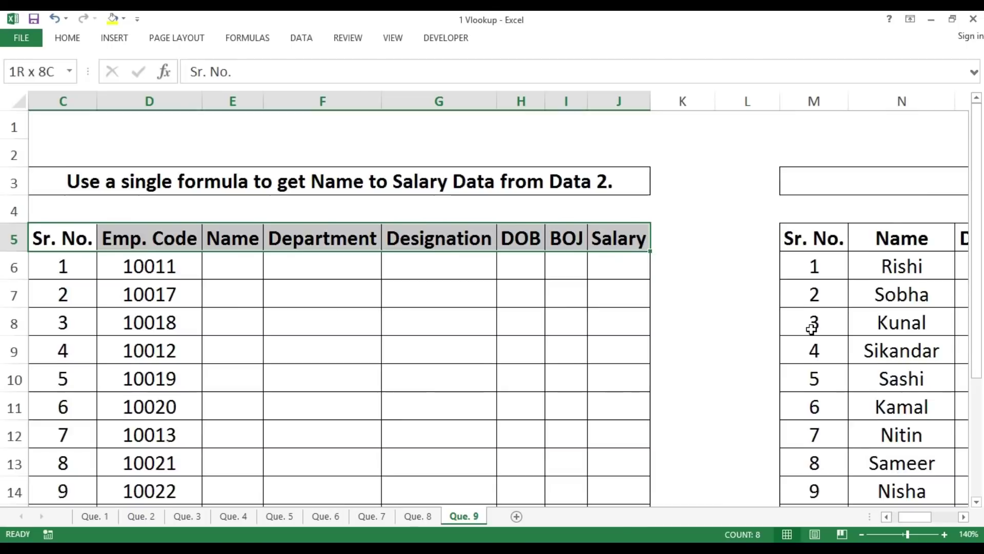
pyautogui.hotkey('ctrl', 'shift', 'Down')
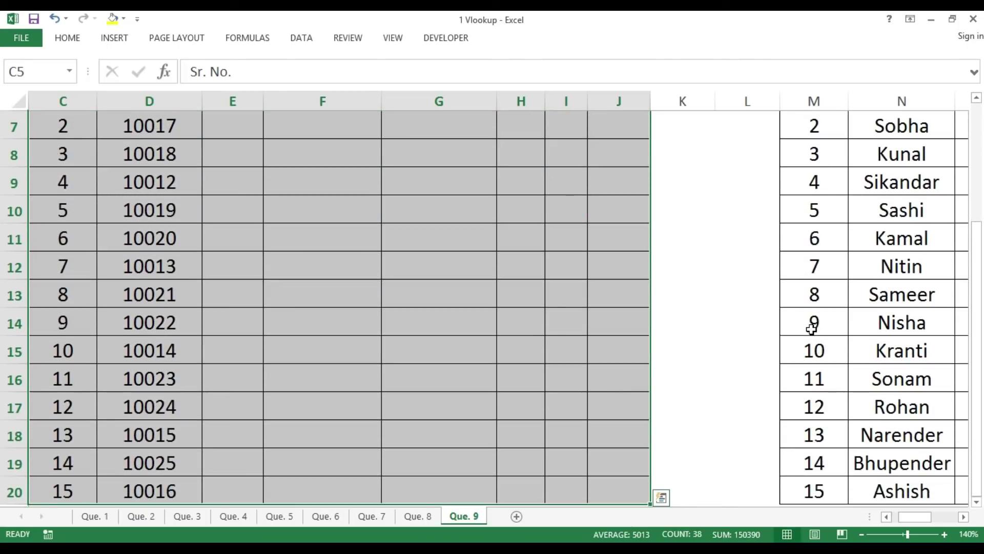
# Step: Review the Sr. No., Emp. Code and Name headers once more, along with the full extent of the first table
pyautogui.press('Up')
pyautogui.press('Up')
pyautogui.press('Up')
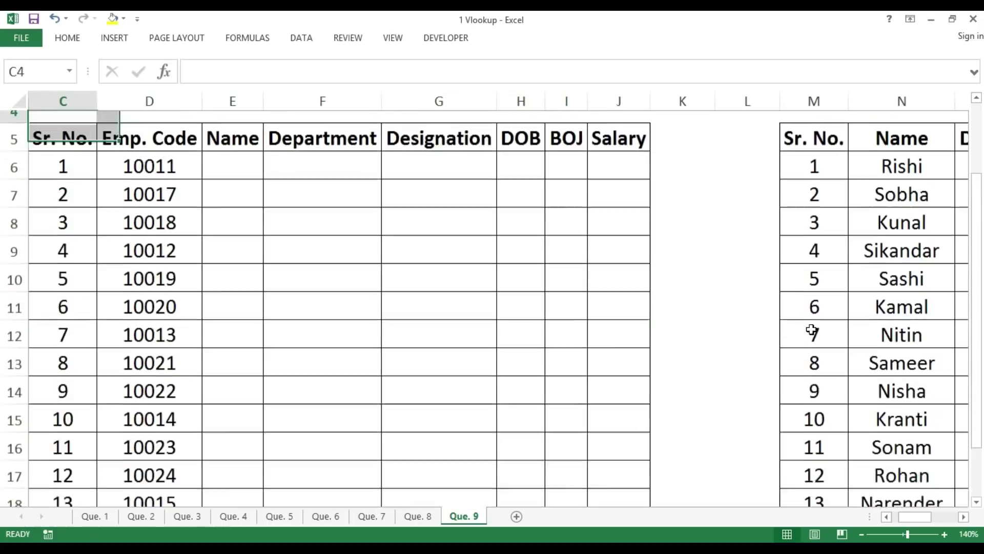
pyautogui.press('Down')
pyautogui.press('Down')
pyautogui.press('Down')
pyautogui.press('Left')
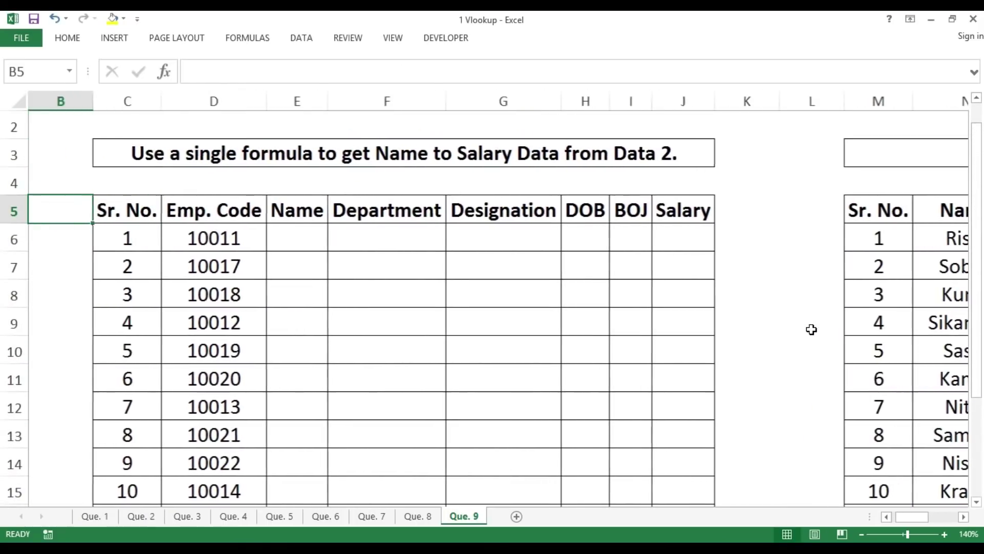
pyautogui.press('Right')
pyautogui.press('Right')
pyautogui.press('Right')
pyautogui.press('Right')
pyautogui.press('Left')
pyautogui.press('Left')
pyautogui.press('Left')
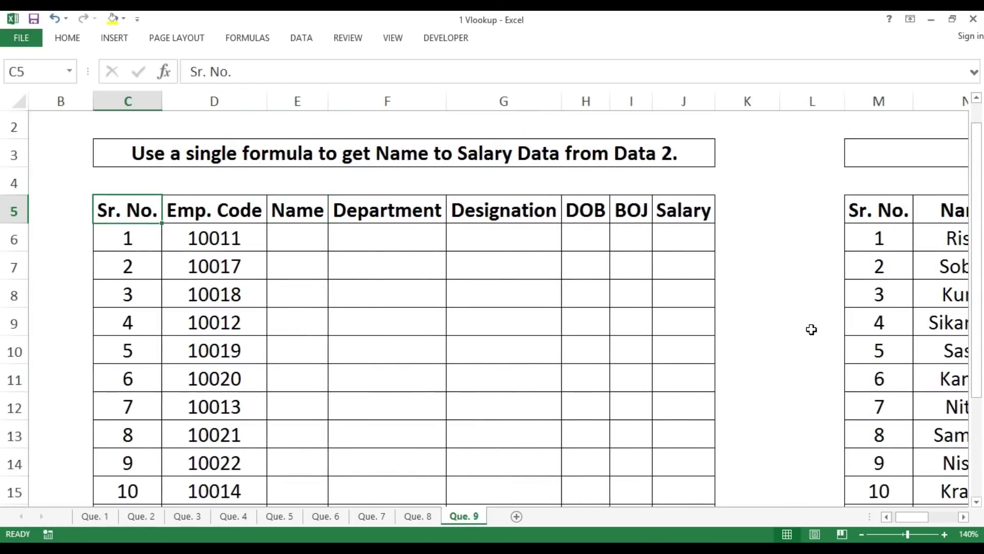
pyautogui.hotkey('ctrl', 'shift', 'Right')
pyautogui.hotkey('ctrl', 'shift', 'Down')
pyautogui.press('Up')
pyautogui.press('Down')
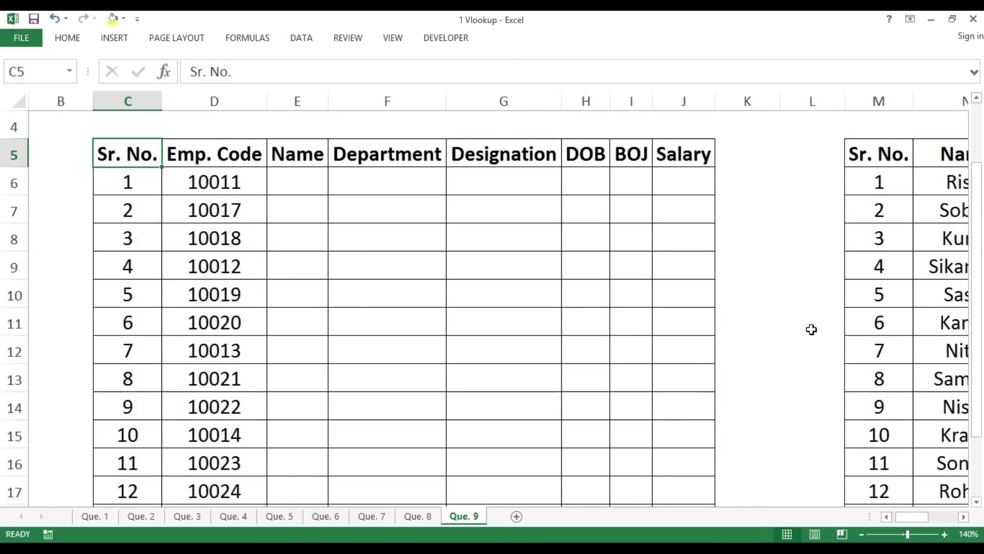
# Step: Review the first table's row 5 headers from Emp. Code across to Salary
pyautogui.press('Right')
pyautogui.press('Right')
pyautogui.press('Right')
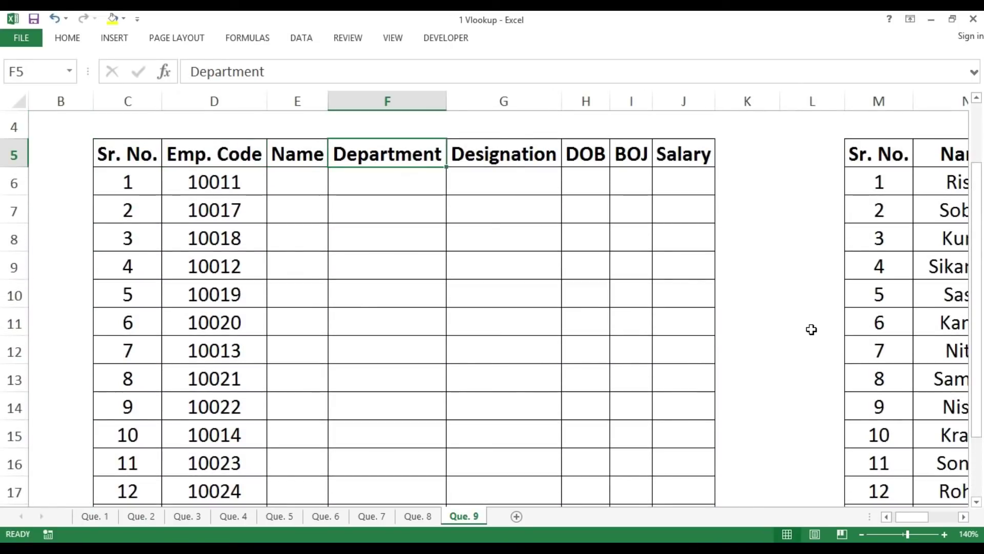
pyautogui.press('Right')
pyautogui.press('Right')
pyautogui.press('Right')
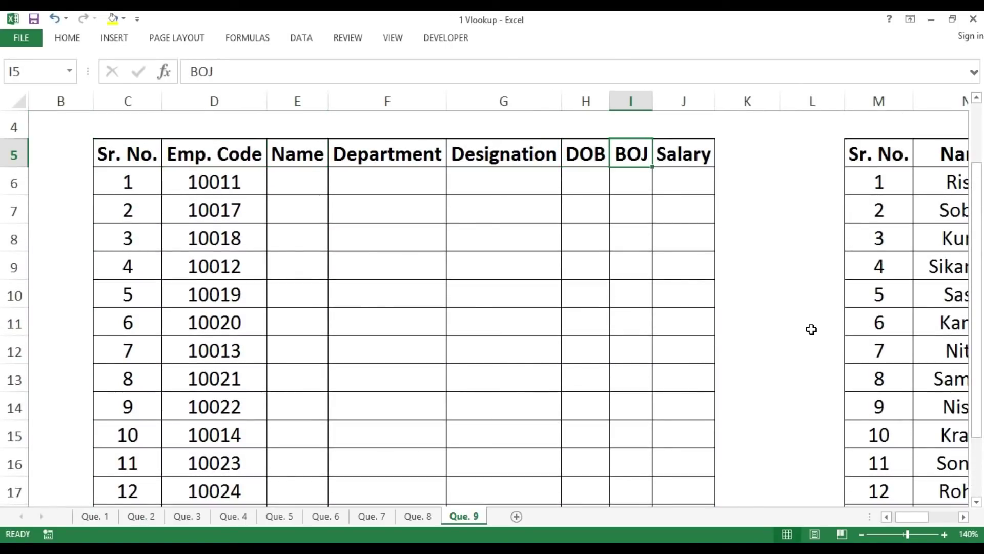
pyautogui.press('Right')
# Step: Examine the Data 2 headers from Sr. No. to Emp. Code and the Emp. Code column down to row 20
pyautogui.hotkey('ctrl', 'Right')
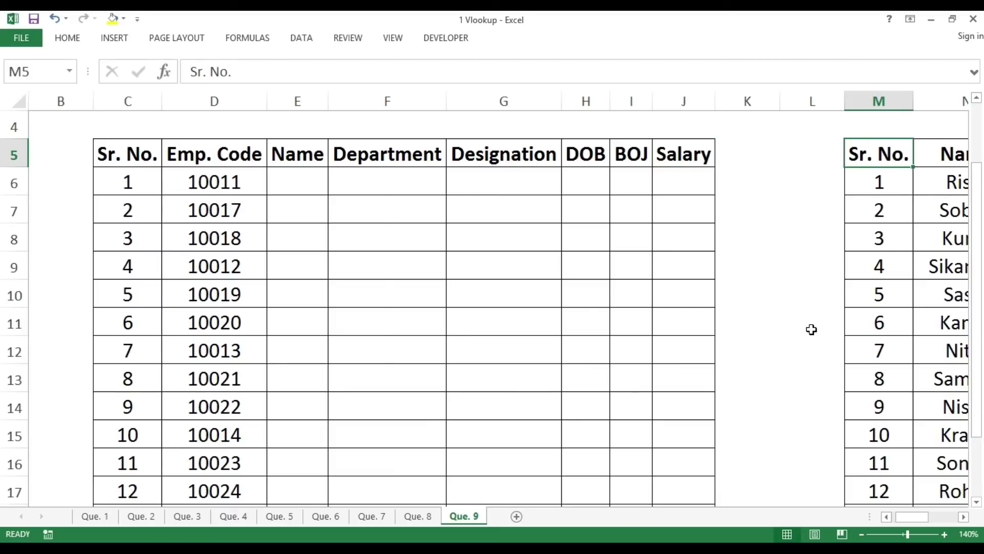
pyautogui.press('Right')
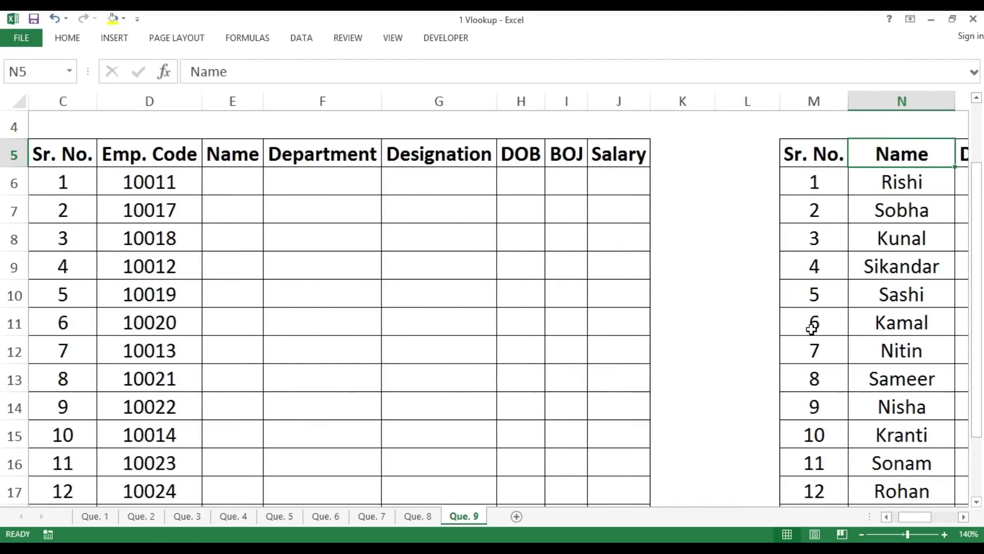
pyautogui.press('Right')
pyautogui.press('Right')
pyautogui.press('Right')
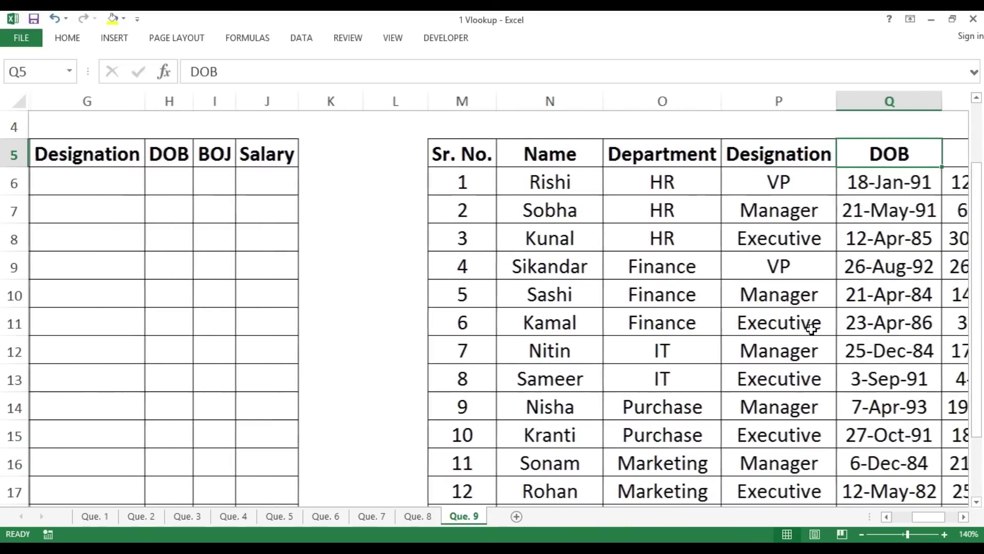
pyautogui.press('Right')
pyautogui.press('Right')
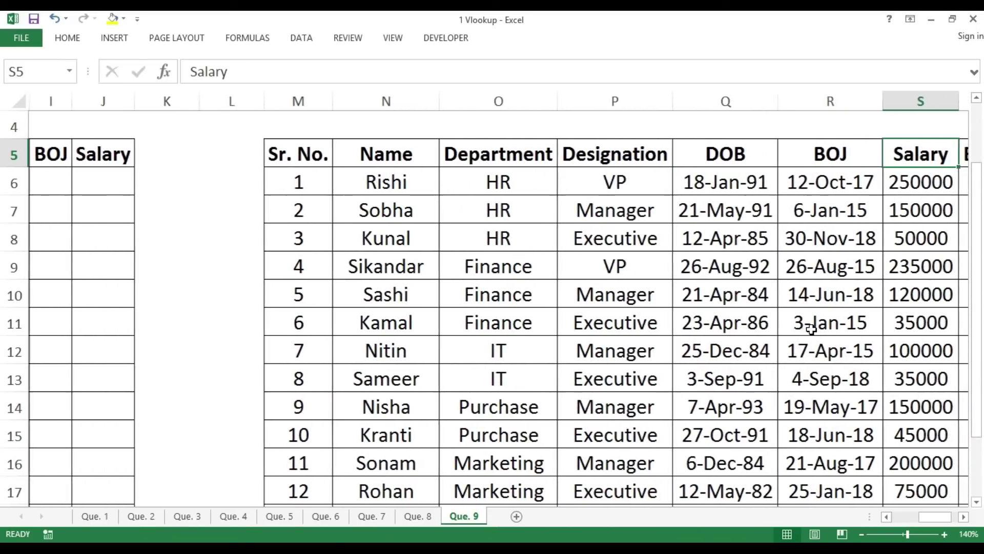
pyautogui.press('Right')
pyautogui.press('Right')
pyautogui.press('Left')
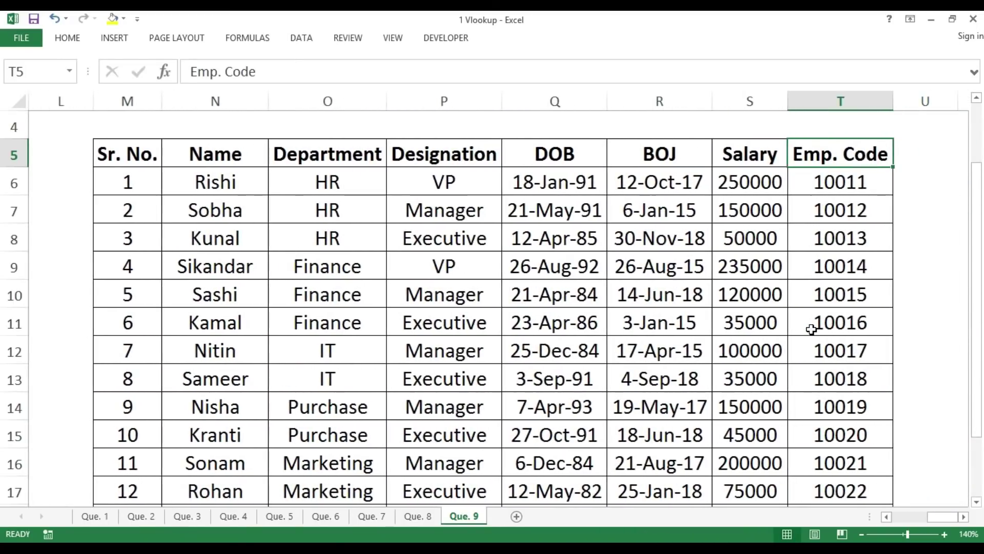
pyautogui.hotkey('ctrl', 'shift', 'Down')
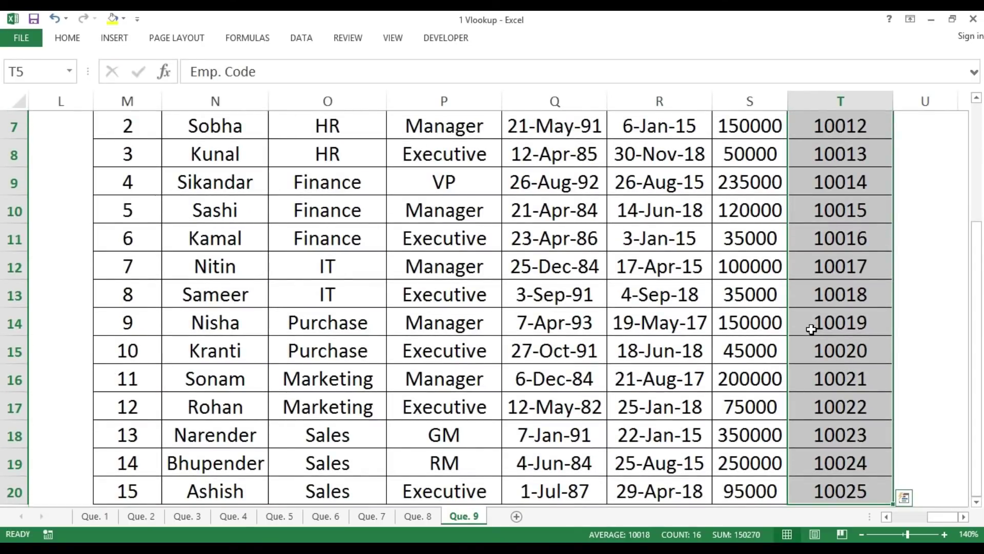
pyautogui.press('Up')
pyautogui.press('Down')
# Step: Start a VLOOKUP formula across the selected range E6:J6, with D6 as the lookup value
pyautogui.hotkey('ctrl', 'Left')
pyautogui.press('Home')
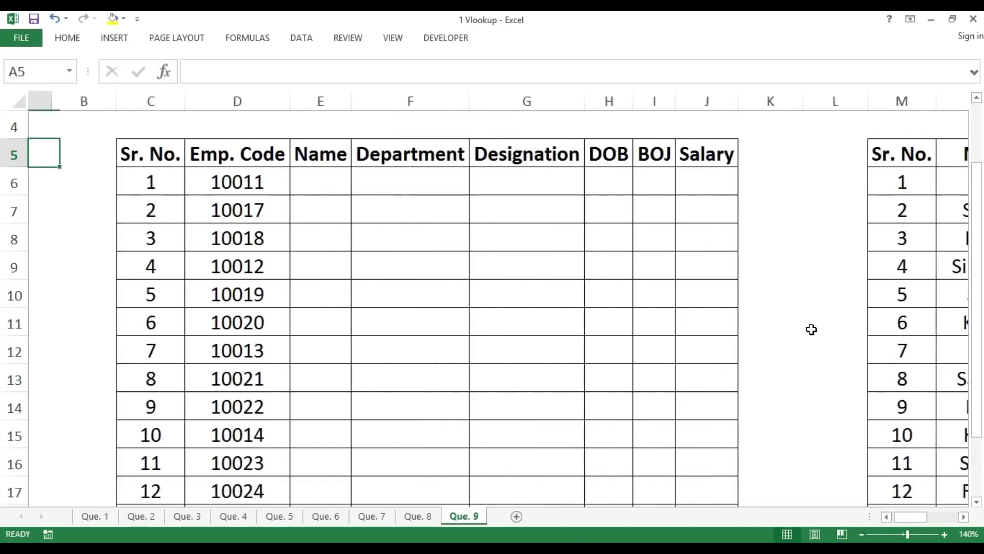
pyautogui.press('Right')
pyautogui.press('Right')
pyautogui.press('Right')
pyautogui.press('Right')
pyautogui.press('Down')
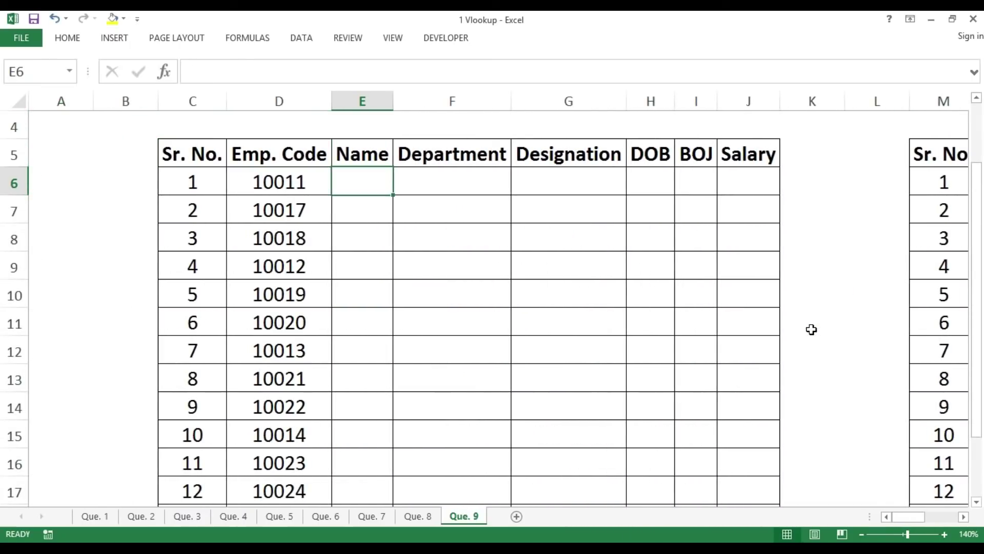
pyautogui.scroll(1, 812, 329)
pyautogui.hotkey('shift', 'Right')
pyautogui.hotkey('shift', 'Right')
pyautogui.hotkey('shift', 'Right')
pyautogui.hotkey('shift', 'Right')
pyautogui.hotkey('shift', 'Right')
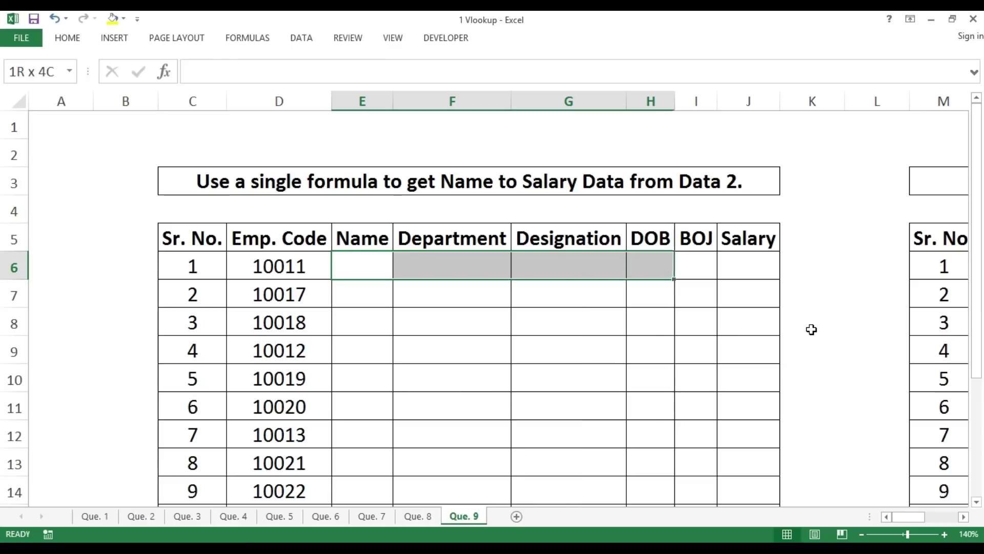
pyautogui.write('=')
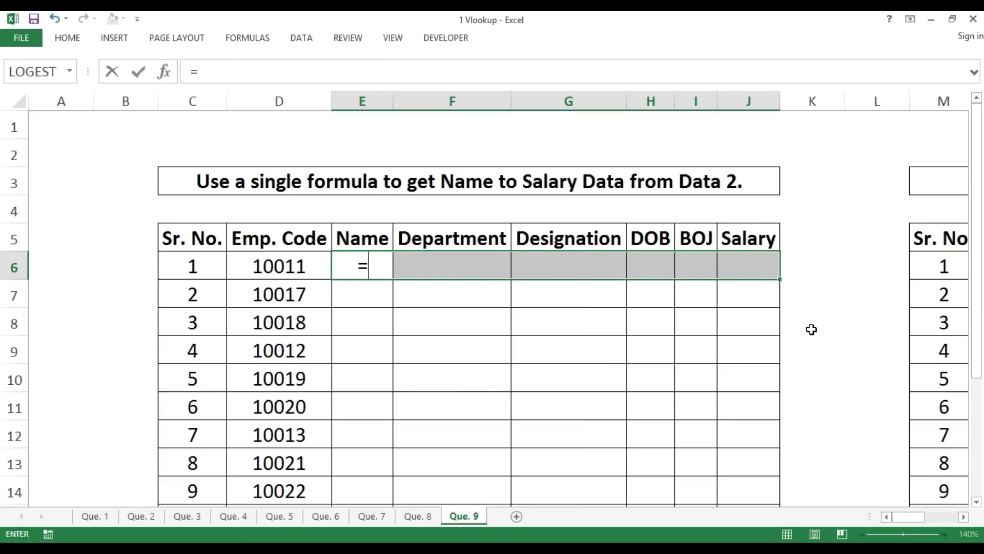
pyautogui.write('VLOOKUP(')
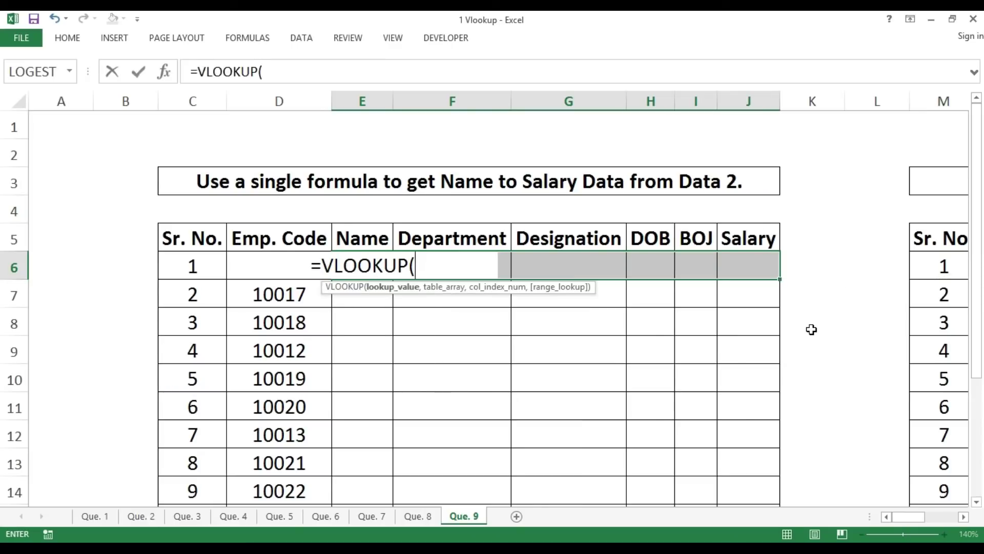
pyautogui.press('Left')
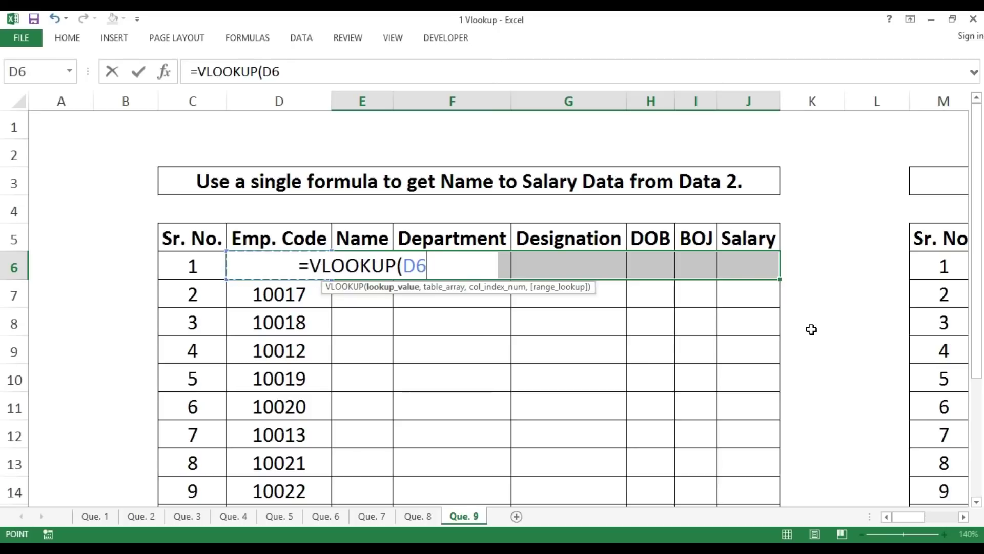
pyautogui.write(',')
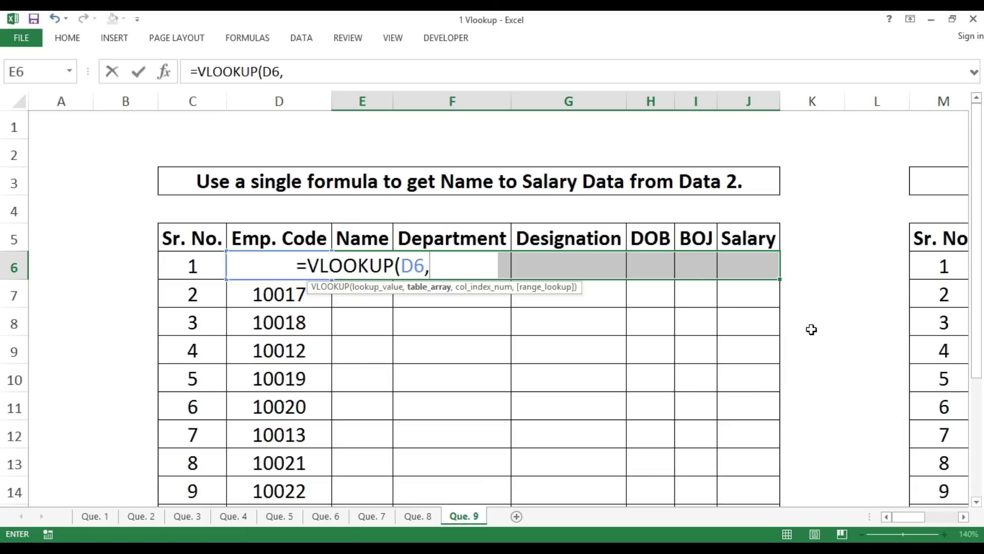
# Step: Nest a CHOOSE function as the VLOOKUP table array, with the index array {1,2,3,4,5,6,7}
pyautogui.write('c')
pyautogui.press('BackSpace')
pyautogui.write('cho')
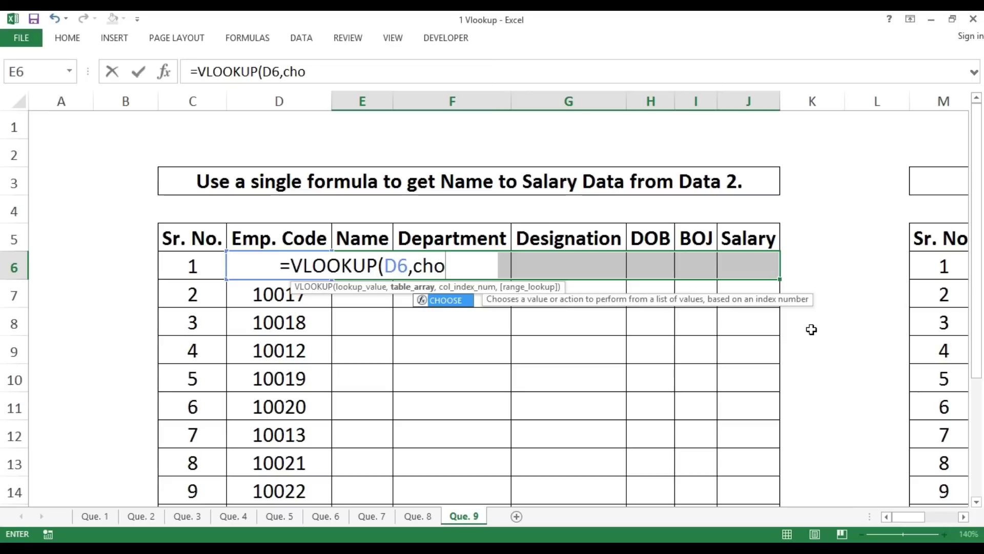
pyautogui.press('Tab')
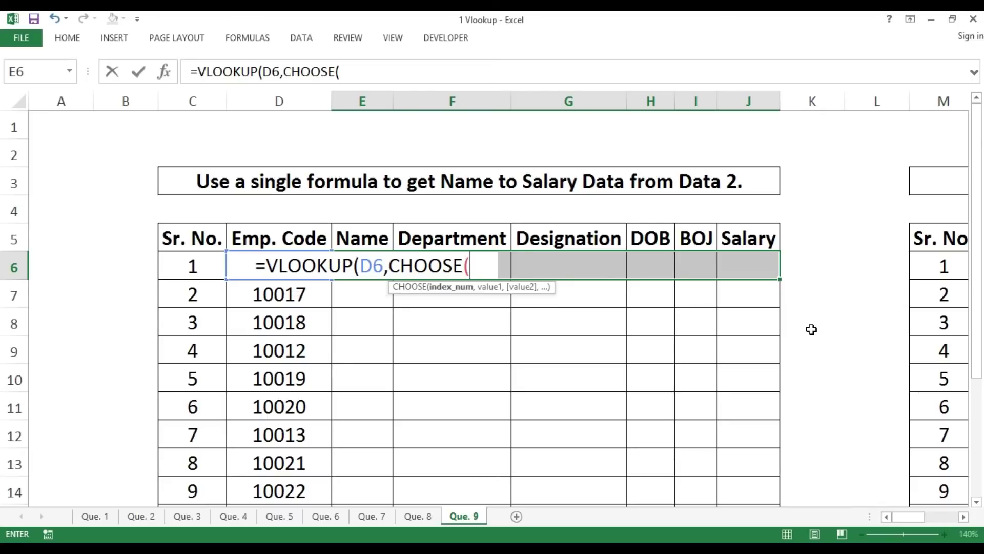
pyautogui.write('{')
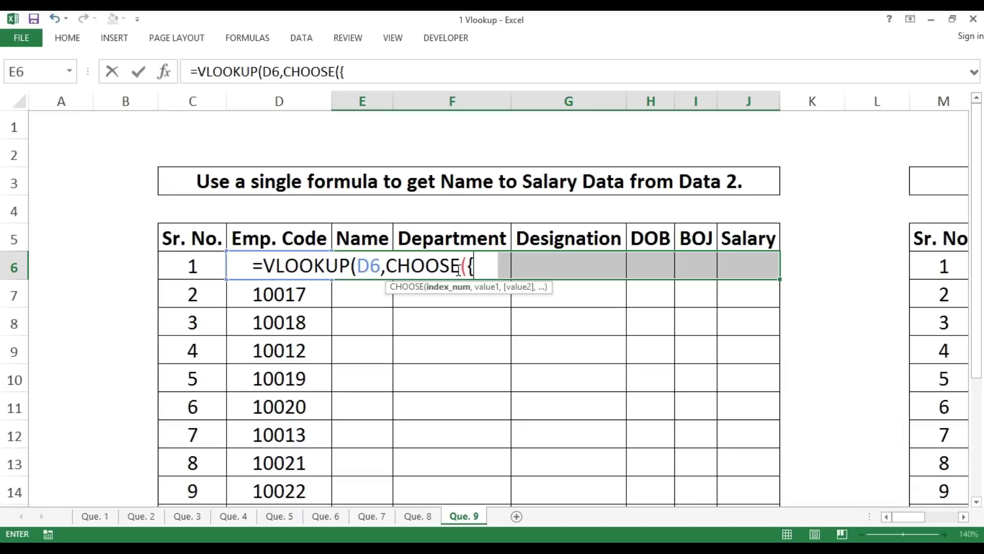
pyautogui.press('F2')
pyautogui.write('1')
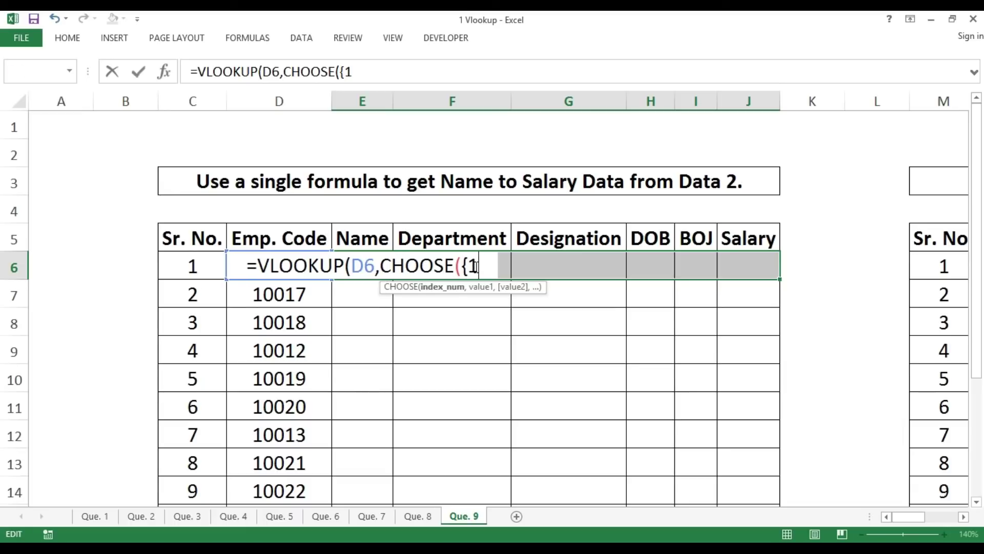
pyautogui.write(',')
pyautogui.write('2')
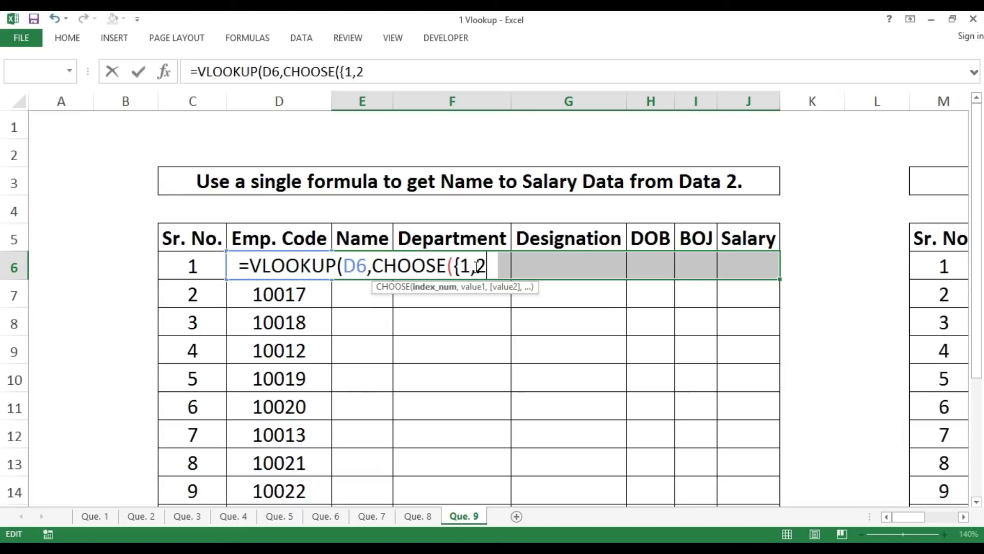
pyautogui.write(',3,')
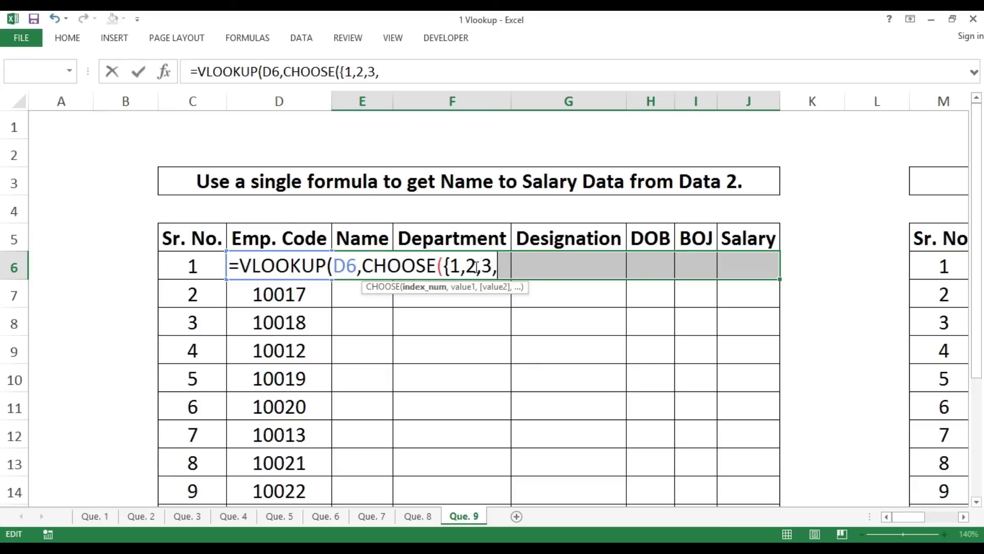
pyautogui.write('4,5')
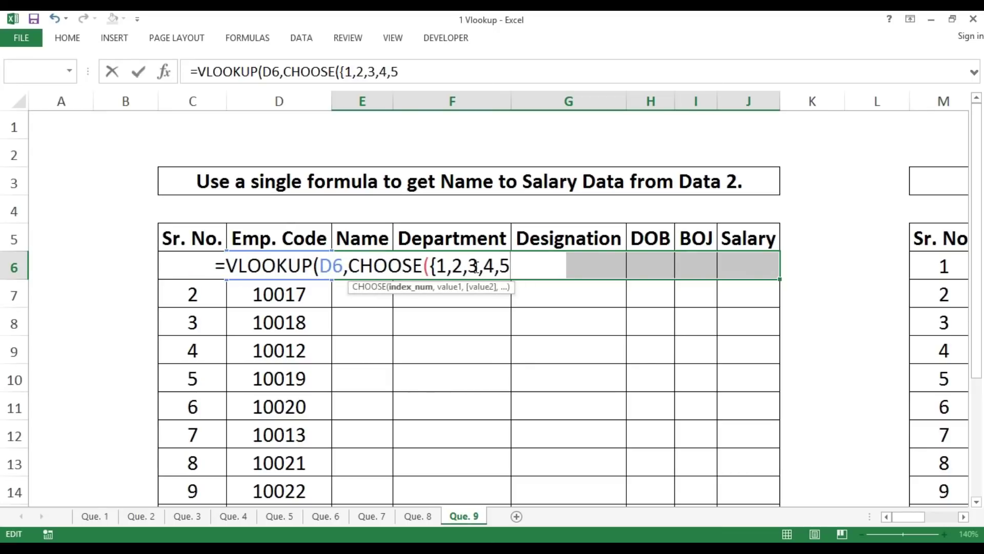
pyautogui.write(',6,7')
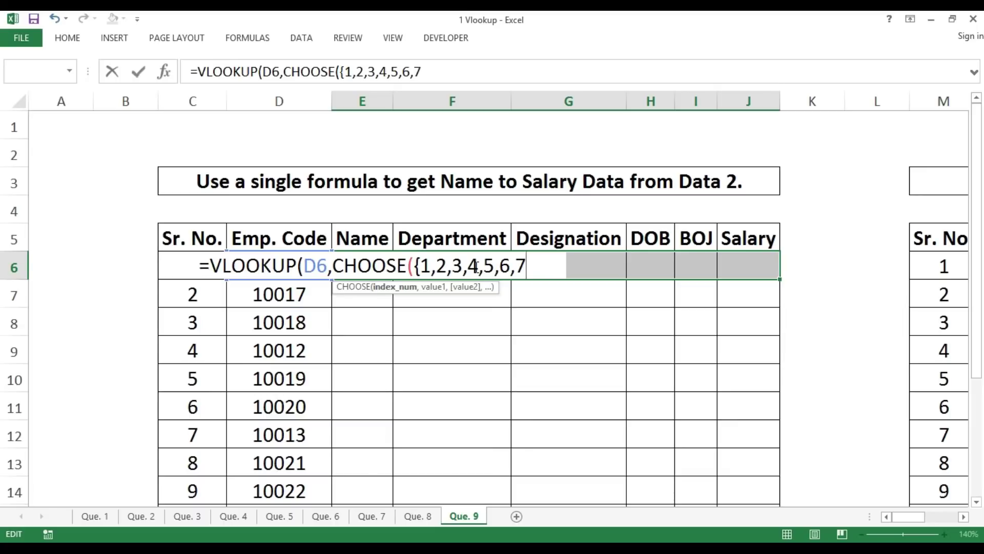
pyautogui.write('}')
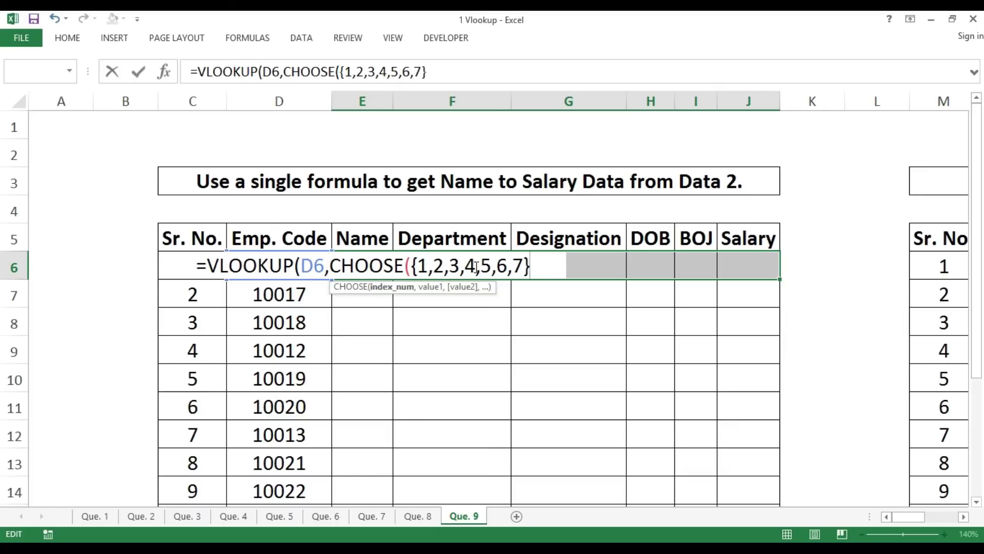
pyautogui.write(',')
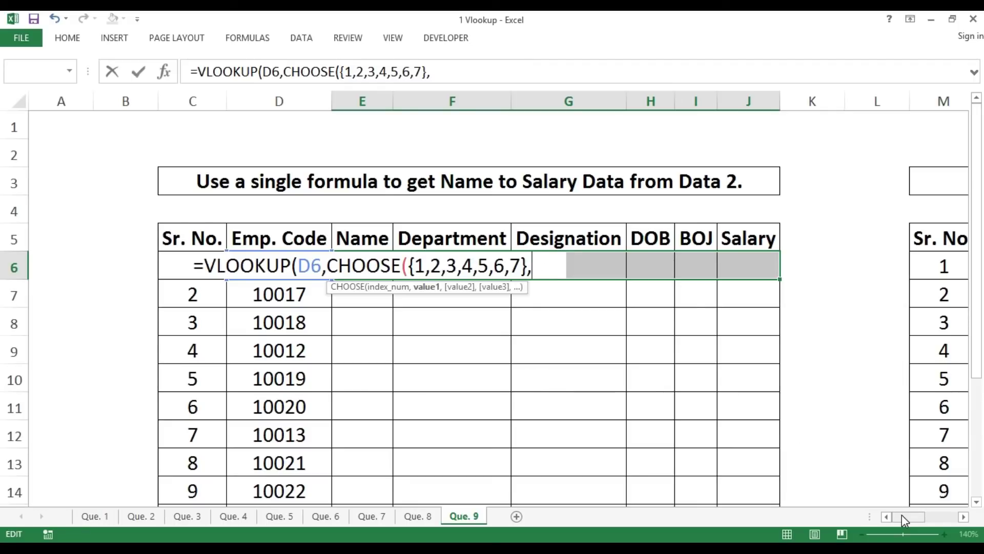
# Step: Add Data 2's Emp. Code range as the first CHOOSE value, with the absolute reference $T$6:$T$20
pyautogui.moveTo(902, 516); pyautogui.dragTo(942, 516)
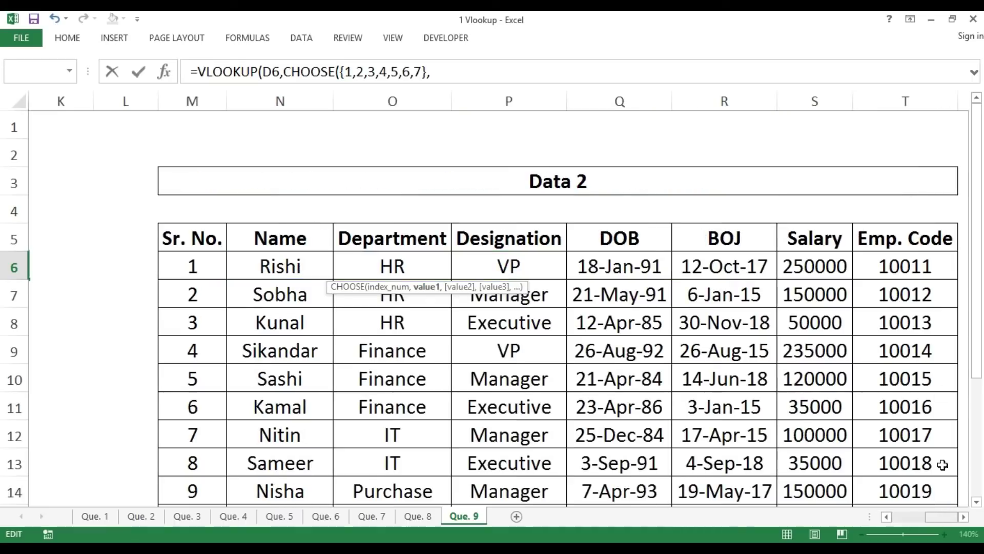
pyautogui.click(895, 265)
pyautogui.hotkey('ctrl', 'shift', 'Down')
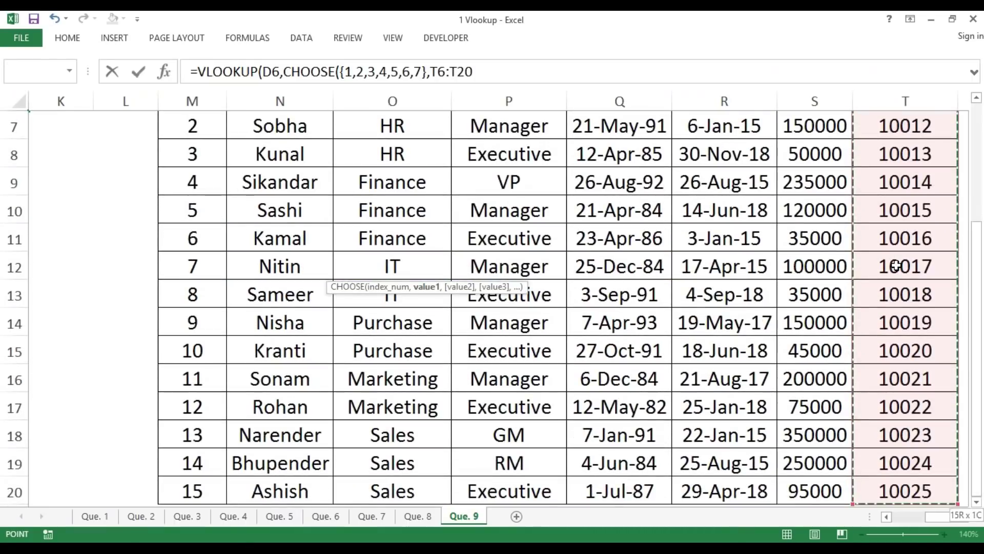
pyautogui.press('F4')
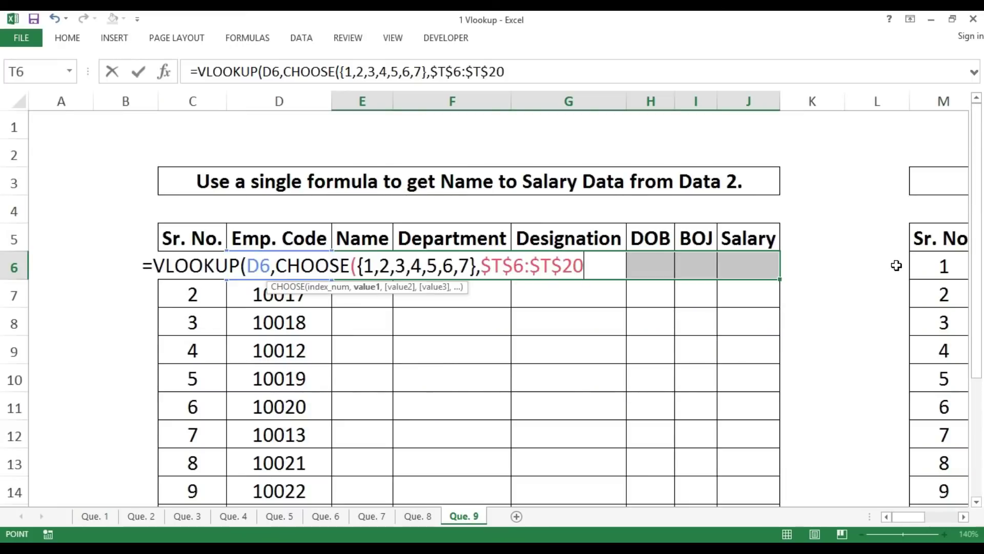
pyautogui.write(',')
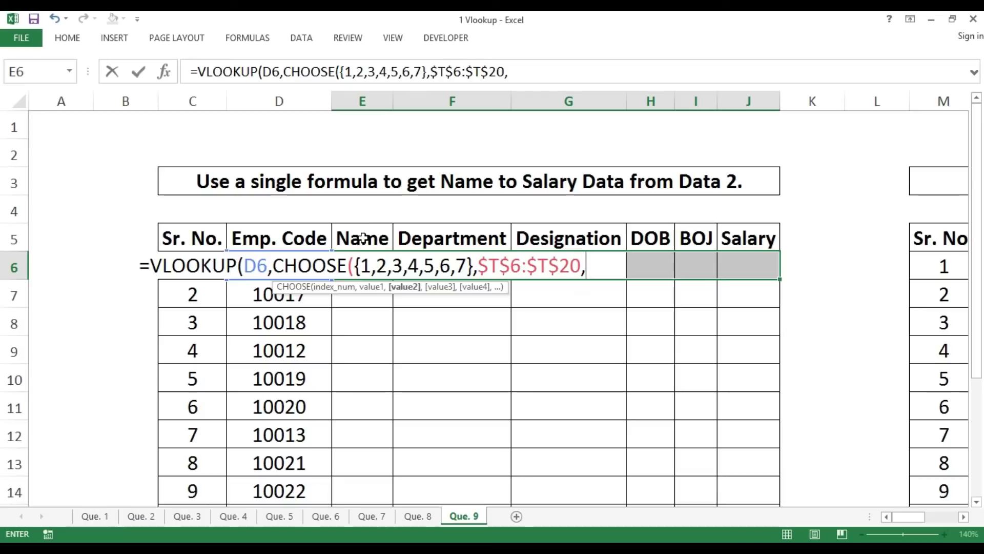
# Step: Add Data 2's Name range as the second CHOOSE value, with the absolute reference $N$6:$N$20
pyautogui.click(943, 266)
pyautogui.press('Right')
pyautogui.hotkey('ctrl', 'shift', 'Down')
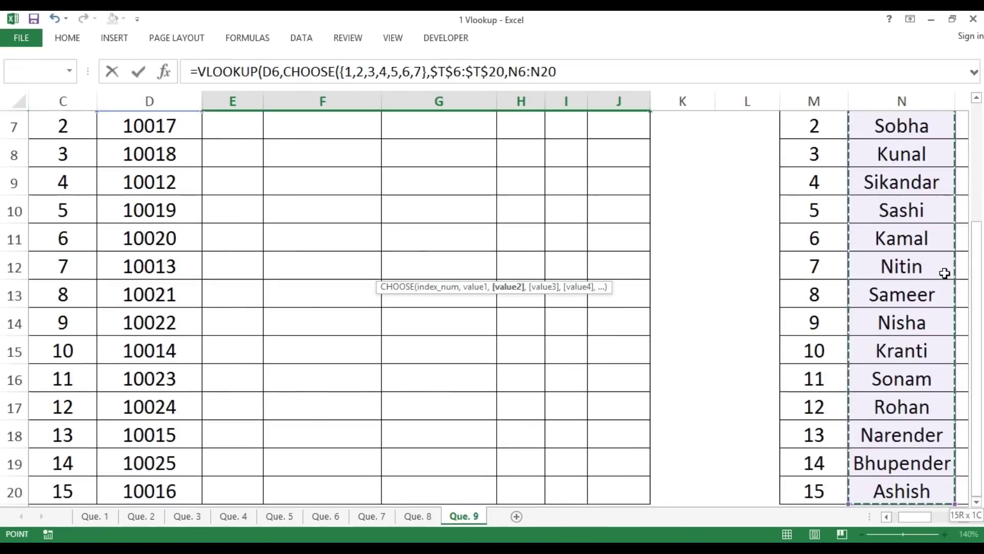
pyautogui.press('F4')
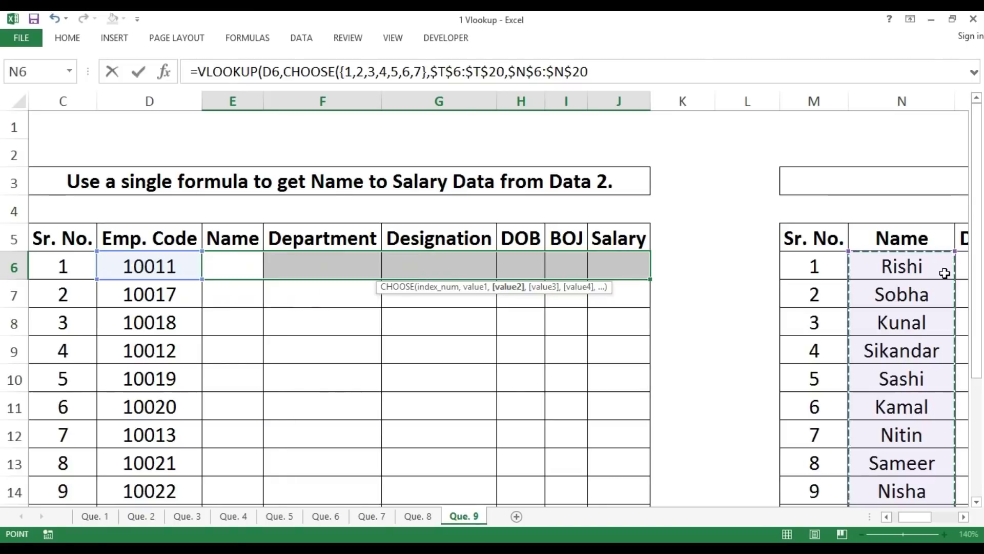
pyautogui.write(',')
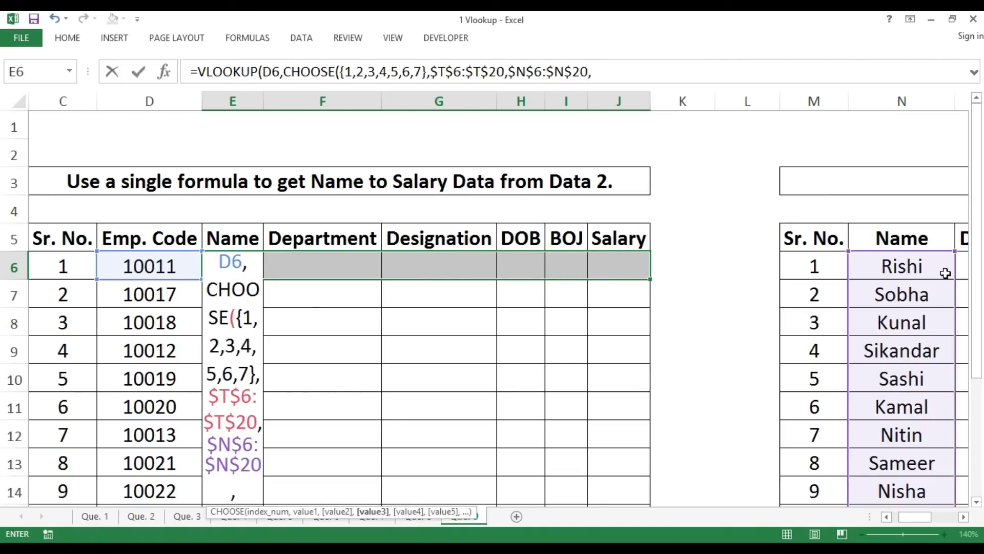
# Step: Add Data 2's Department range as the third CHOOSE value, with the absolute reference $O$6:$O$20
pyautogui.click(962, 257)
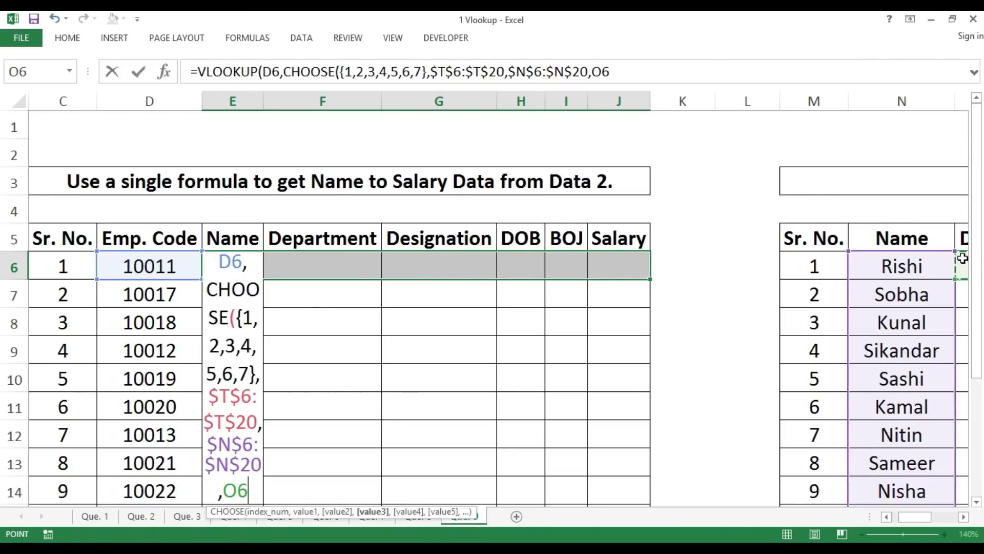
pyautogui.hotkey('ctrl', 'shift', 'Down')
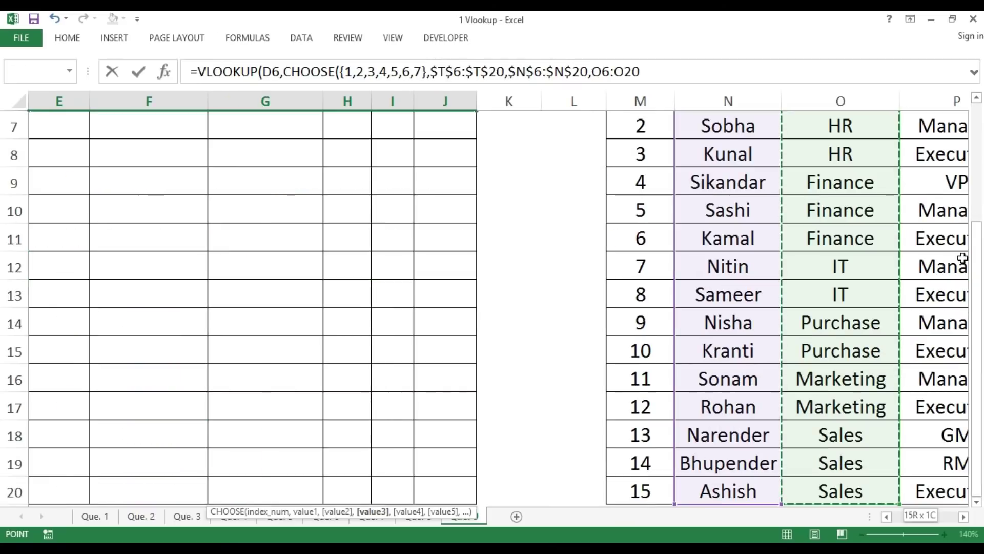
pyautogui.press('F4')
pyautogui.write(',')
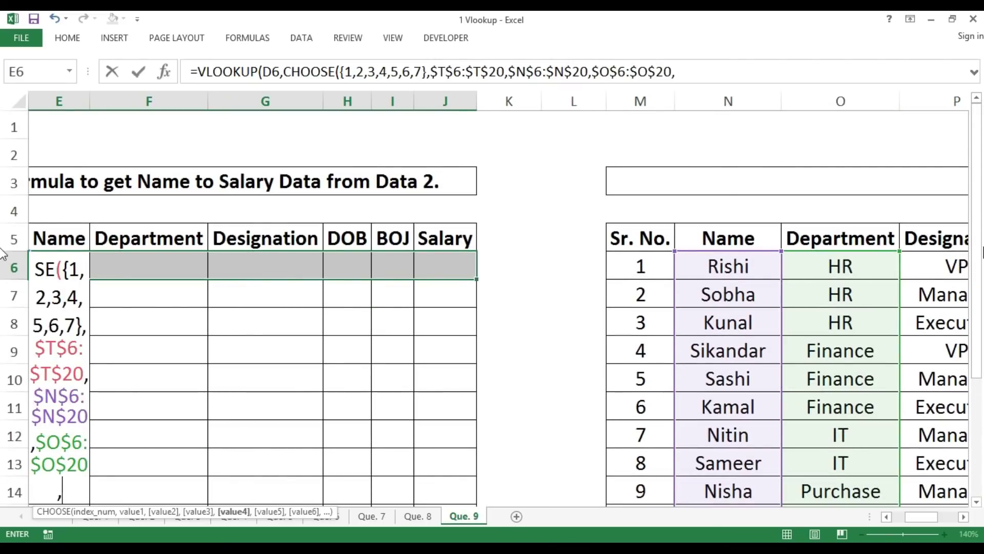
# Step: Add Data 2's Designation range as the fourth CHOOSE value, with the absolute reference $P$6:$P$20
pyautogui.click(940, 261)
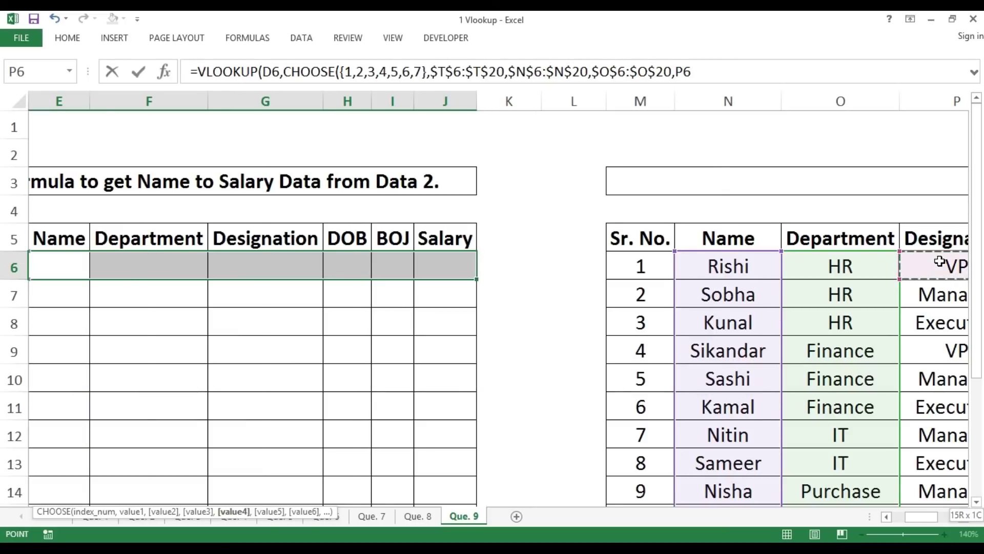
pyautogui.hotkey('ctrl', 'shift', 'Down')
pyautogui.press('F4')
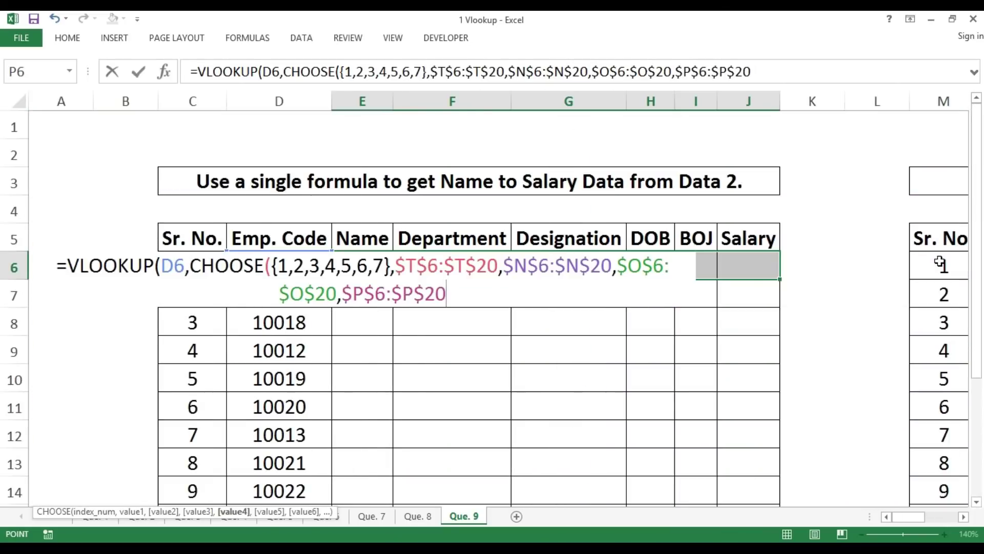
pyautogui.write(',')
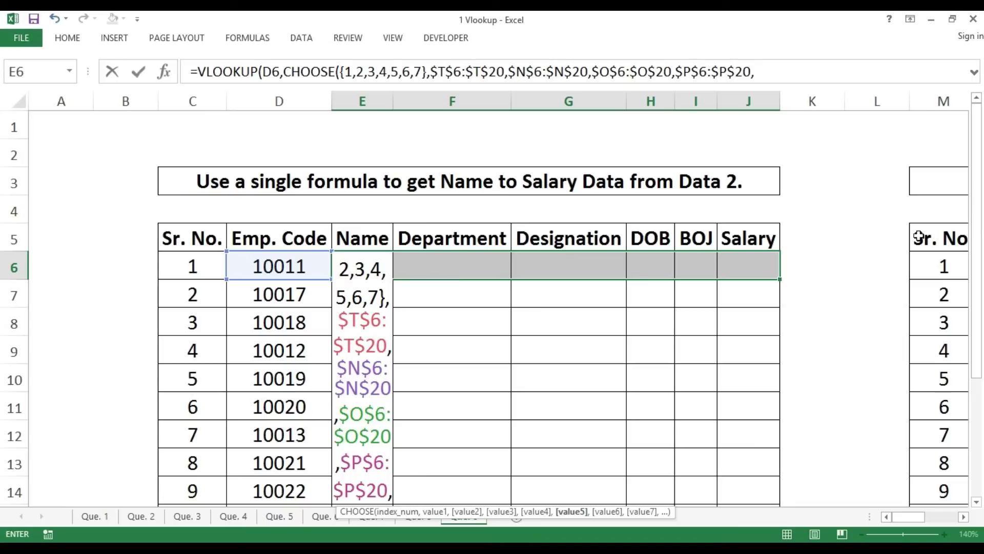
# Step: Add Data 2's DOB range as the fifth CHOOSE value, with the absolute reference $Q$6:$Q$20
pyautogui.click(940, 263)
pyautogui.press('Right')
pyautogui.press('Right')
pyautogui.press('Right')
pyautogui.press('Right')
pyautogui.press('Right')
pyautogui.press('Right')
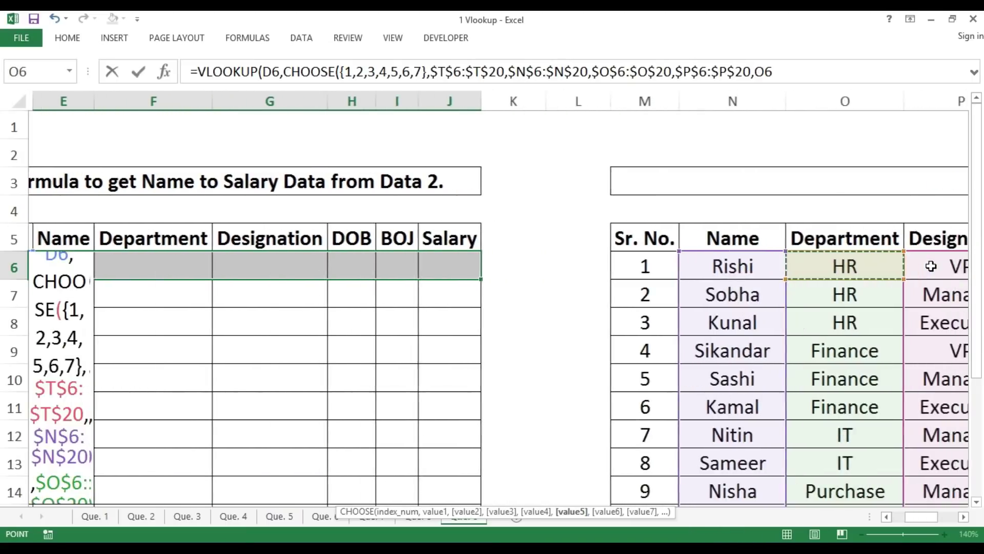
pyautogui.press('Left')
pyautogui.press('Left')
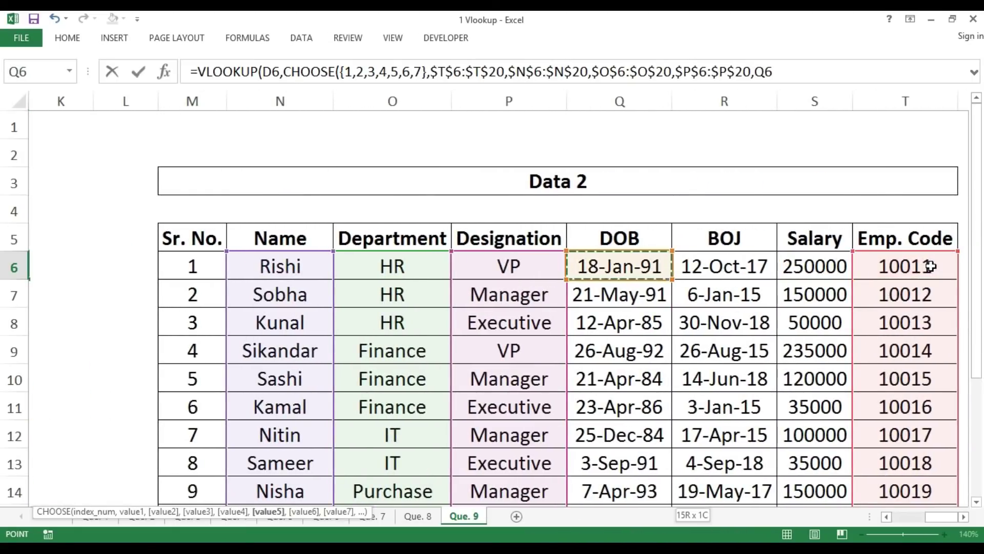
pyautogui.hotkey('ctrl', 'shift', 'Down')
pyautogui.press('F4')
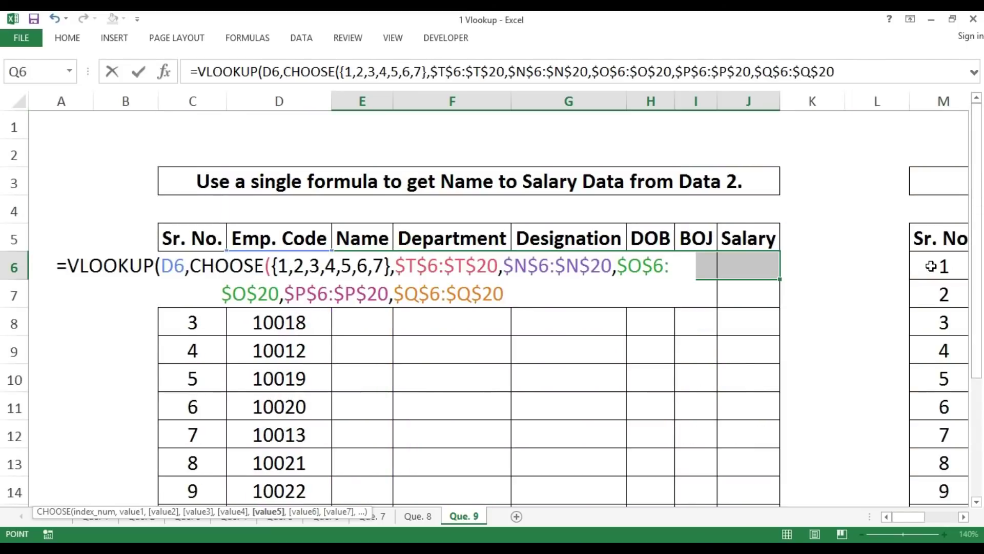
pyautogui.write(',')
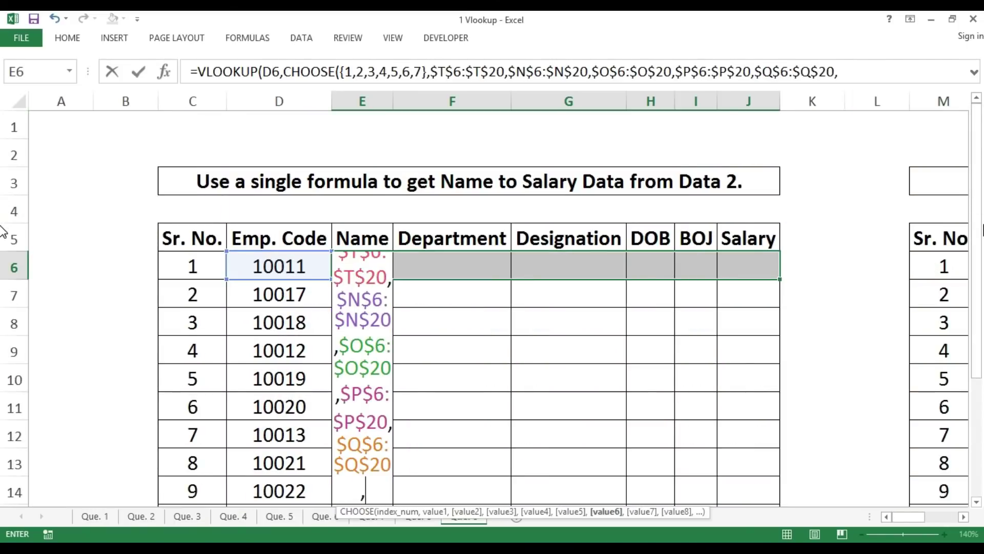
# Step: Add Data 2's BOJ range as the sixth CHOOSE value, with the absolute reference $R$6:$R$20
pyautogui.click(940, 258)
pyautogui.press('Right')
pyautogui.press('Right')
pyautogui.press('Right')
pyautogui.press('Right')
pyautogui.press('Right')
pyautogui.press('Right')
pyautogui.press('Right')
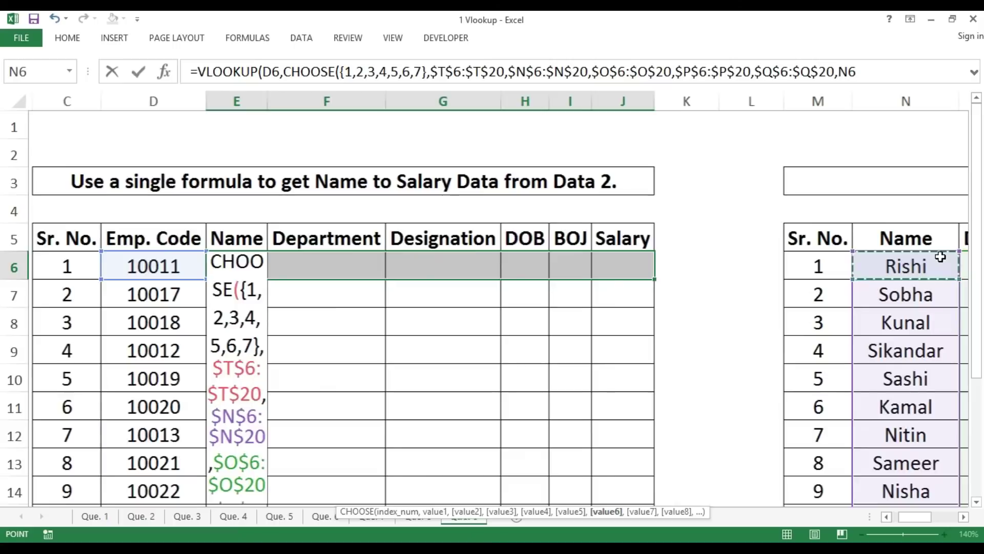
pyautogui.press('Left')
pyautogui.press('Left')
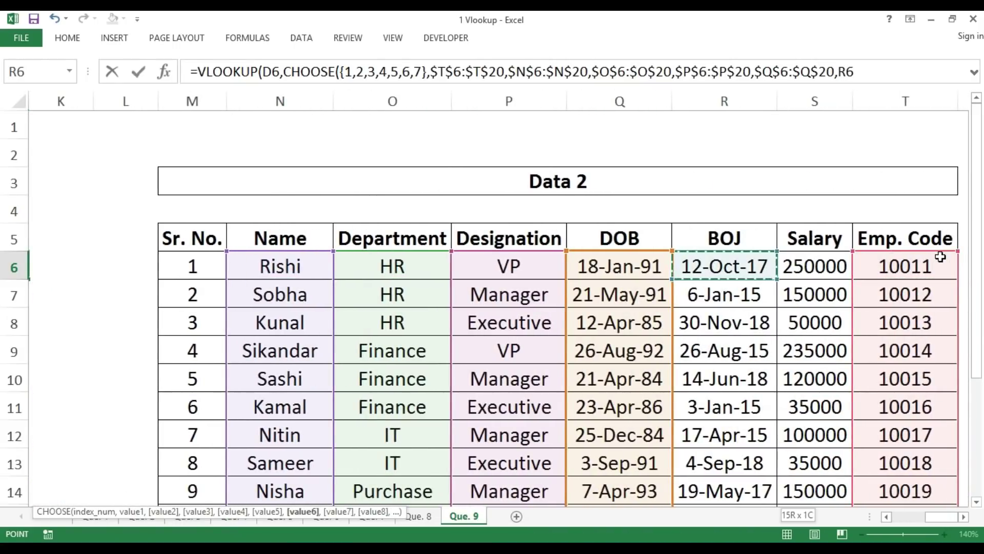
pyautogui.hotkey('ctrl', 'shift', 'Down')
pyautogui.press('F4')
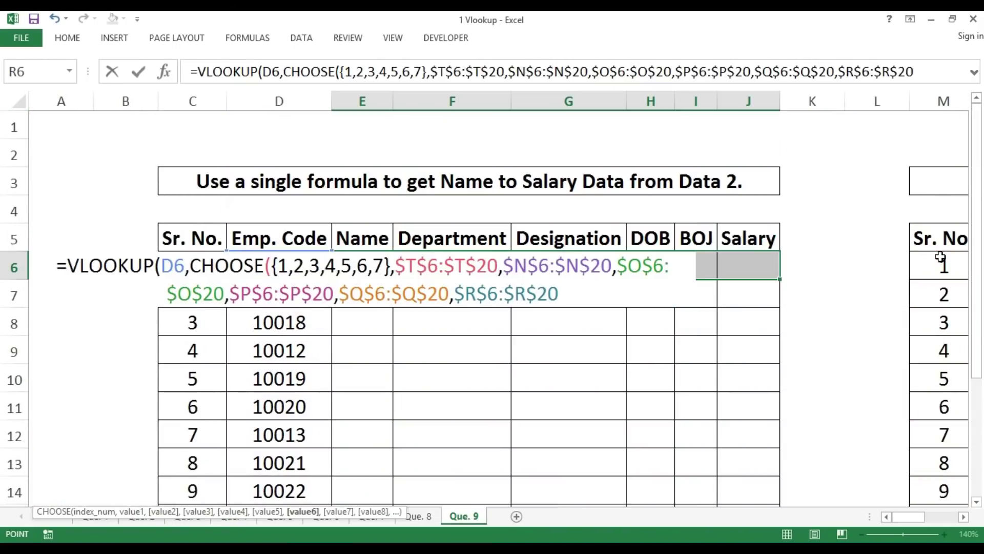
pyautogui.write(',')
# Step: Add Data 2's Salary range as the seventh CHOOSE value, with the absolute reference $S$6:$S$20, and close the CHOOSE function
pyautogui.hotkey('ctrl', 'Right')
pyautogui.press('Right')
pyautogui.press('Right')
pyautogui.press('Right')
pyautogui.press('Right')
pyautogui.press('Right')
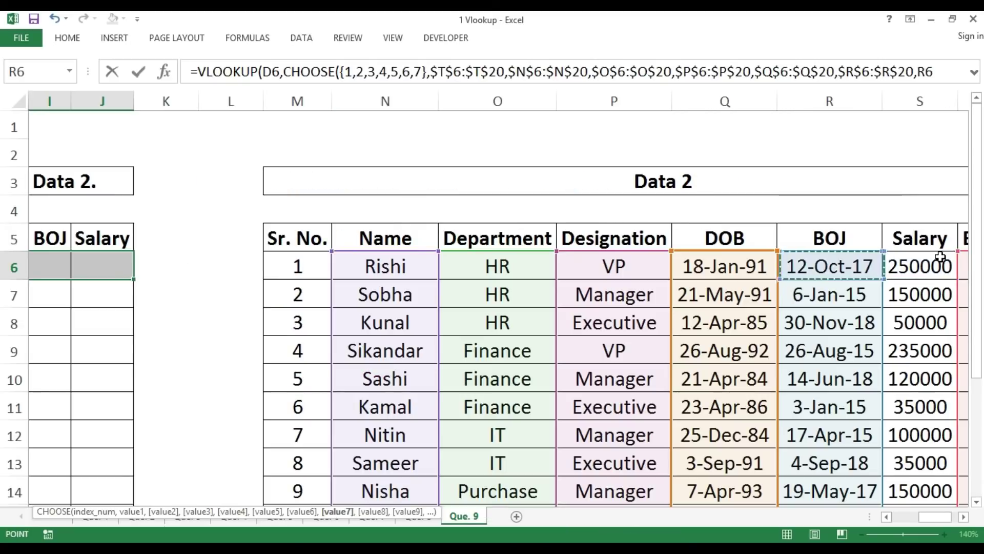
pyautogui.press('Left')
pyautogui.press('Right')
pyautogui.press('Right')
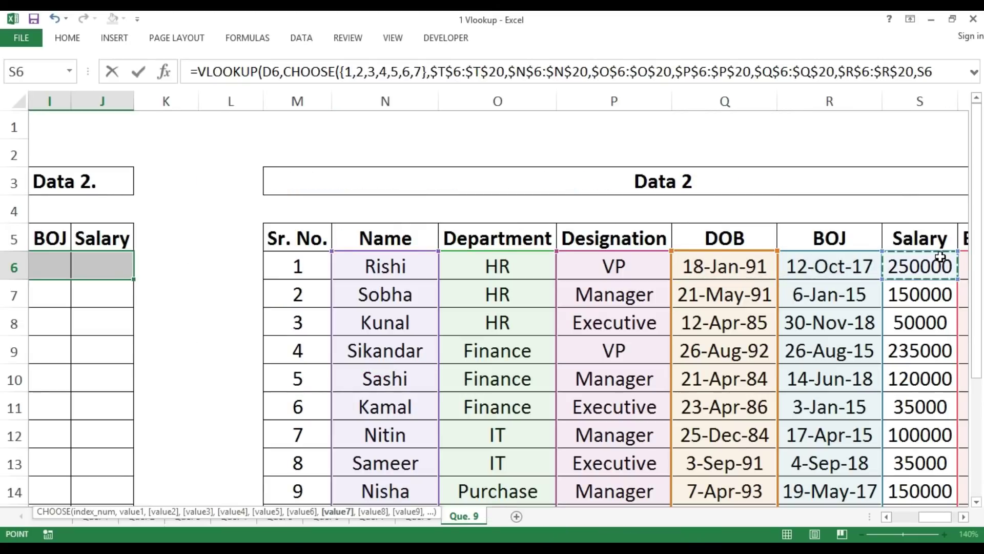
pyautogui.hotkey('ctrl', 'shift', 'Down')
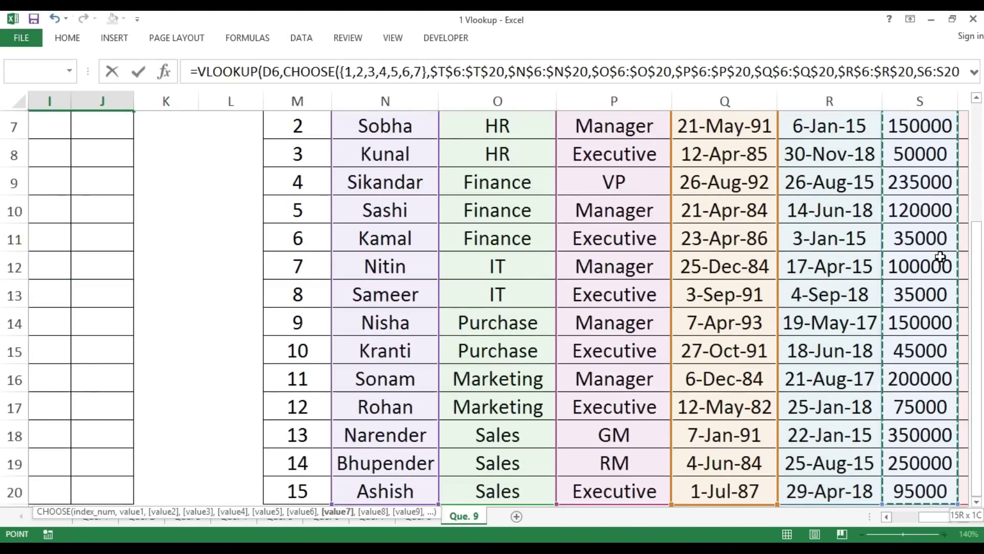
pyautogui.press('F4')
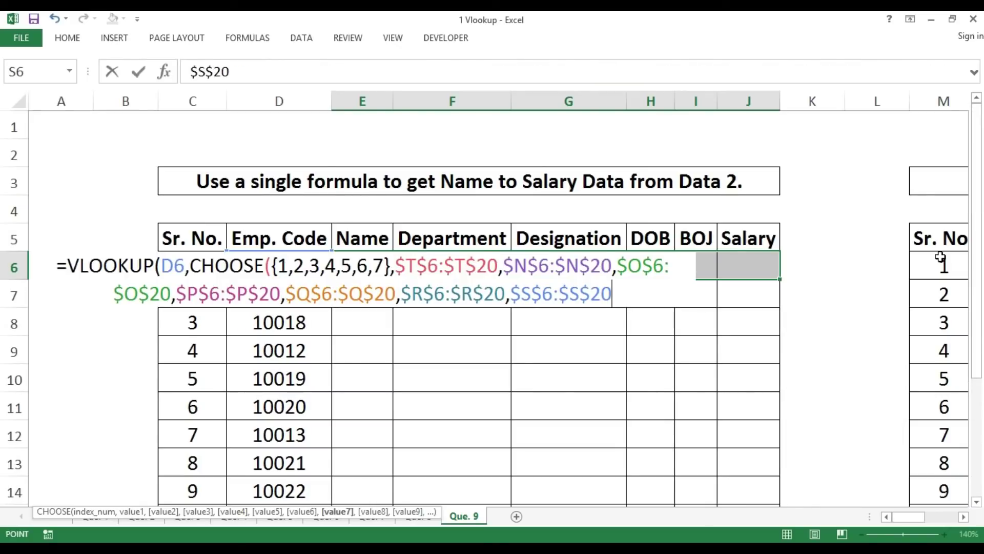
pyautogui.write(')')
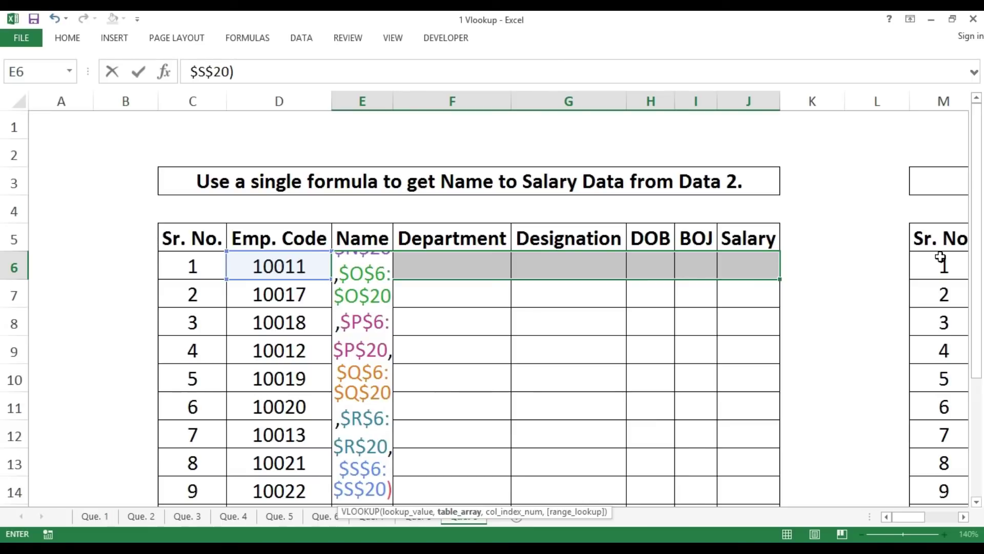
# Step: Complete the VLOOKUP with column index array {2,3,4,5,6,7} and exact match 0, and enter it as an array formula in E6:J6
pyautogui.write(',')
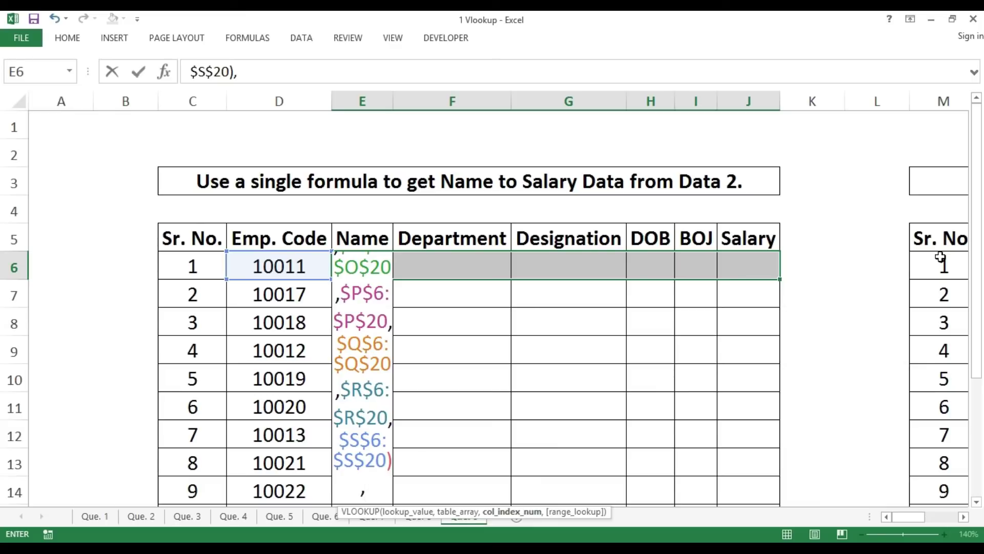
pyautogui.write('{')
pyautogui.write('2,3,4,')
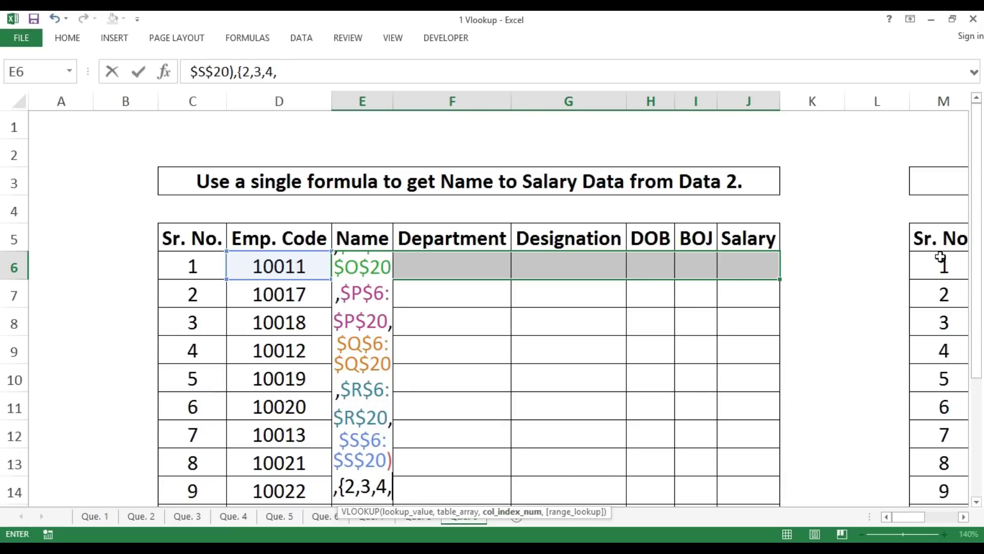
pyautogui.write('5,6,')
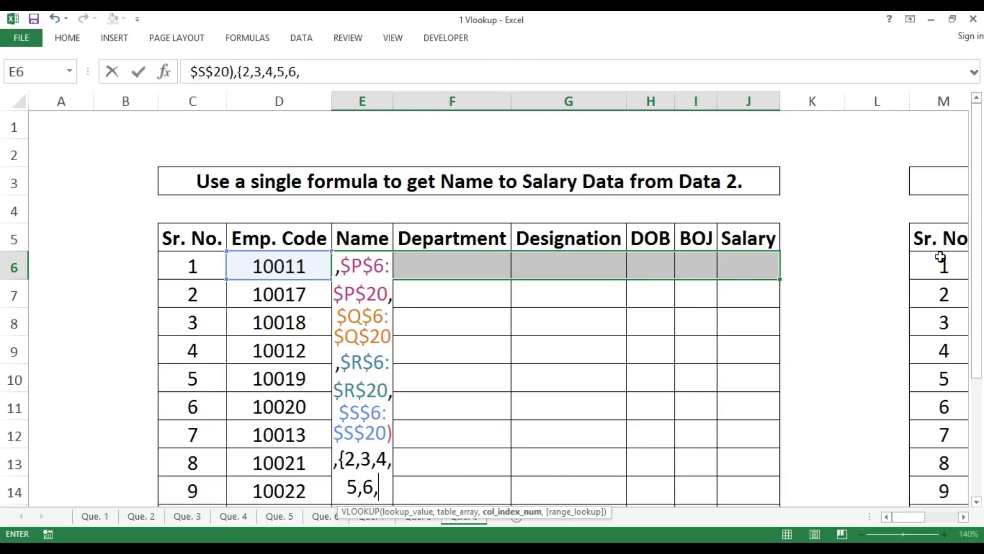
pyautogui.write('7}')
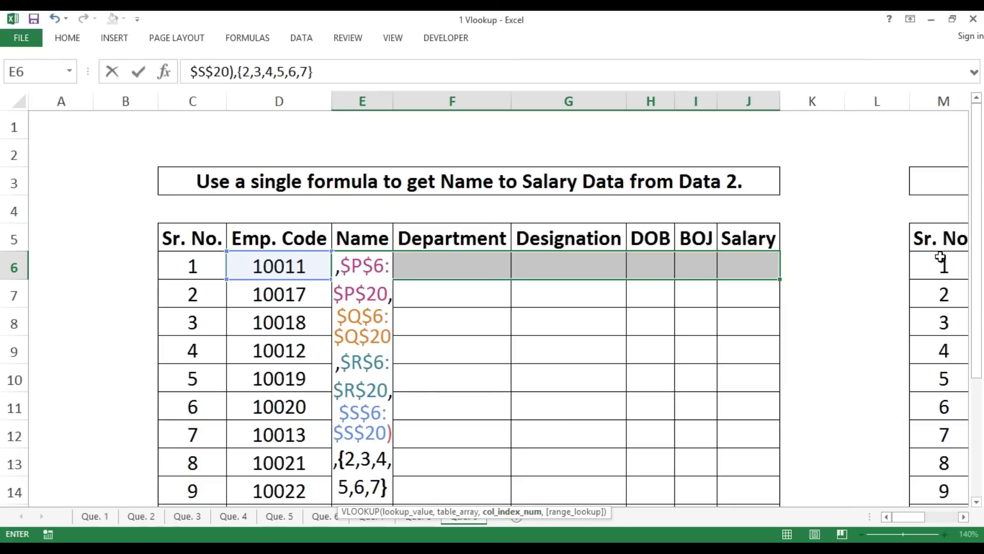
pyautogui.write(',0)')
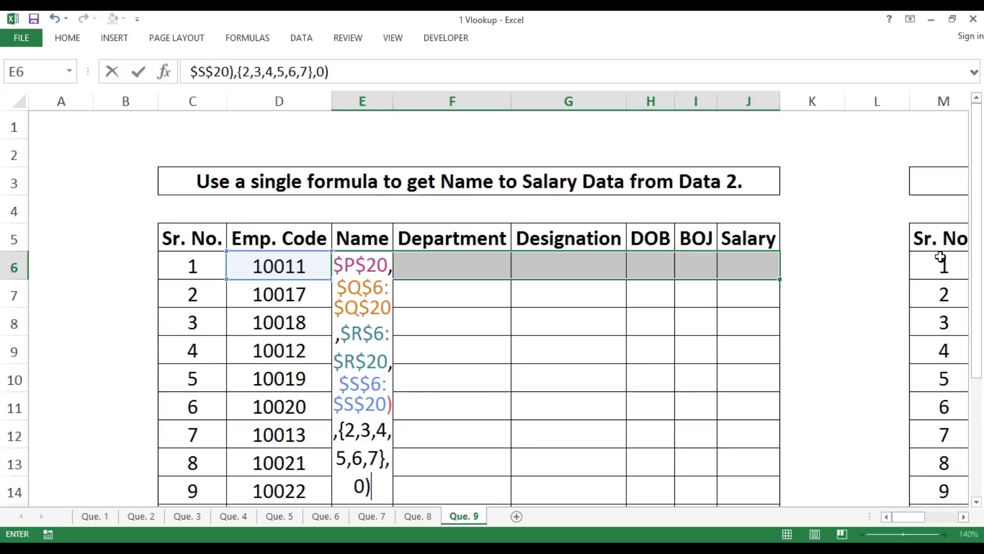
pyautogui.hotkey('ctrl', 'shift', 'Return')
# Step: Fill the array formula from E6:J6 down through row 20 for all employee codes
pyautogui.press('Right')
pyautogui.press('Right')
pyautogui.press('Right')
pyautogui.press('Right')
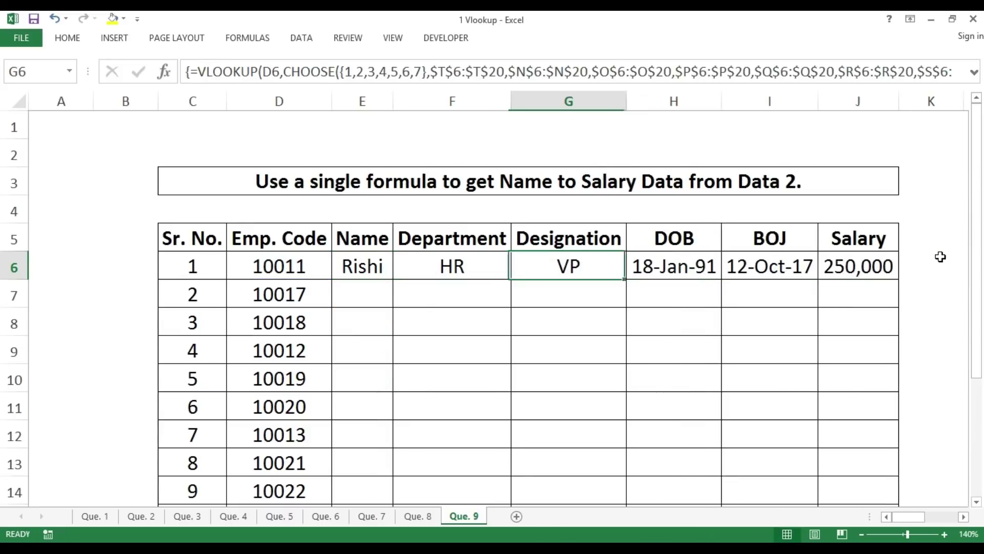
pyautogui.press('Left')
pyautogui.press('Left')
pyautogui.press('Left')
pyautogui.press('Left')
pyautogui.press('Left')
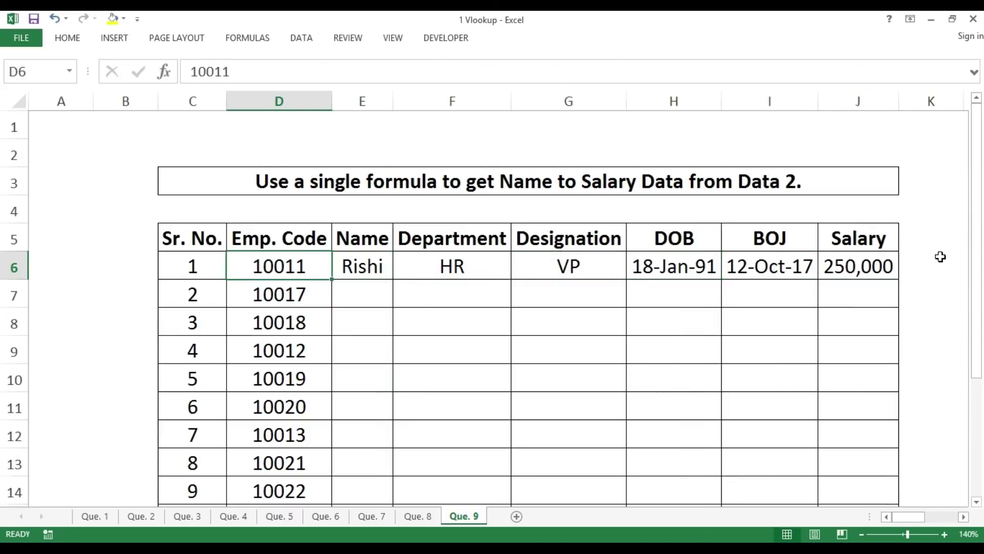
pyautogui.hotkey('ctrl', 'Down')
pyautogui.press('Right')
pyautogui.hotkey('shift', 'Right')
pyautogui.hotkey('shift', 'Right')
pyautogui.hotkey('shift', 'Right')
pyautogui.hotkey('shift', 'Right')
pyautogui.hotkey('shift', 'Right')
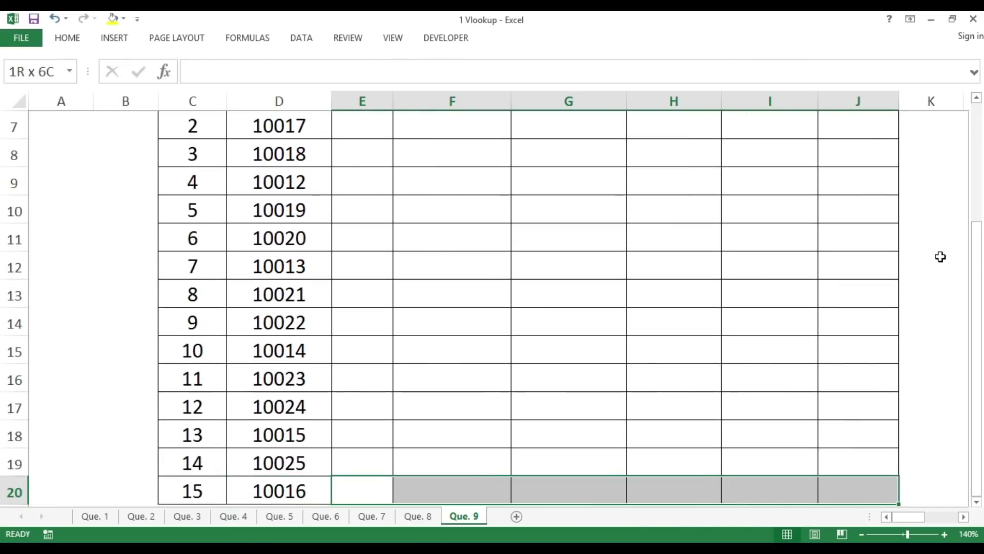
pyautogui.hotkey('ctrl', 'shift', 'Up')
pyautogui.hotkey('ctrl', 'd')
pyautogui.hotkey('ctrl', 'Up')
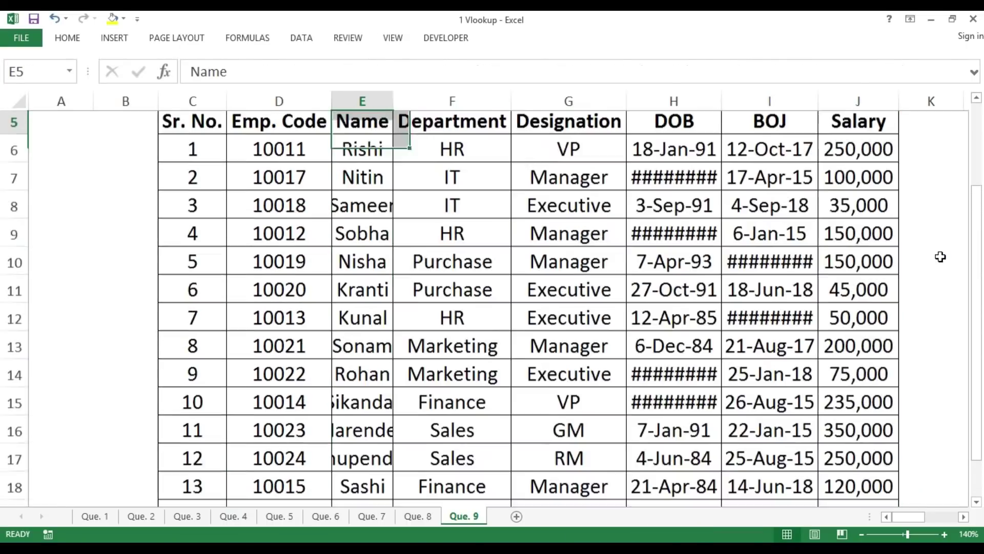
# Step: Autofit all column widths on the Que. 9 sheet
pyautogui.click(15, 100)
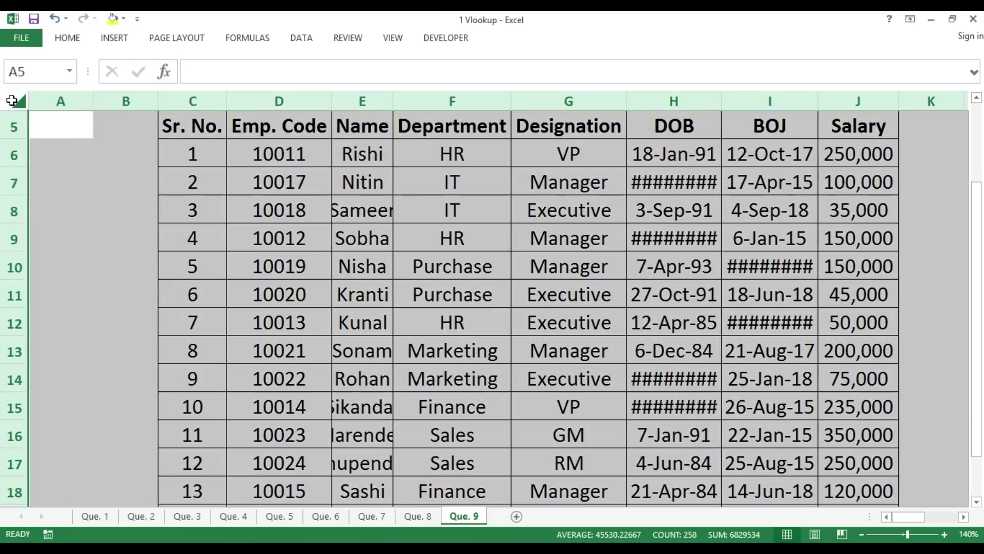
pyautogui.doubleClick(158, 100)
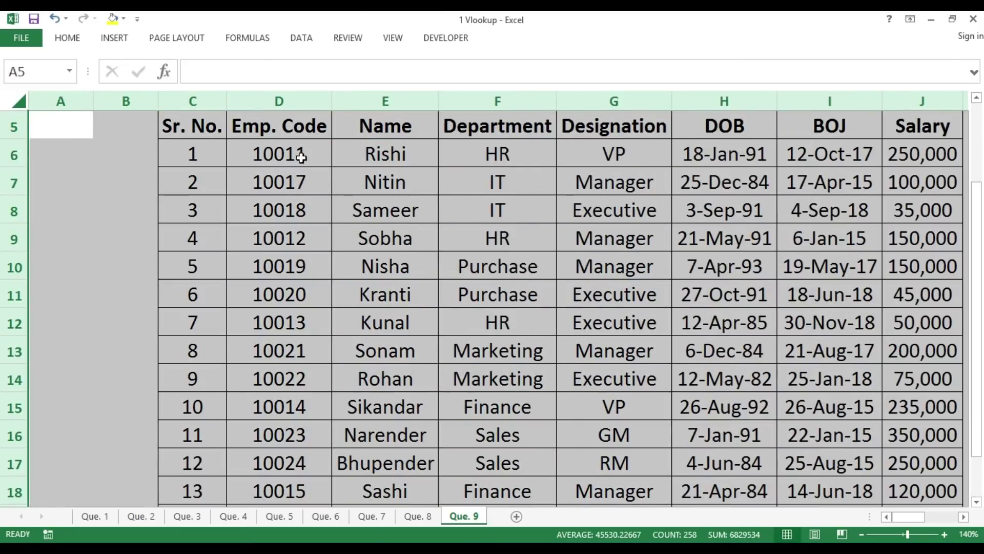
pyautogui.click(328, 158)
# Step: Open the VLOOKUP with CHOOSE formula in E6 for review and re-enter it as an array formula
pyautogui.press('Right')
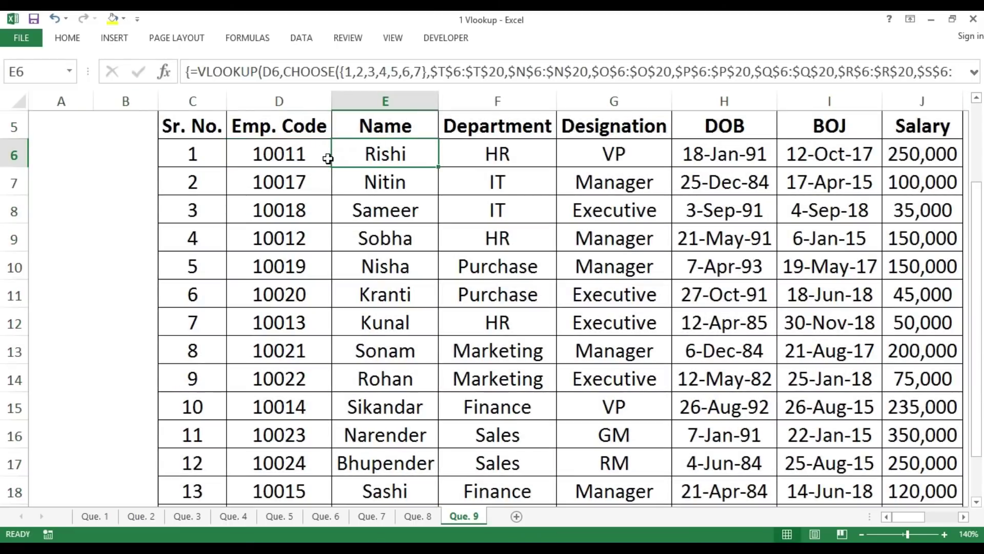
pyautogui.press('F2')
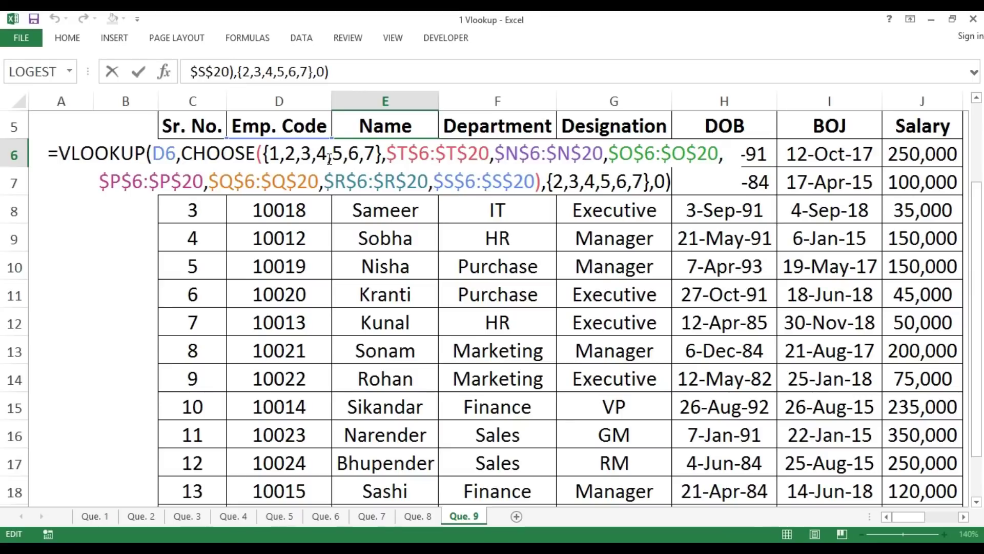
pyautogui.hotkey('ctrl', 'shift', 'Return')
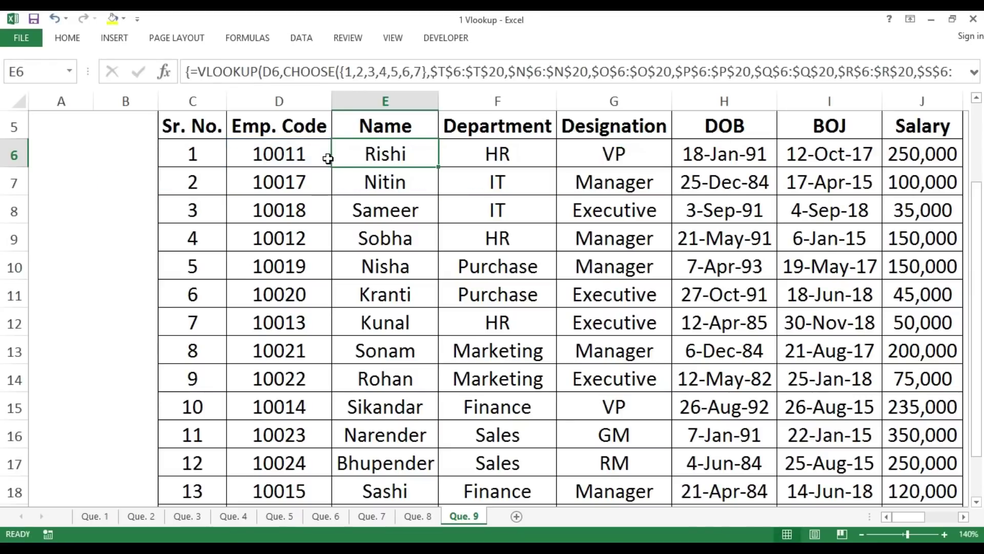
# Step: Check the array formula across row 6, from the Name column through the Salary column
pyautogui.press('Down')
pyautogui.press('Up')
pyautogui.press('Up')
pyautogui.press('Down')
pyautogui.press('Right')
pyautogui.press('Right')
pyautogui.press('Right')
pyautogui.press('Right')
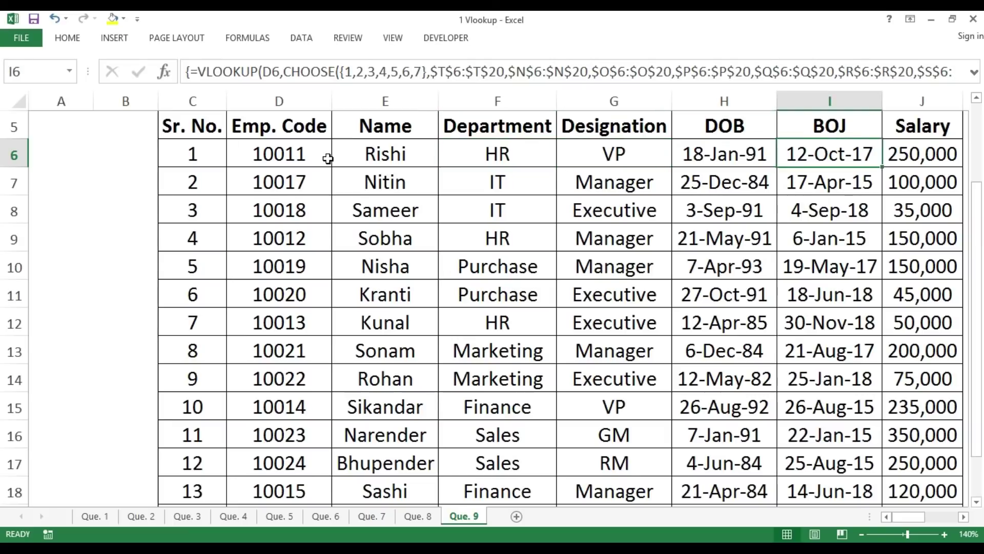
pyautogui.press('Right')
pyautogui.press('Right')
pyautogui.press('Right')
# Step: Return to cell A1 of the Que. 9 sheet
pyautogui.press('Left')
pyautogui.press('Left')
pyautogui.press('Left')
pyautogui.press('Left')
pyautogui.press('Left')
pyautogui.press('Left')
pyautogui.press('Left')
pyautogui.press('Left')
pyautogui.press('Left')
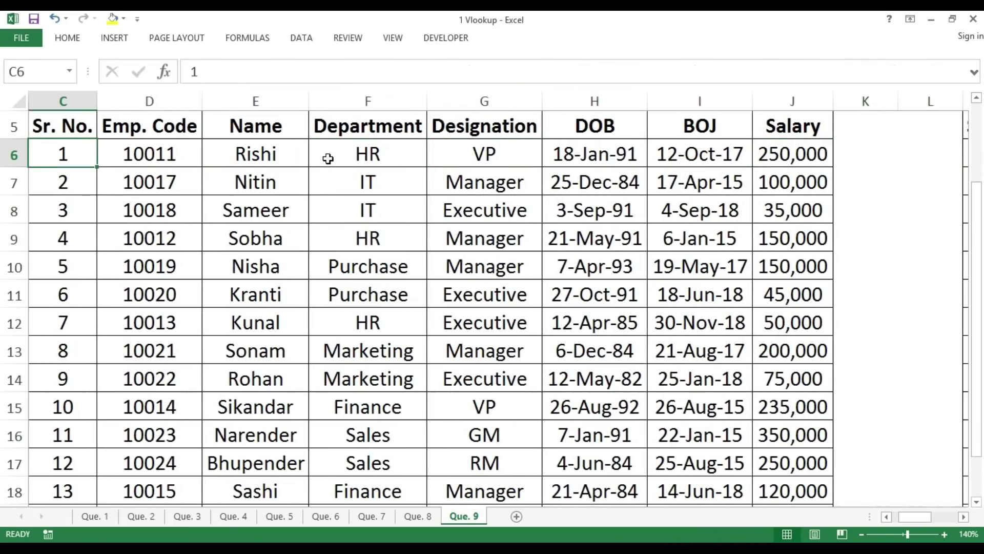
pyautogui.press('Left')
pyautogui.press('Left')
pyautogui.press('Up')
pyautogui.press('Up')
pyautogui.press('Up')
pyautogui.press('Up')
pyautogui.press('Up')
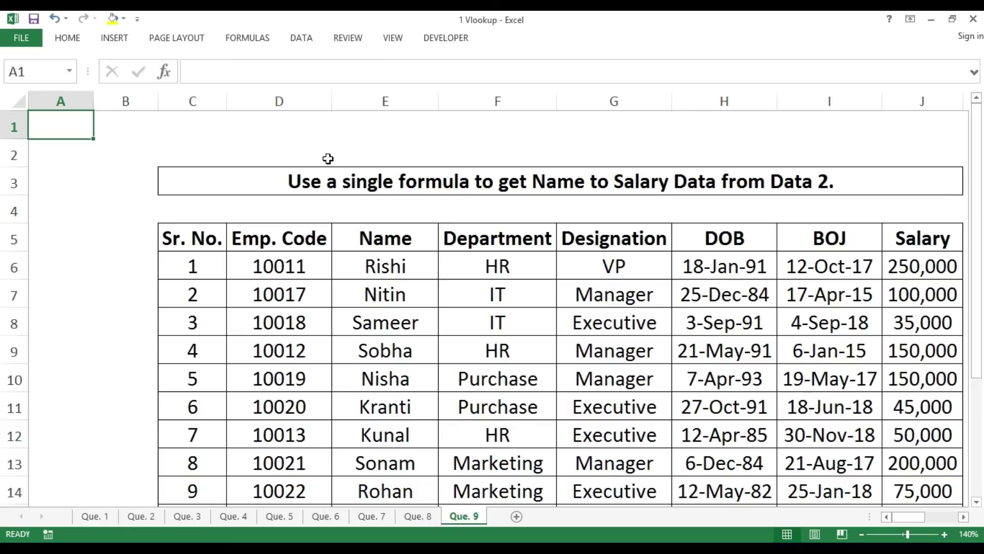
# Step: Go back through the completed exercise sheets from Que. 9 to Que. 1
pyautogui.hotkey('ctrl', 'pageup')
pyautogui.hotkey('ctrl', 'pageup')
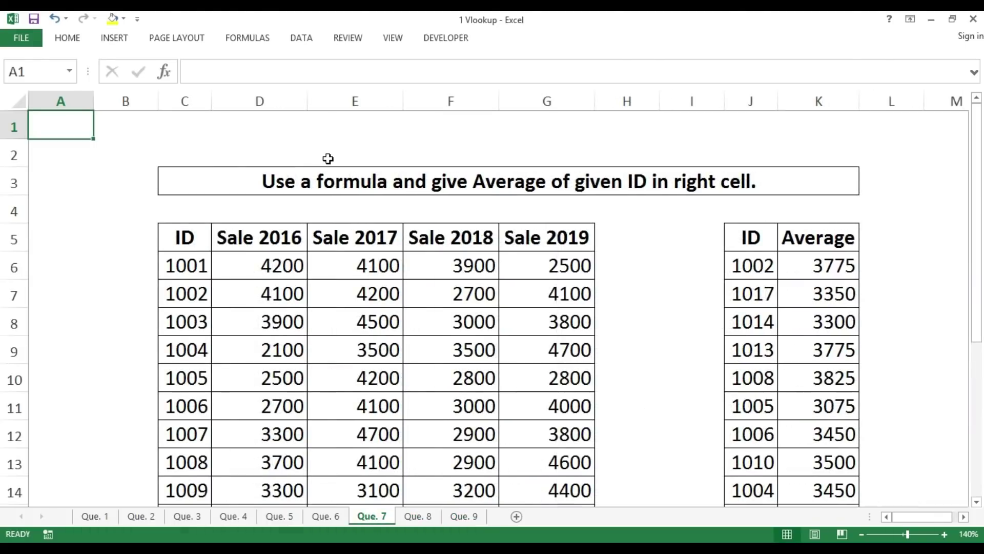
pyautogui.hotkey('ctrl', 'pageup')
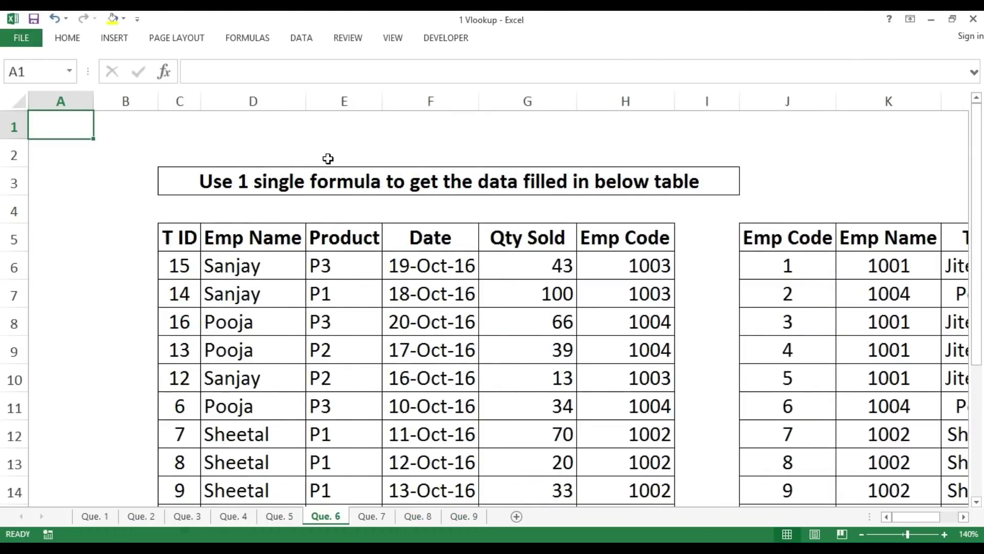
pyautogui.hotkey('ctrl', 'pageup')
pyautogui.hotkey('ctrl', 'pageup')
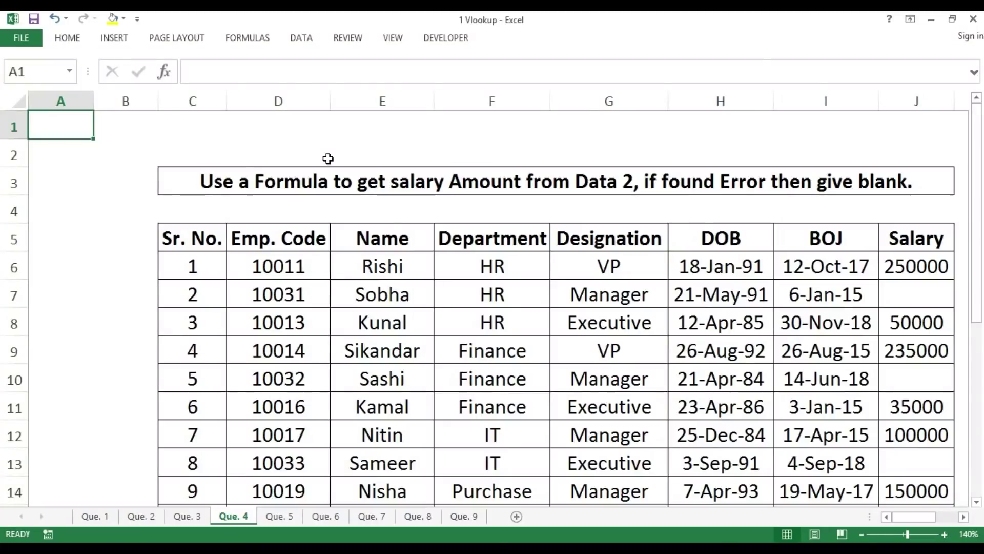
pyautogui.hotkey('ctrl', 'pageup')
pyautogui.hotkey('ctrl', 'pageup')
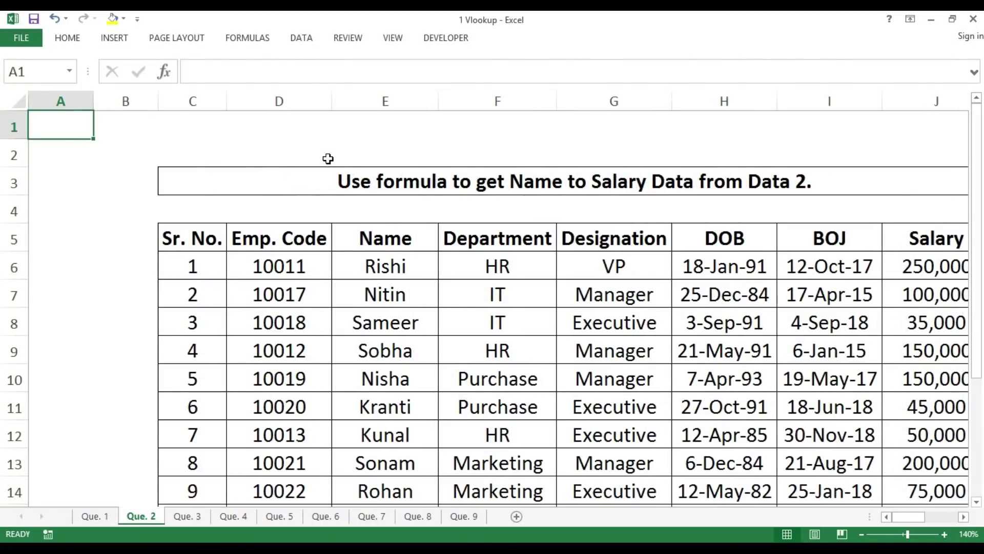
pyautogui.hotkey('ctrl', 'pageup')
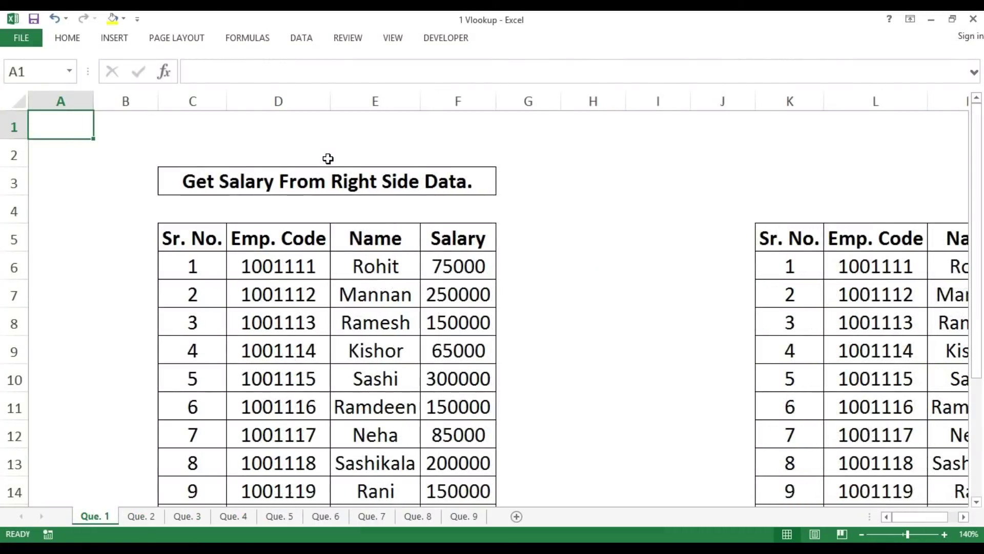